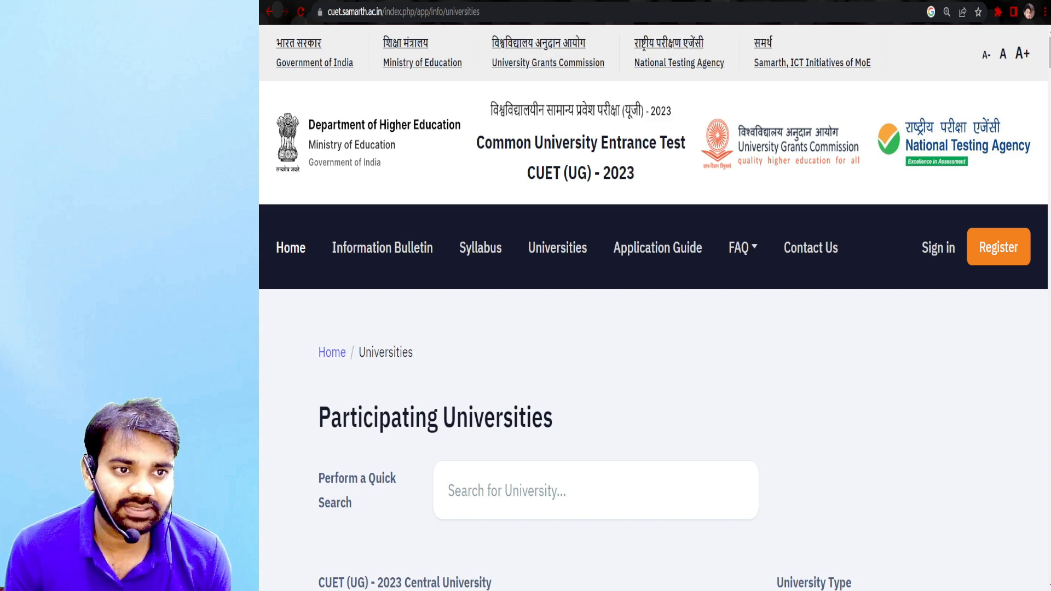
# Open the registration instructions and read down through password policy and admission notes to the declaration.
pyautogui.click(1000, 257)
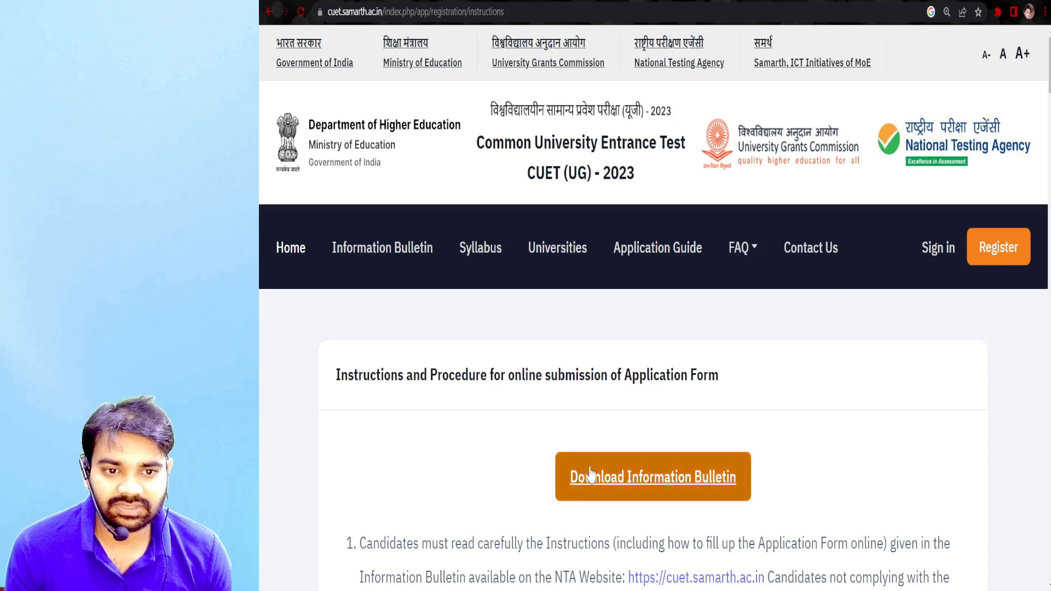
pyautogui.scroll(-2, 596, 460)
pyautogui.scroll(-1, 600, 446)
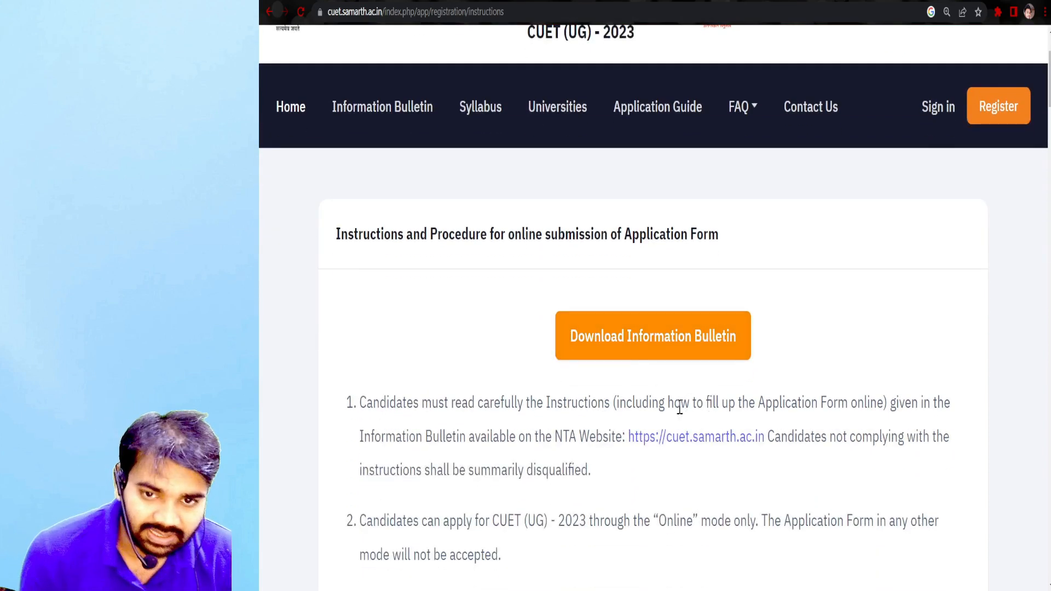
pyautogui.scroll(-10, 616, 403)
pyautogui.scroll(-20, 530, 390)
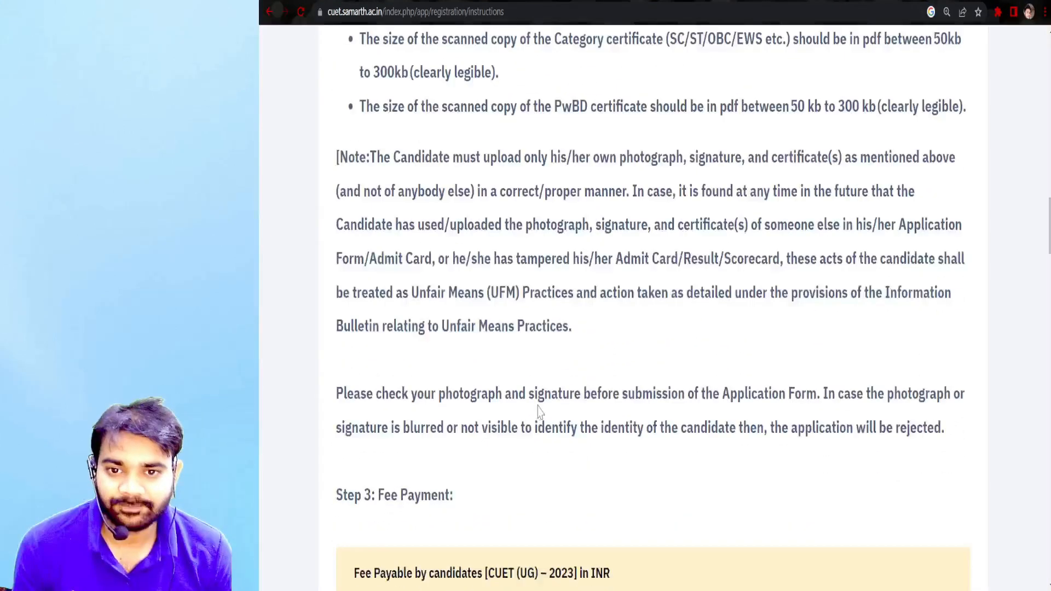
pyautogui.scroll(-2, 444, 422)
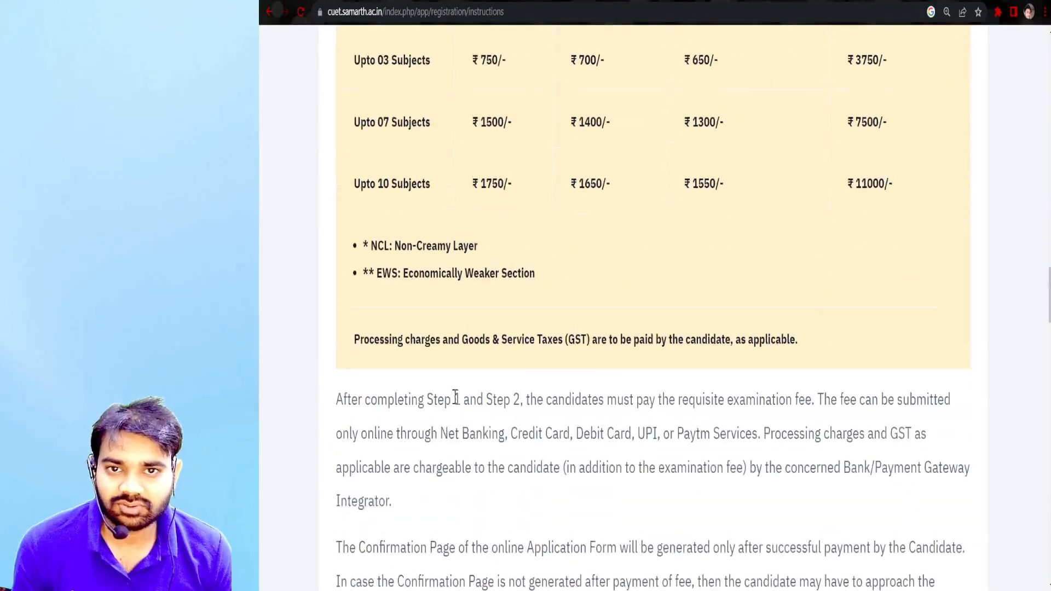
pyautogui.scroll(7, 383, 372)
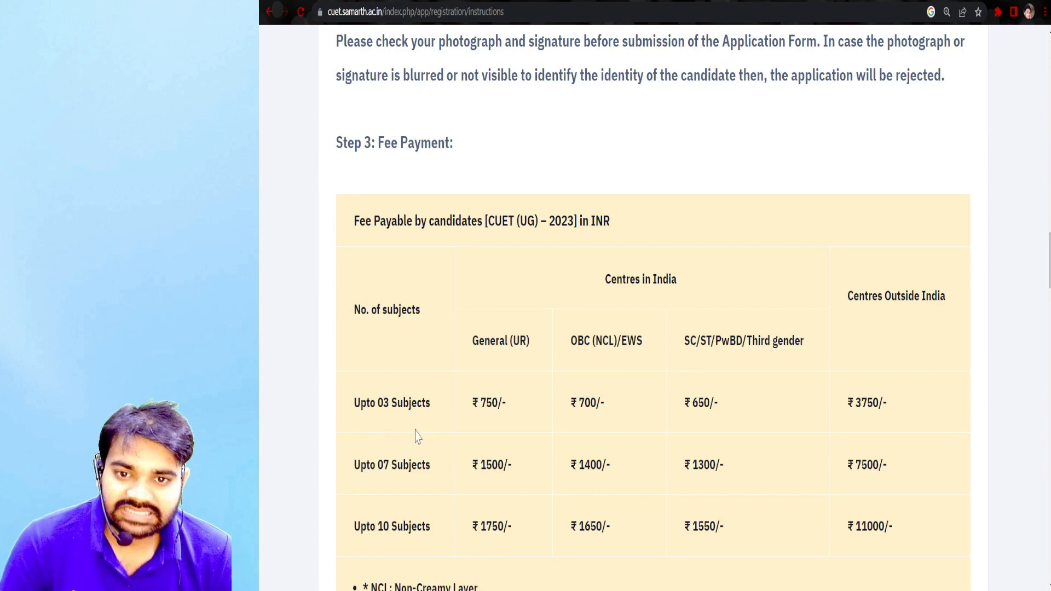
pyautogui.scroll(-3, 433, 446)
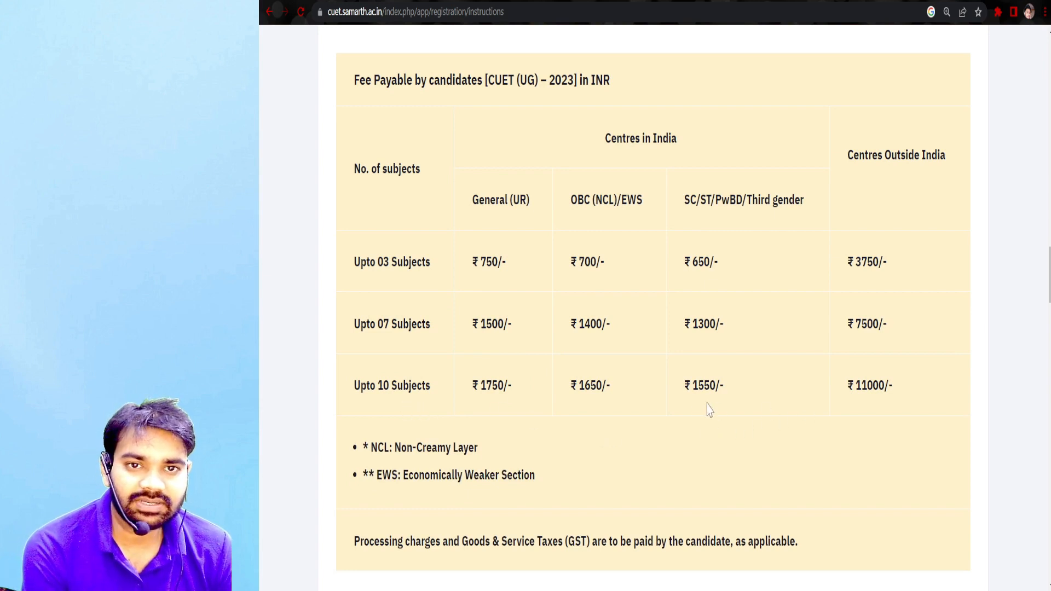
pyautogui.scroll(-5, 547, 464)
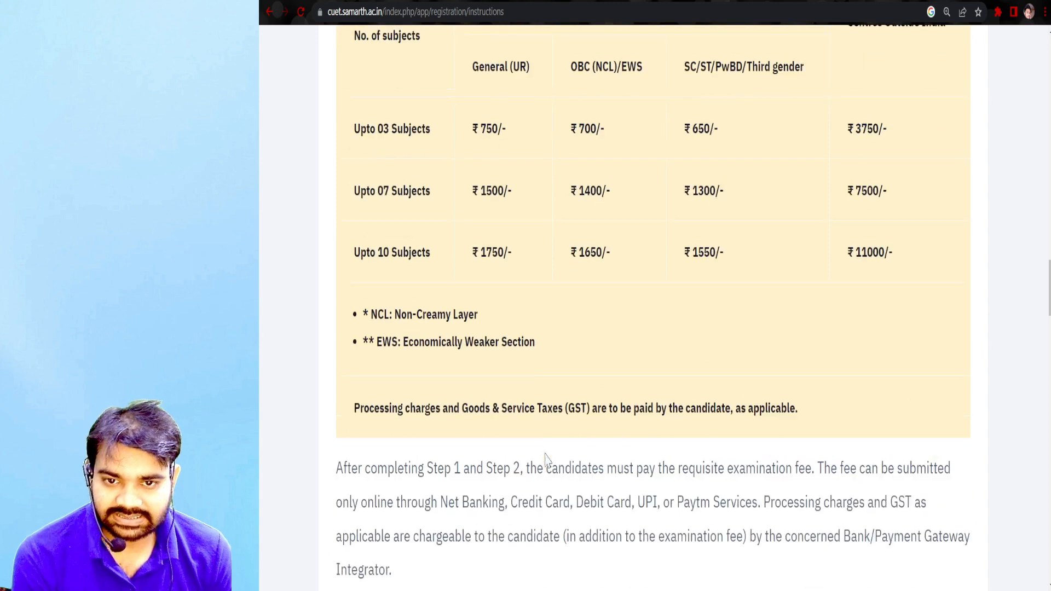
pyautogui.scroll(-8, 548, 449)
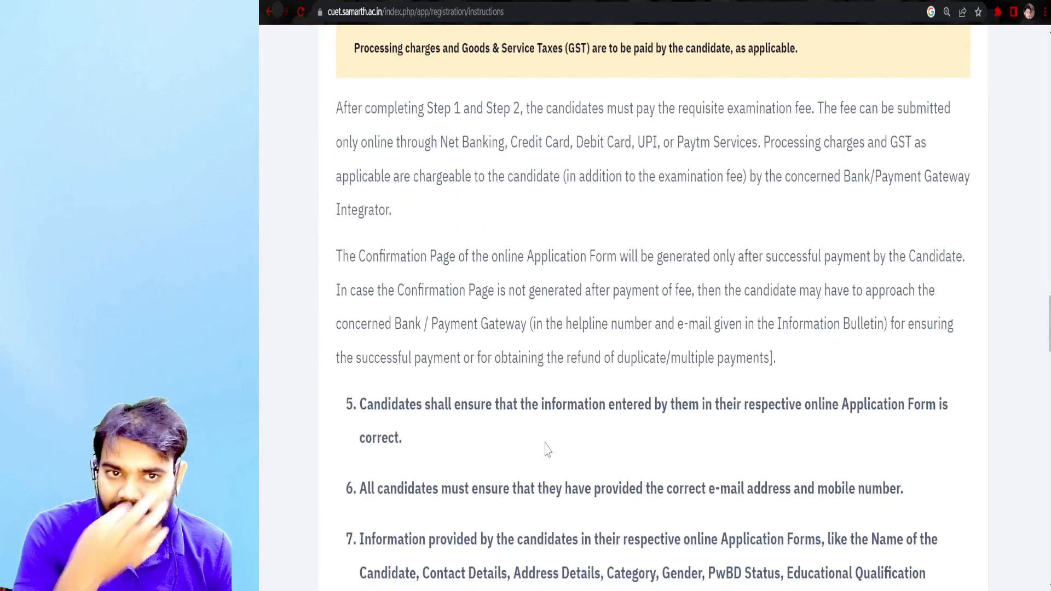
pyautogui.scroll(7, 525, 438)
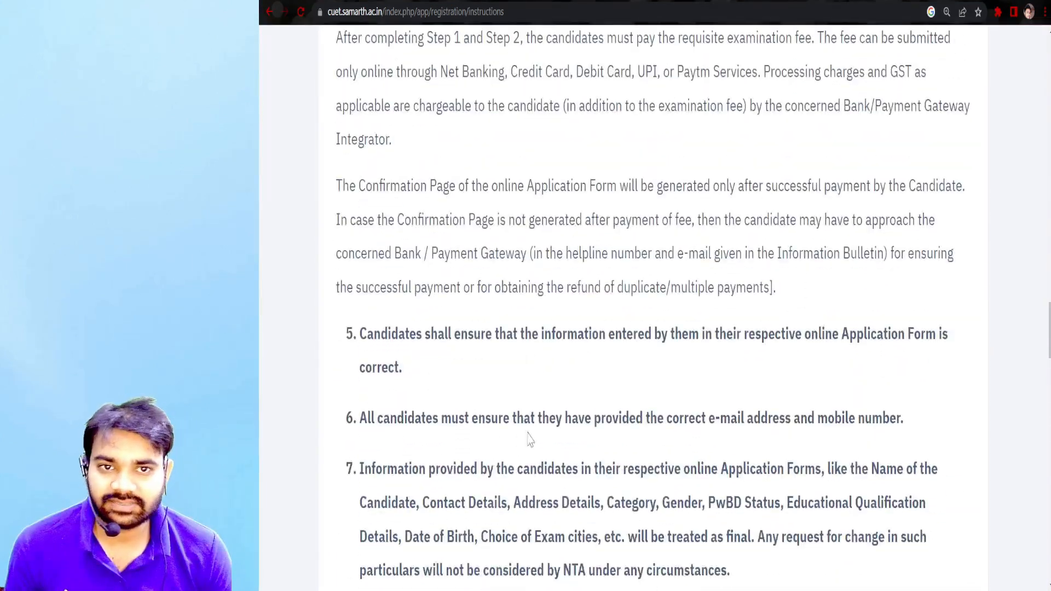
pyautogui.scroll(-6, 651, 427)
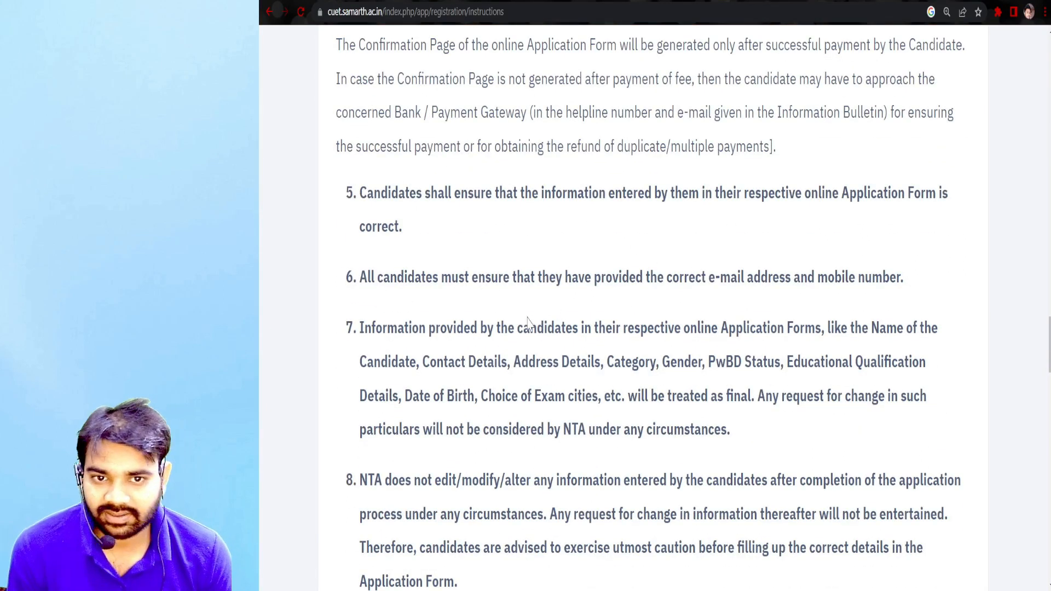
pyautogui.scroll(-1, 619, 322)
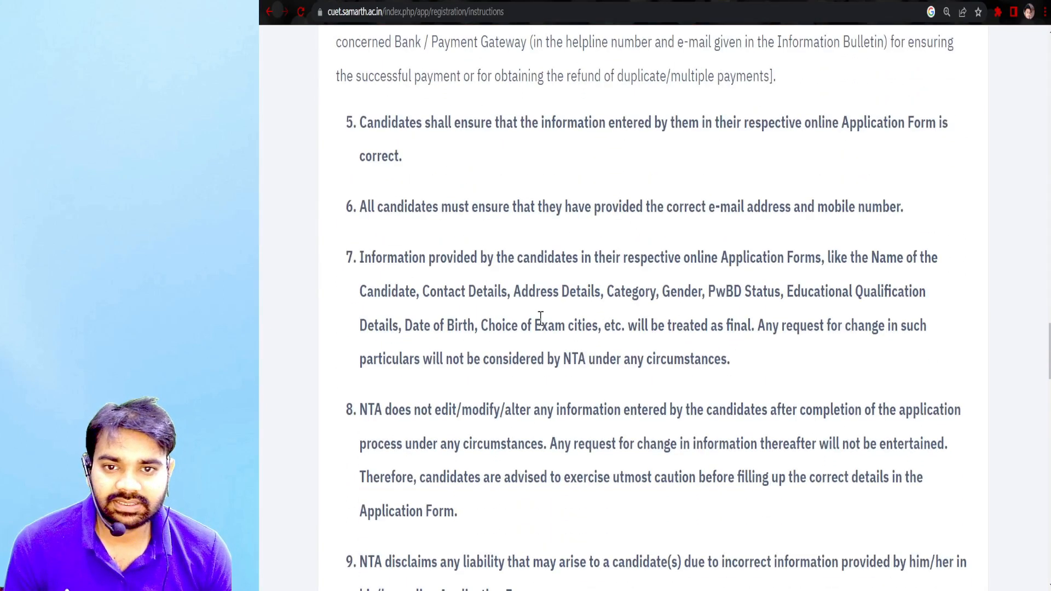
pyautogui.scroll(-2, 463, 371)
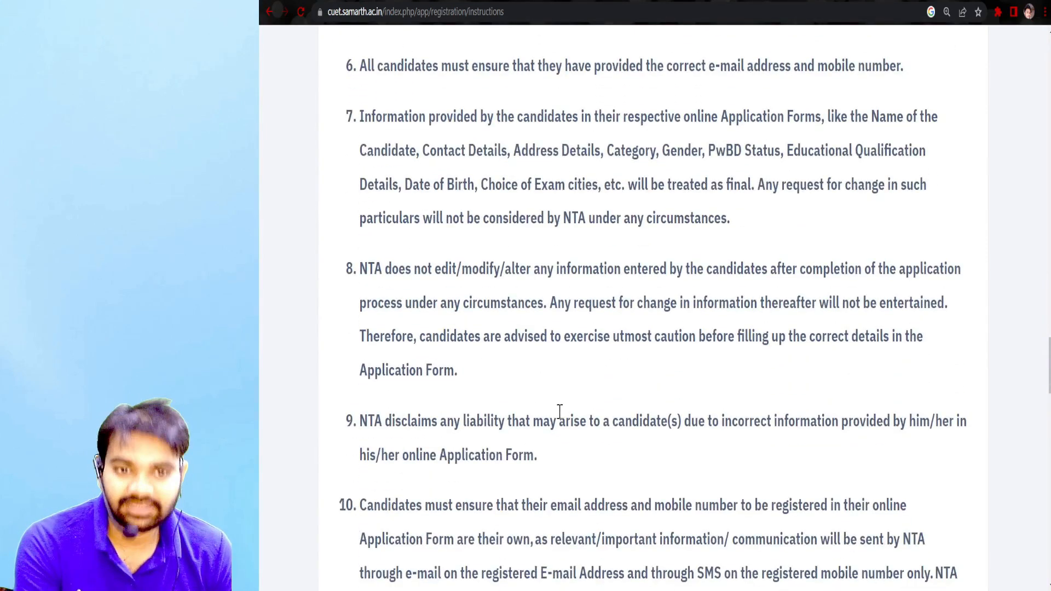
pyautogui.scroll(-1, 558, 414)
pyautogui.scroll(-14, 559, 417)
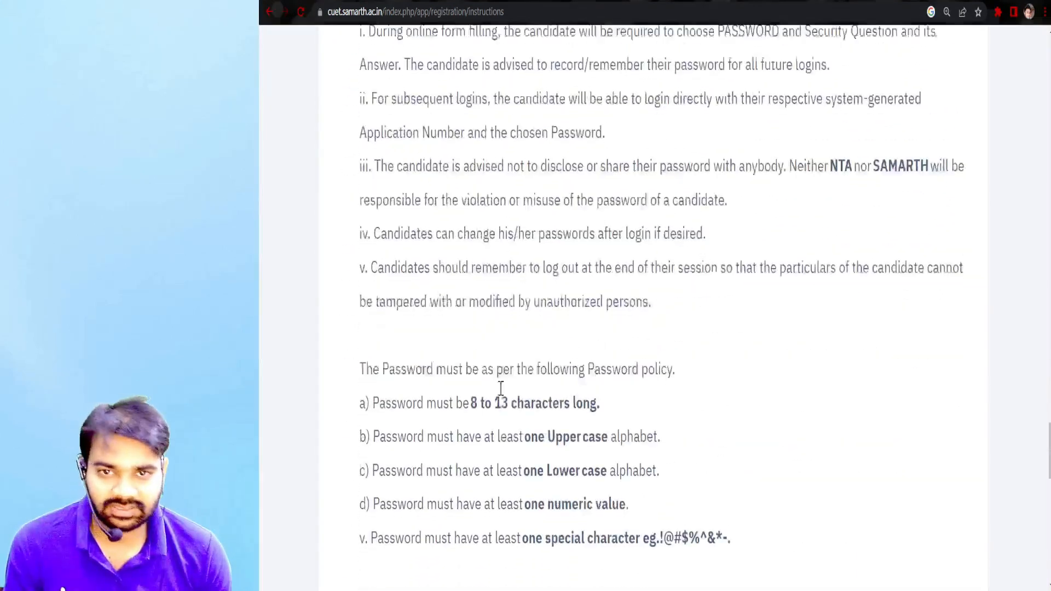
pyautogui.scroll(-5, 487, 388)
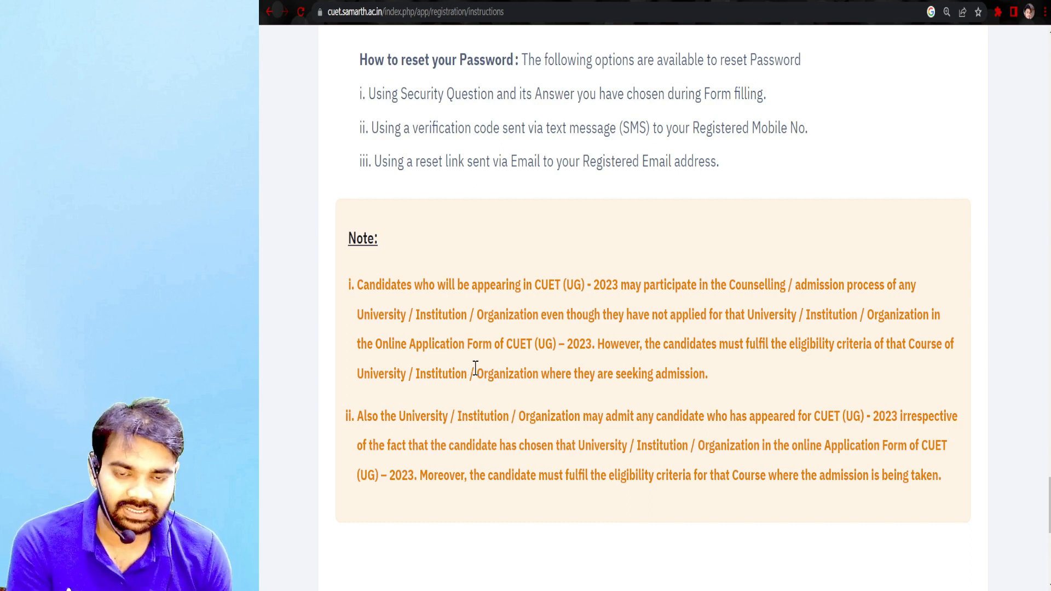
pyautogui.scroll(-8, 489, 375)
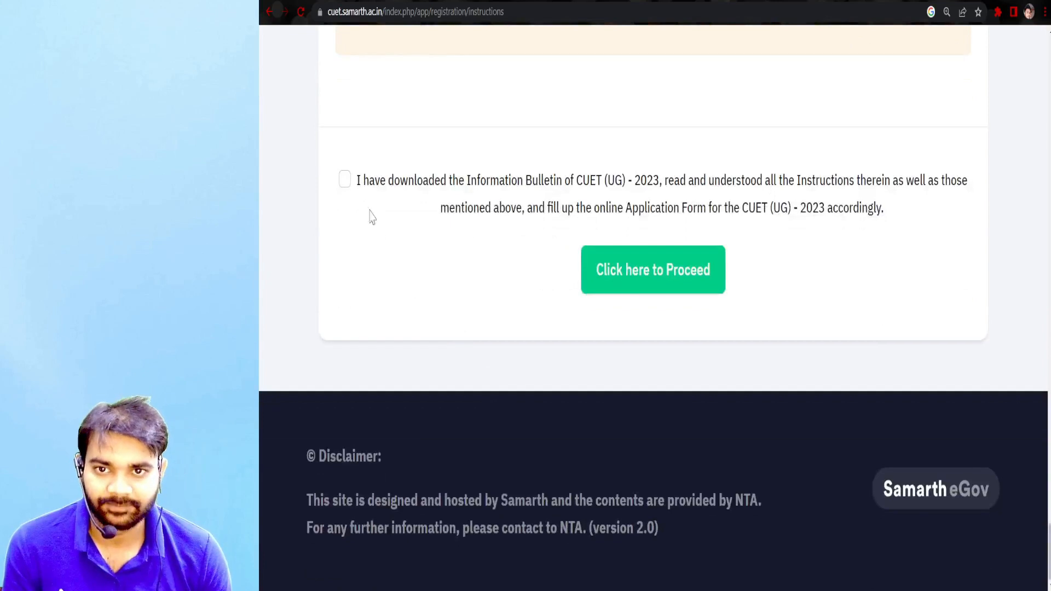
# Accept the bulletin declaration and proceed to the Registration Form.
pyautogui.click(347, 184)
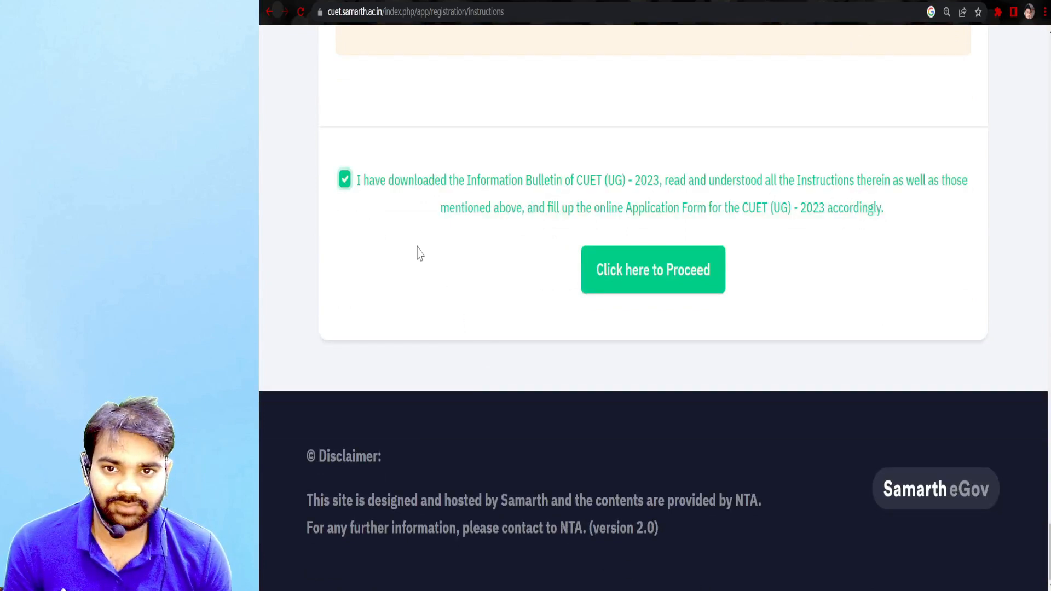
pyautogui.click(344, 181)
pyautogui.click(344, 181)
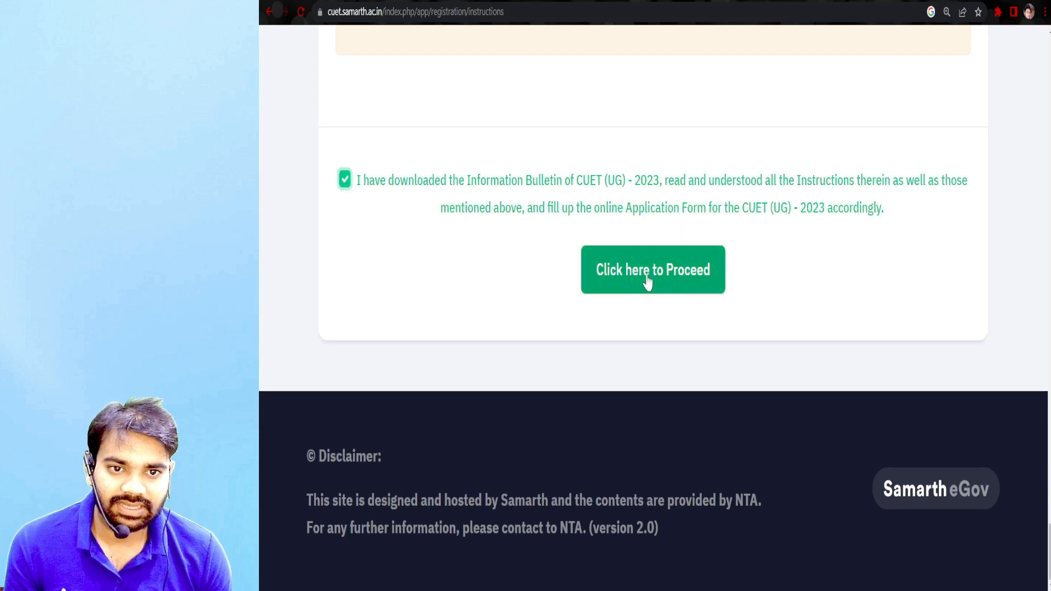
pyautogui.click(678, 277)
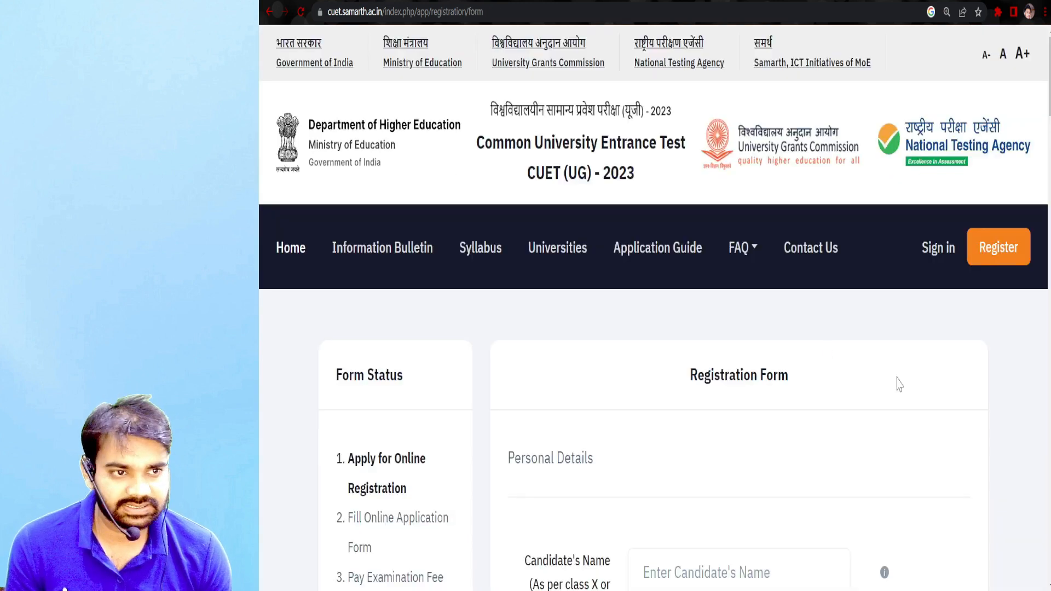
pyautogui.scroll(-6, 625, 372)
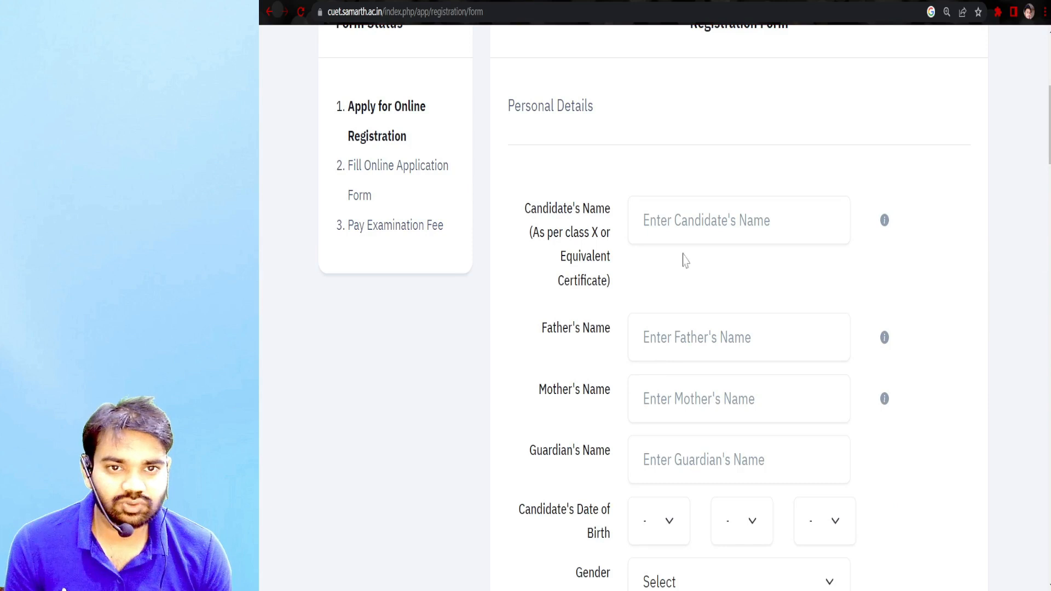
# Enter the candidate's name, the father's name and the mother's name under Personal Details.
pyautogui.click(725, 226)
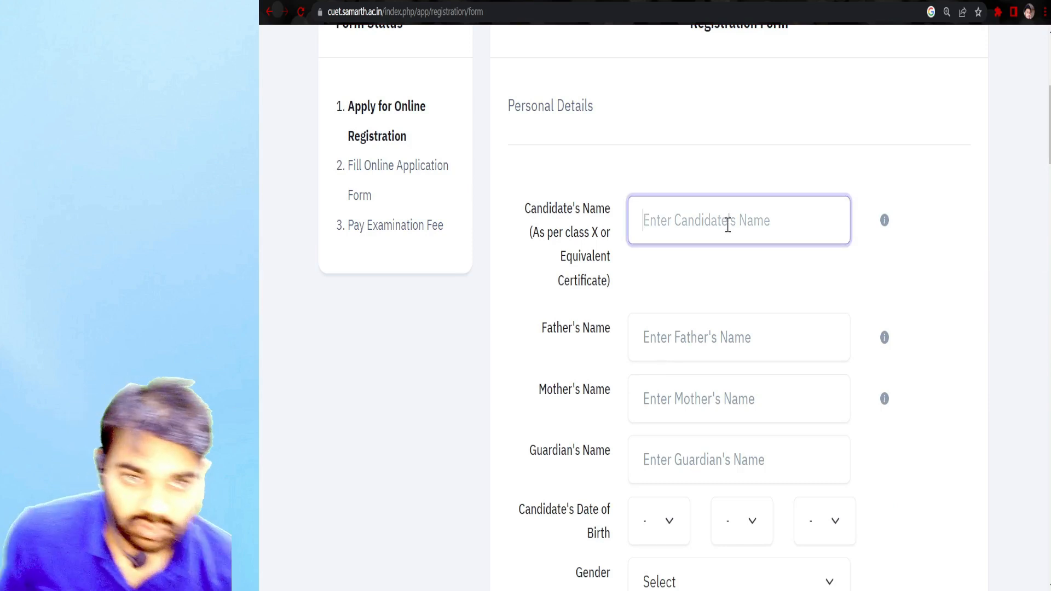
pyautogui.write('tE')
pyautogui.press('BackSpace')
pyautogui.press('BackSpace')
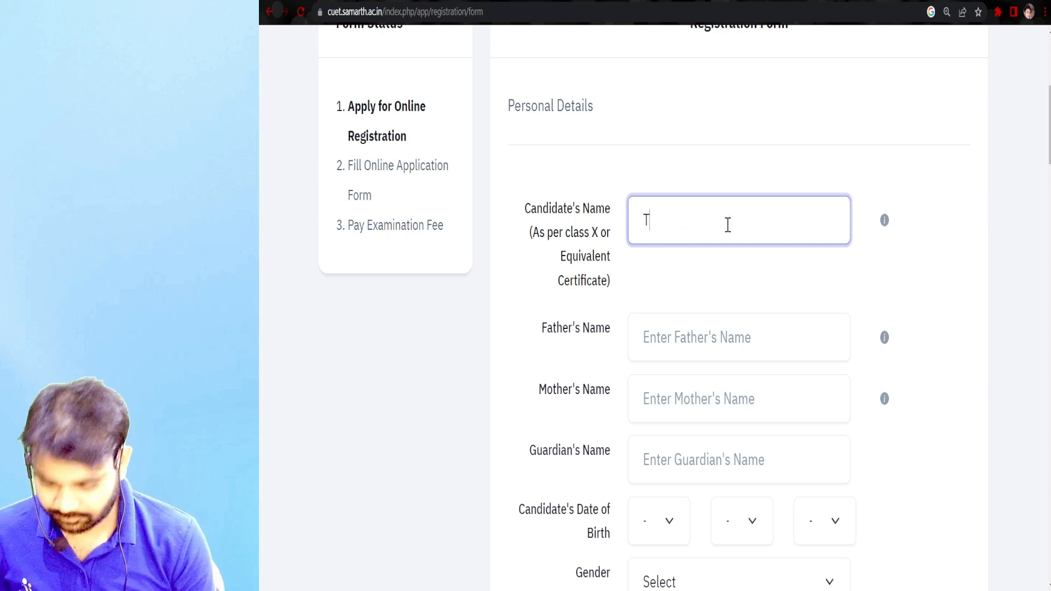
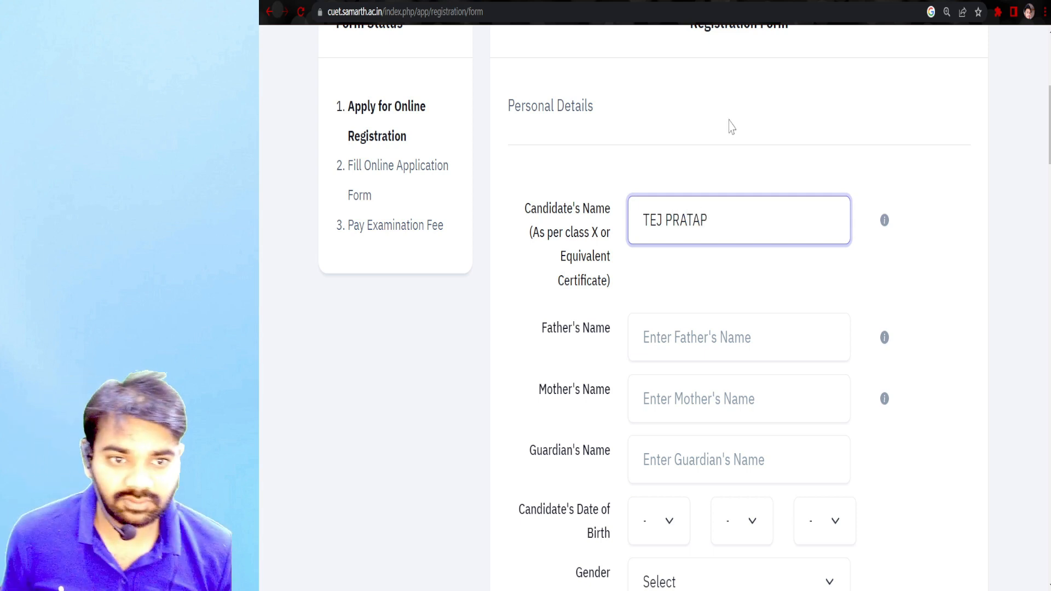
pyautogui.click(697, 333)
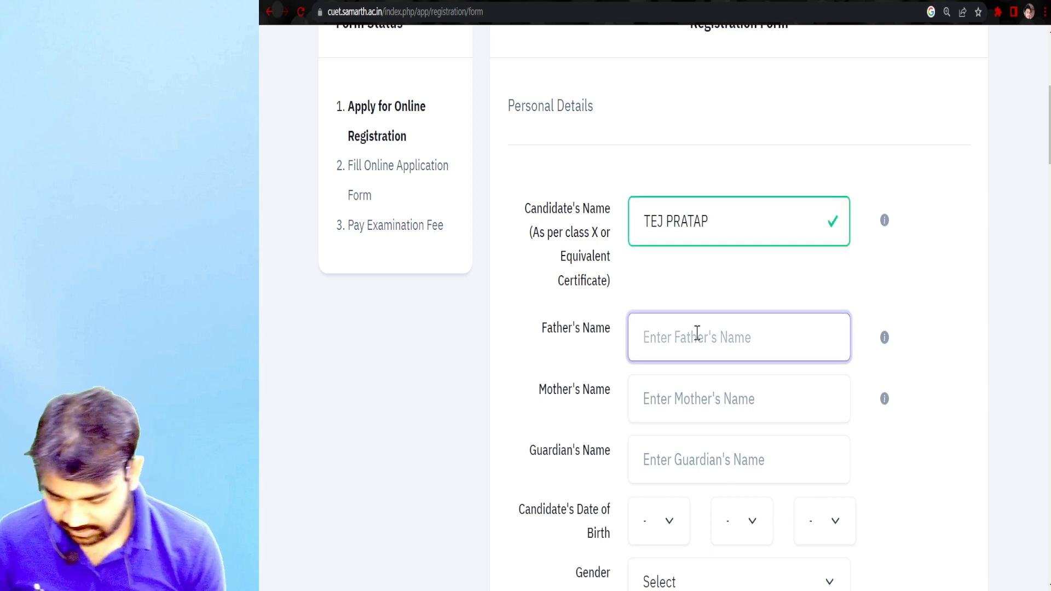
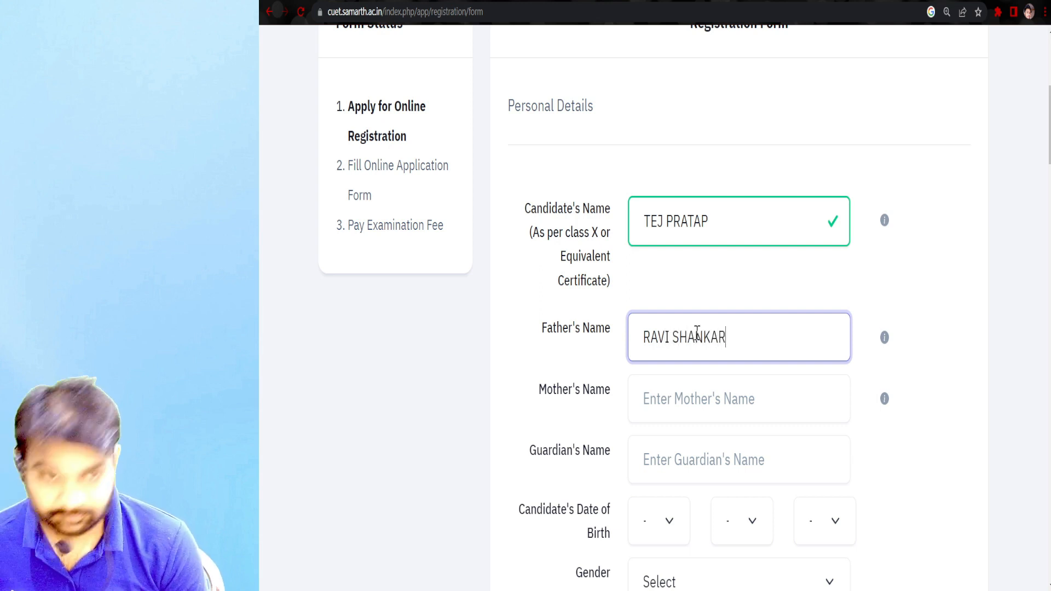
pyautogui.click(693, 402)
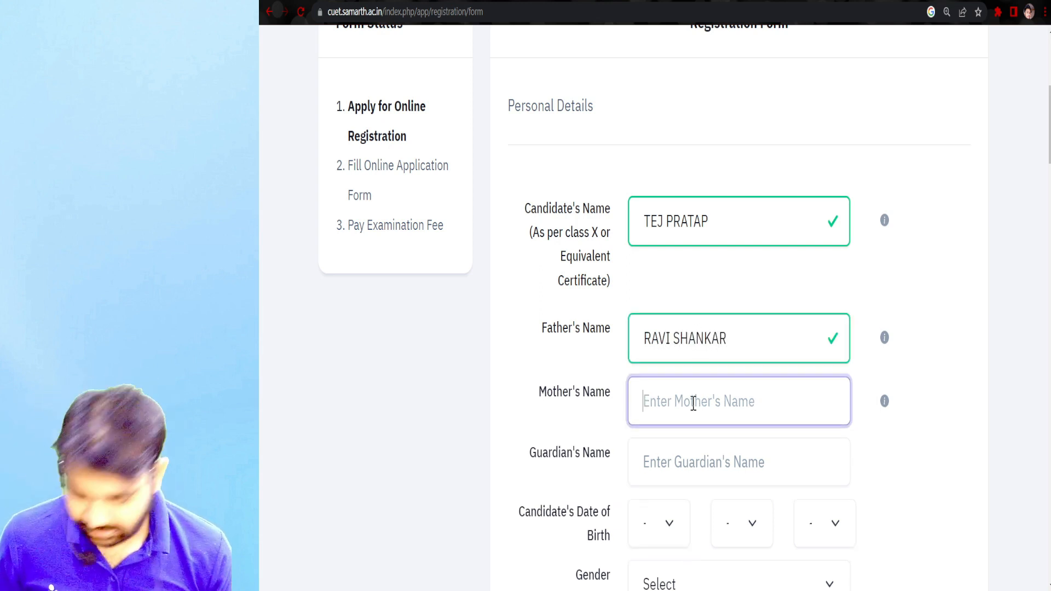
pyautogui.write('G')
pyautogui.press('BackSpace')
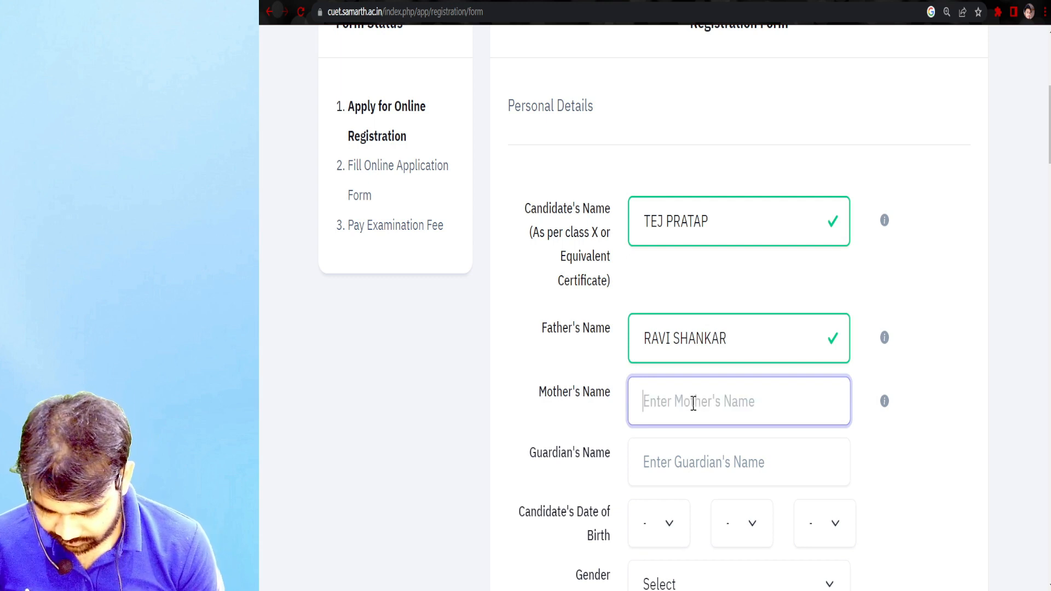
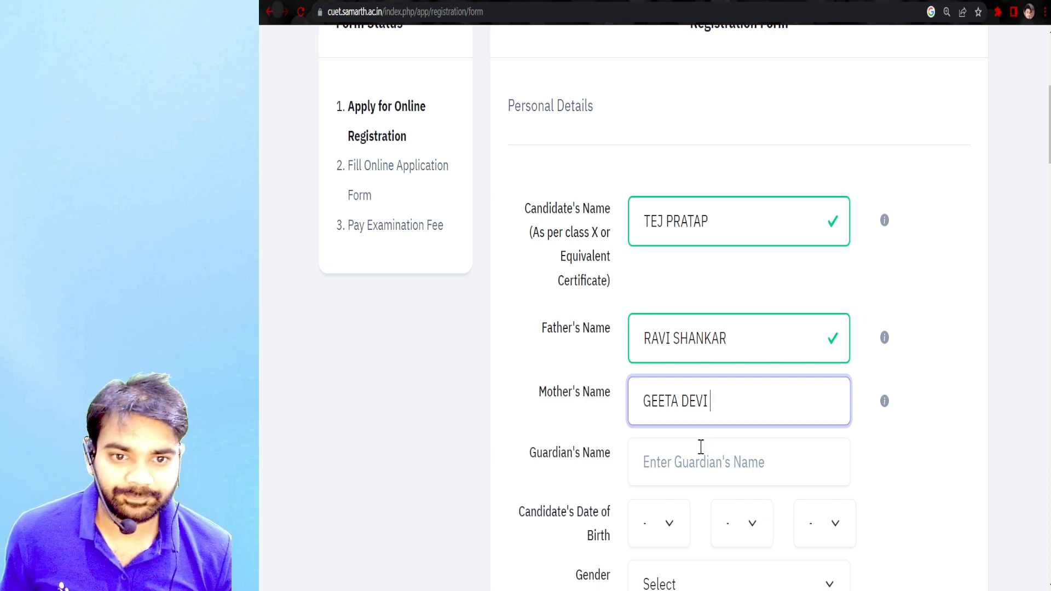
pyautogui.scroll(-1, 701, 445)
# Copy the candidate's name and paste it as the guardian's name.
pyautogui.click(695, 395)
pyautogui.moveTo(709, 157); pyautogui.dragTo(628, 146)
pyautogui.hotkey('ctrl', 'c')
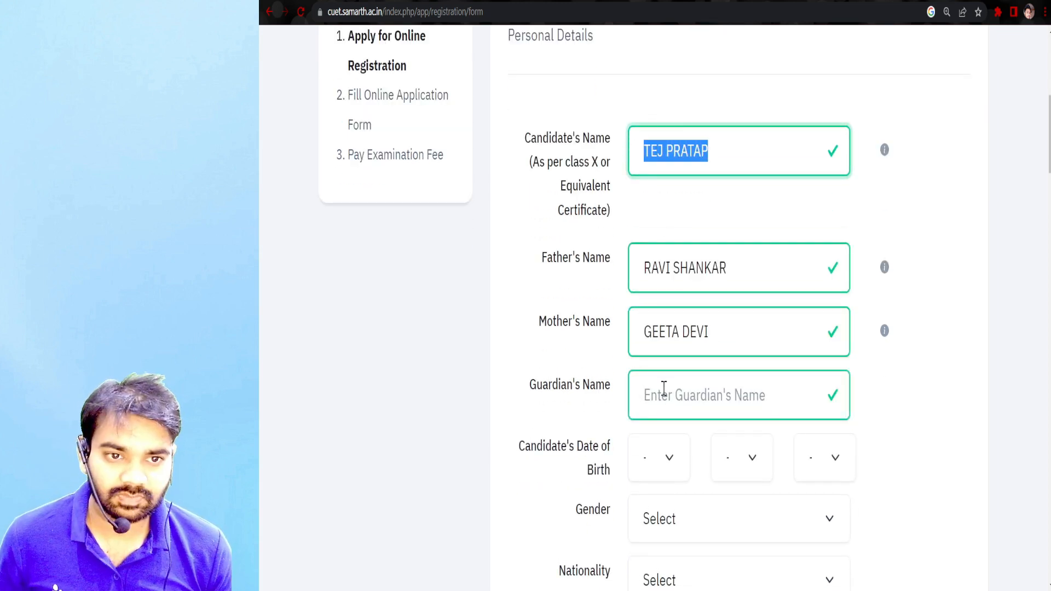
pyautogui.click(663, 399)
pyautogui.hotkey('ctrl', 'v')
pyautogui.scroll(-2, 680, 488)
# Set the date of birth to day 18, month August, year 2004.
pyautogui.click(669, 326)
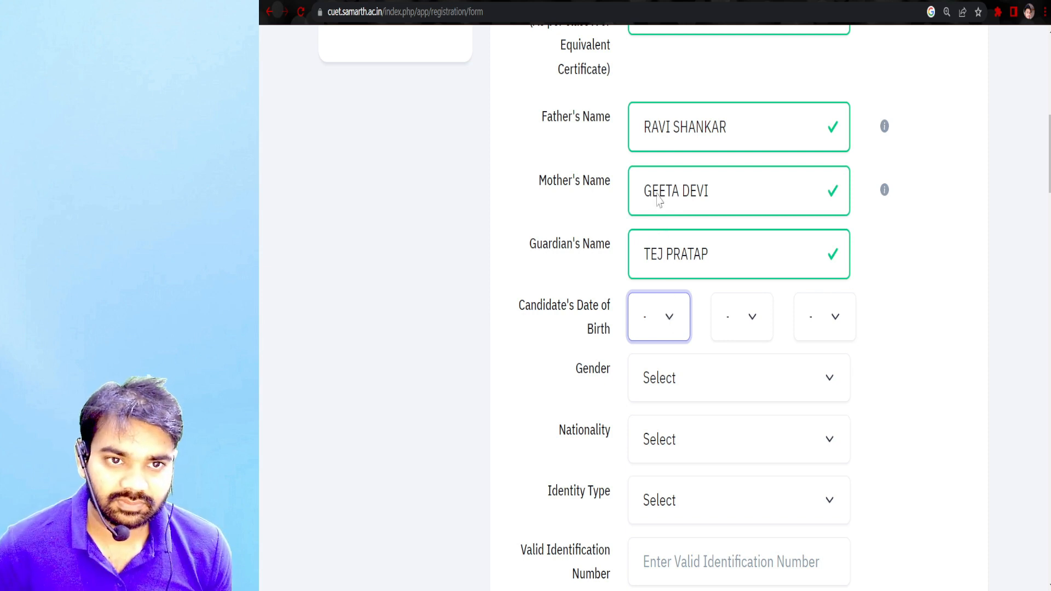
pyautogui.write('18')
pyautogui.click(755, 326)
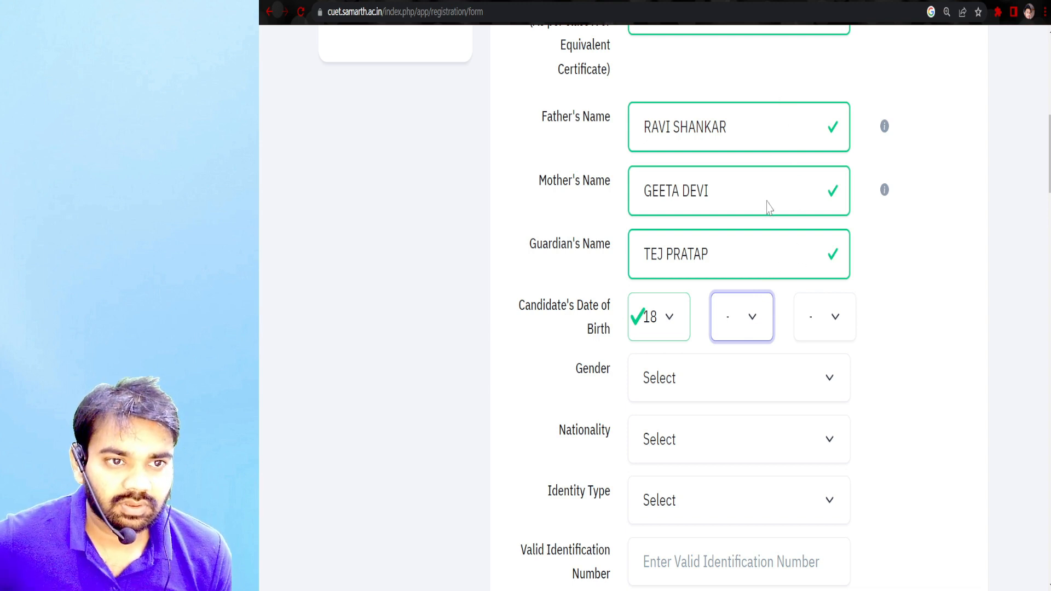
pyautogui.click(767, 195)
pyautogui.click(814, 315)
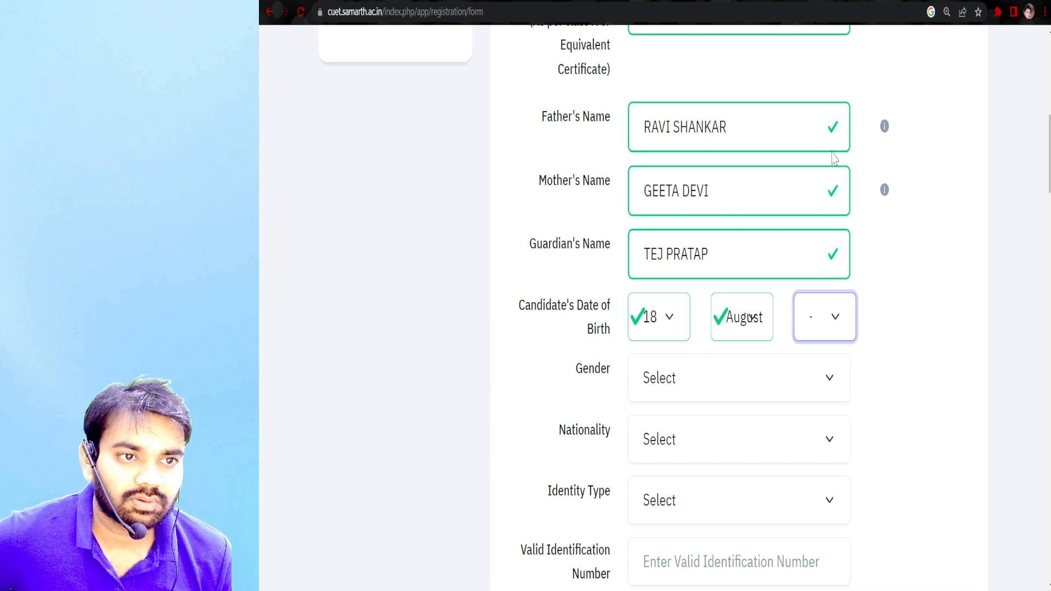
pyautogui.click(825, 168)
pyautogui.click(668, 385)
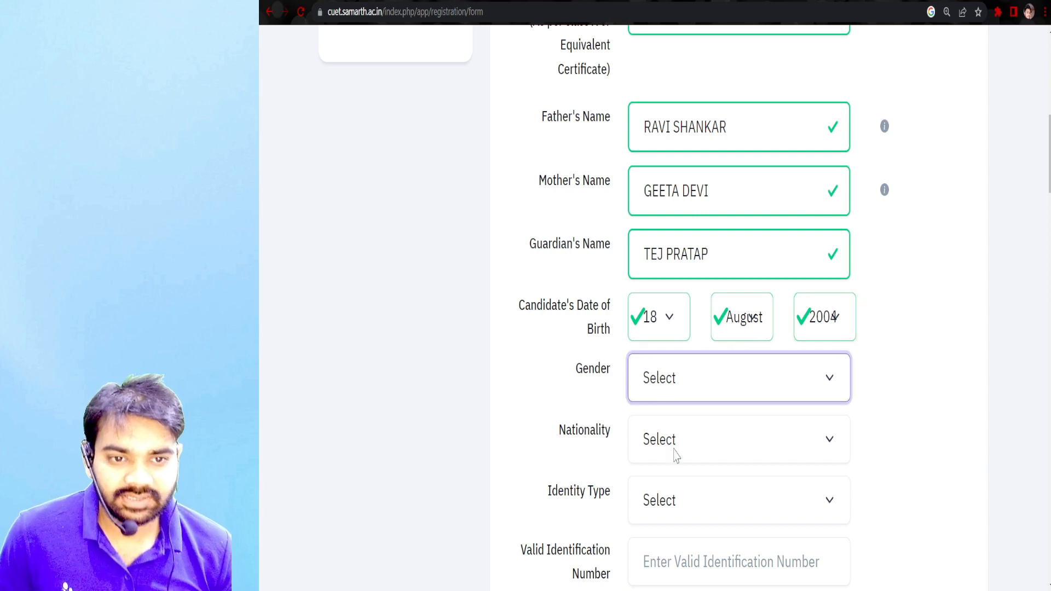
# Choose Male, Indian and 'Other Valid Govt Identity with photo', then enter the identity number.
pyautogui.click(674, 442)
pyautogui.scroll(-2, 696, 415)
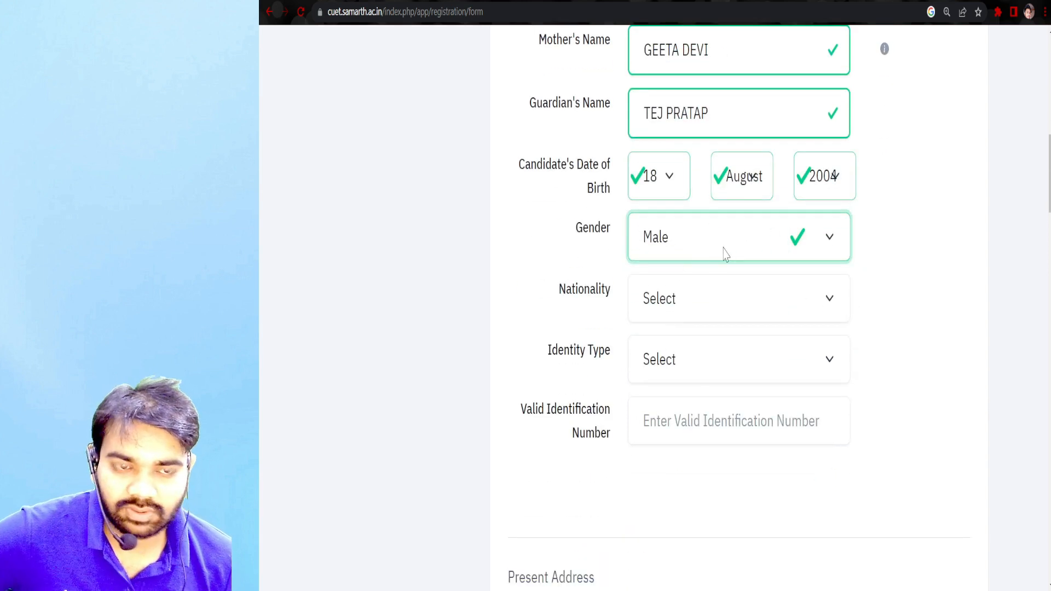
pyautogui.click(678, 314)
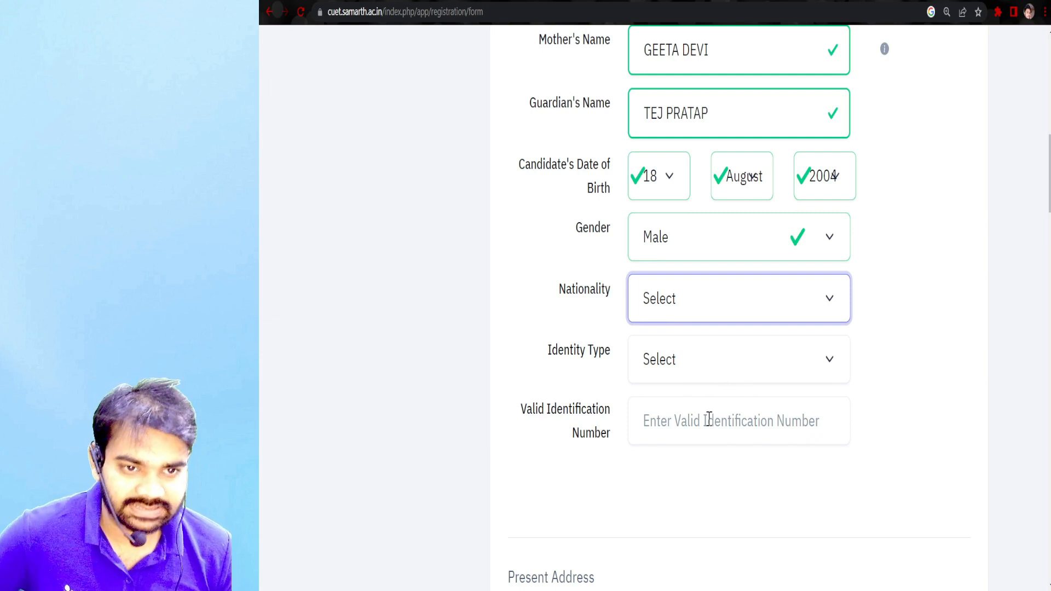
pyautogui.press('Down')
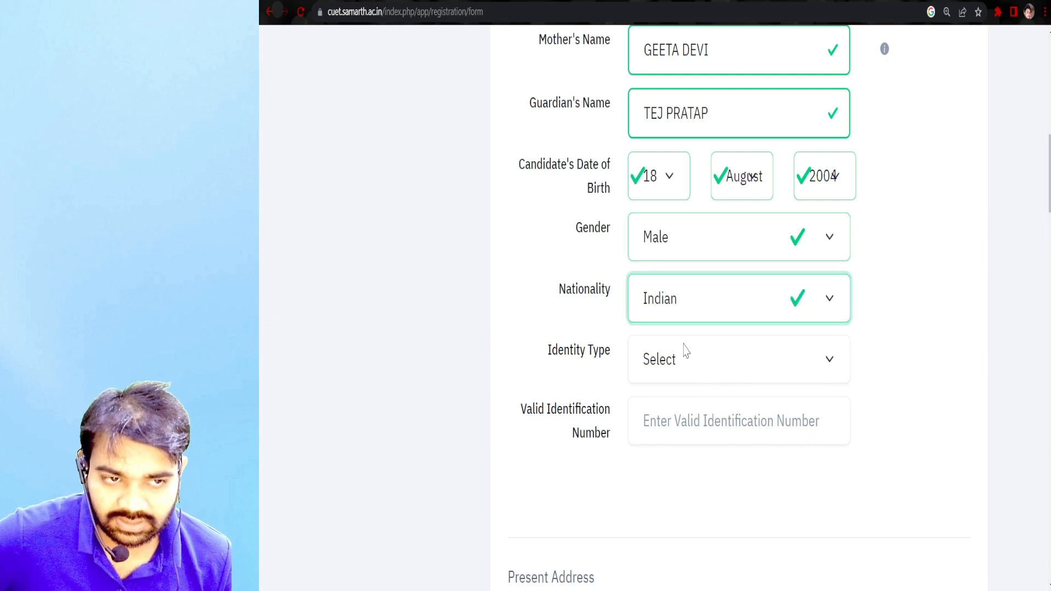
pyautogui.click(680, 360)
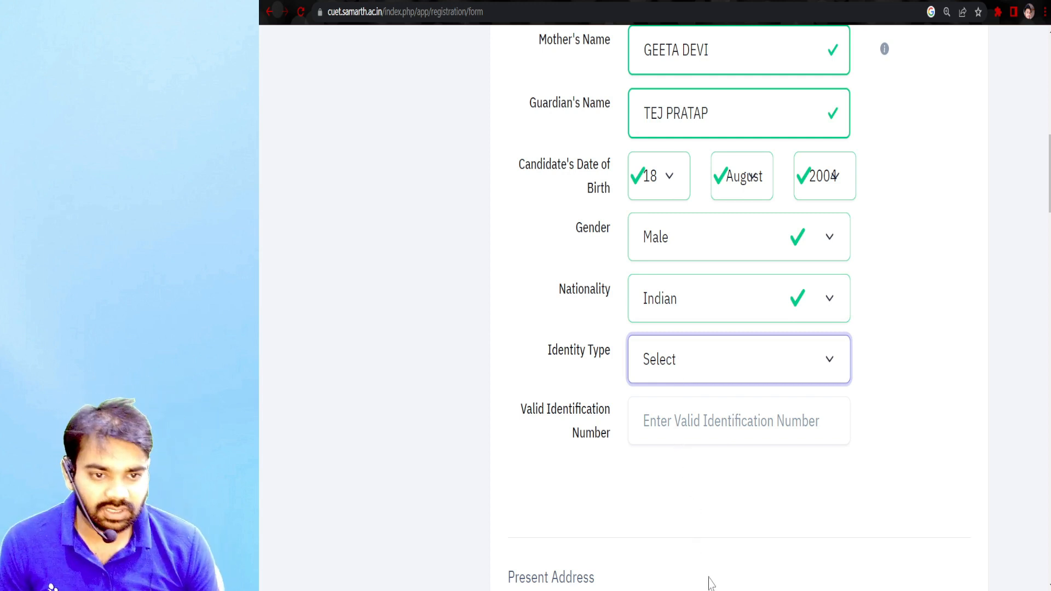
pyautogui.press('Down')
pyautogui.click(676, 427)
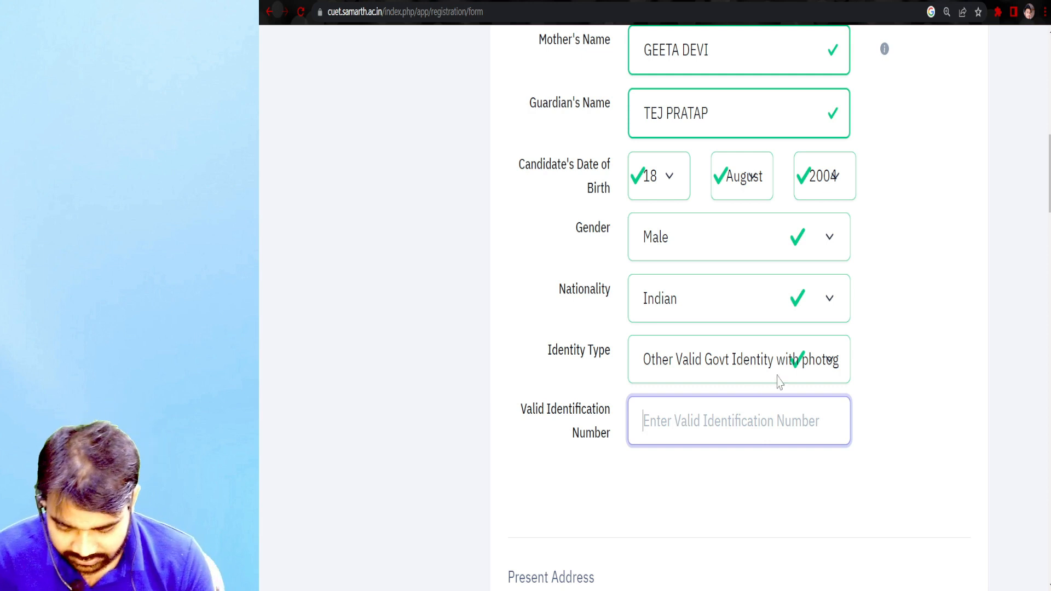
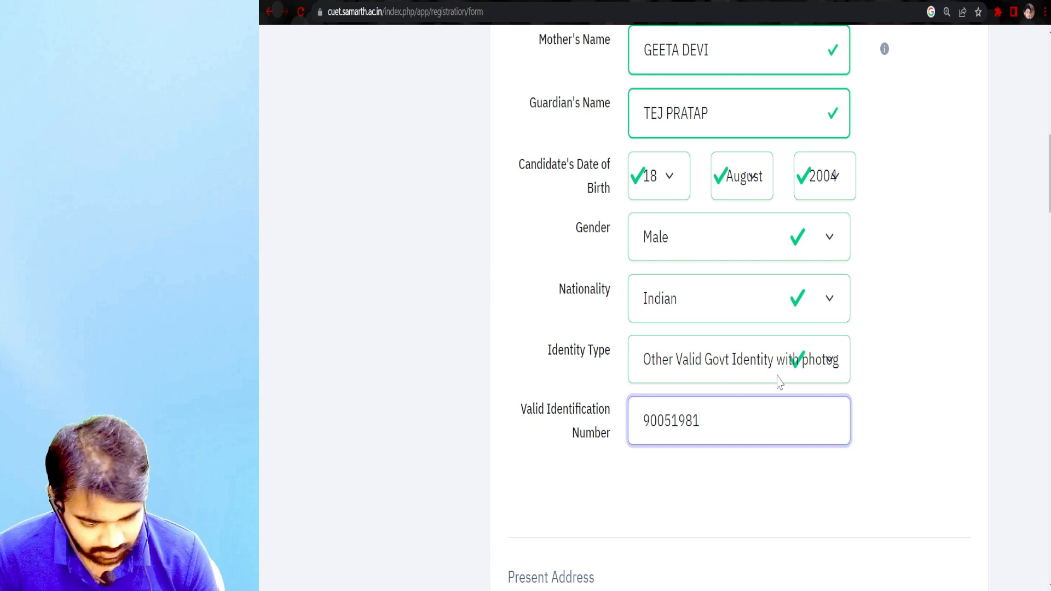
# Enter the present address's house name and select India as the country.
pyautogui.scroll(-4, 760, 438)
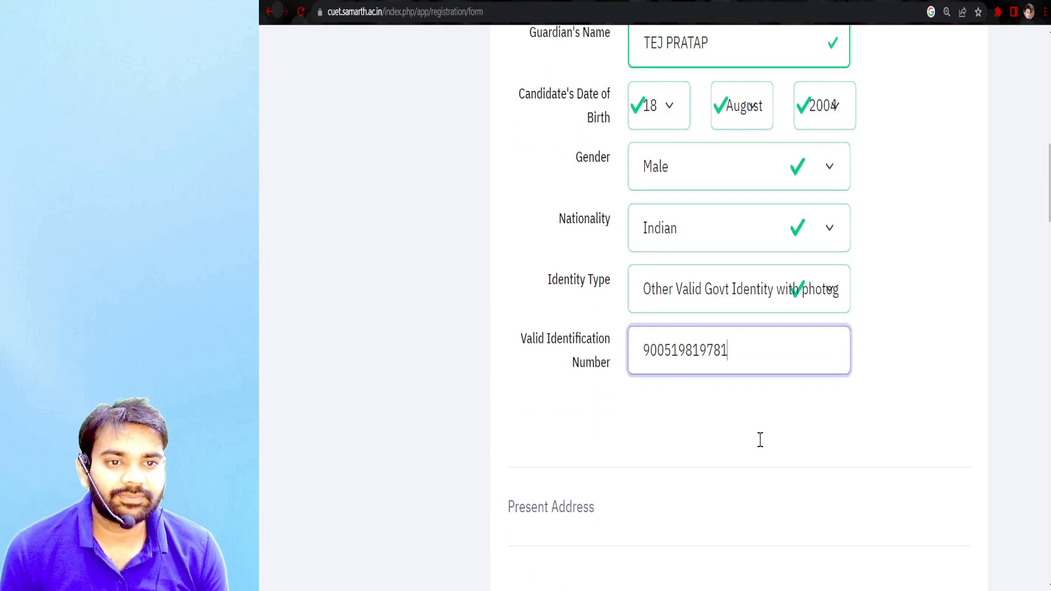
pyautogui.scroll(-4, 757, 444)
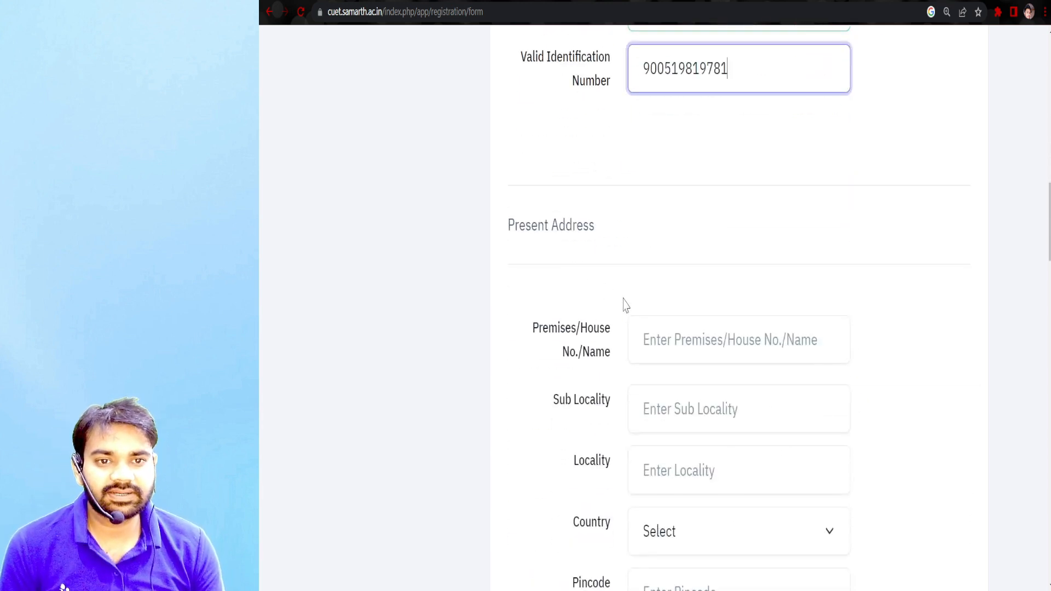
pyautogui.scroll(-1, 637, 318)
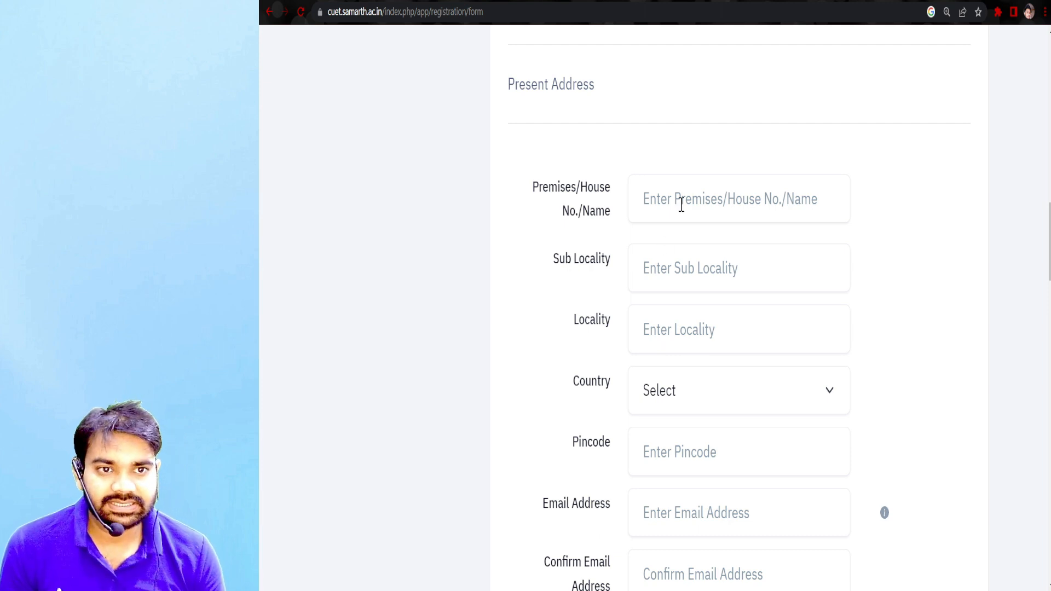
pyautogui.click(687, 196)
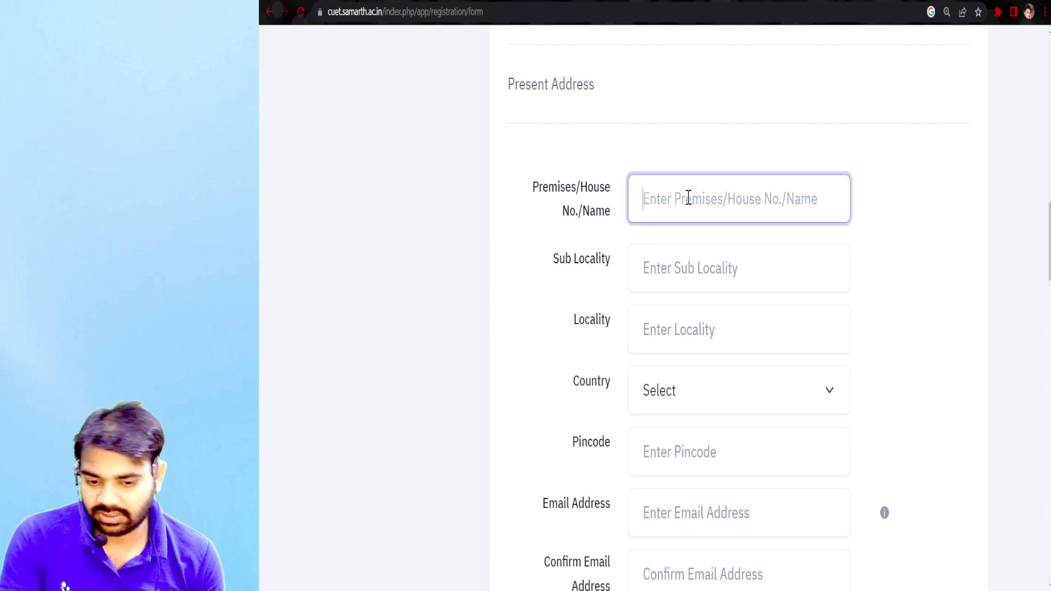
pyautogui.write('KRISHNA')
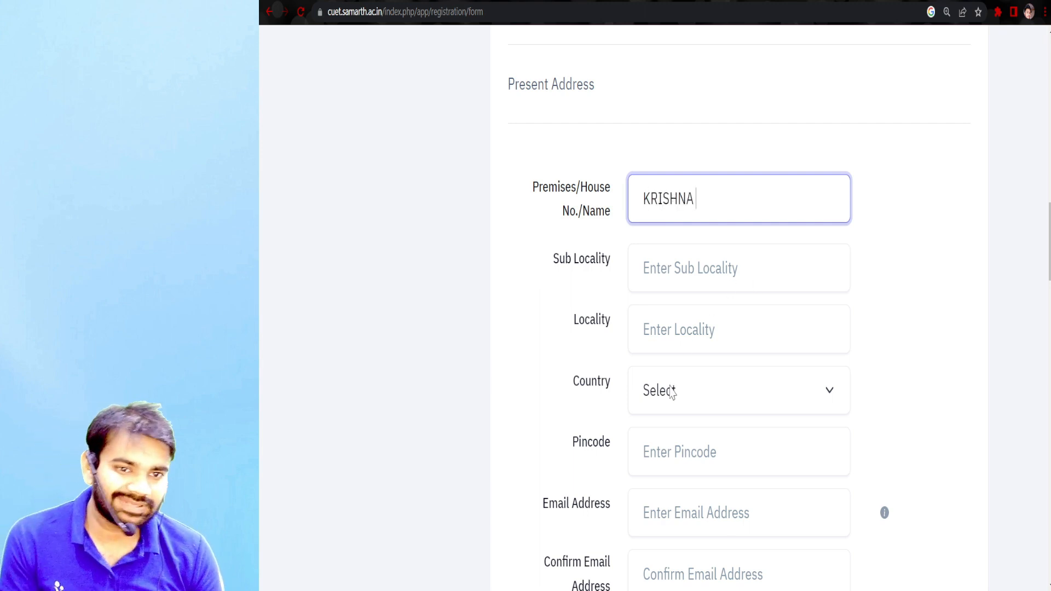
pyautogui.click(671, 392)
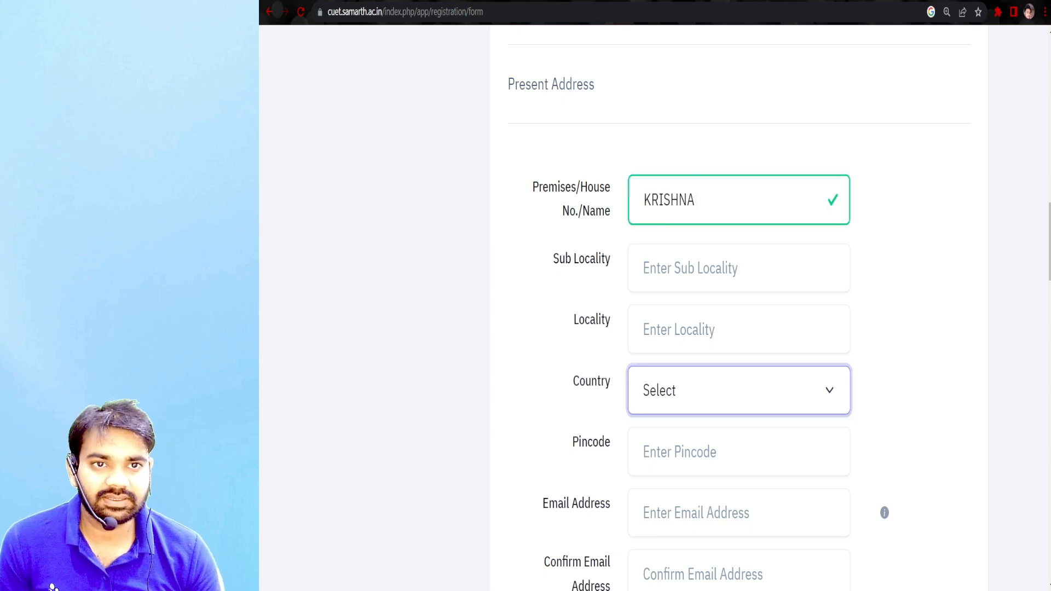
pyautogui.click(671, 12)
# Select UTTAR PRADESH as state and VARANASI as district, then enter the pincode.
pyautogui.scroll(-1, 687, 443)
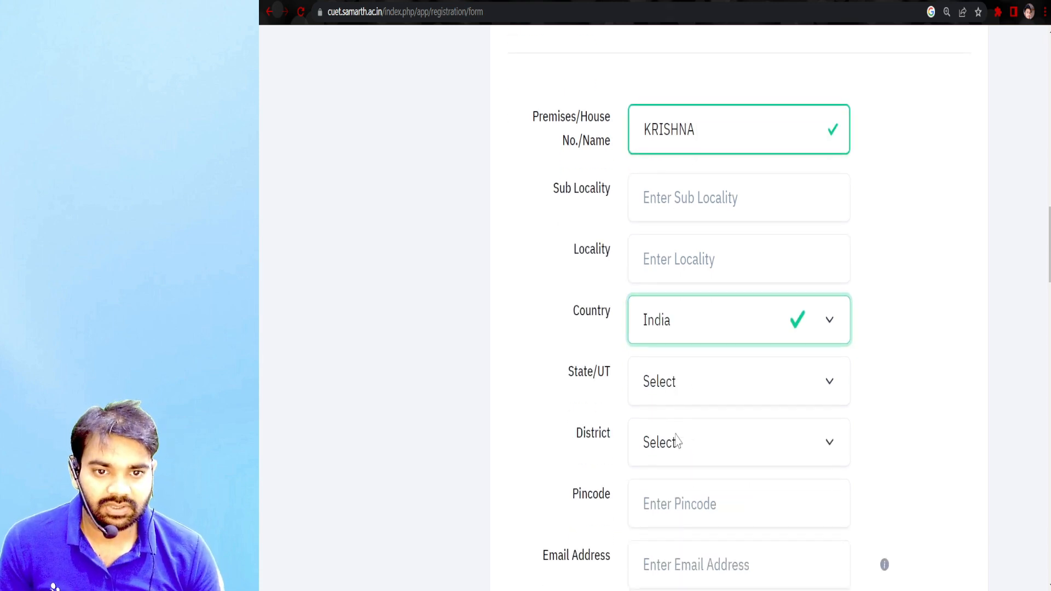
pyautogui.click(674, 388)
pyautogui.press('u')
pyautogui.scroll(-2, 679, 493)
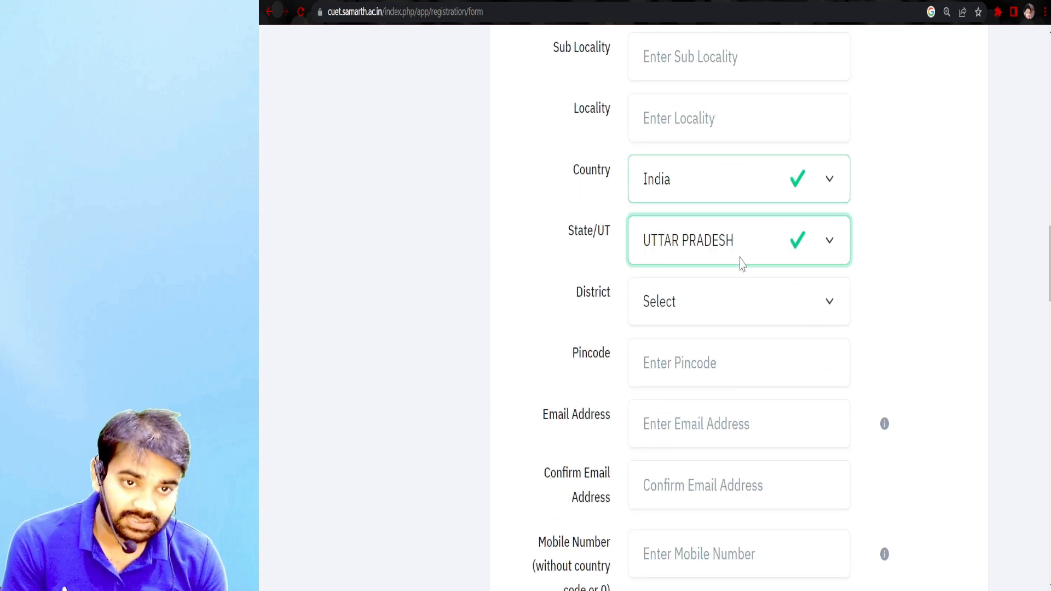
pyautogui.click(693, 310)
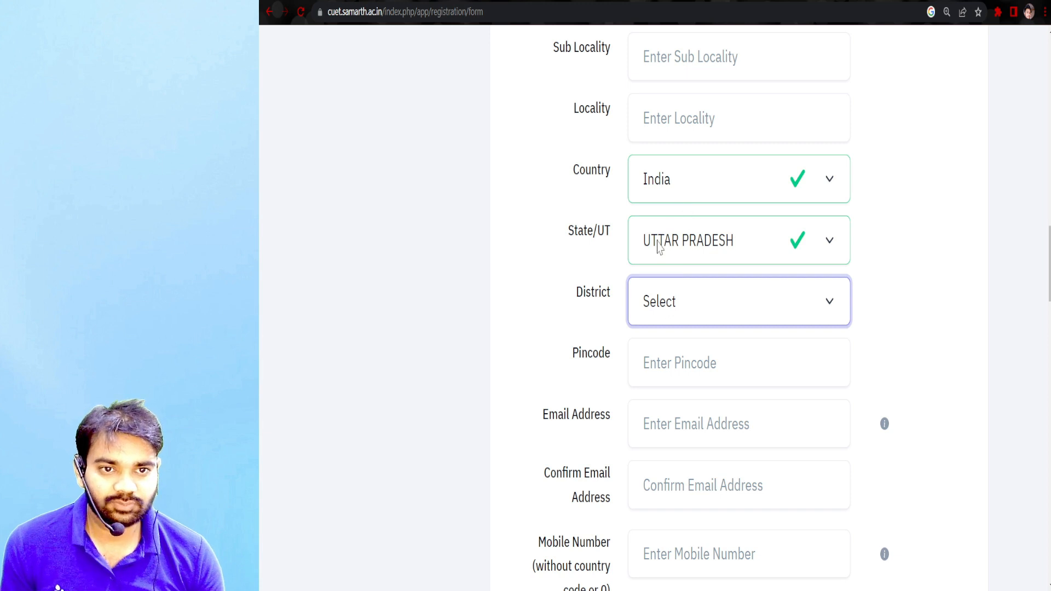
pyautogui.press('v')
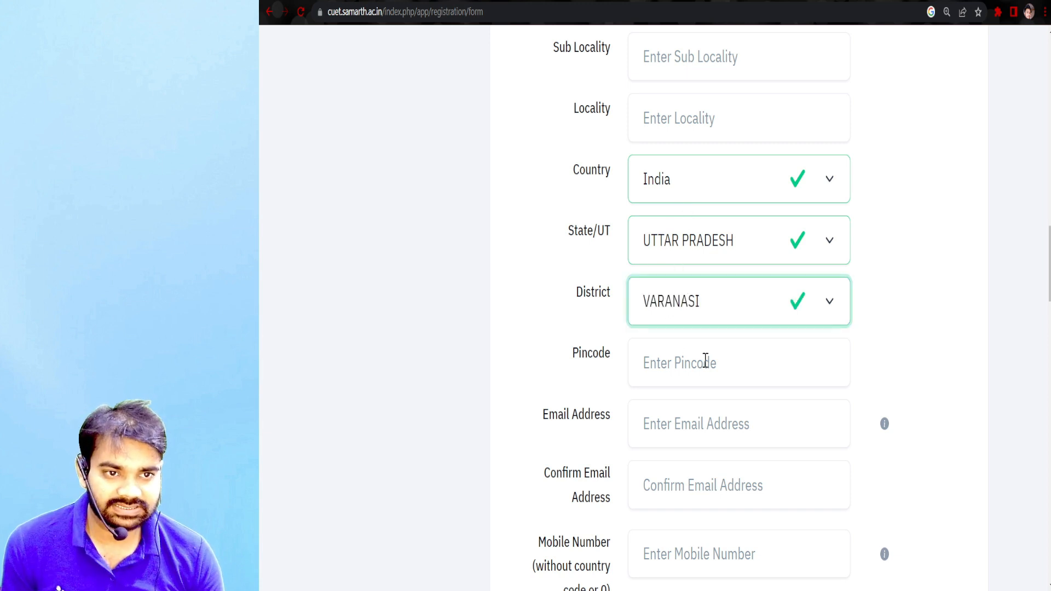
pyautogui.scroll(-1, 695, 340)
pyautogui.click(685, 291)
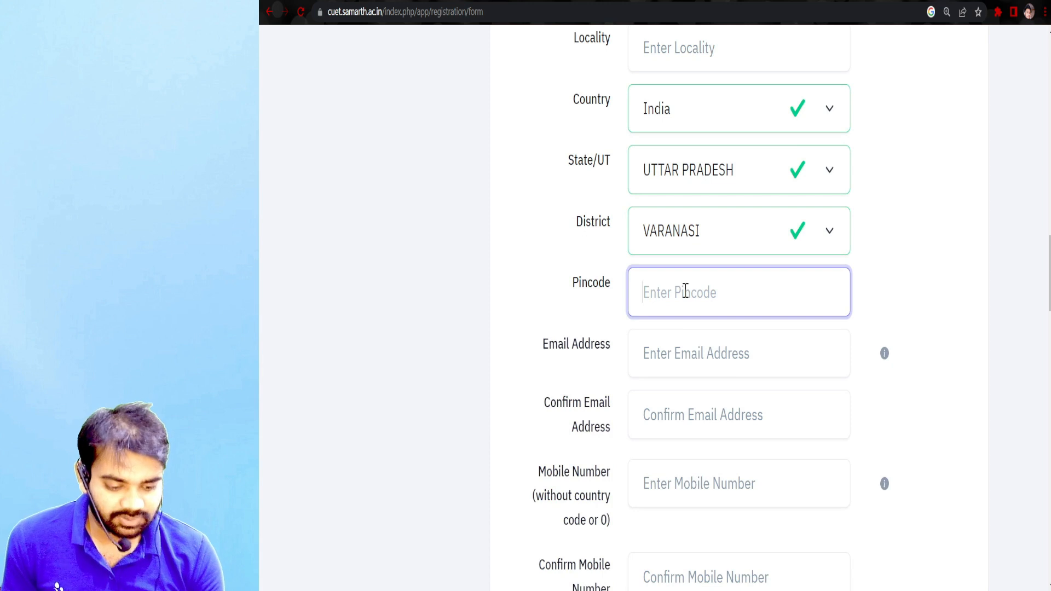
pyautogui.write('221005')
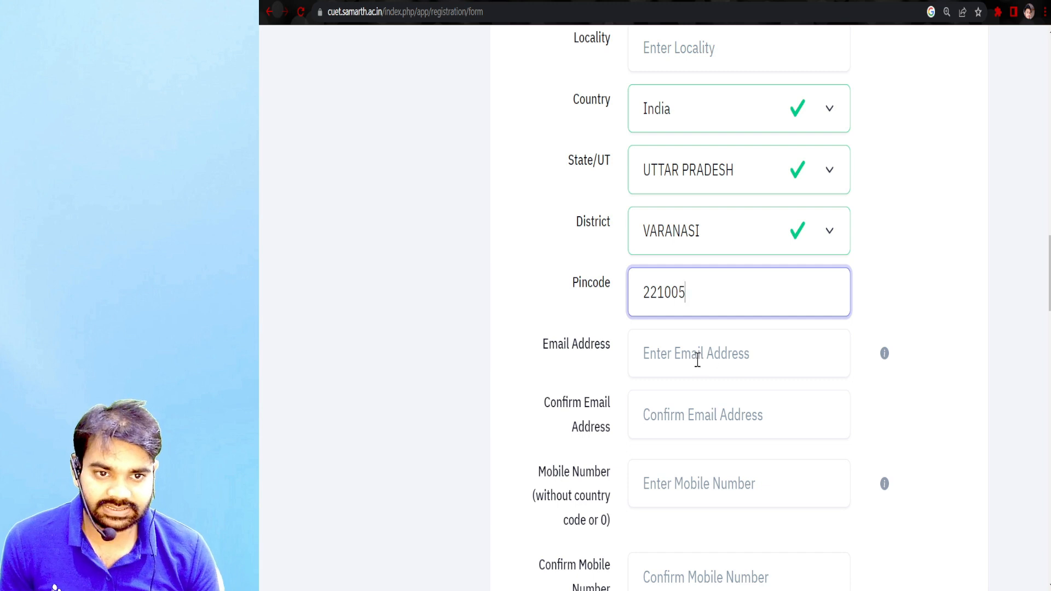
# Enter the candidate's e-mail address, correcting an initial typo.
pyautogui.click(697, 359)
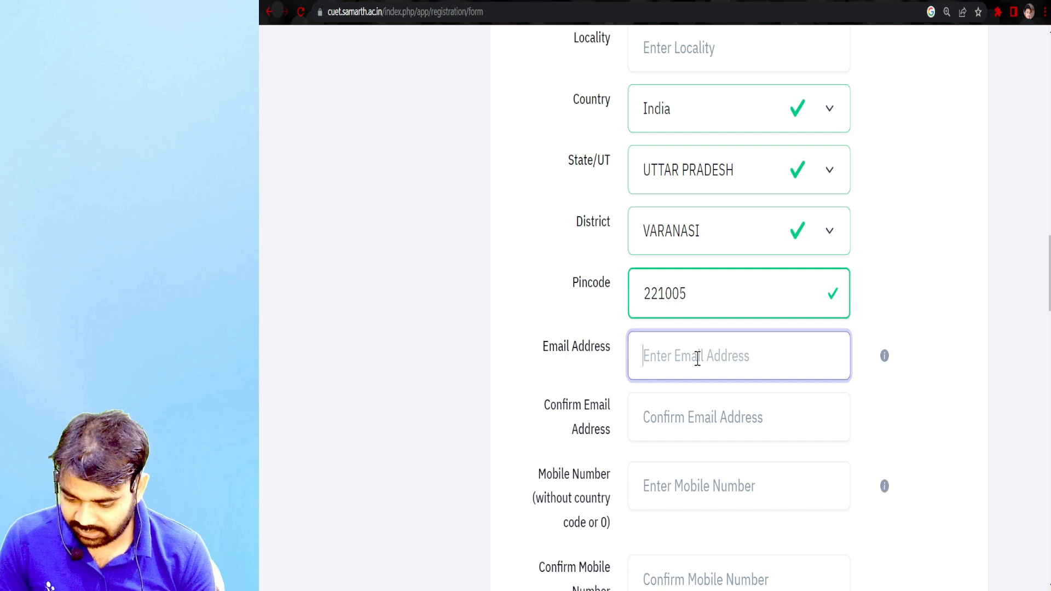
pyautogui.write('ARVINKIT')
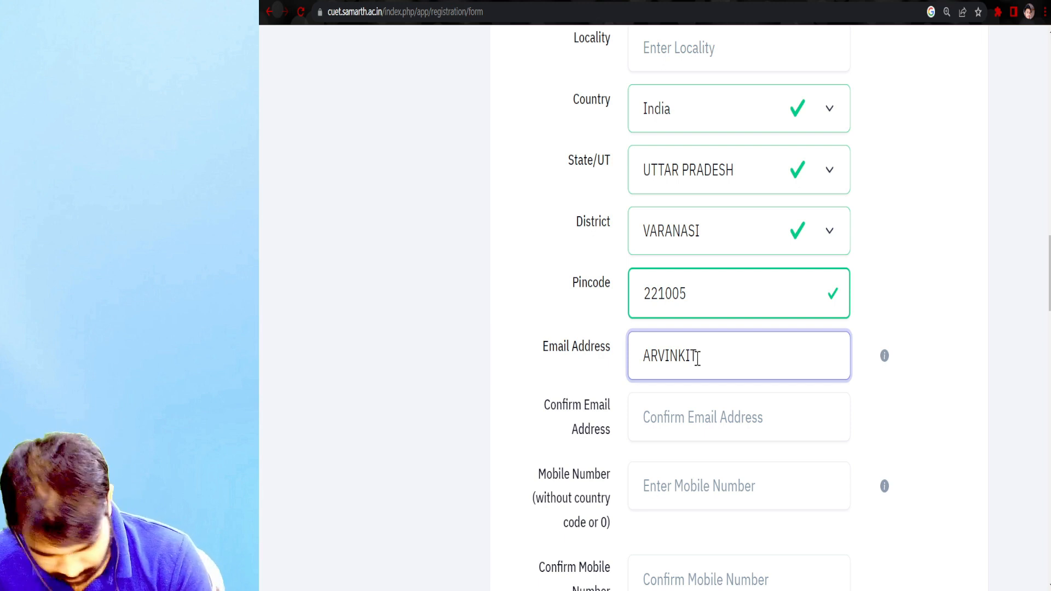
pyautogui.press('BackSpace')
pyautogui.press('BackSpace')
pyautogui.press('BackSpace')
pyautogui.press('BackSpace')
pyautogui.press('BackSpace')
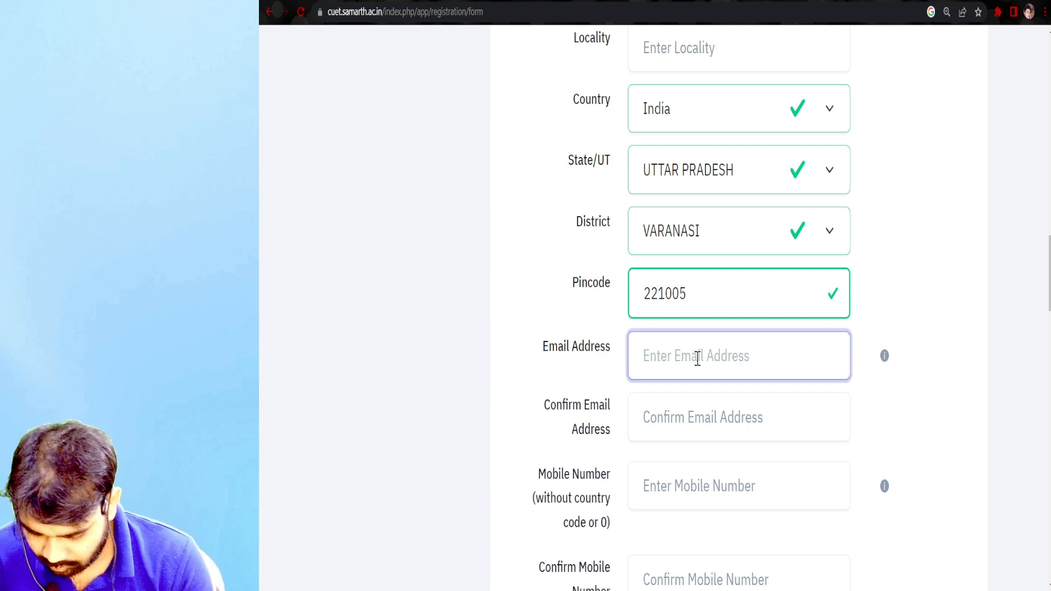
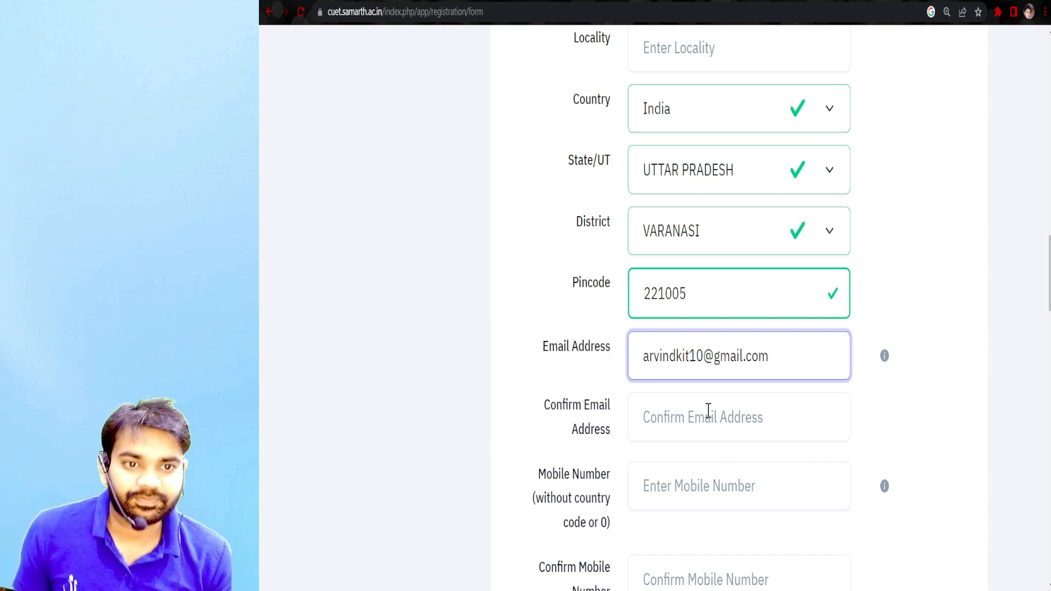
# Copy the e-mail into Confirm Email Address and enter the candidate's mobile number.
pyautogui.moveTo(768, 357); pyautogui.dragTo(630, 363)
pyautogui.hotkey('ctrl', 'c')
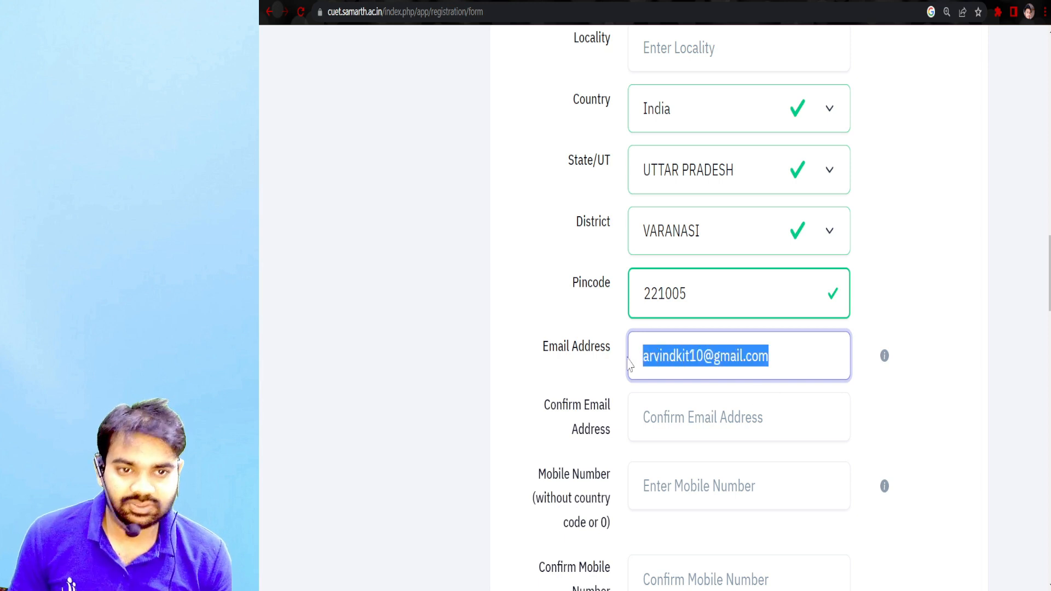
pyautogui.click(687, 410)
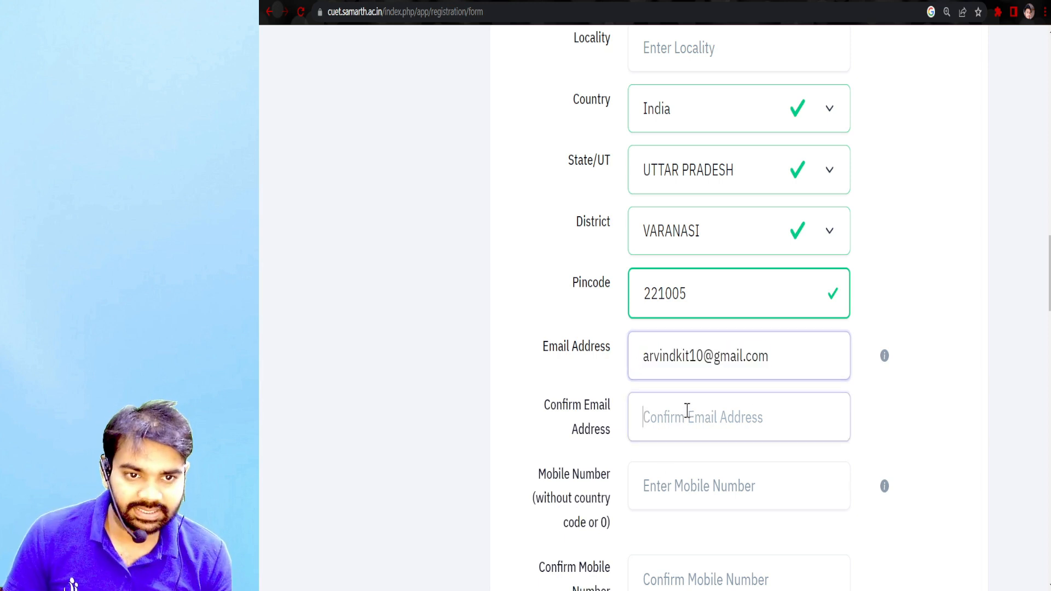
pyautogui.hotkey('ctrl', 'v')
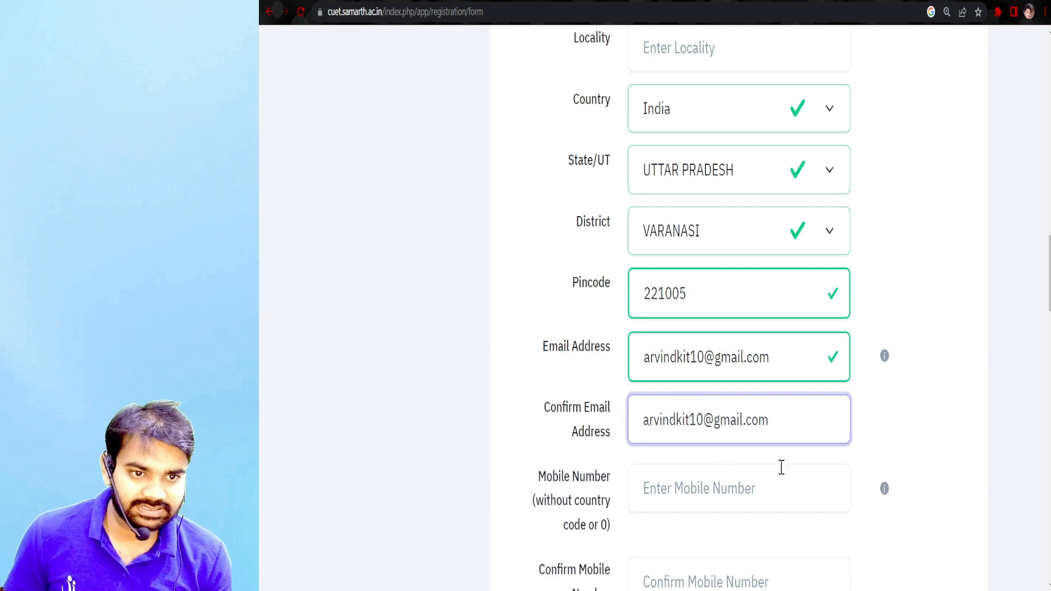
pyautogui.click(688, 491)
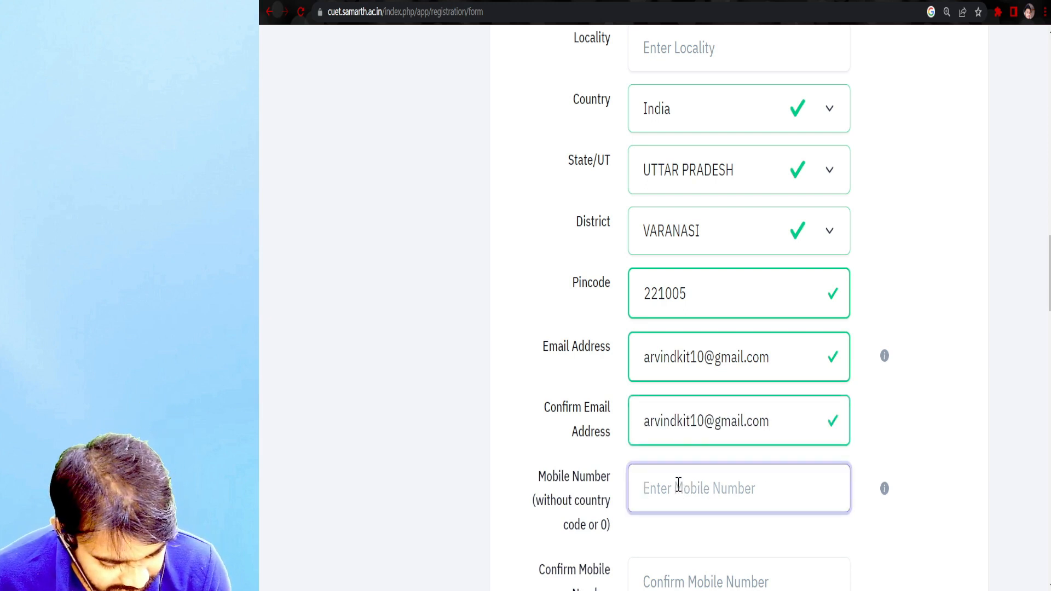
# Repeat the mobile number in its confirmation field and enter an alternate contact number.
pyautogui.scroll(-4, 679, 481)
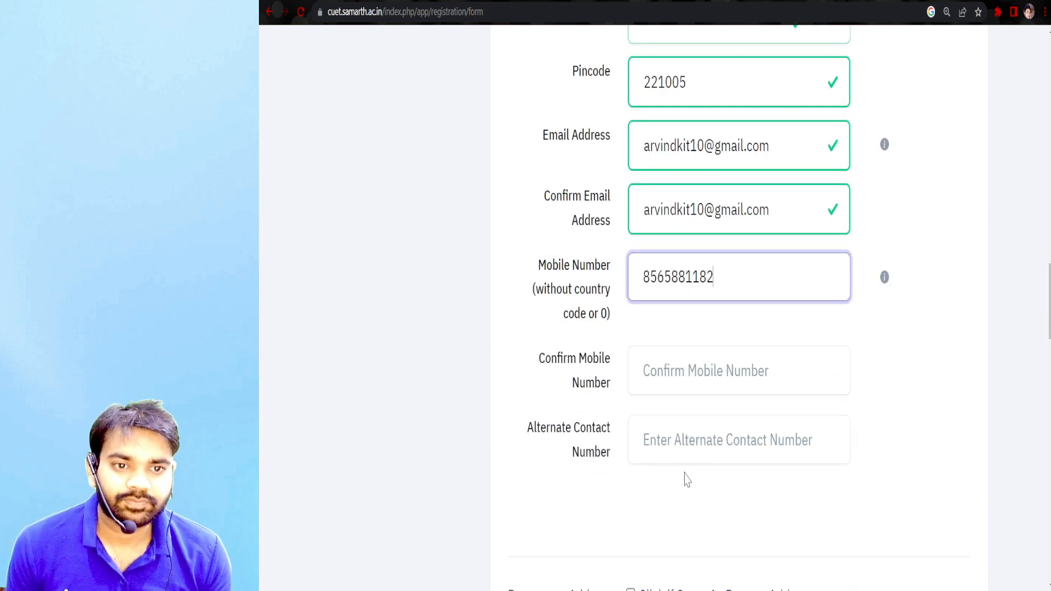
pyautogui.click(693, 379)
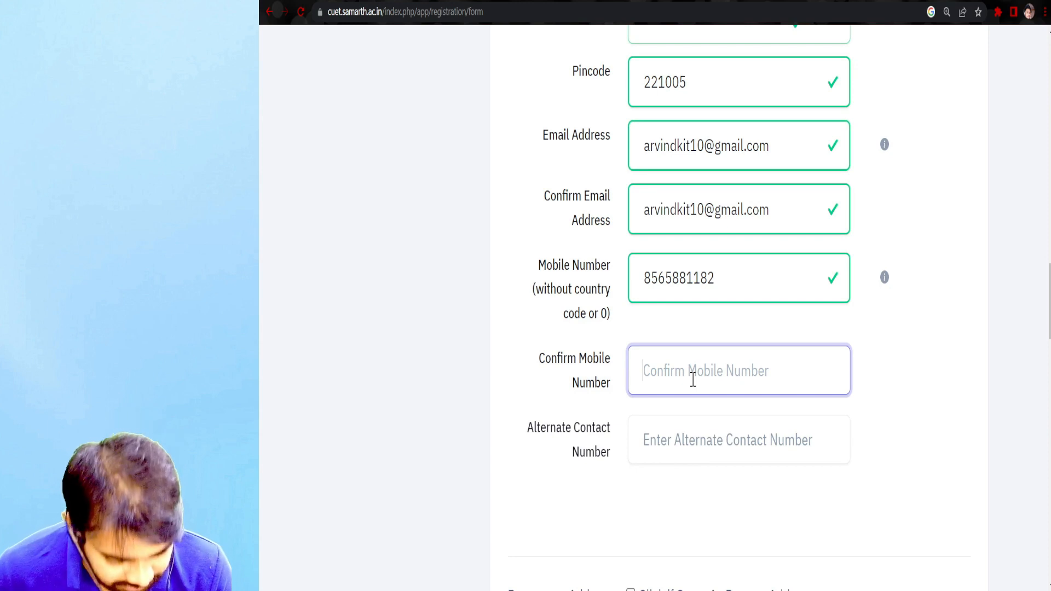
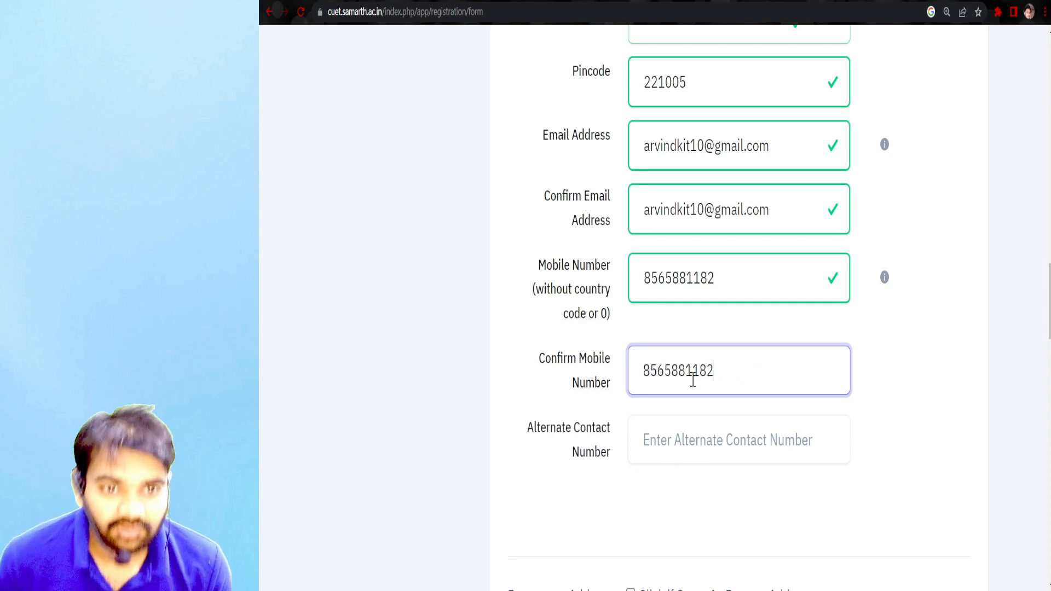
pyautogui.click(715, 448)
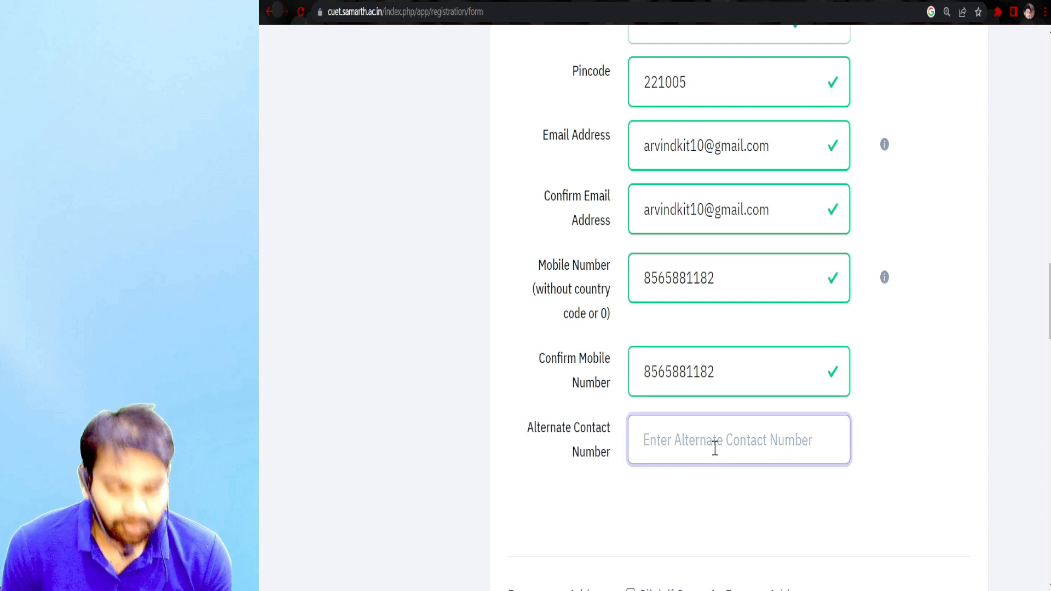
# Tick 'Click if Same As Present Address' so the permanent address matches.
pyautogui.scroll(-5, 722, 449)
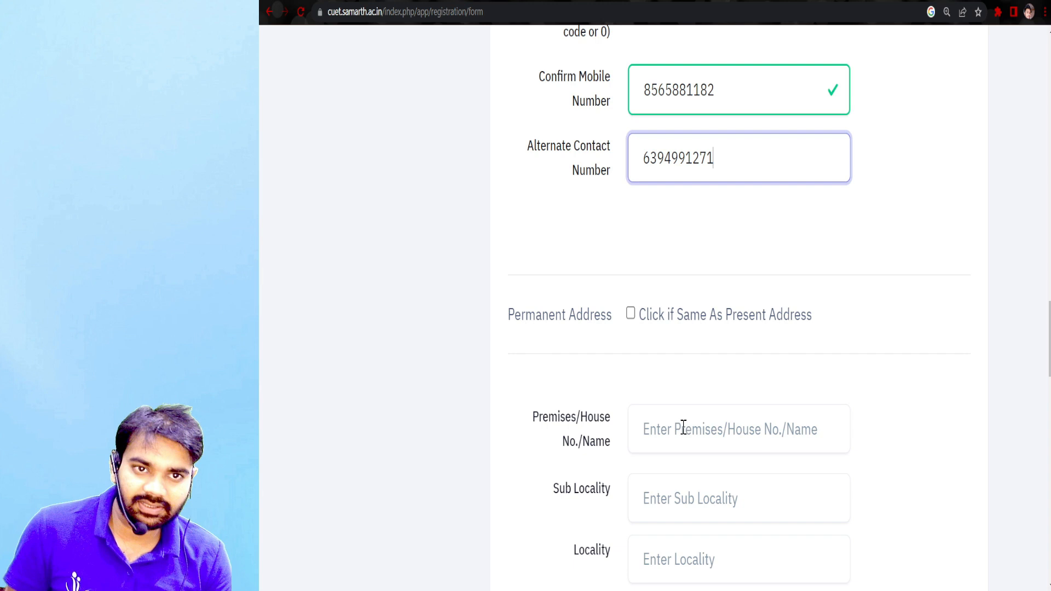
pyautogui.click(631, 314)
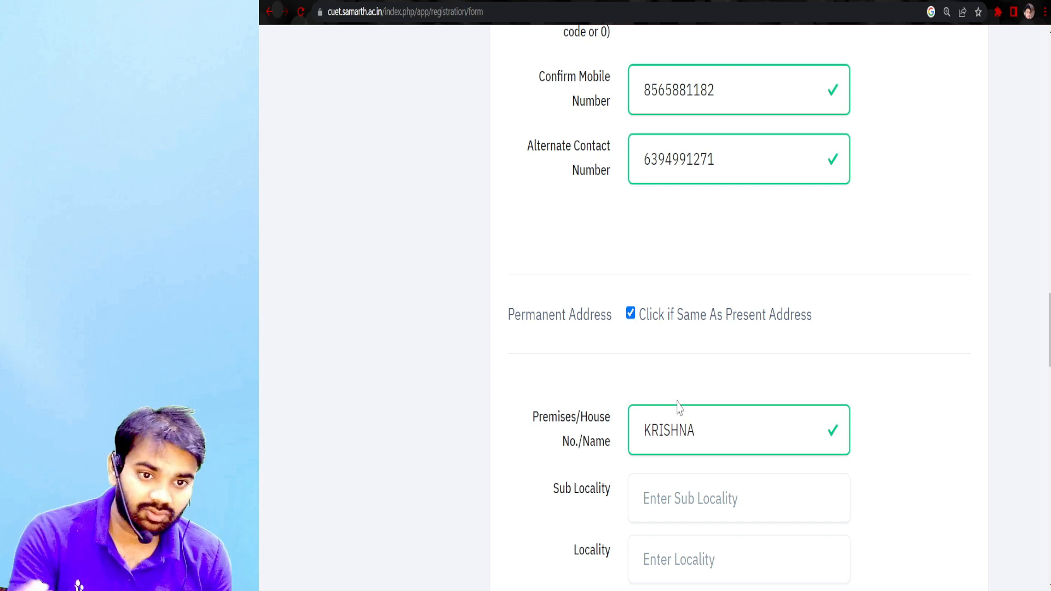
pyautogui.scroll(-14, 679, 408)
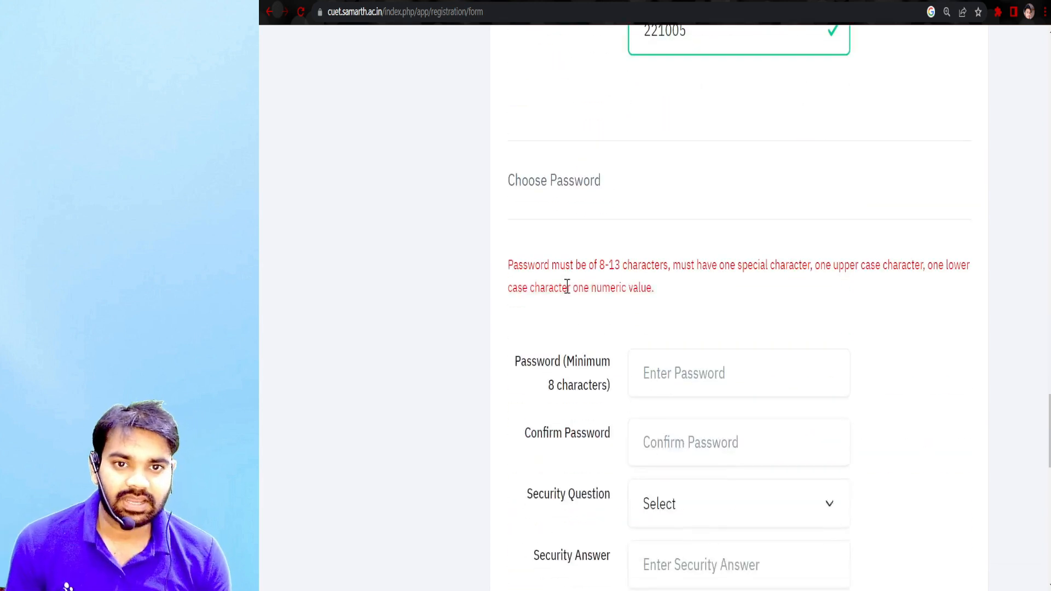
# Type the account password and repeat it in Confirm Password.
pyautogui.click(661, 376)
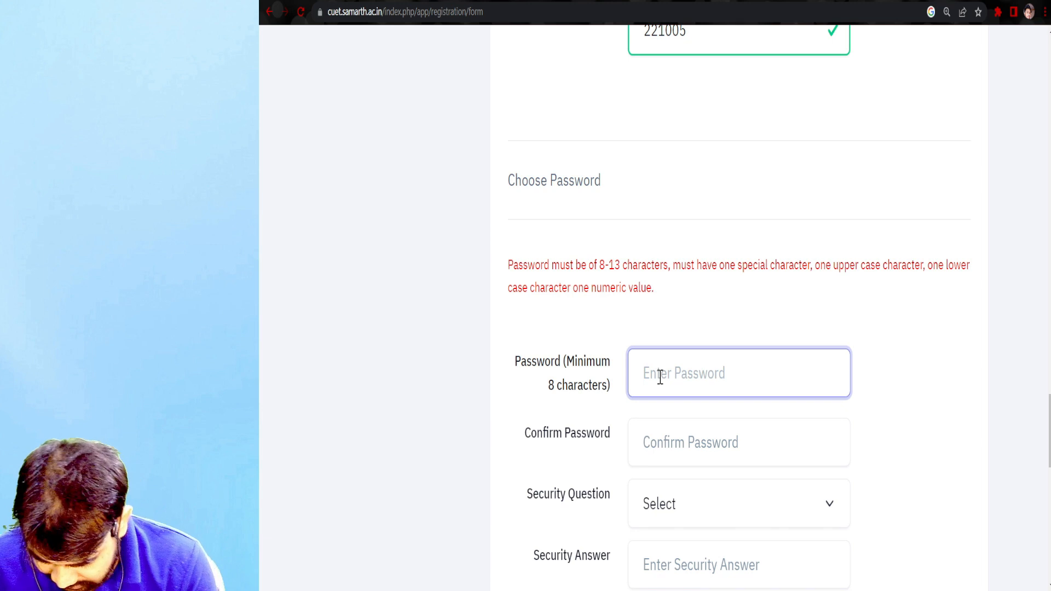
pyautogui.write('•')
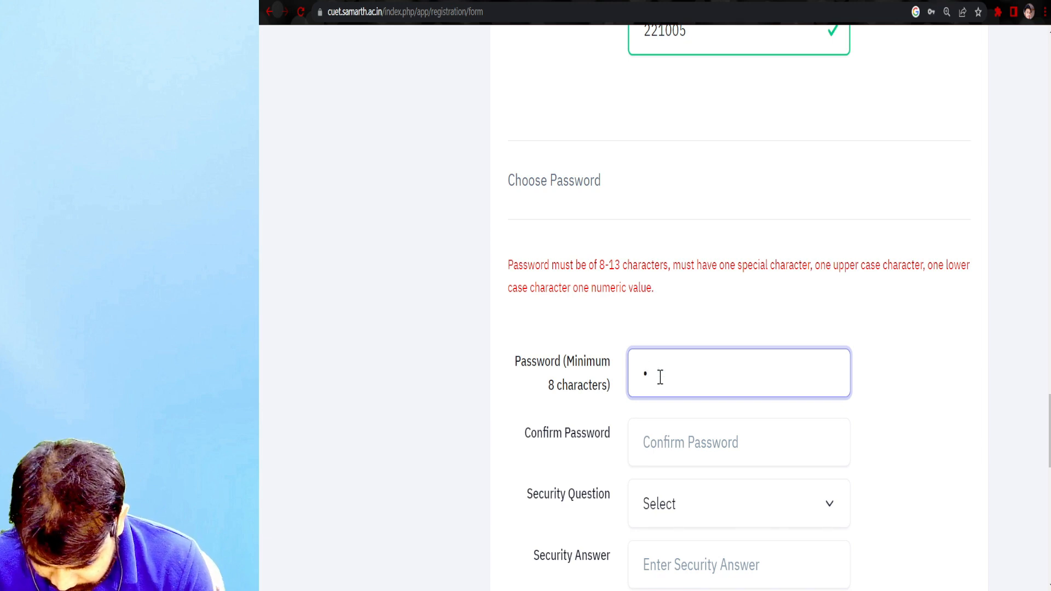
pyautogui.press('BackSpace')
pyautogui.write('•')
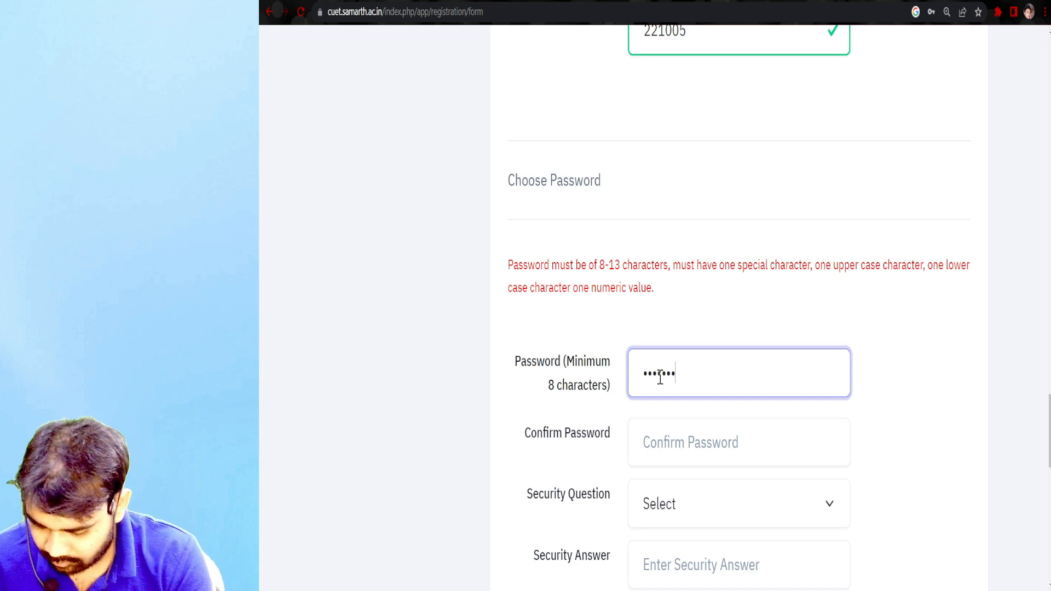
pyautogui.write('••••••••')
pyautogui.click(652, 441)
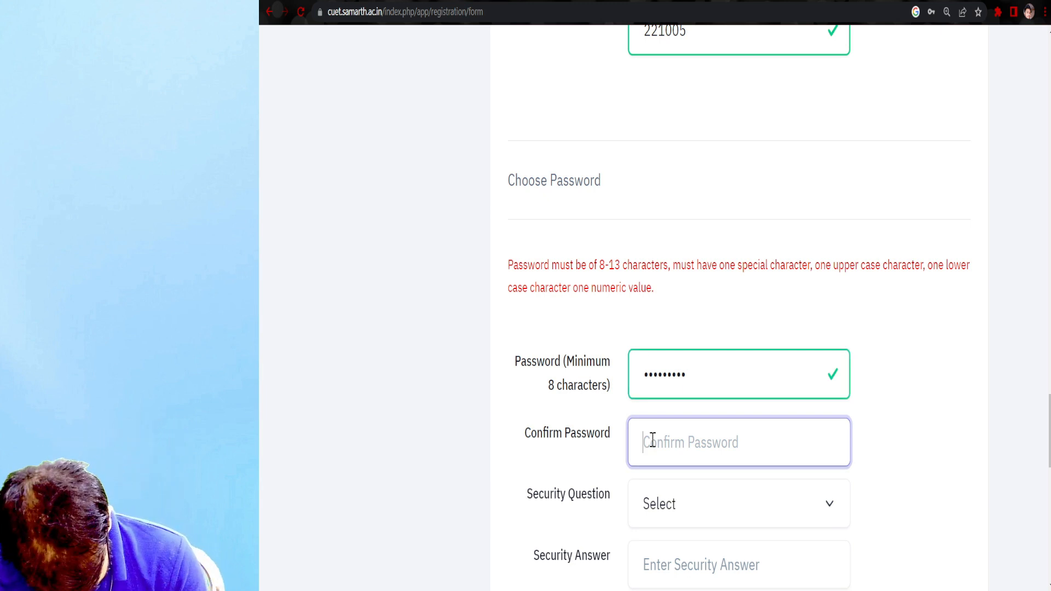
pyautogui.write('•')
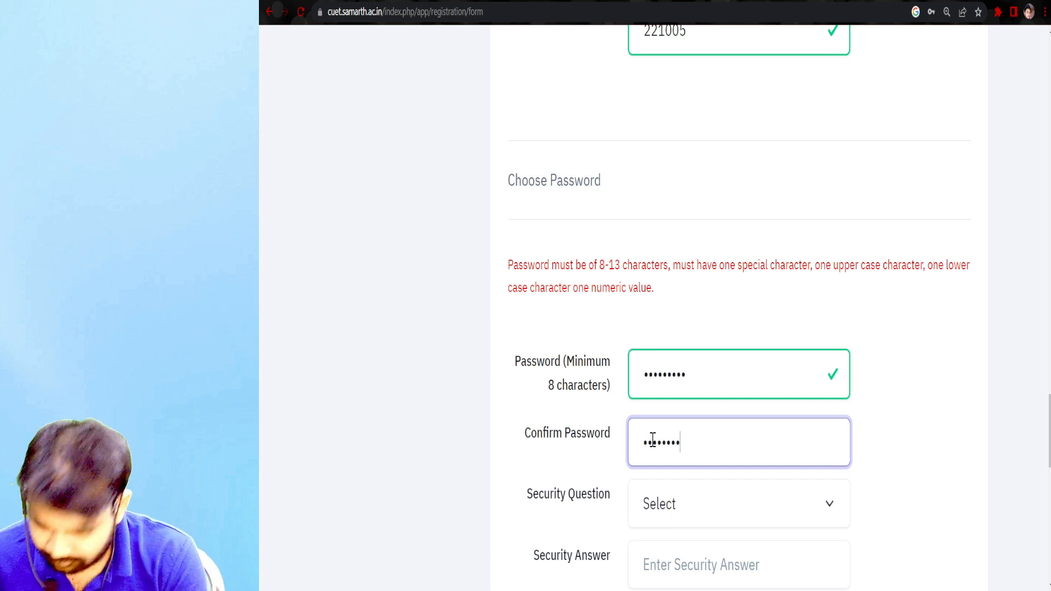
# Choose 'Which is the website you rarely visit?' as security question and enter its answer.
pyautogui.scroll(-3, 668, 492)
pyautogui.click(684, 359)
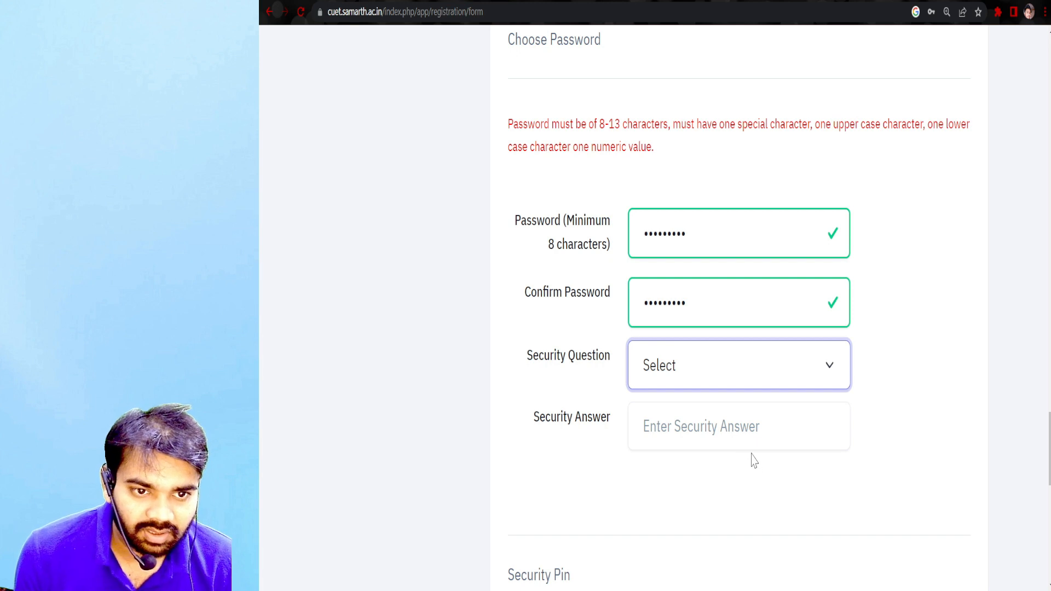
pyautogui.press('Down')
pyautogui.click(672, 425)
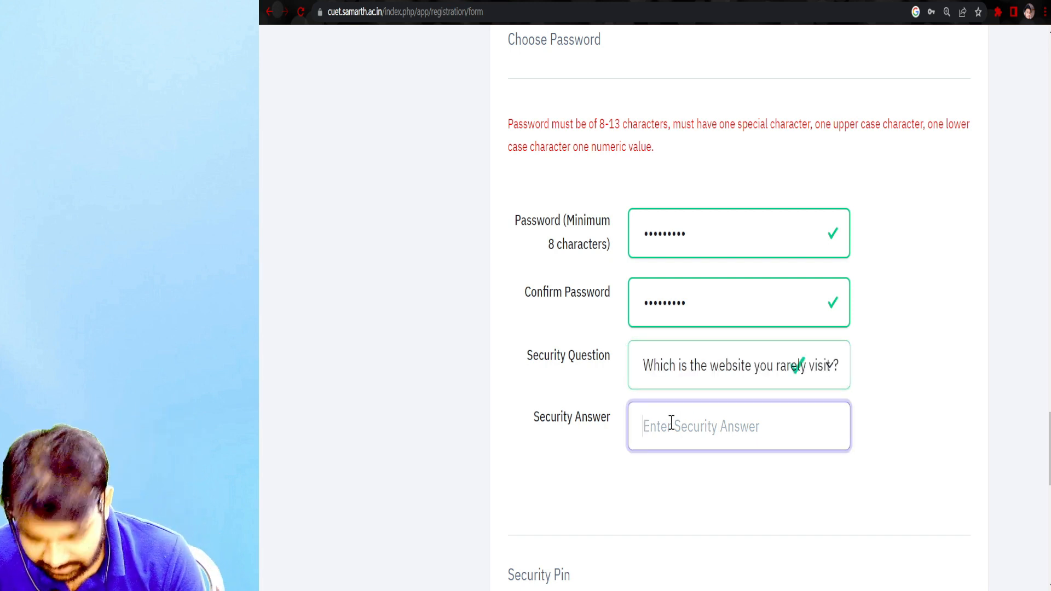
pyautogui.write('•••')
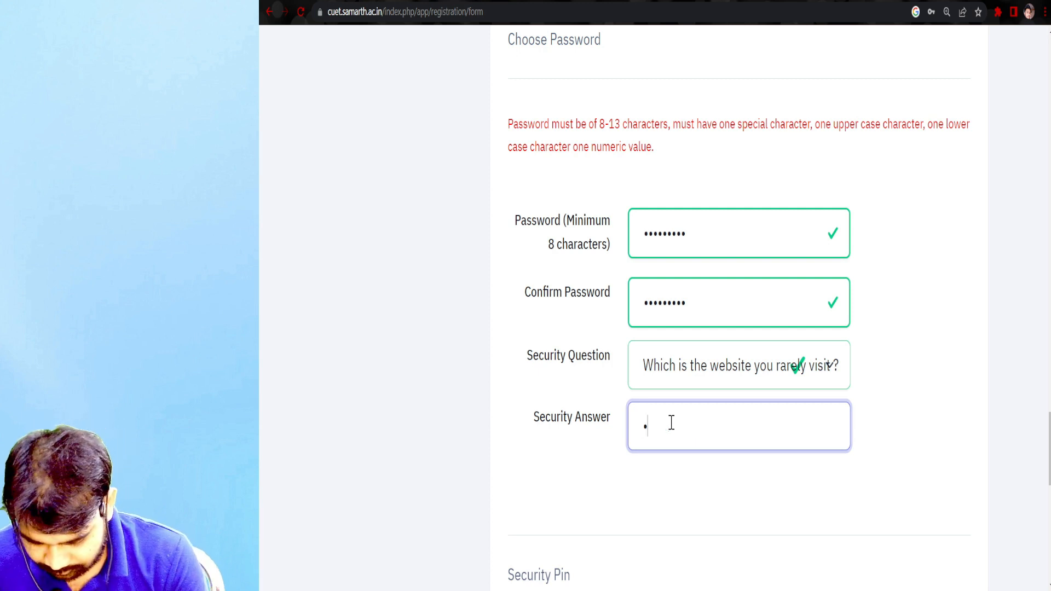
pyautogui.click(681, 482)
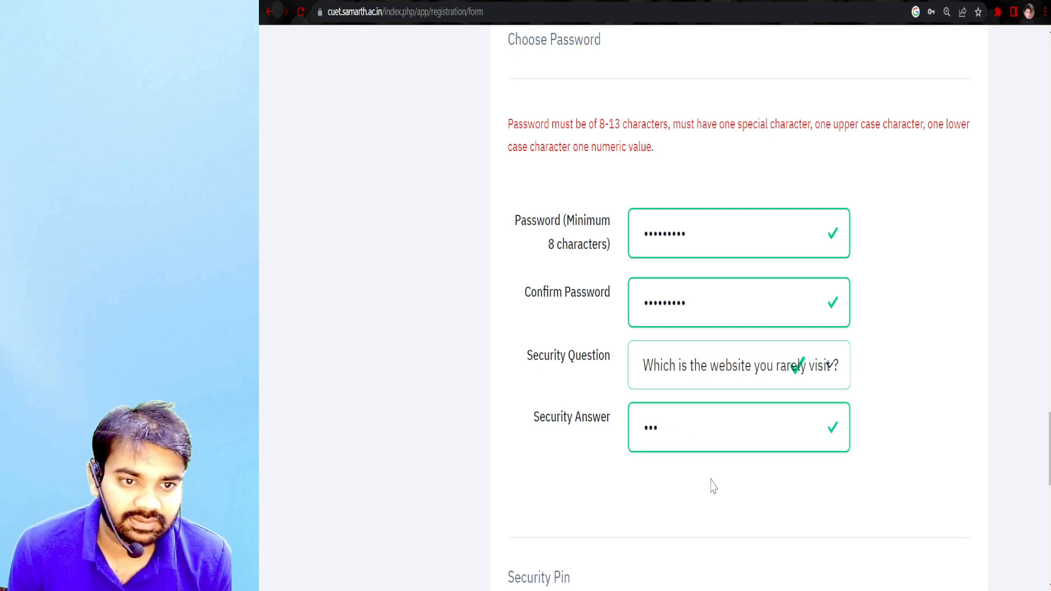
pyautogui.scroll(-3, 711, 486)
# Enter the security pin shown in the captcha and recheck the filled form.
pyautogui.scroll(-5, 613, 356)
pyautogui.click(640, 295)
pyautogui.write('5567')
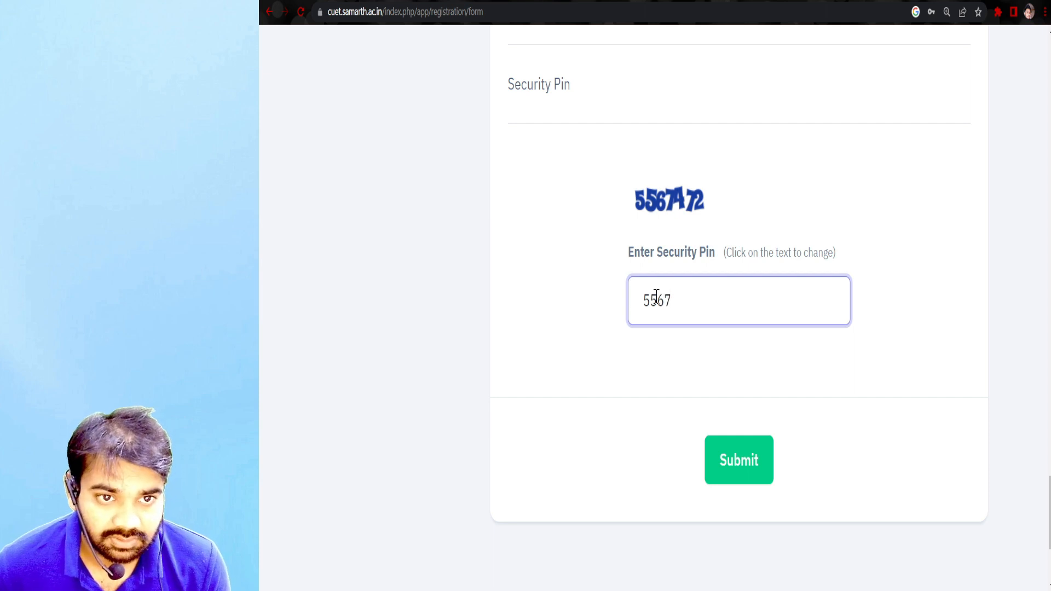
pyautogui.write('47')
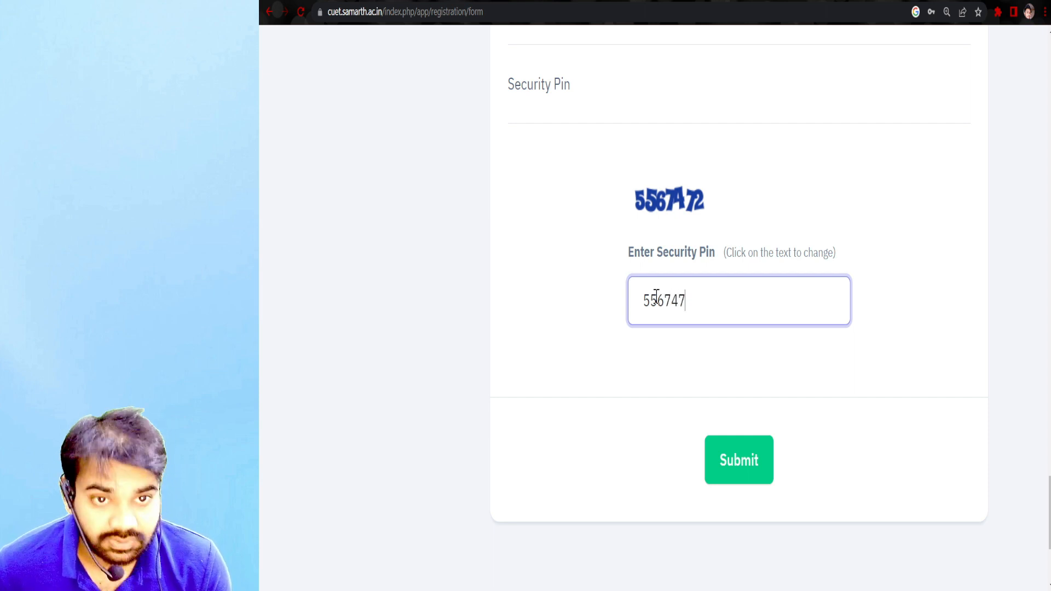
pyautogui.write('72')
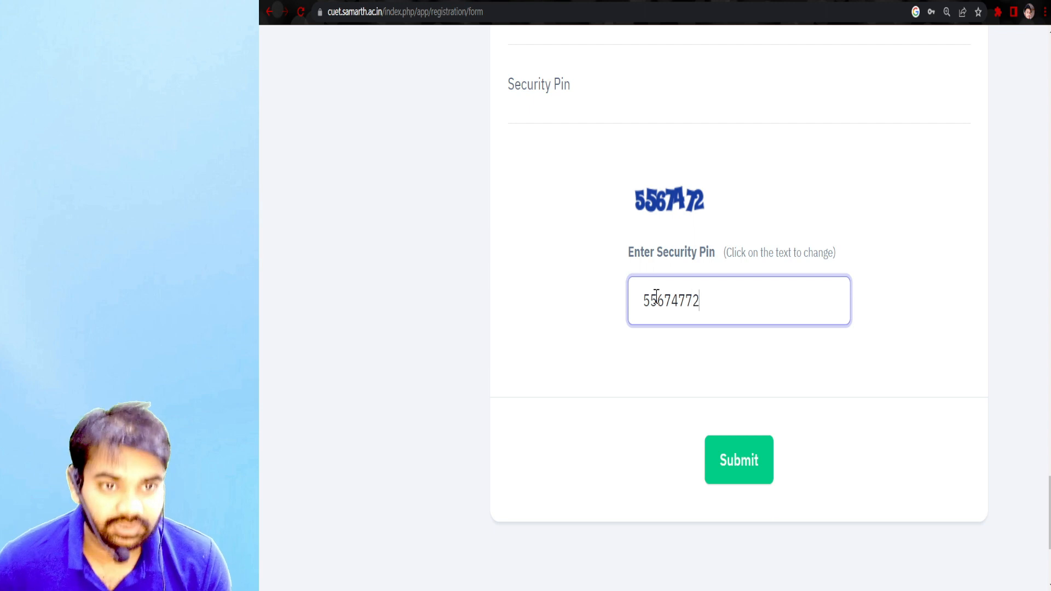
pyautogui.scroll(20, 704, 313)
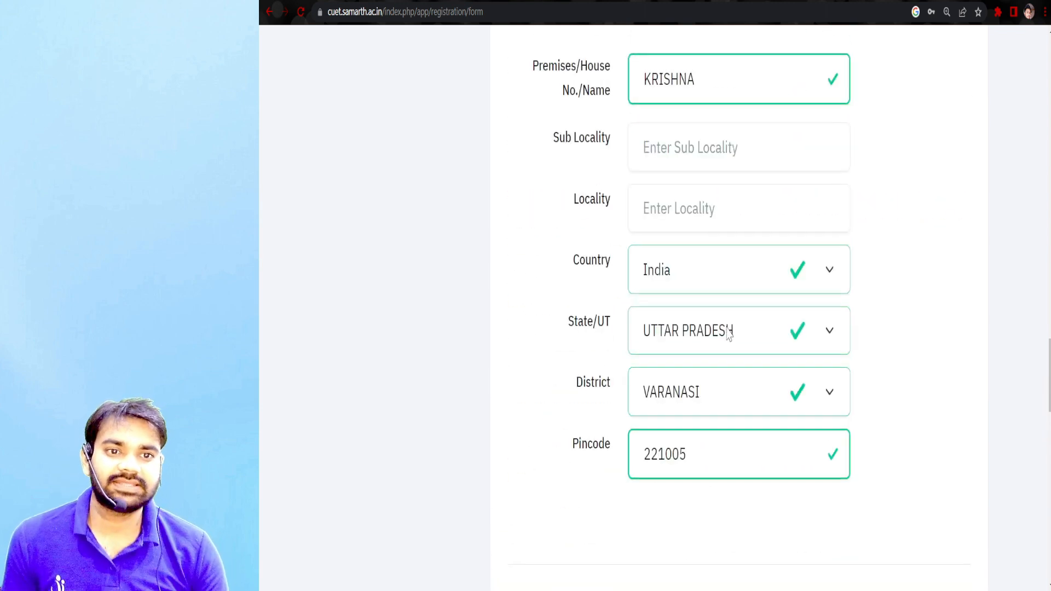
pyautogui.scroll(14, 730, 334)
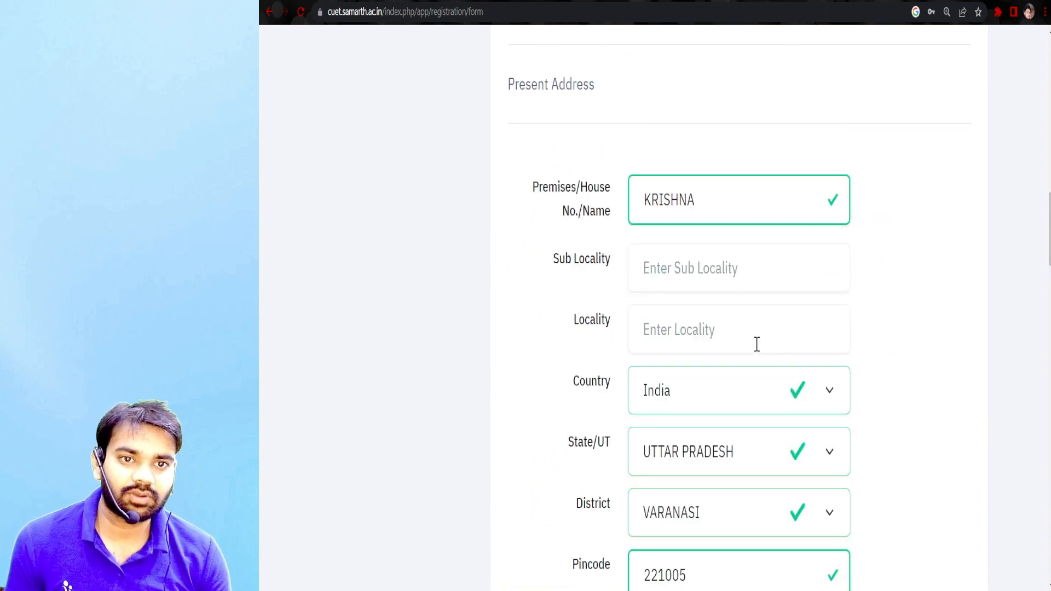
pyautogui.scroll(5, 755, 345)
pyautogui.scroll(10, 769, 350)
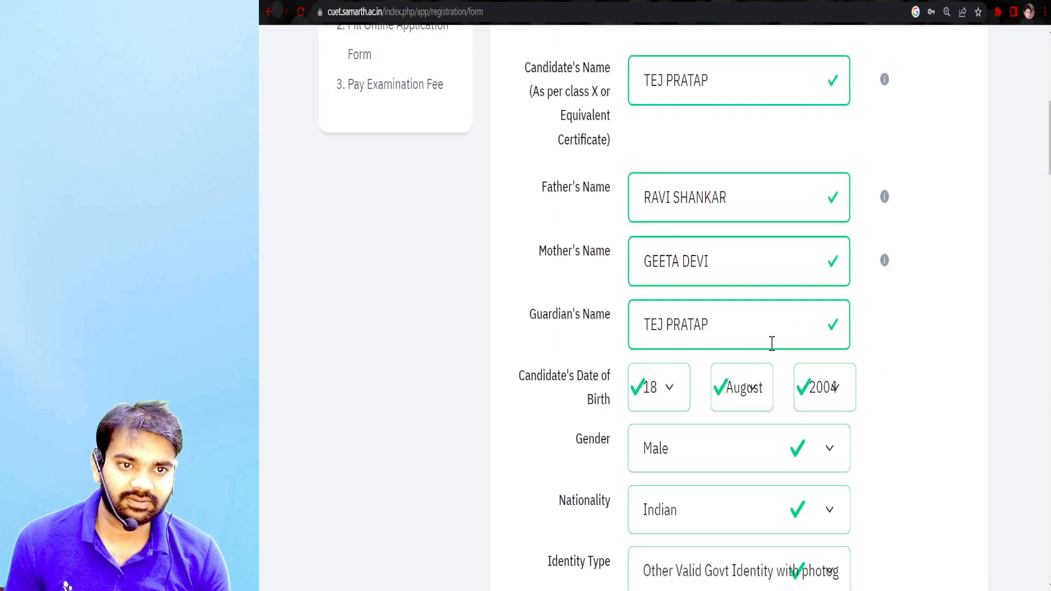
pyautogui.scroll(-20, 773, 346)
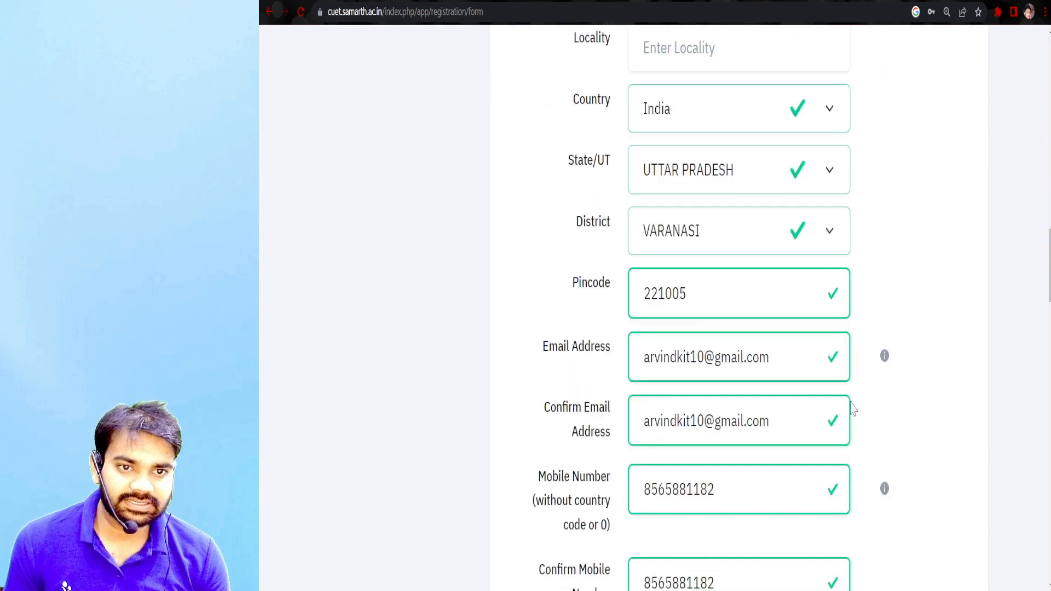
pyautogui.scroll(-15, 849, 412)
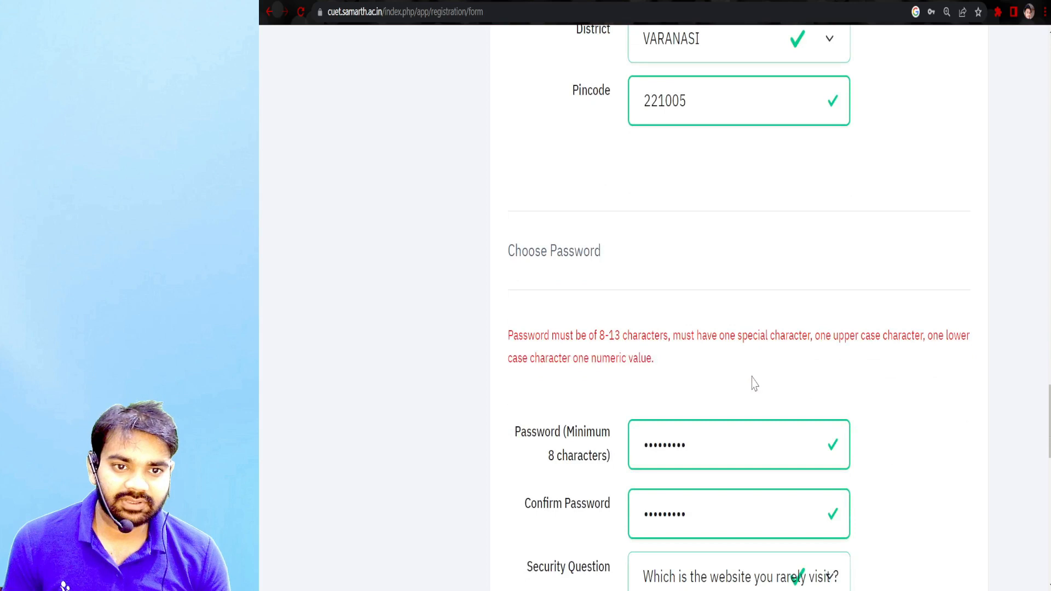
pyautogui.scroll(-10, 753, 378)
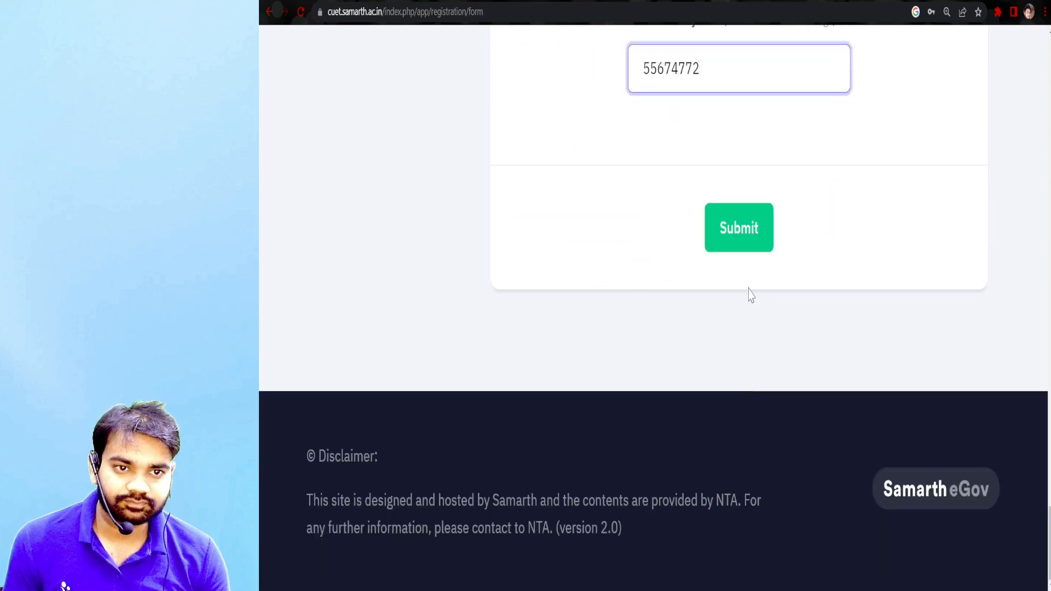
# Submit the form, correct the security pin, and resubmit to reach the Review Page.
pyautogui.click(748, 249)
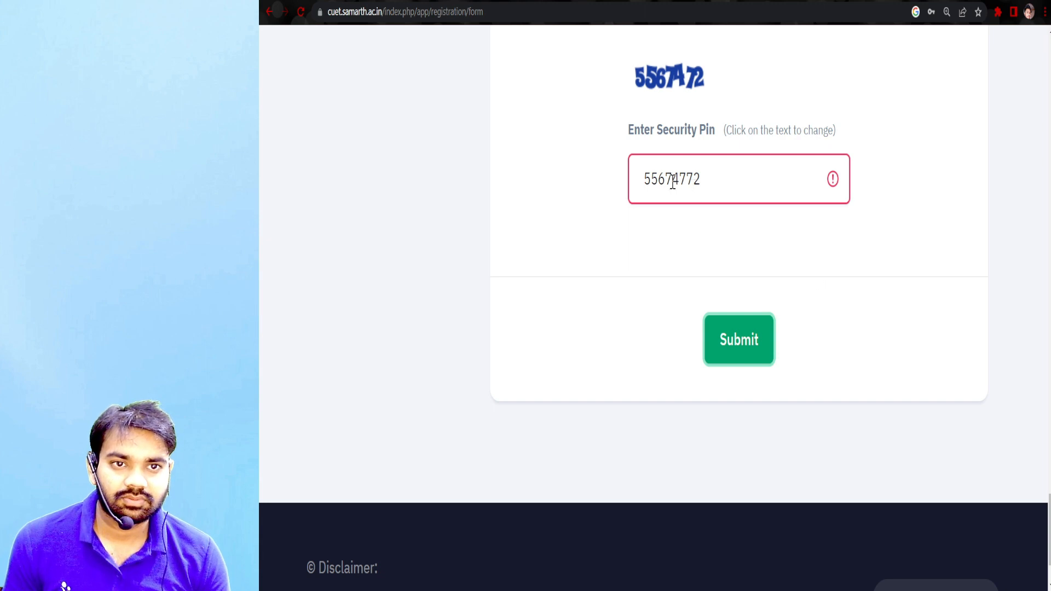
pyautogui.click(688, 179)
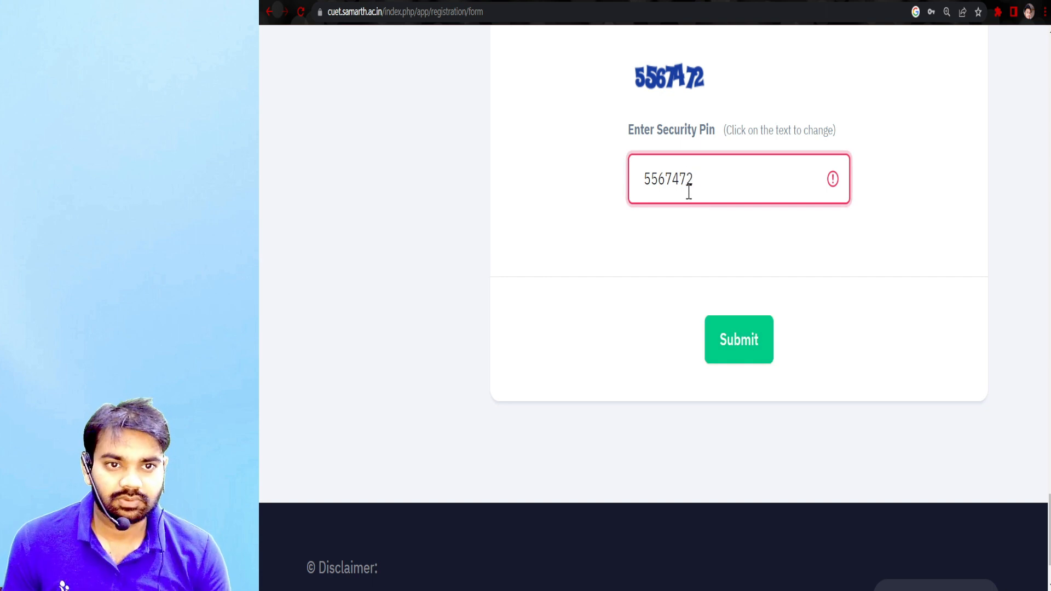
pyautogui.click(740, 342)
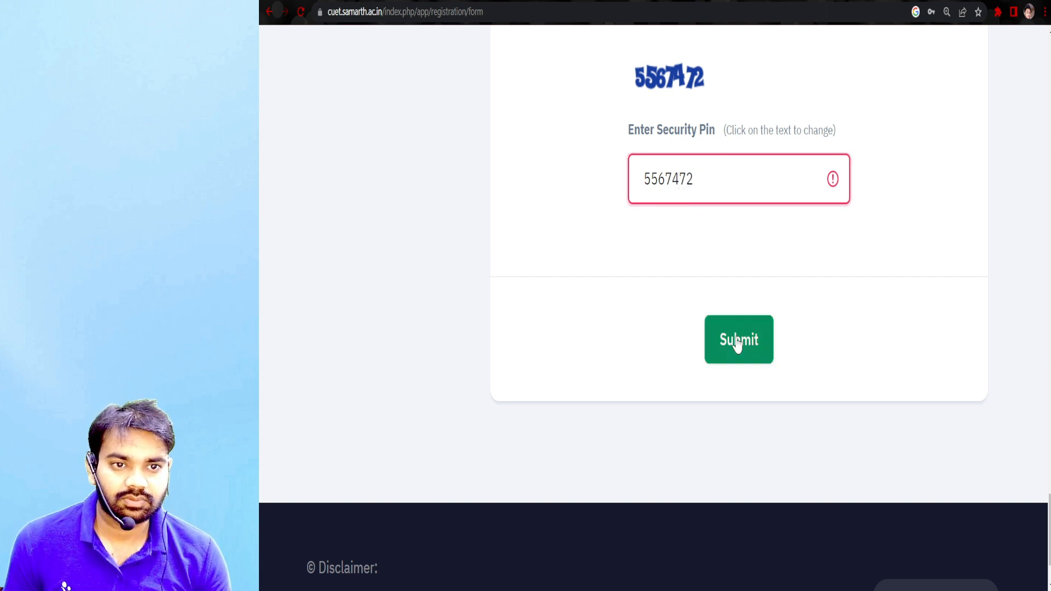
pyautogui.scroll(-2, 945, 312)
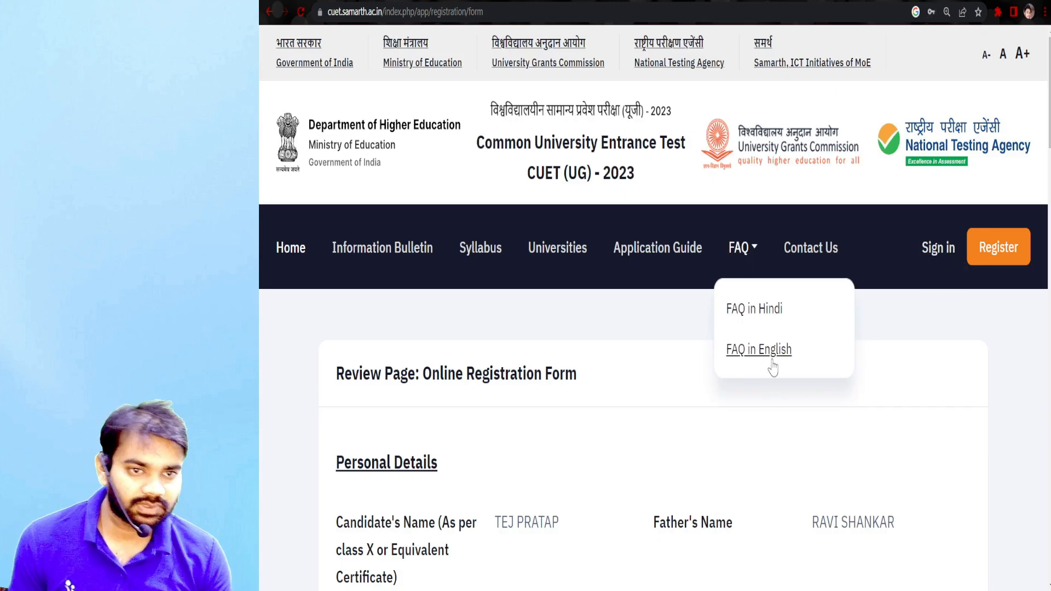
# Dismiss the FAQ popup and verify My Name, Father Name, Email Address and Present Address.
pyautogui.click(884, 417)
pyautogui.scroll(-5, 781, 344)
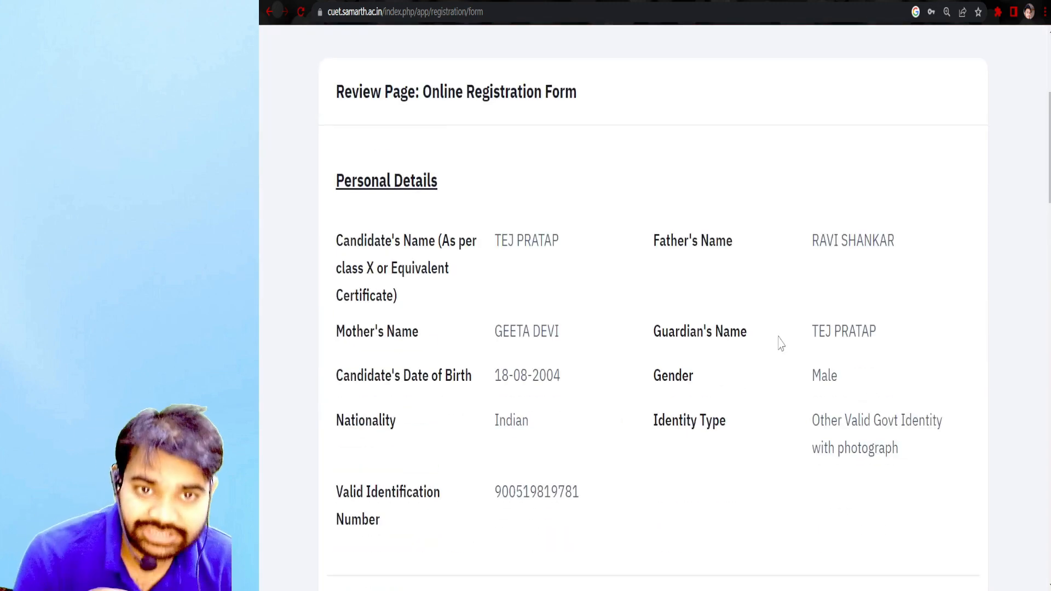
pyautogui.scroll(-4, 781, 345)
pyautogui.scroll(3, 704, 340)
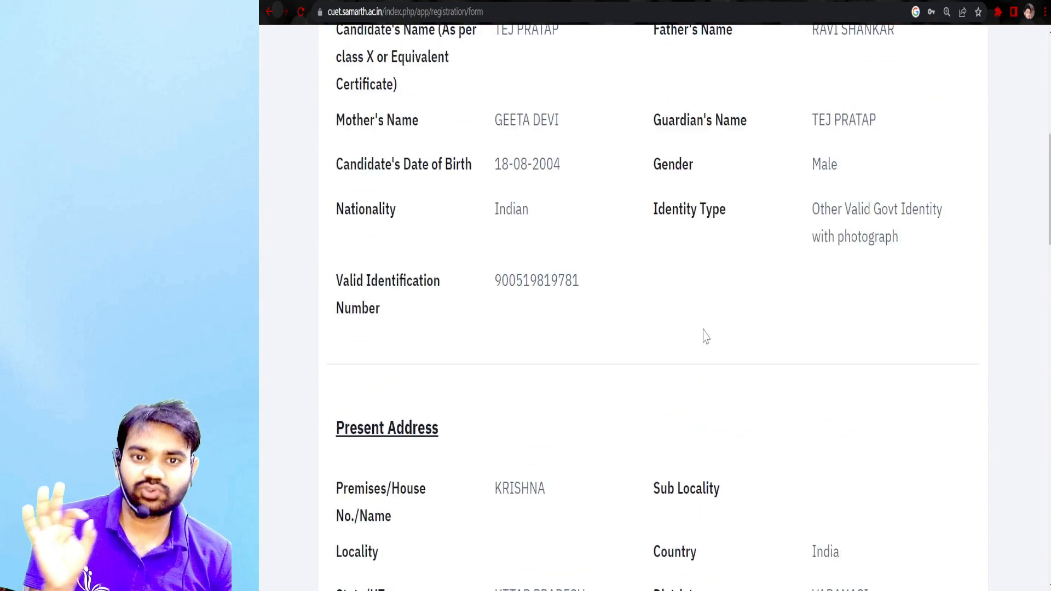
pyautogui.scroll(-15, 692, 333)
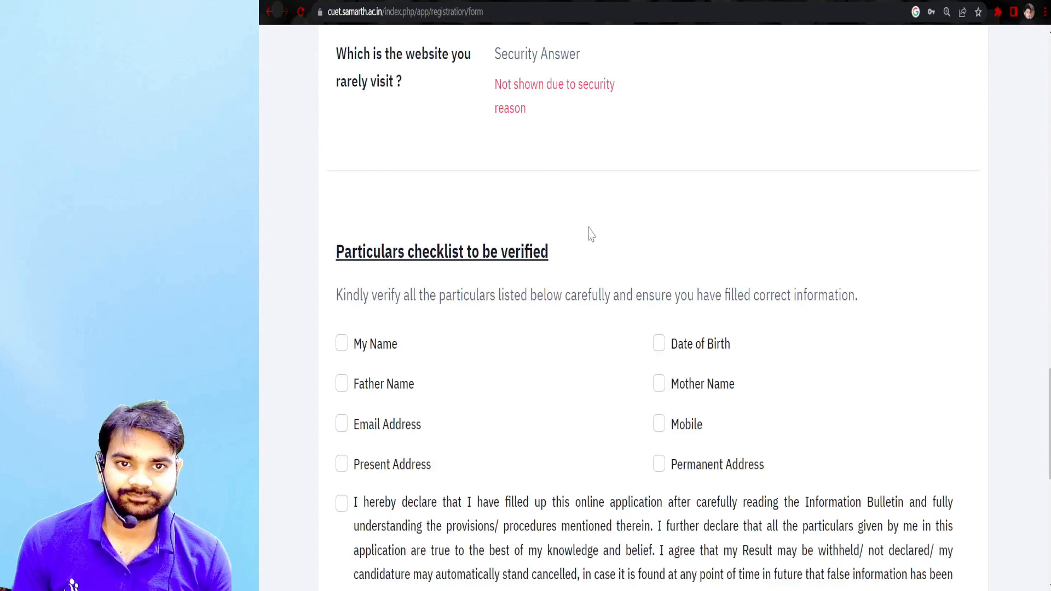
pyautogui.scroll(-4, 589, 232)
pyautogui.click(342, 132)
pyautogui.click(342, 174)
pyautogui.click(342, 213)
pyautogui.click(341, 253)
# Verify Date of Birth, Mother Name, Mobile and Permanent Address, and accept the declaration.
pyautogui.click(659, 132)
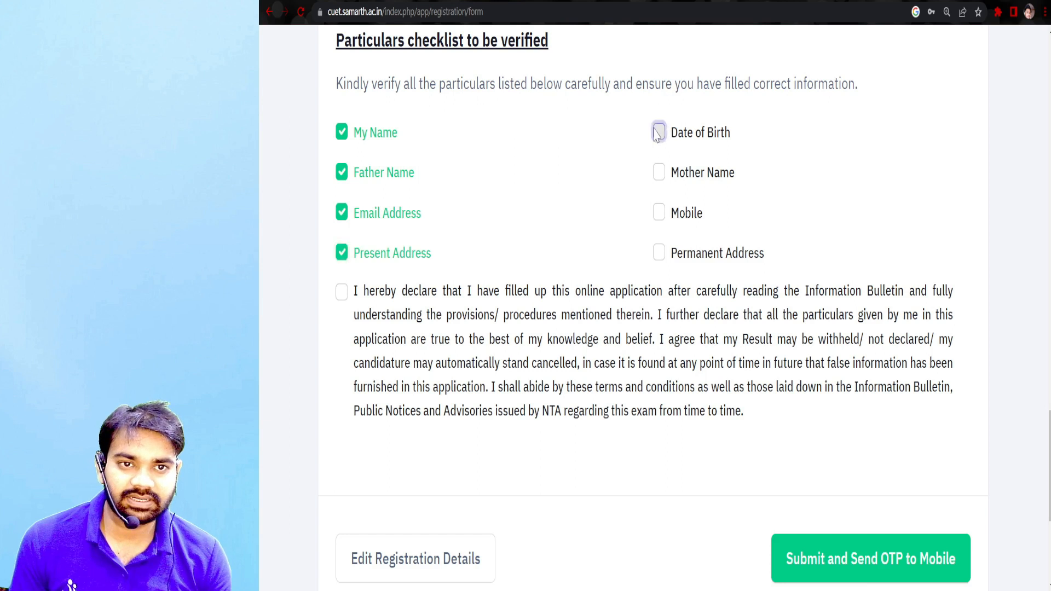
pyautogui.click(659, 172)
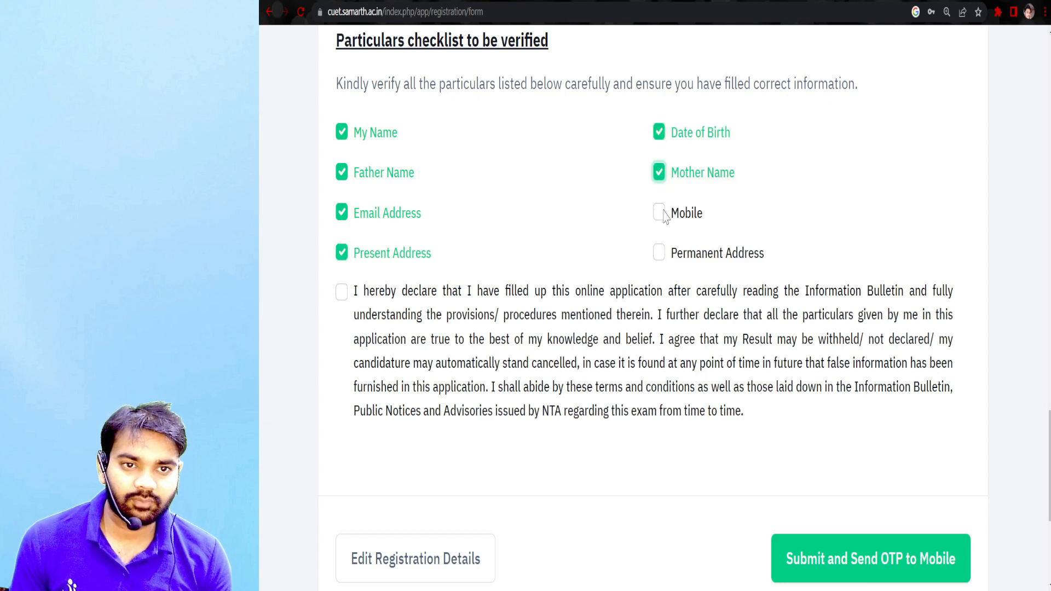
pyautogui.click(658, 213)
pyautogui.click(659, 252)
pyautogui.click(341, 292)
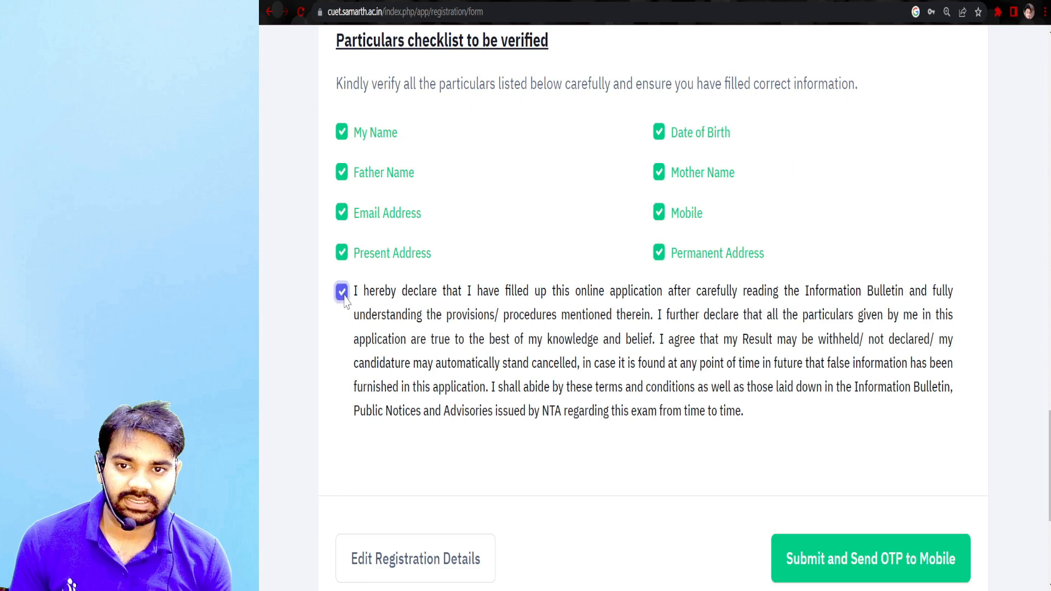
pyautogui.scroll(10, 610, 241)
pyautogui.scroll(13, 711, 246)
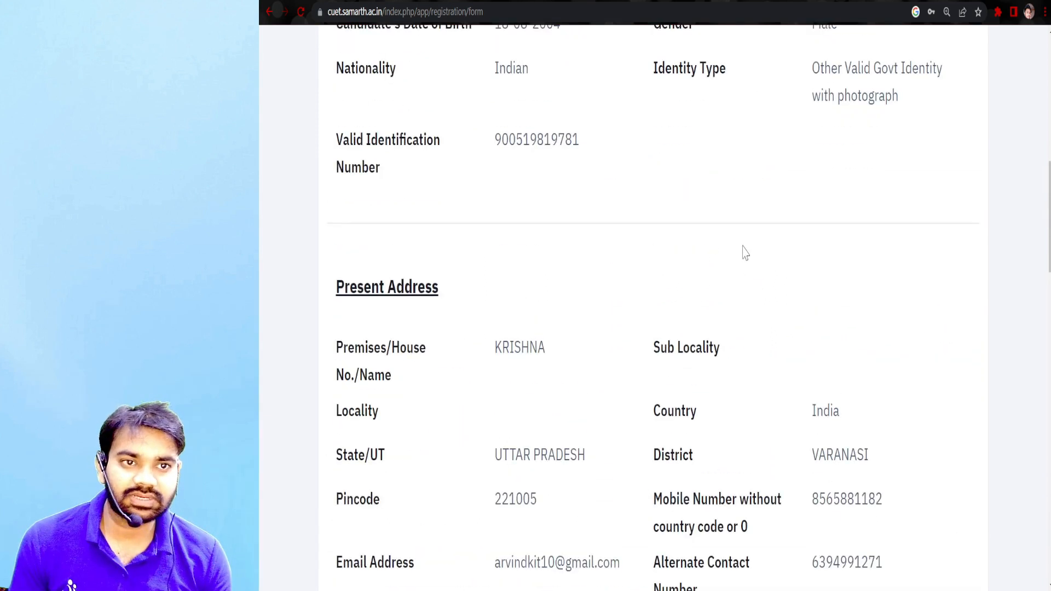
pyautogui.scroll(-4, 769, 260)
pyautogui.scroll(-20, 773, 259)
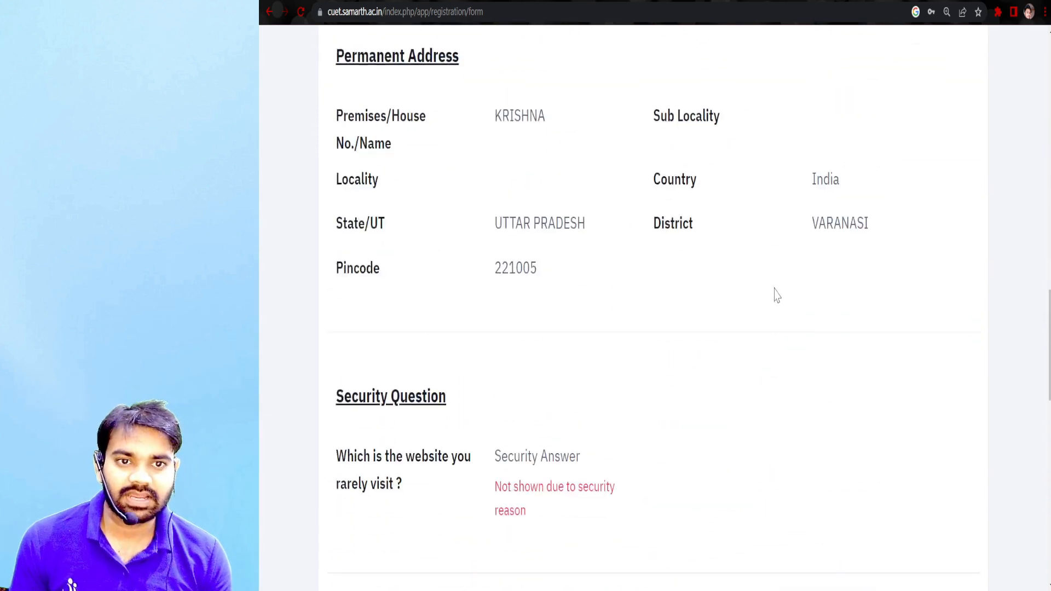
pyautogui.scroll(-4, 755, 400)
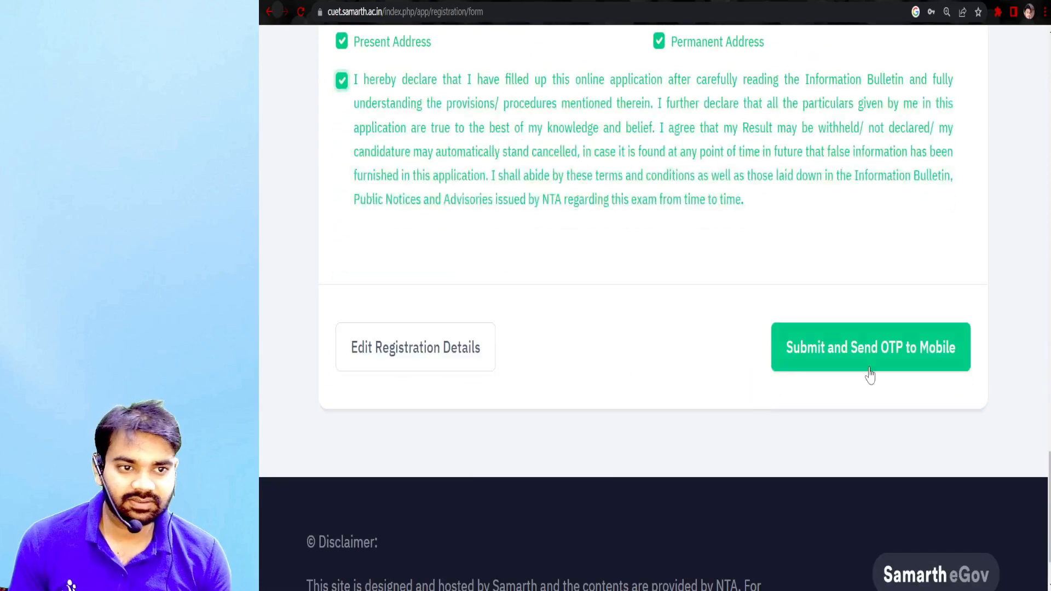
# Submit the reviewed registration, request the mobile OTP, and confirm the details in the dialog.
pyautogui.click(892, 355)
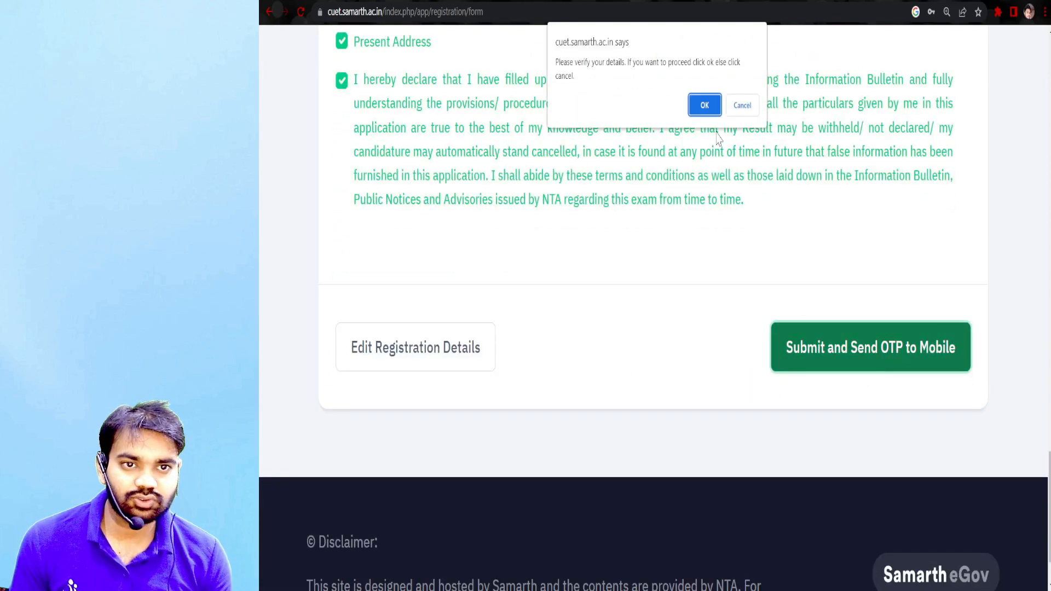
pyautogui.click(705, 105)
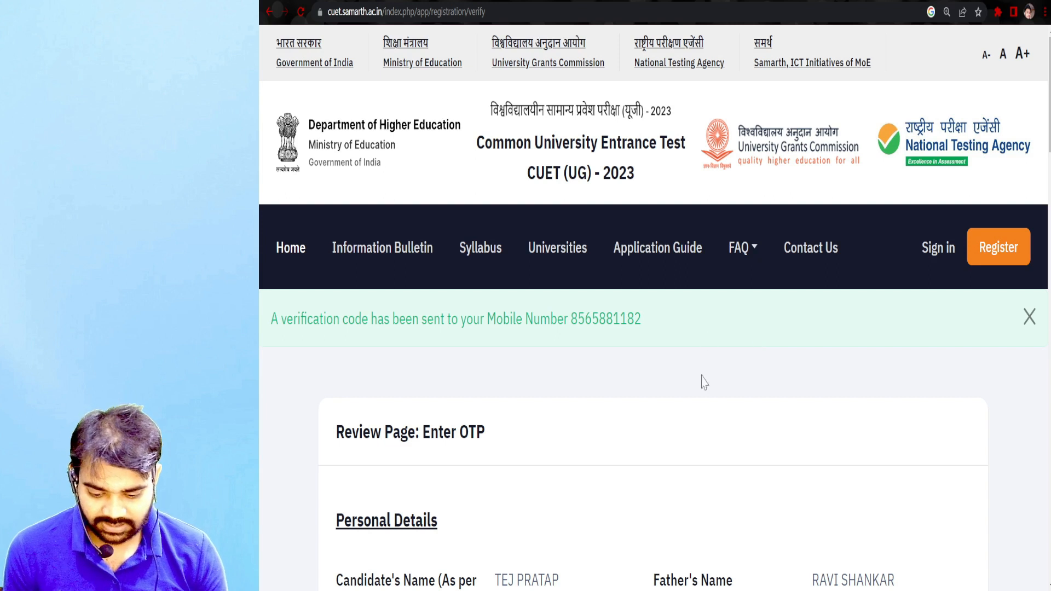
# Enter the SMS one-time password and the captcha security pin, then submit them for verification.
pyautogui.scroll(-20, 703, 382)
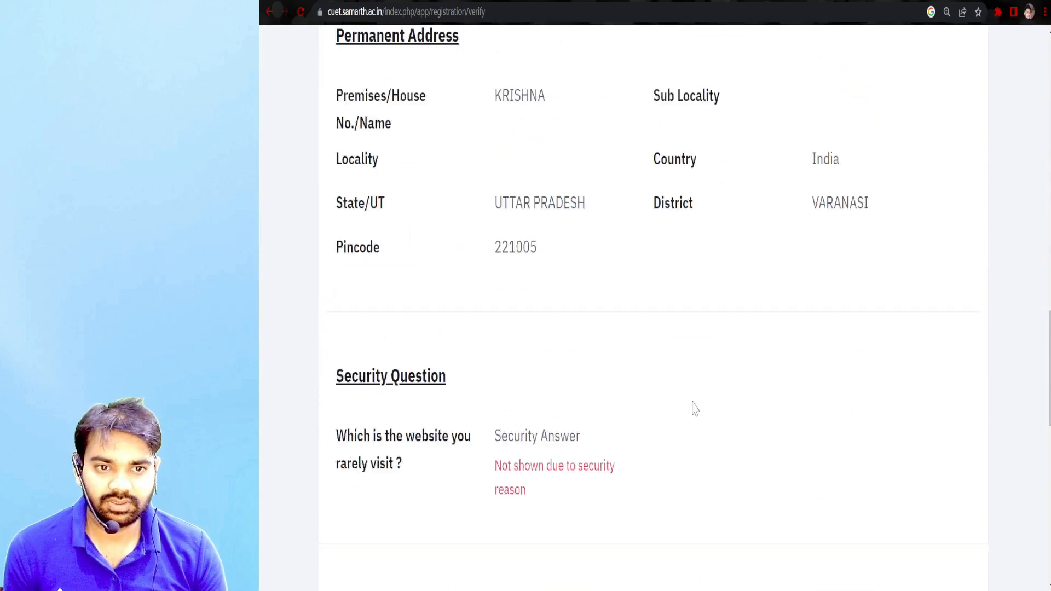
pyautogui.scroll(-8, 694, 408)
pyautogui.scroll(-1, 718, 331)
pyautogui.click(706, 264)
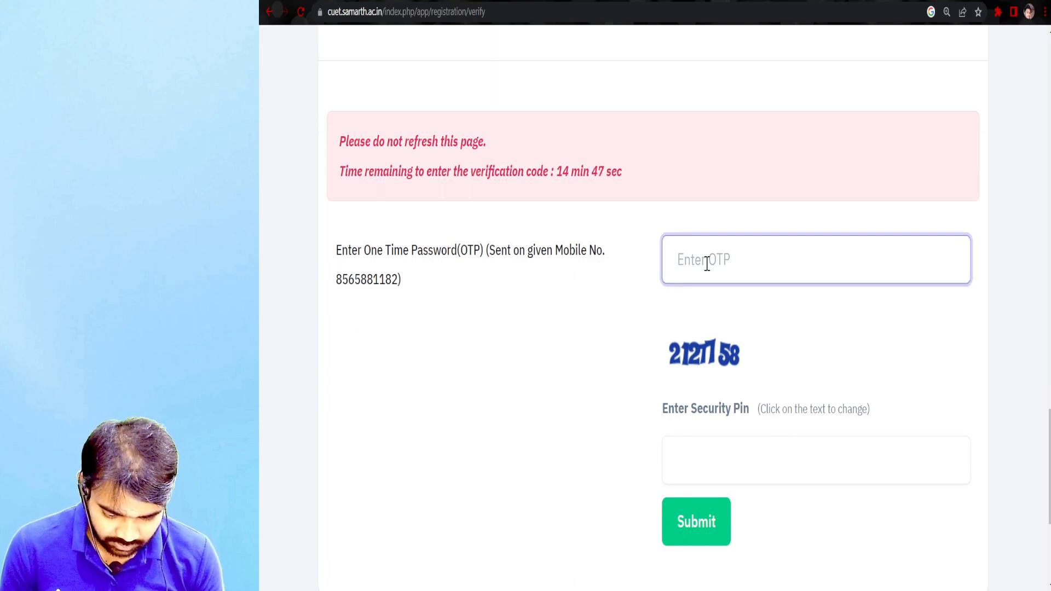
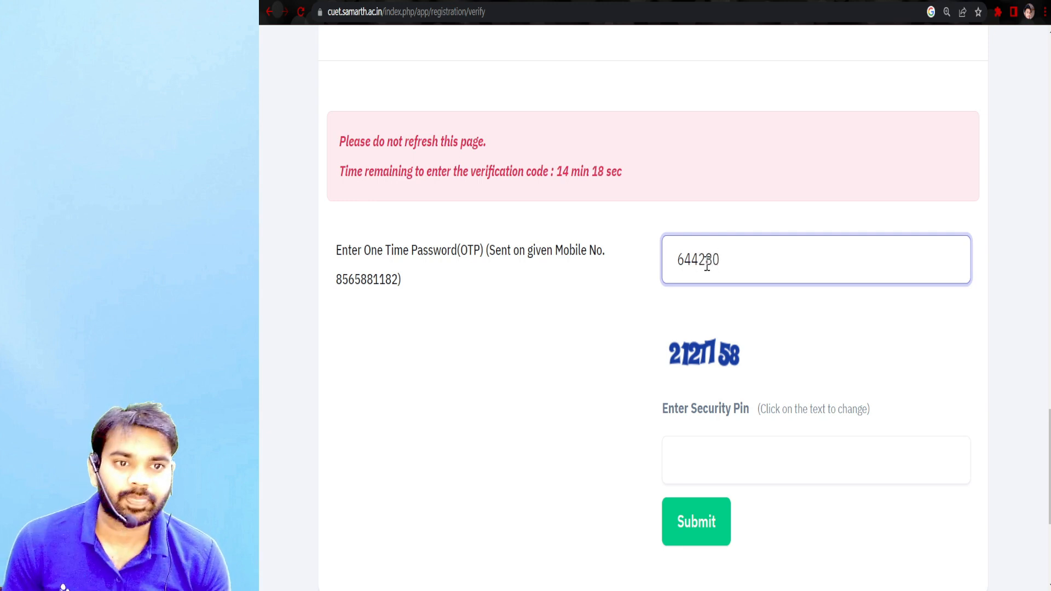
pyautogui.click(706, 463)
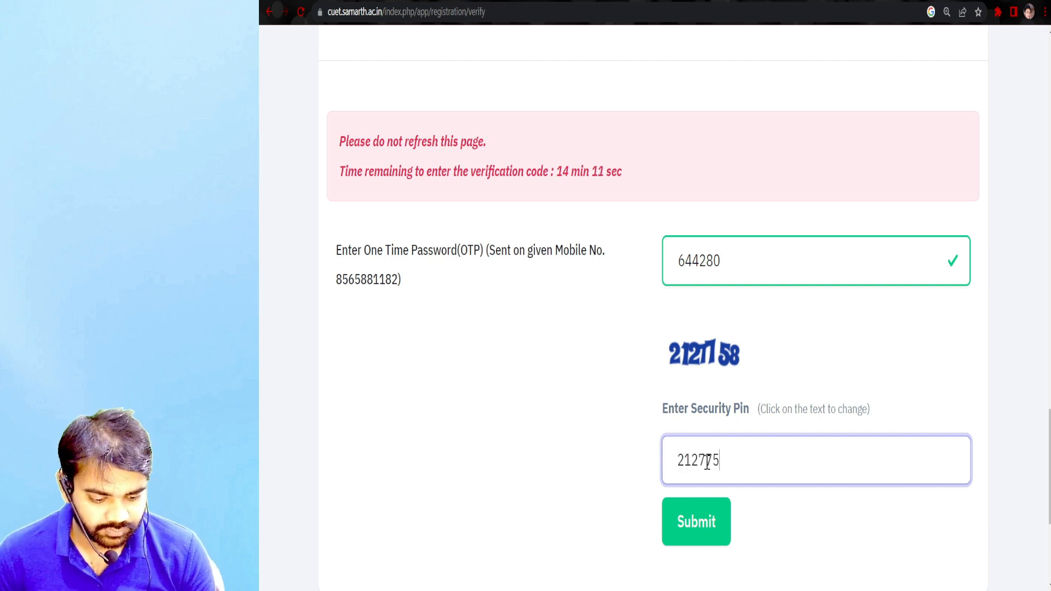
pyautogui.click(706, 528)
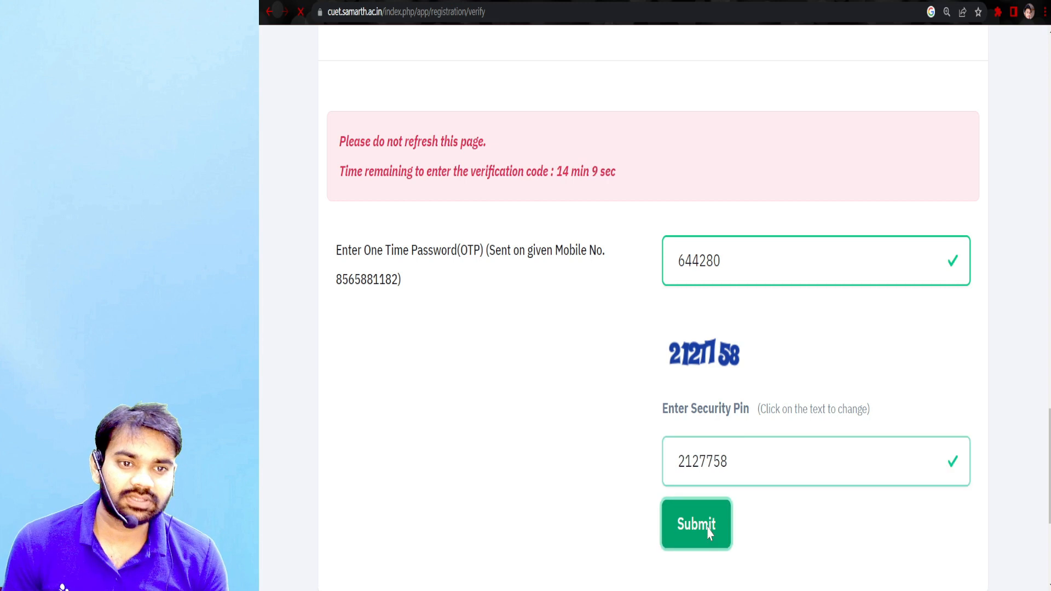
# Continue from the applicant dashboard into the Application Form.
pyautogui.scroll(-4, 679, 487)
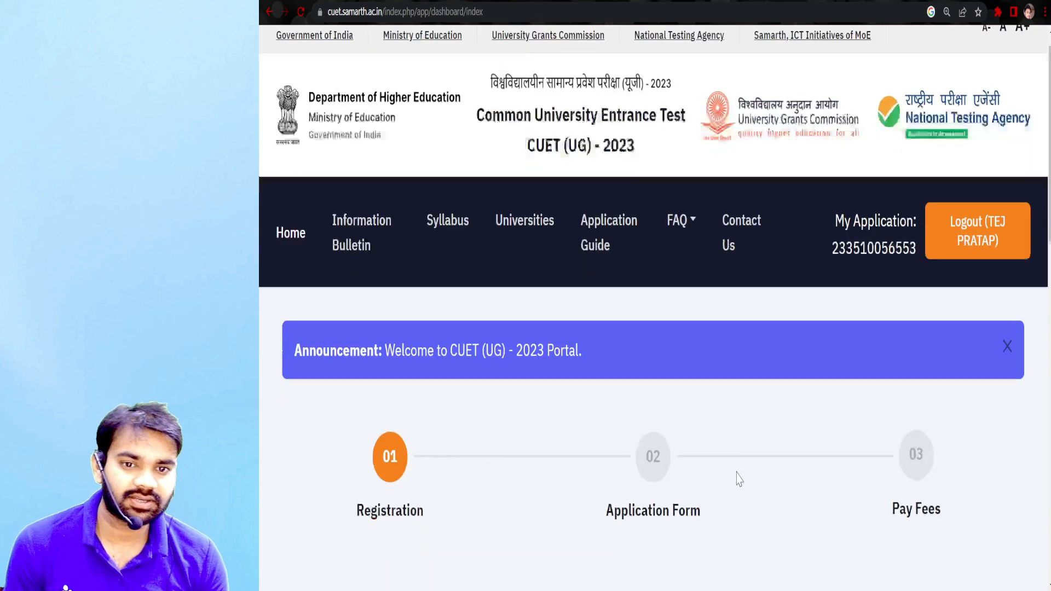
pyautogui.scroll(-1, 553, 408)
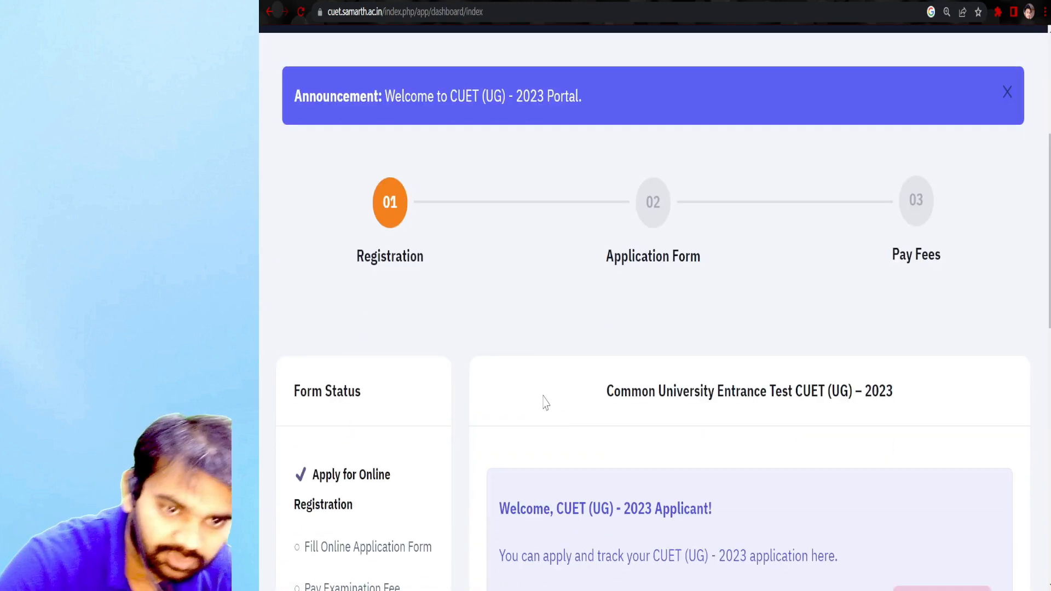
pyautogui.scroll(-1, 753, 432)
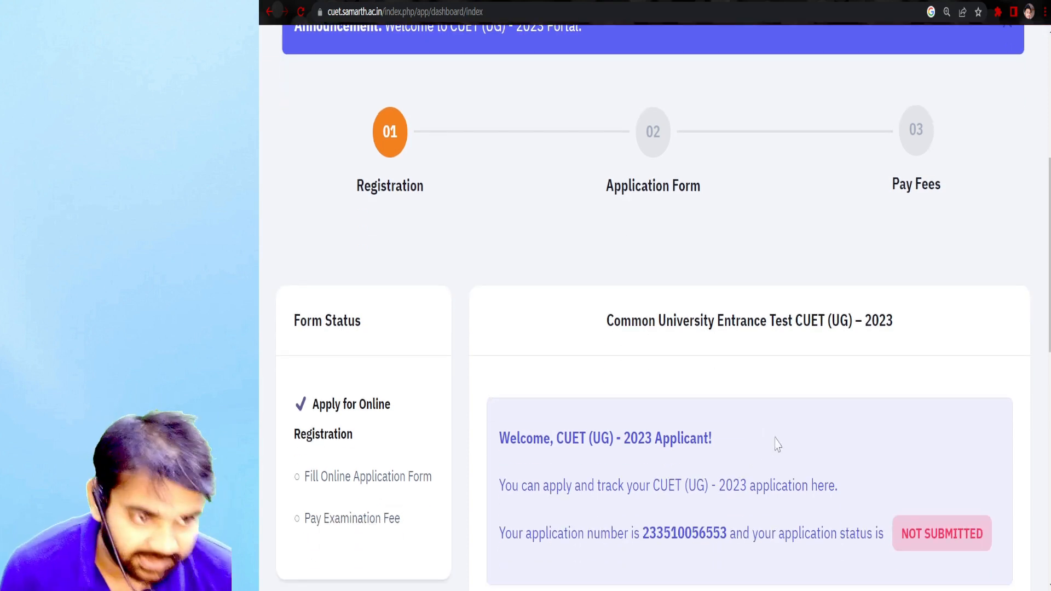
pyautogui.scroll(-5, 779, 437)
pyautogui.scroll(-2, 461, 383)
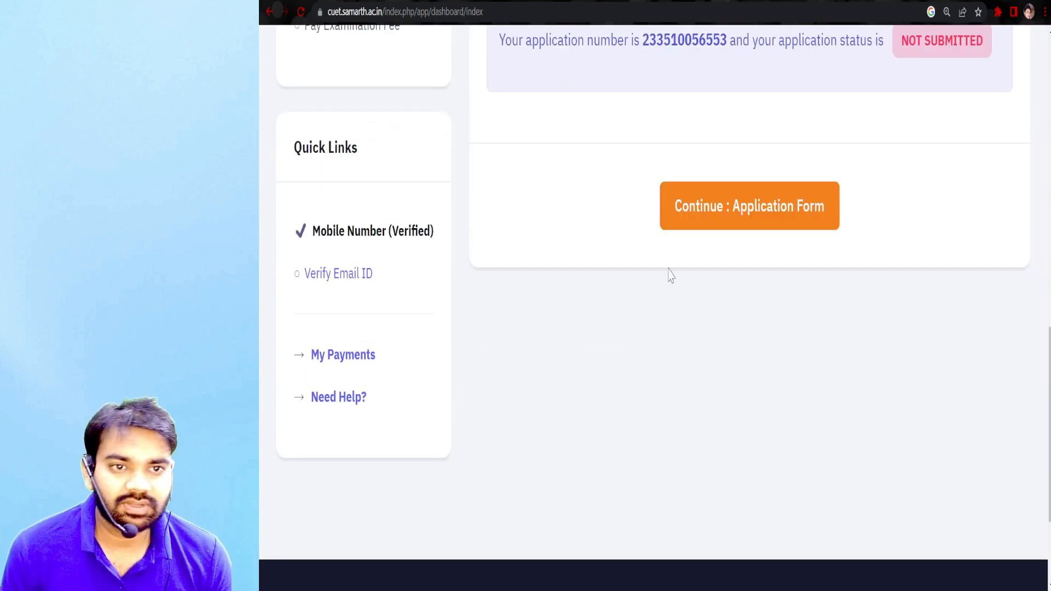
pyautogui.click(731, 230)
# Set Category to ST and answer No to being a PwBD candidate.
pyautogui.scroll(-5, 521, 415)
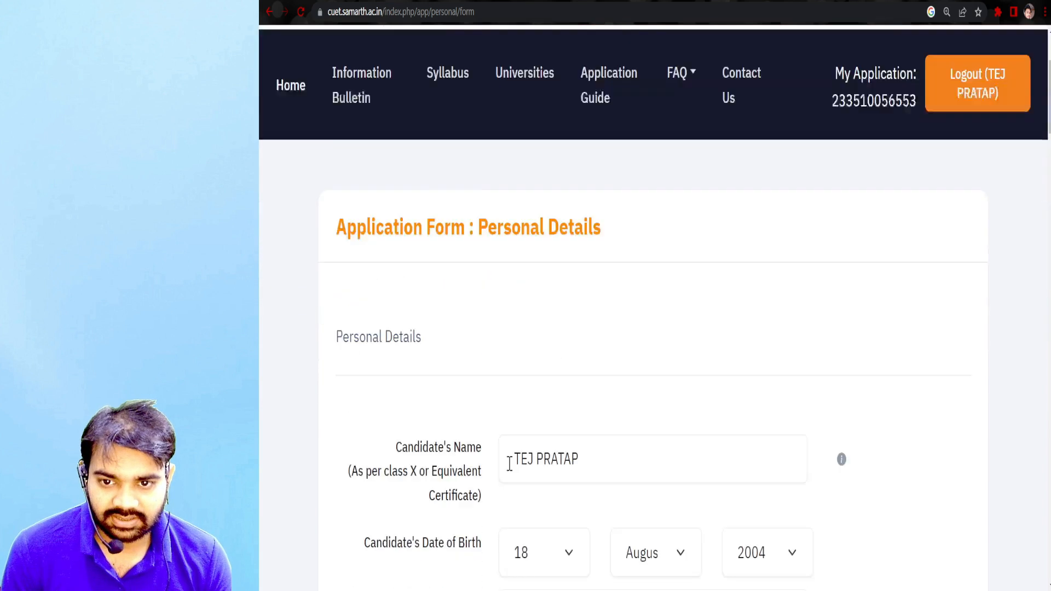
pyautogui.scroll(-2, 571, 332)
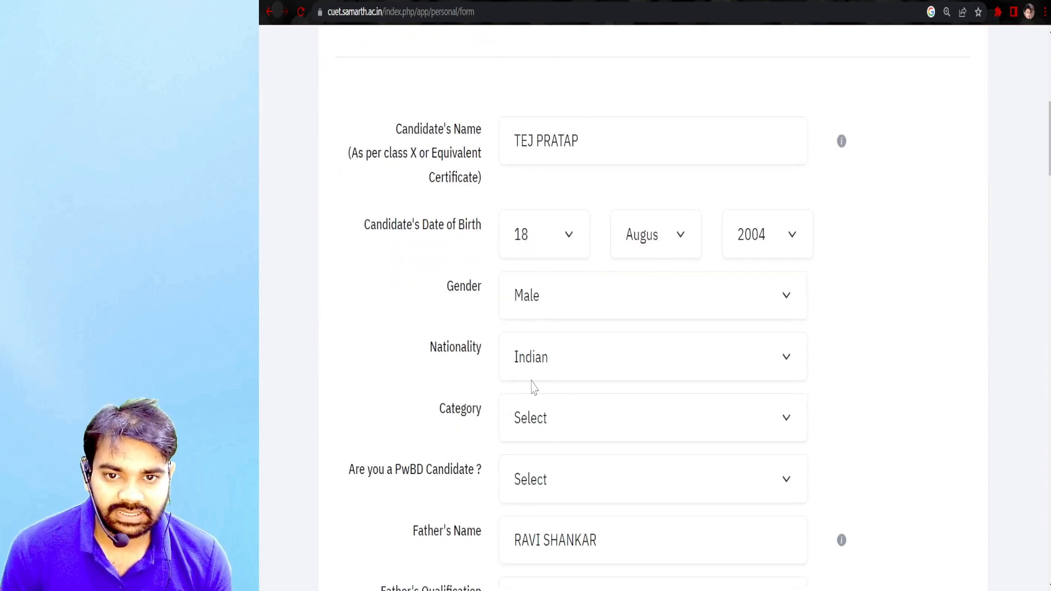
pyautogui.scroll(-1, 533, 387)
pyautogui.click(577, 366)
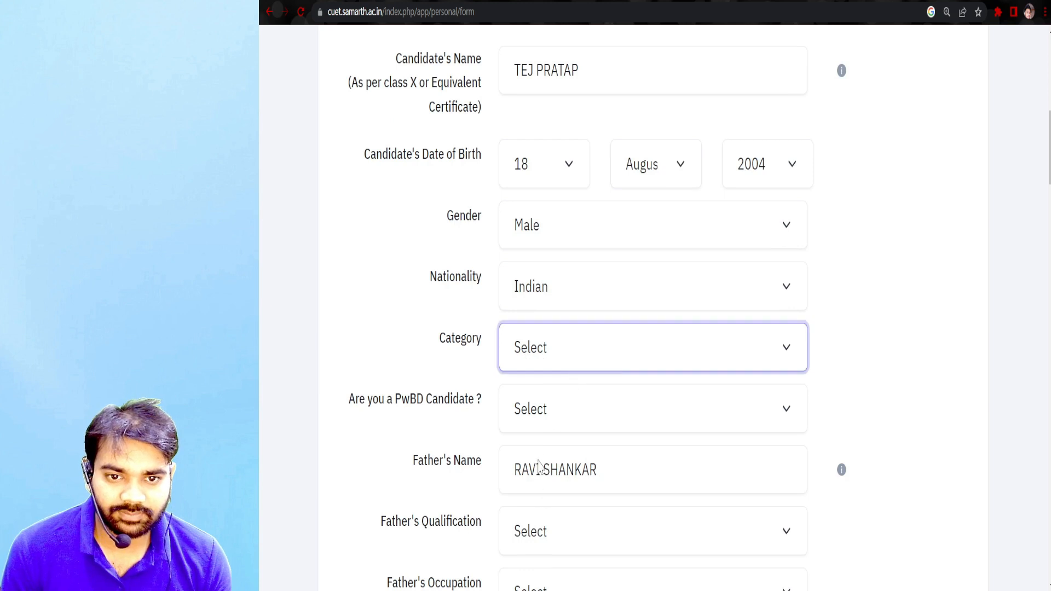
pyautogui.press('s')
pyautogui.press('t')
pyautogui.scroll(-2, 544, 455)
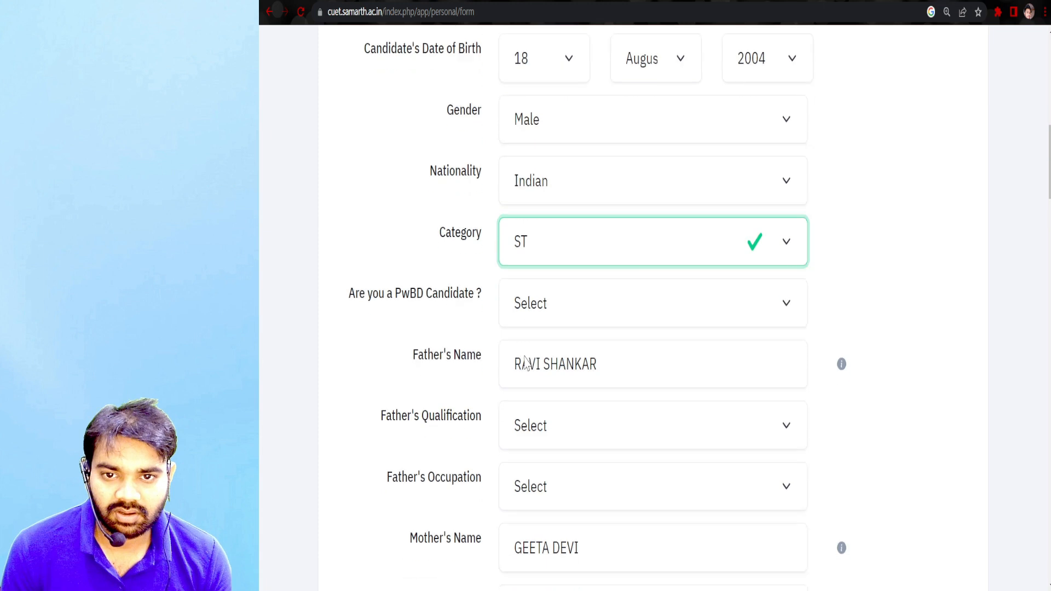
pyautogui.click(555, 277)
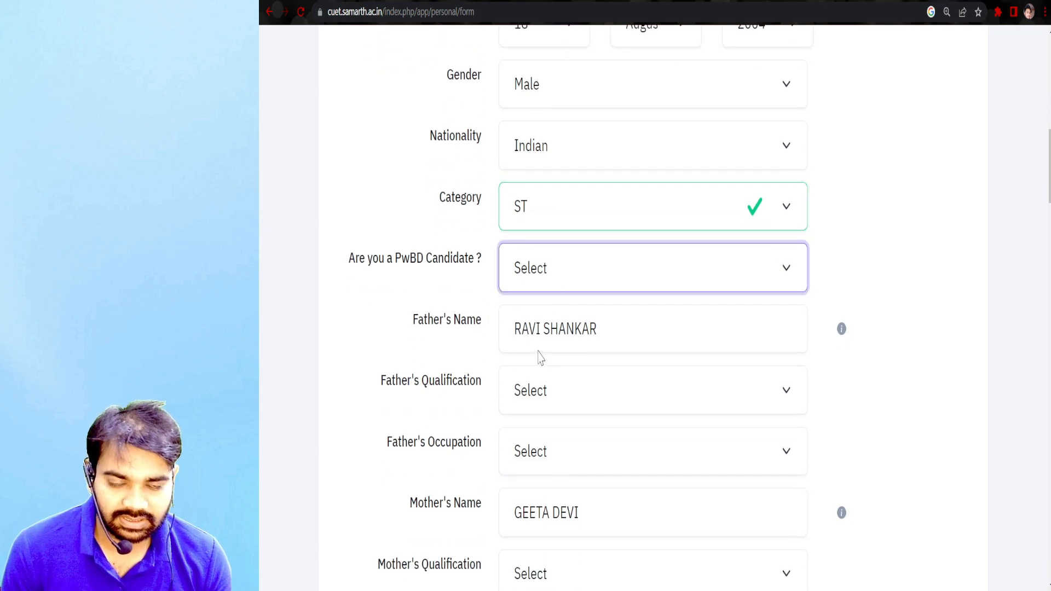
pyautogui.press('n')
pyautogui.scroll(-2, 541, 347)
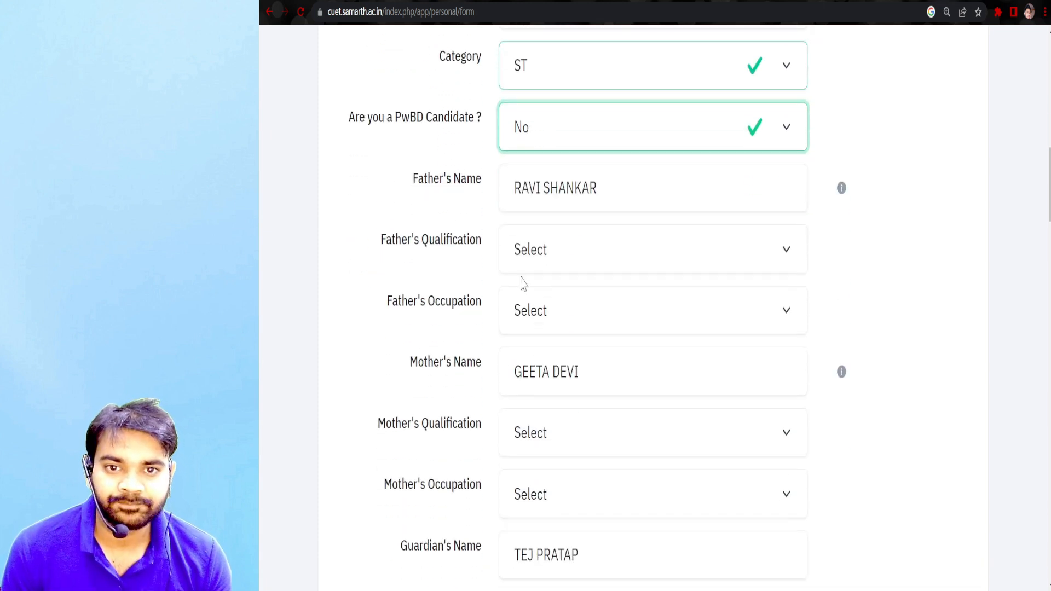
# Set both parents' qualification to Not Applicable, father's occupation Others, mother's Others (Including House Wife).
pyautogui.click(594, 260)
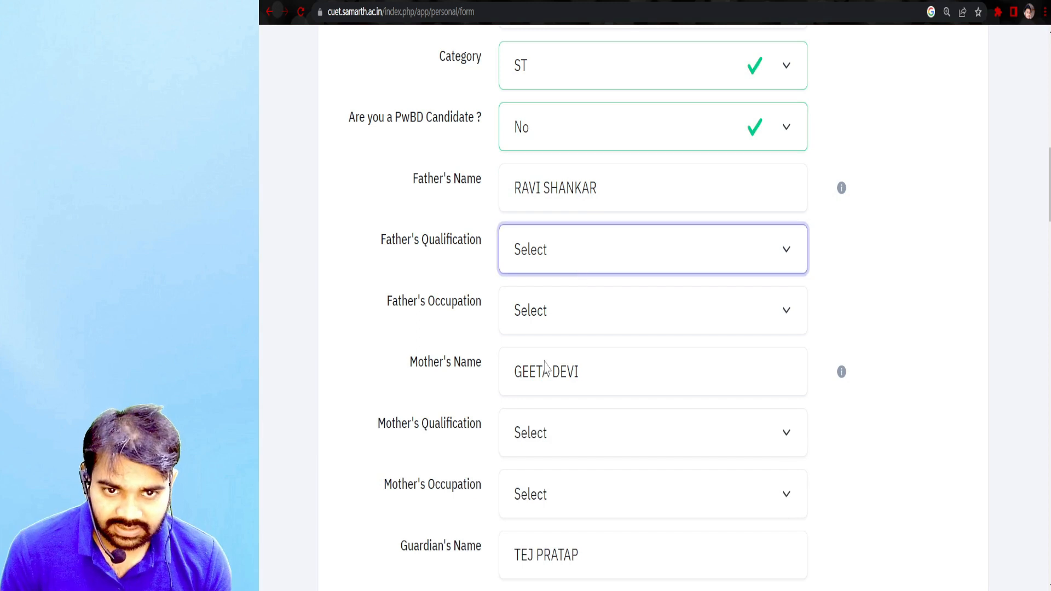
pyautogui.press('n')
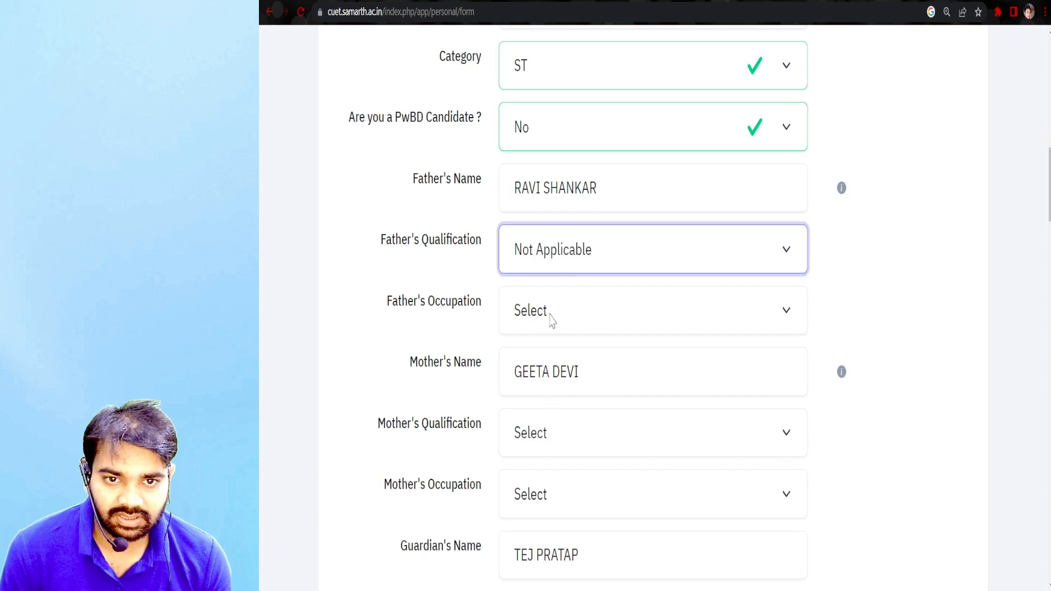
pyautogui.scroll(-2, 547, 331)
pyautogui.click(544, 237)
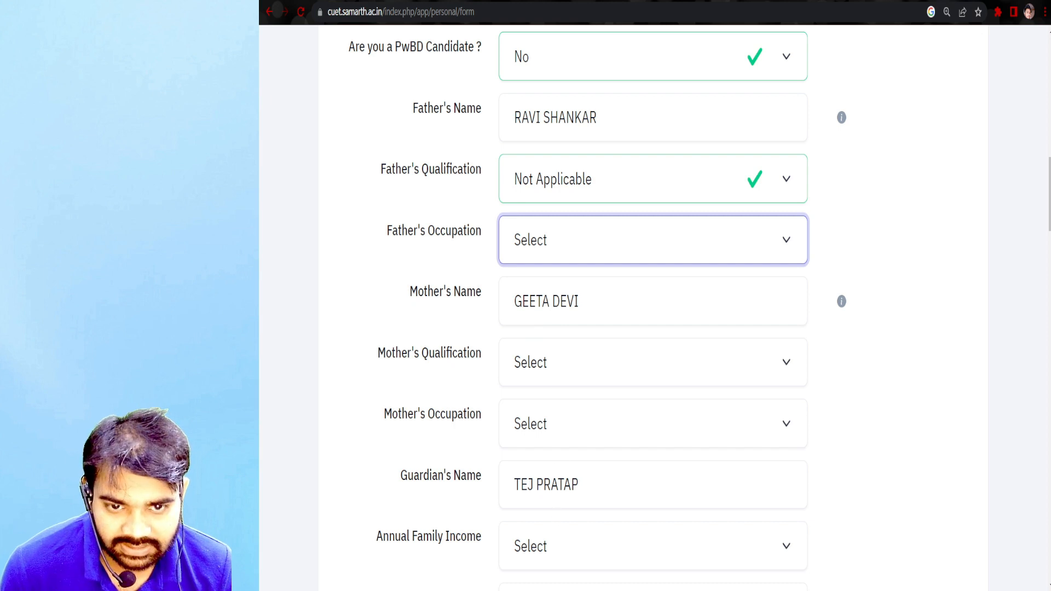
pyautogui.click(542, 559)
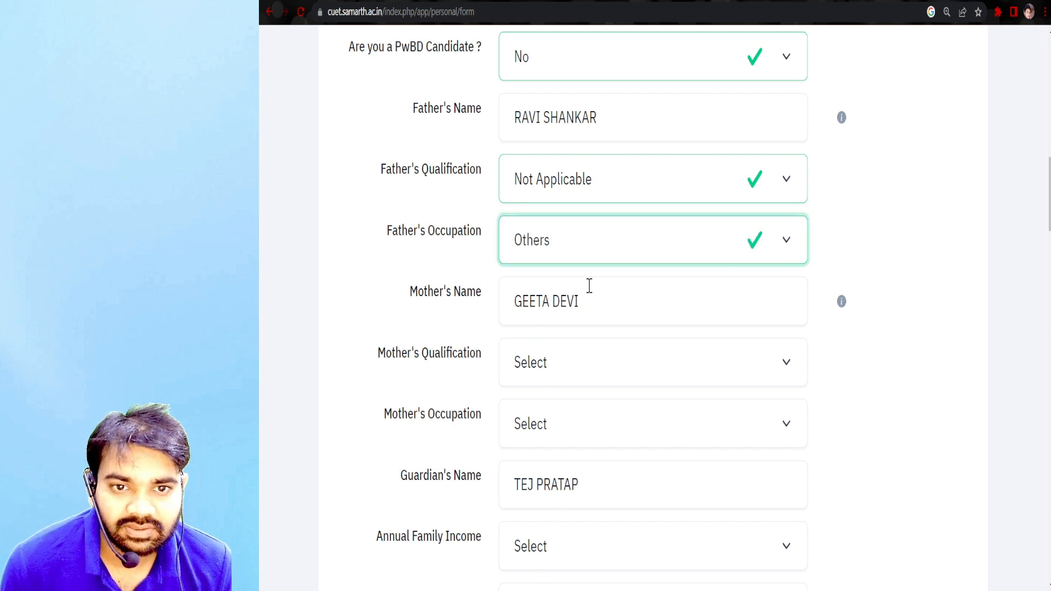
pyautogui.click(549, 372)
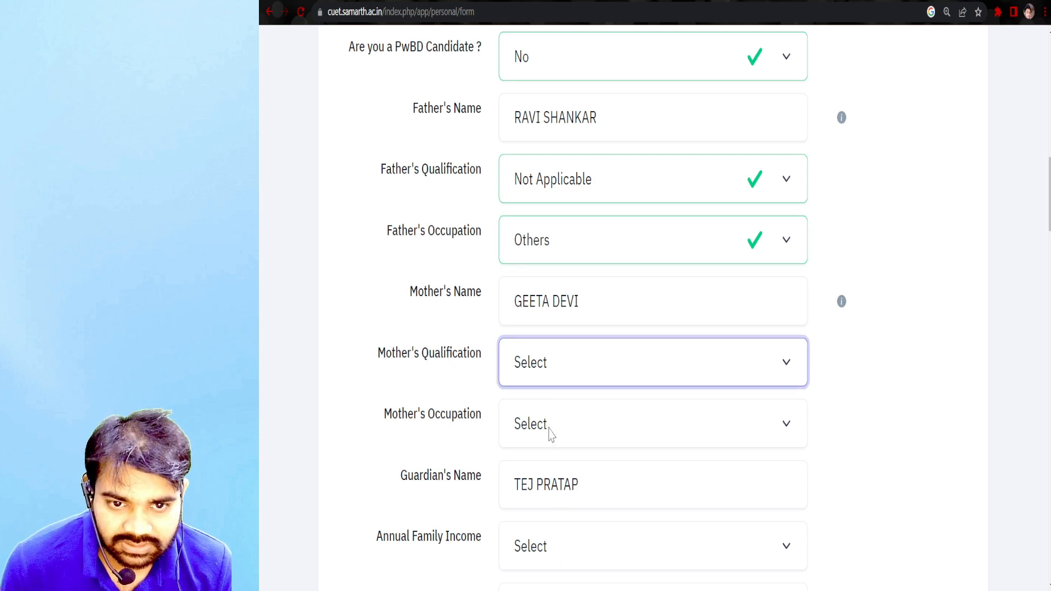
pyautogui.click(549, 428)
pyautogui.click(560, 435)
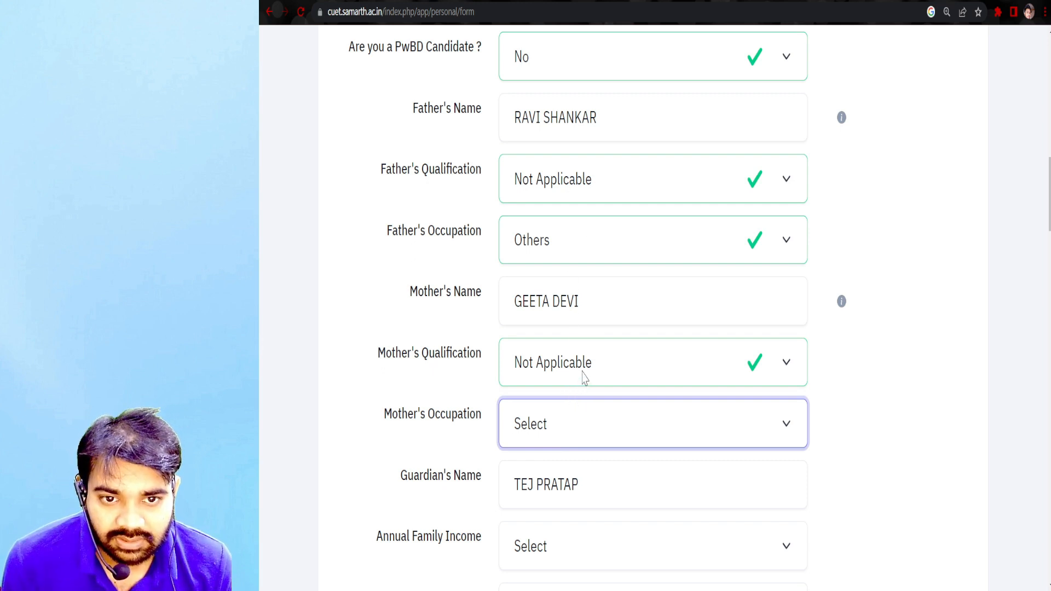
pyautogui.click(586, 384)
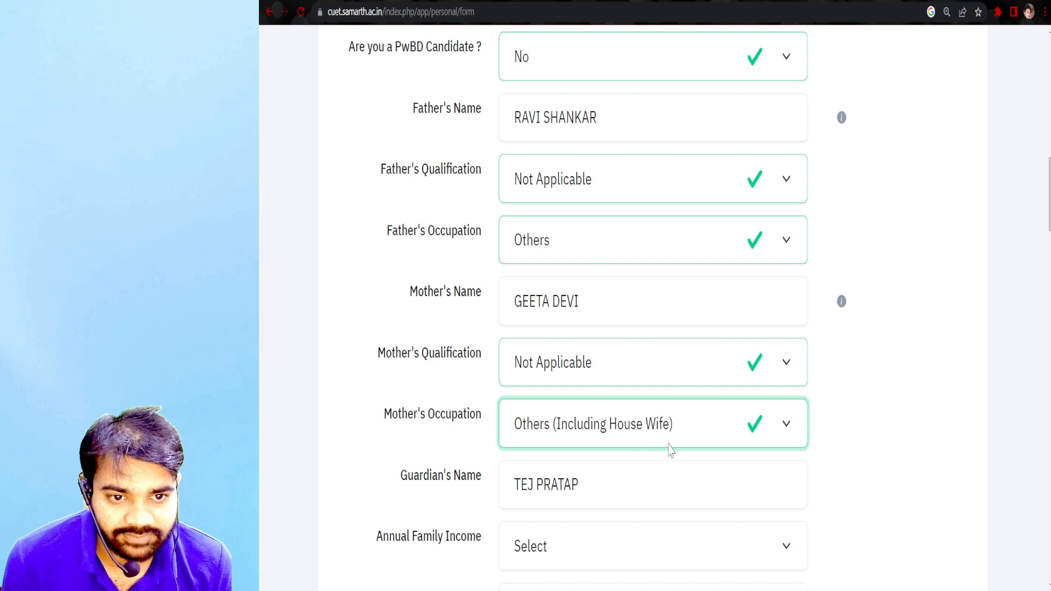
# Set family income UPTO 100000, twin No, domicile UTTAR PRADESH, and diabetic No.
pyautogui.scroll(-5, 590, 460)
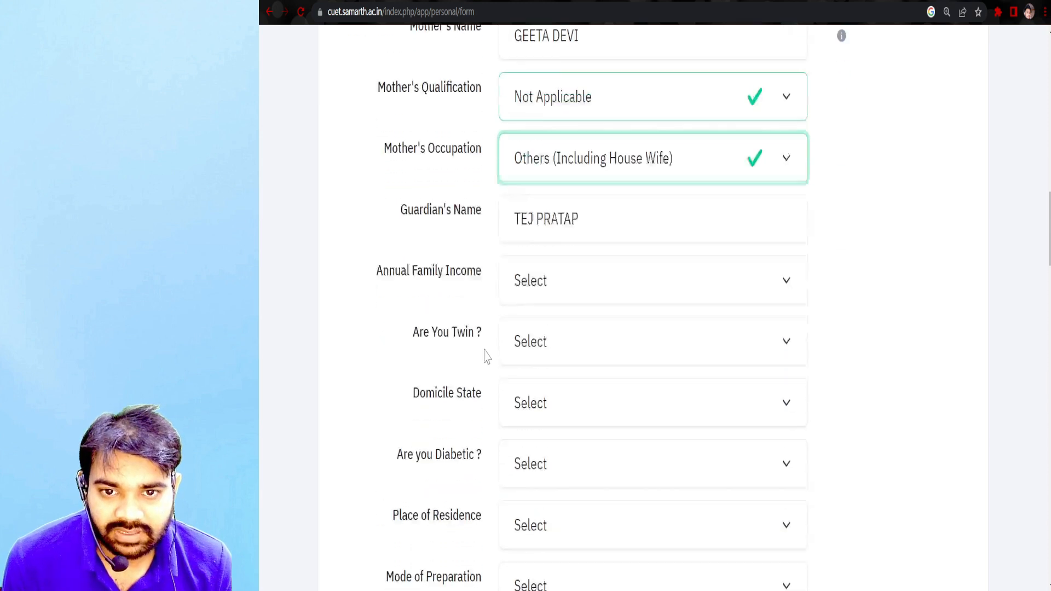
pyautogui.click(590, 275)
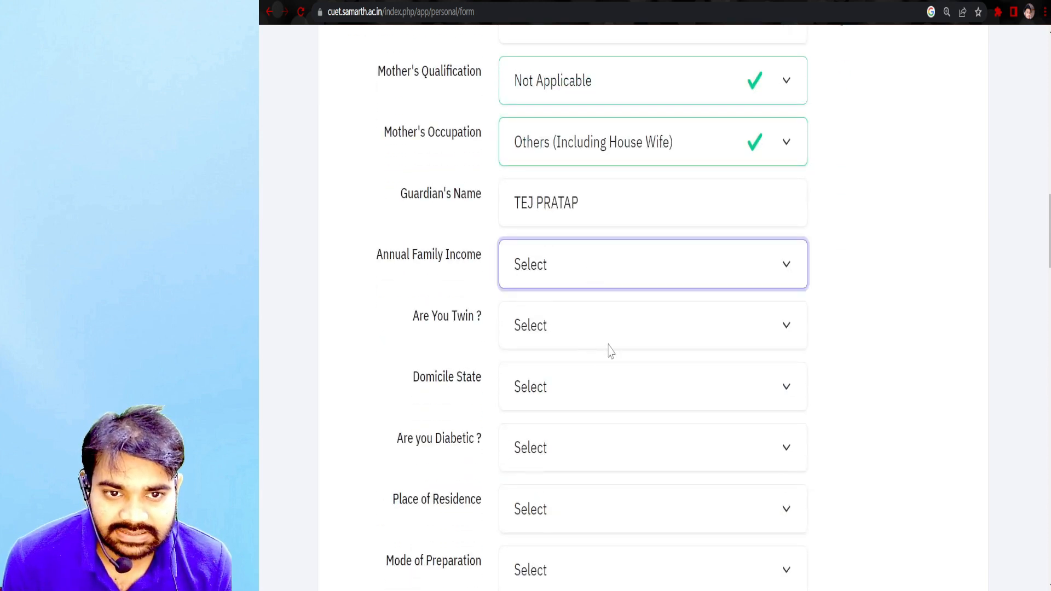
pyautogui.click(566, 333)
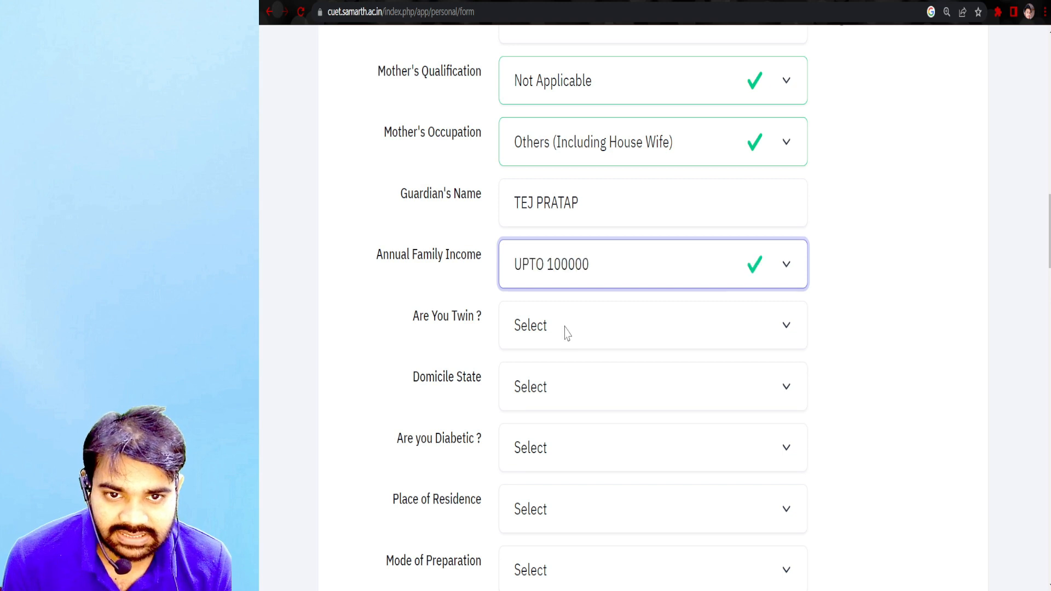
pyautogui.scroll(-2, 569, 334)
pyautogui.click(563, 192)
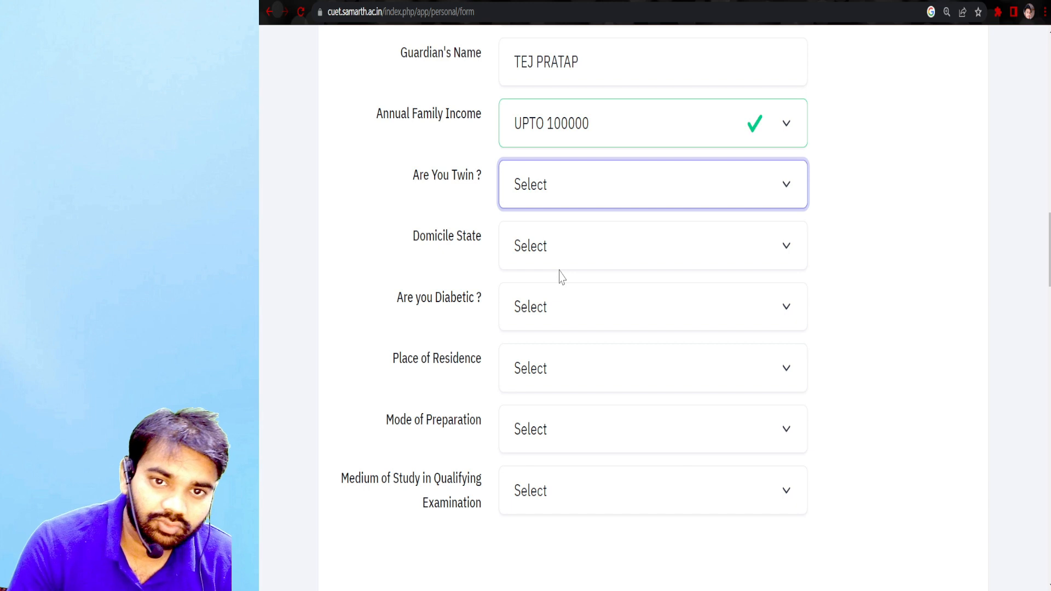
pyautogui.click(541, 275)
pyautogui.click(549, 254)
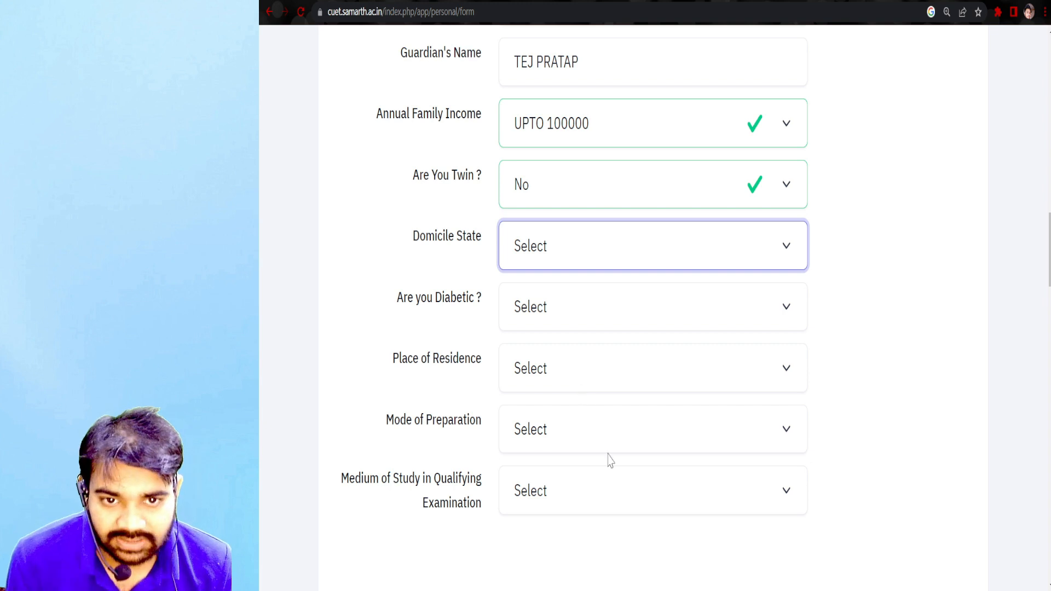
pyautogui.click(578, 538)
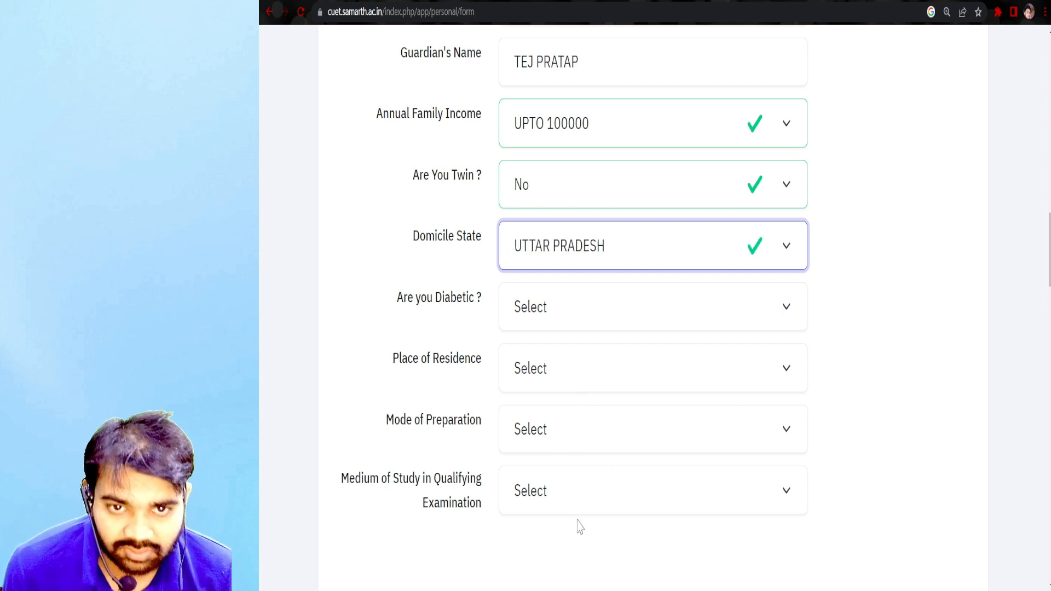
pyautogui.click(568, 322)
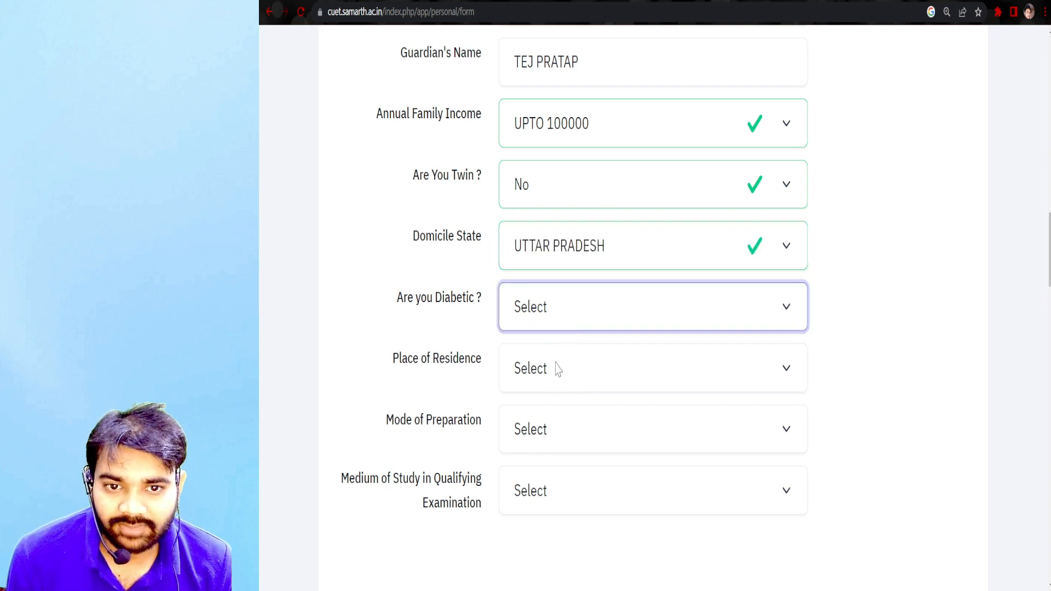
pyautogui.click(546, 399)
# Set place of residence to Rural, mode of preparation to Self, and medium of study to Hindi.
pyautogui.click(550, 374)
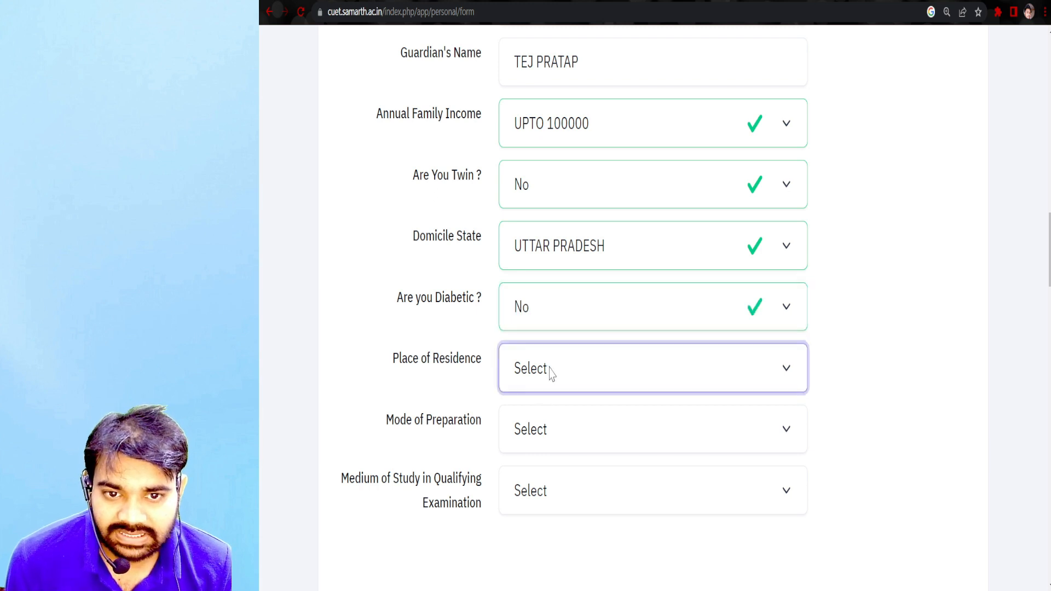
pyautogui.click(541, 455)
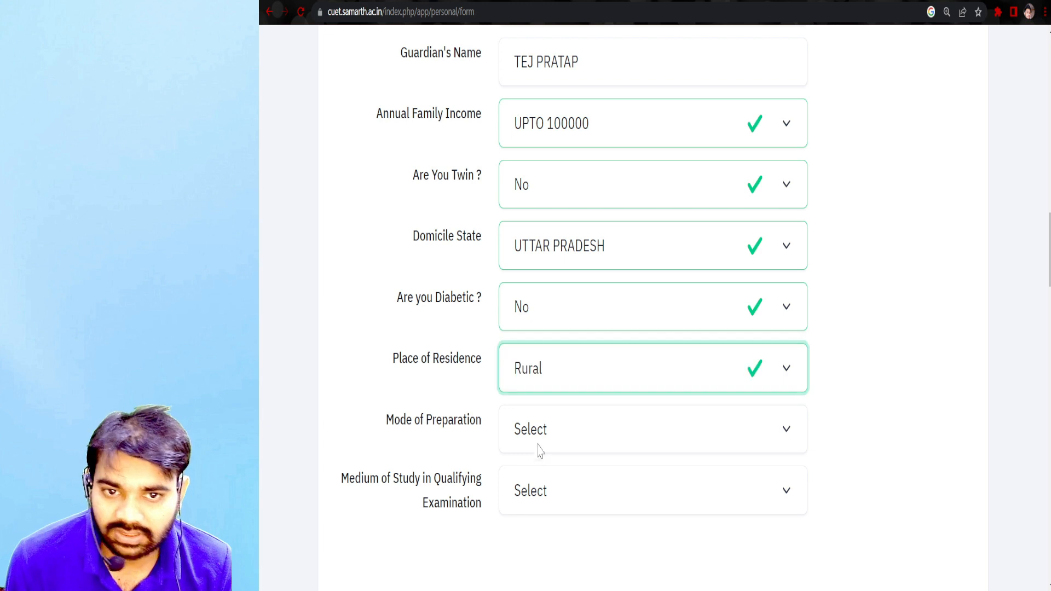
pyautogui.click(551, 433)
pyautogui.click(546, 279)
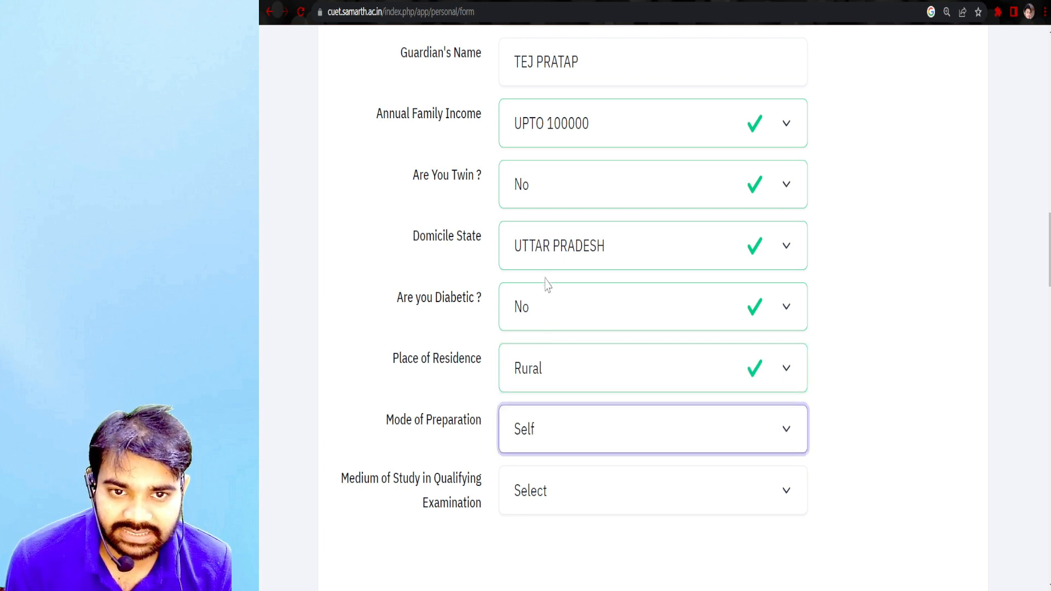
pyautogui.scroll(-3, 564, 484)
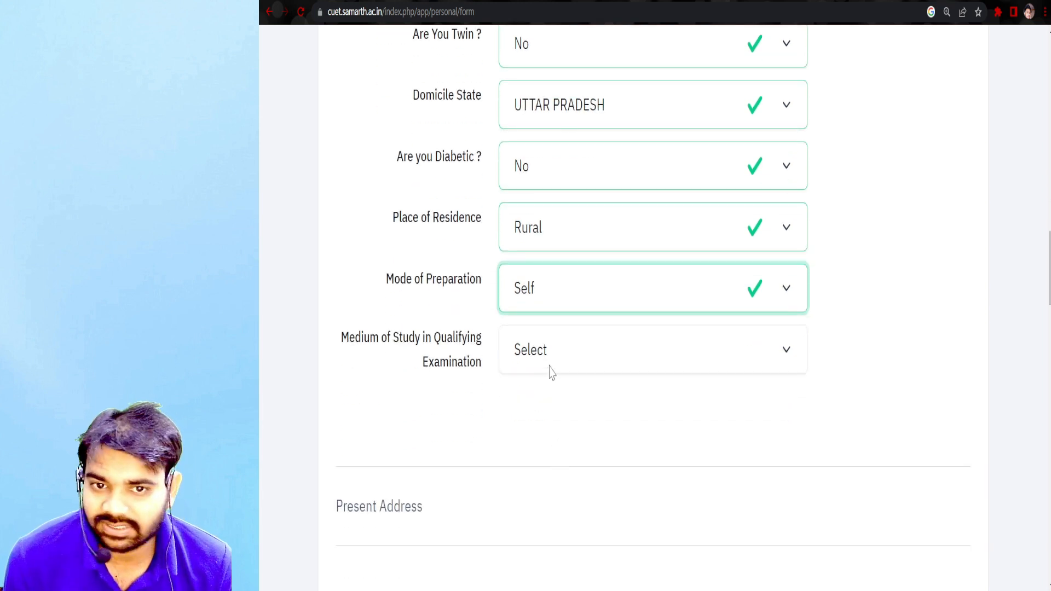
pyautogui.click(581, 365)
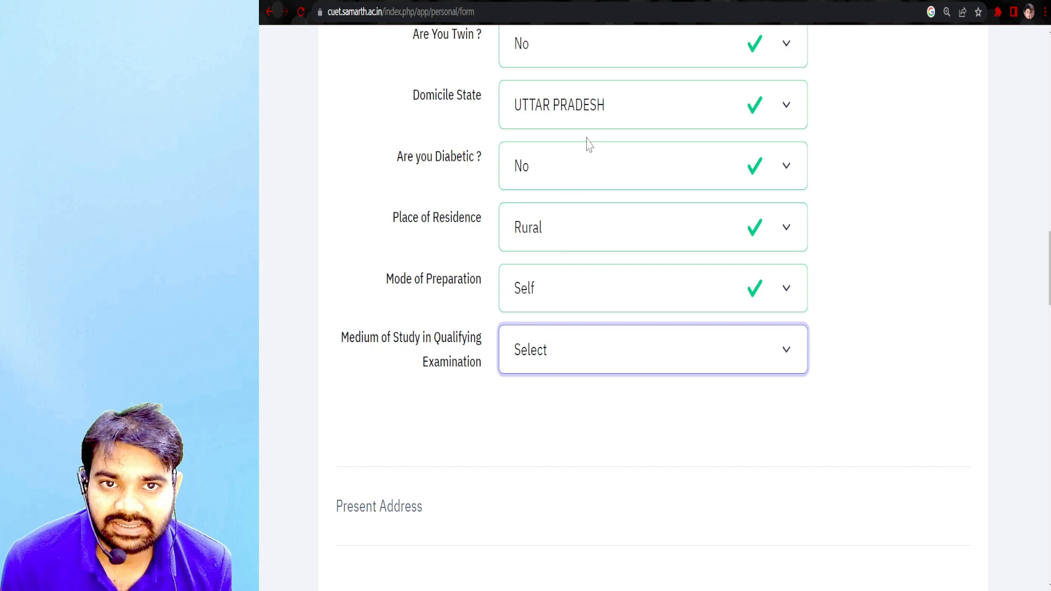
pyautogui.press('h')
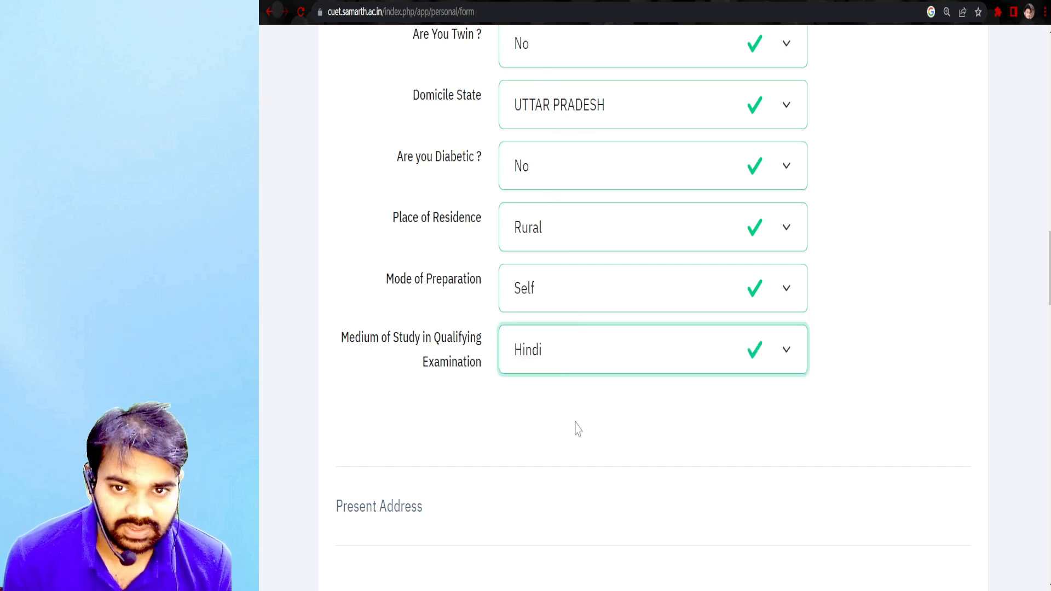
# Answer No to Below Poverty Line and Kashmiri Migrant, correcting an accidental Yes.
pyautogui.scroll(-6, 580, 431)
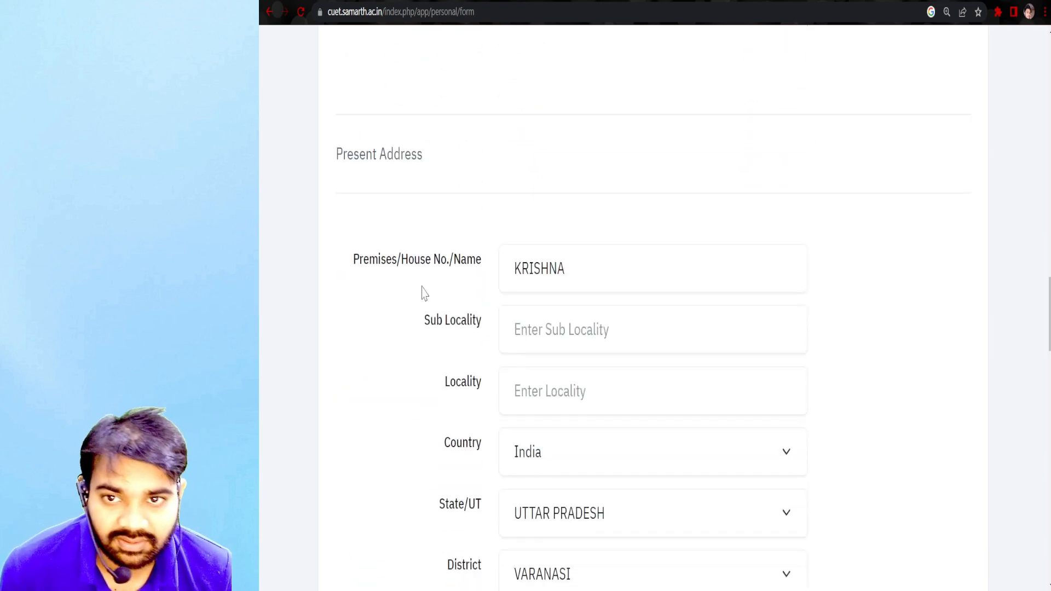
pyautogui.scroll(-7, 490, 305)
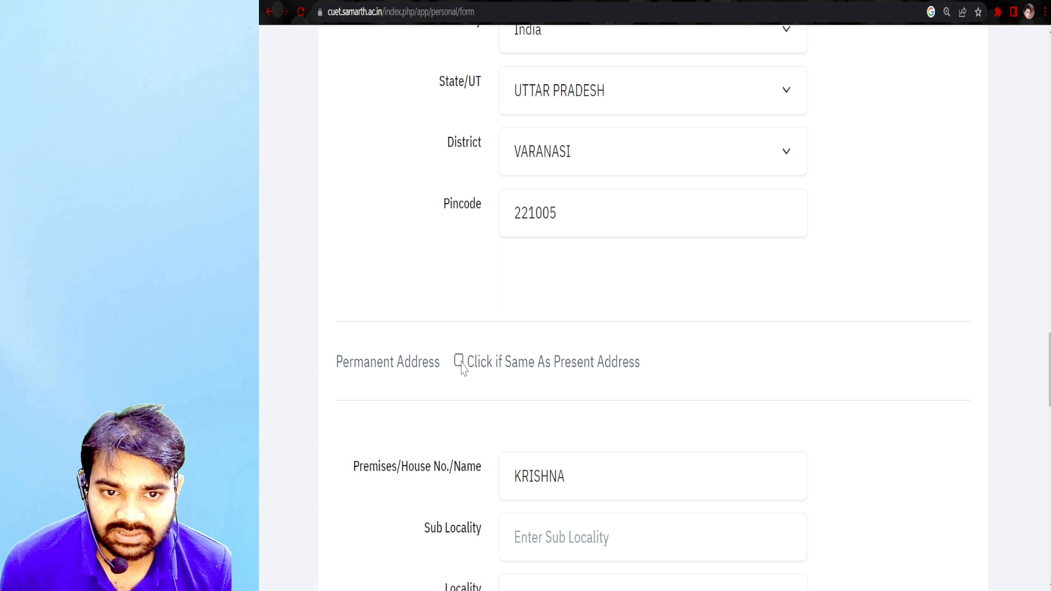
pyautogui.scroll(-15, 645, 399)
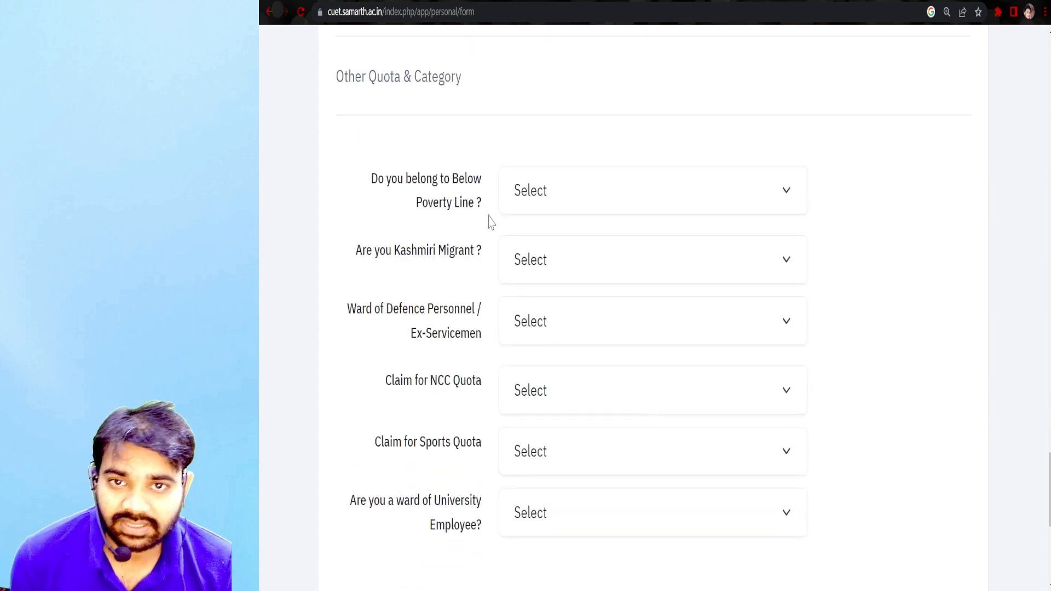
pyautogui.click(608, 208)
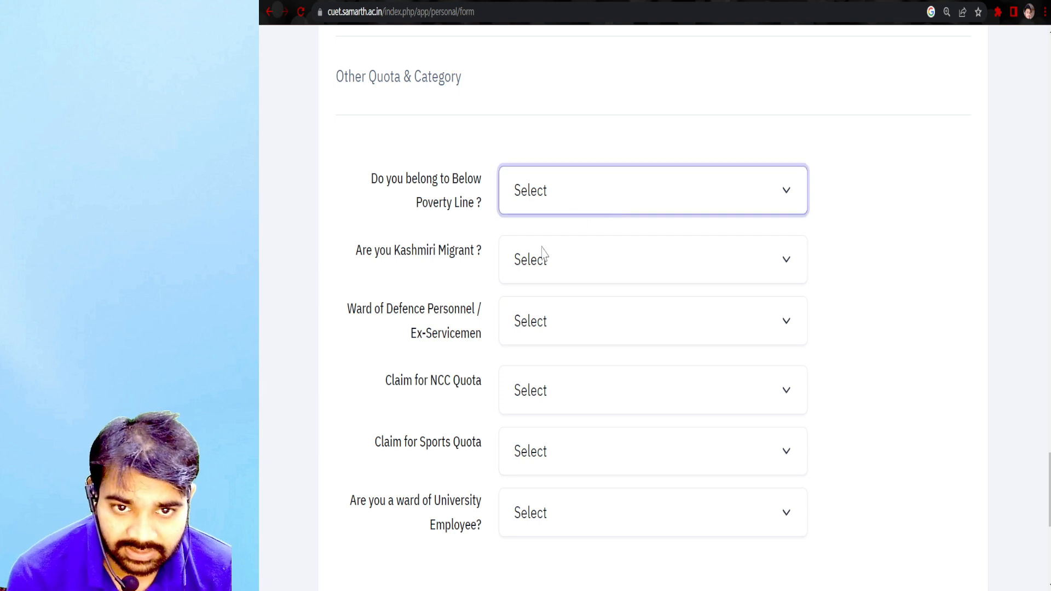
pyautogui.click(532, 278)
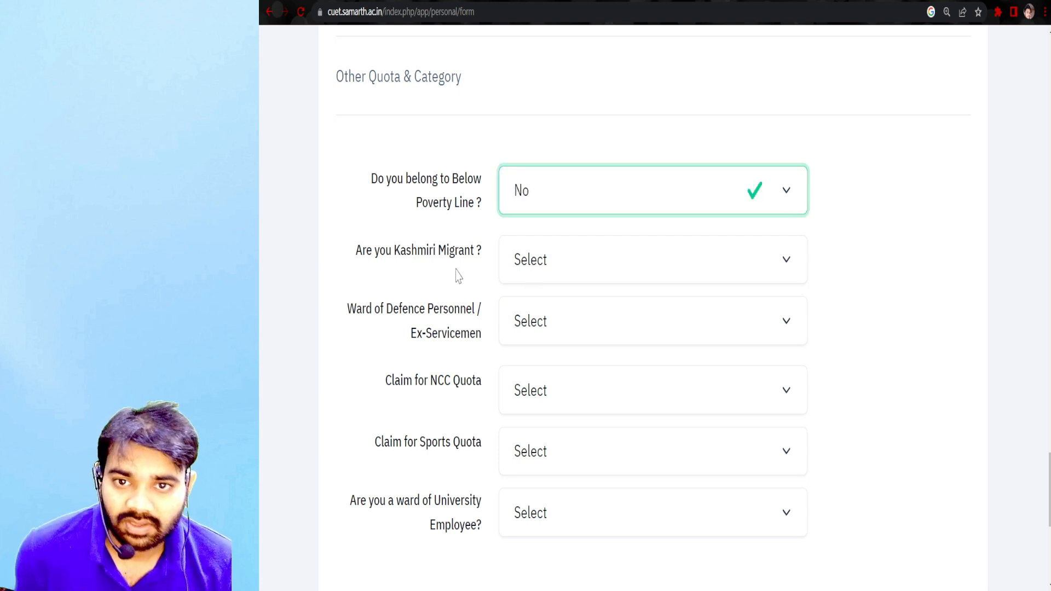
pyautogui.click(592, 270)
pyautogui.click(524, 347)
pyautogui.scroll(-3, 515, 323)
pyautogui.click(533, 179)
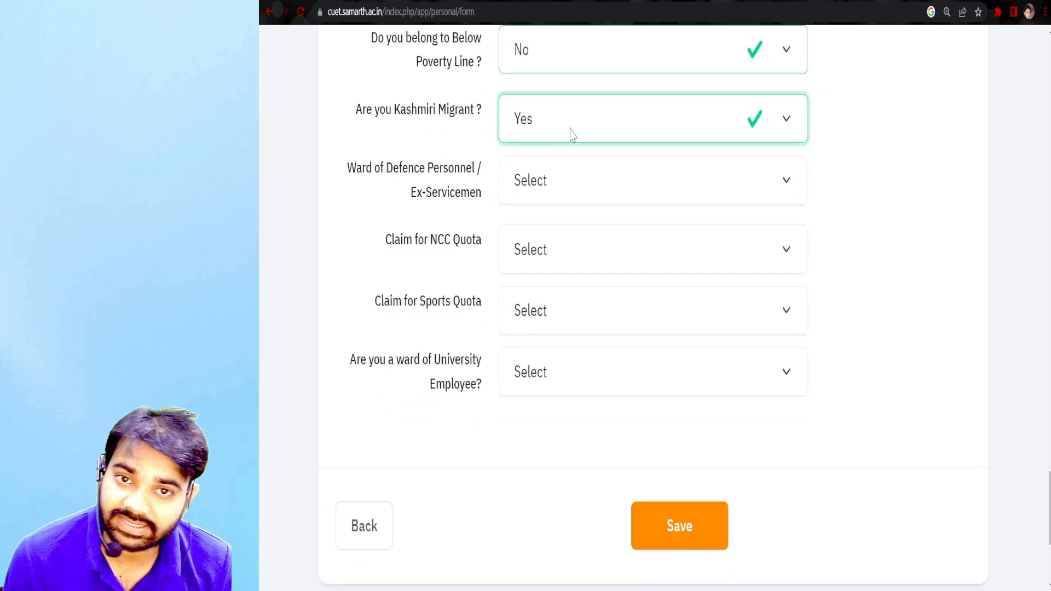
pyautogui.click(572, 137)
pyautogui.click(542, 198)
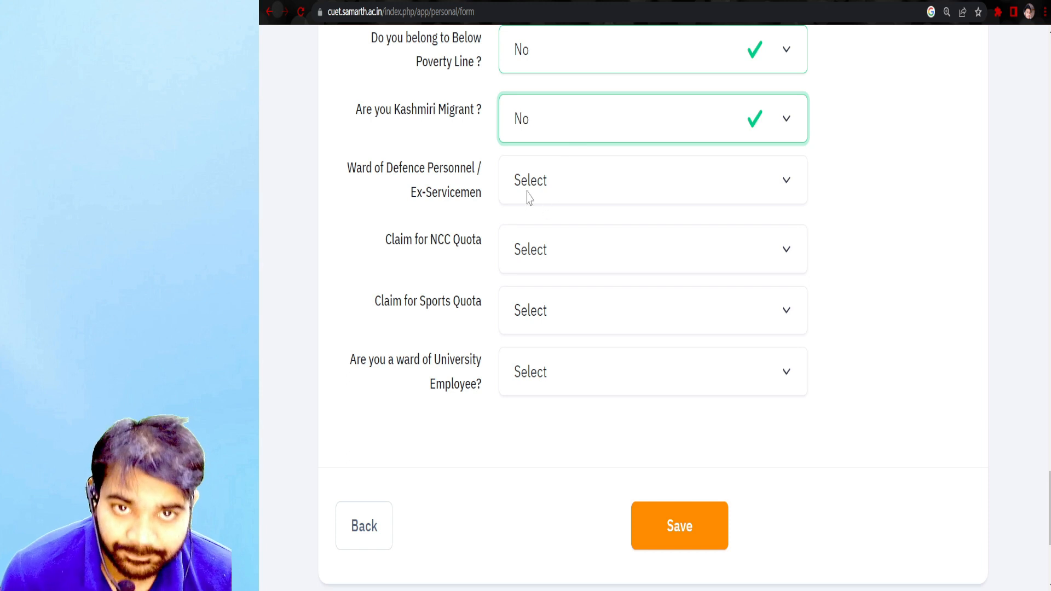
# Answer No to defence personnel ward, NCC quota, sports quota, and university employee ward.
pyautogui.click(569, 194)
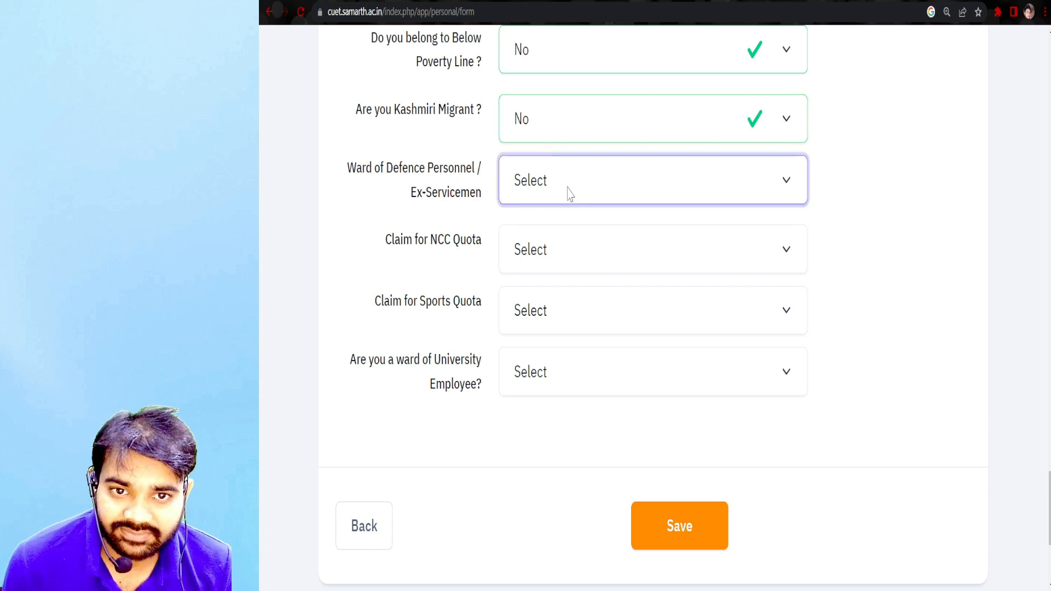
pyautogui.click(542, 255)
pyautogui.click(596, 261)
pyautogui.click(552, 334)
pyautogui.scroll(-1, 516, 328)
pyautogui.click(545, 252)
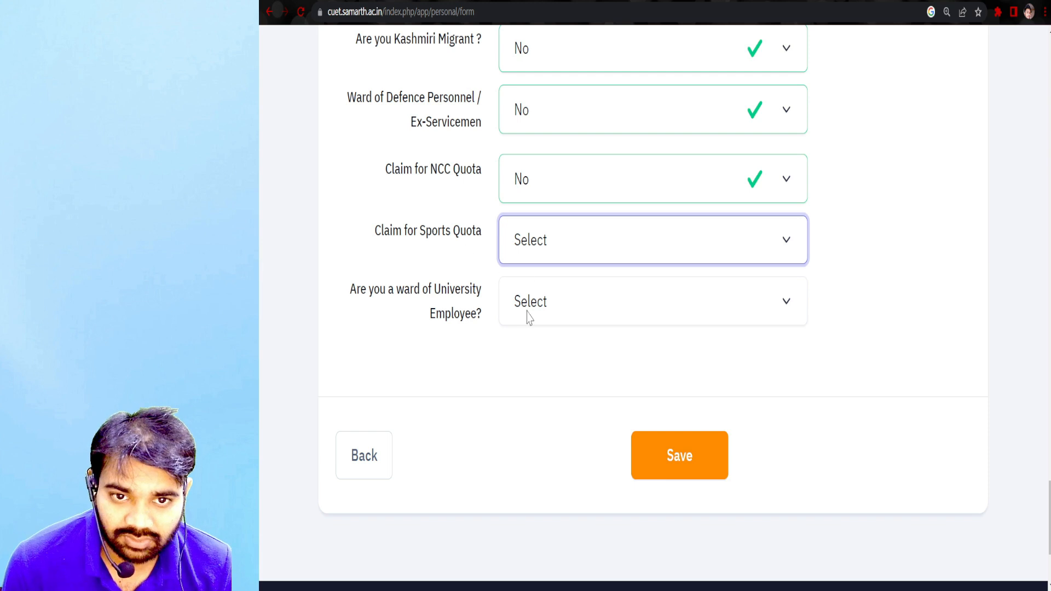
pyautogui.press('n')
pyautogui.scroll(-1, 493, 305)
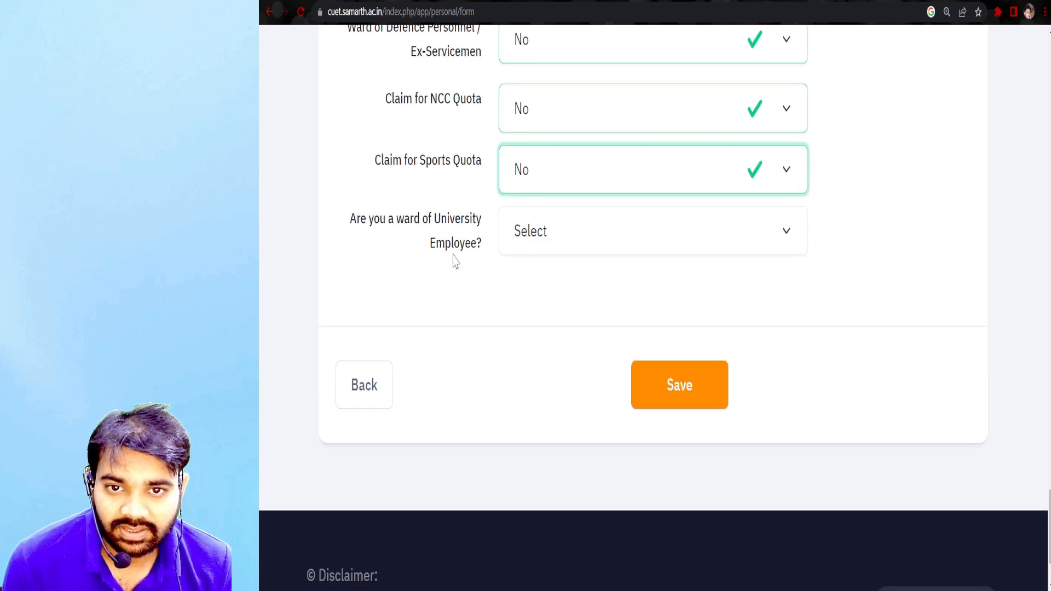
pyautogui.click(575, 241)
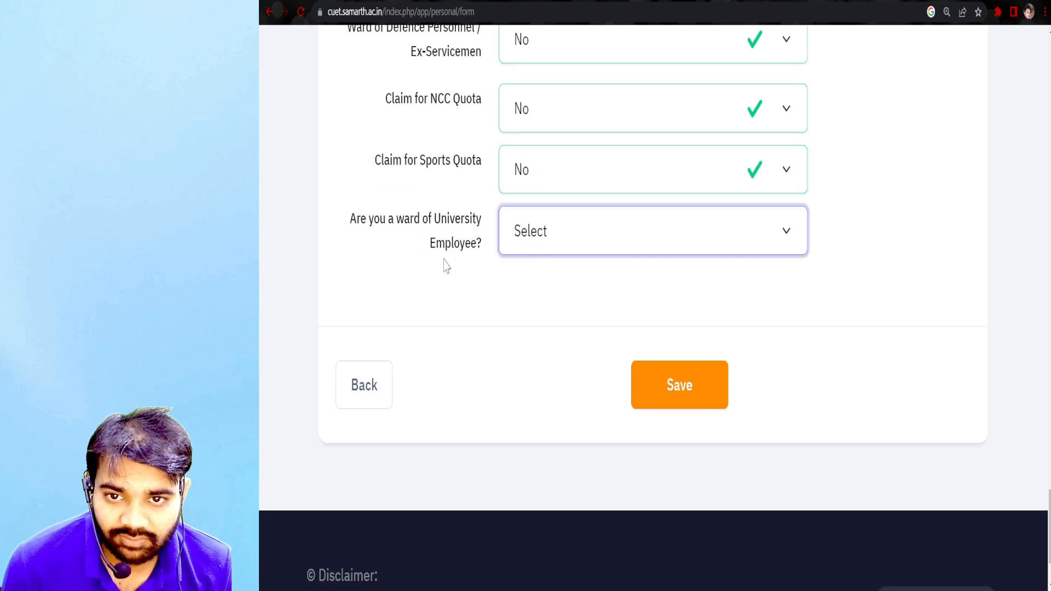
pyautogui.press('n')
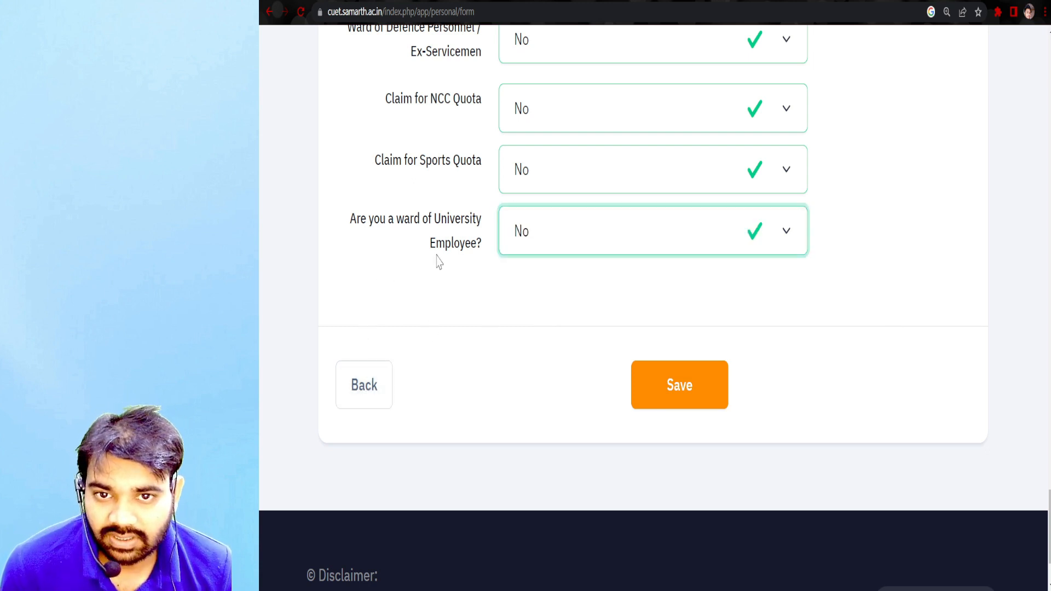
# Save the personal details, then proceed from the review page to the Educational Details section.
pyautogui.click(688, 386)
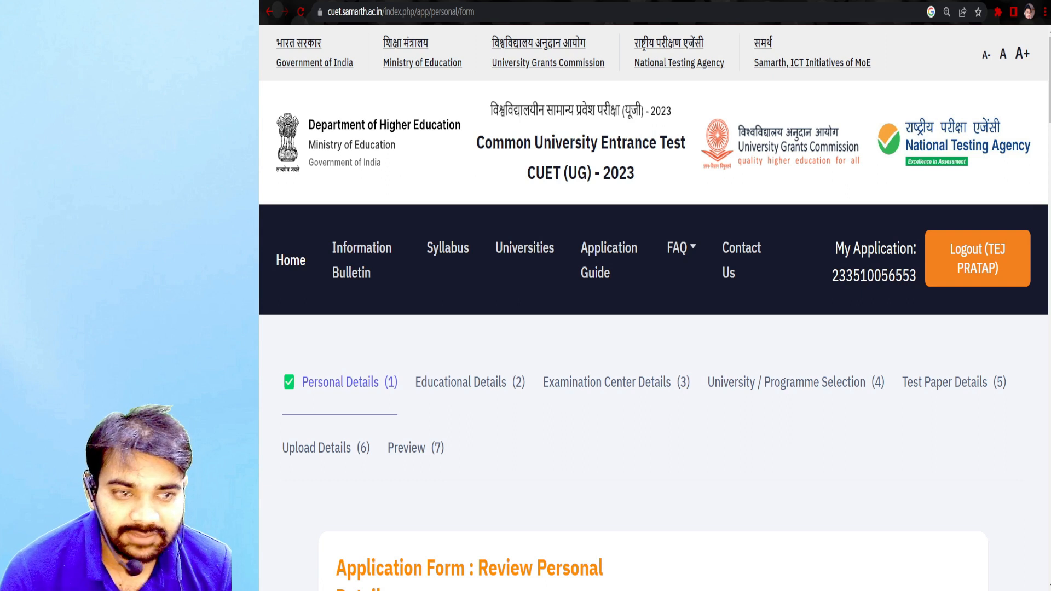
pyautogui.scroll(-8, 495, 435)
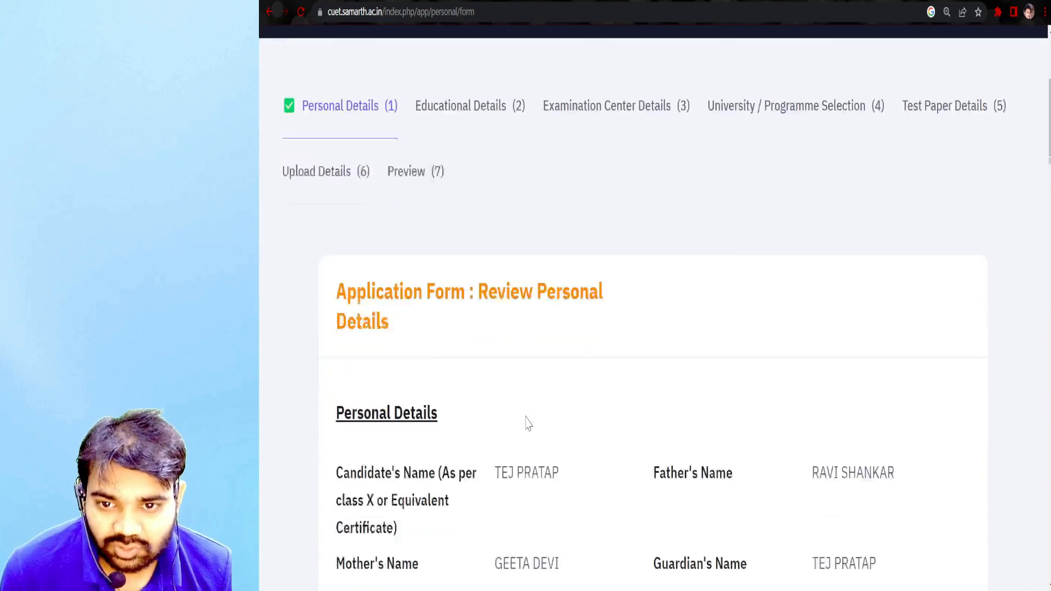
pyautogui.scroll(-20, 553, 412)
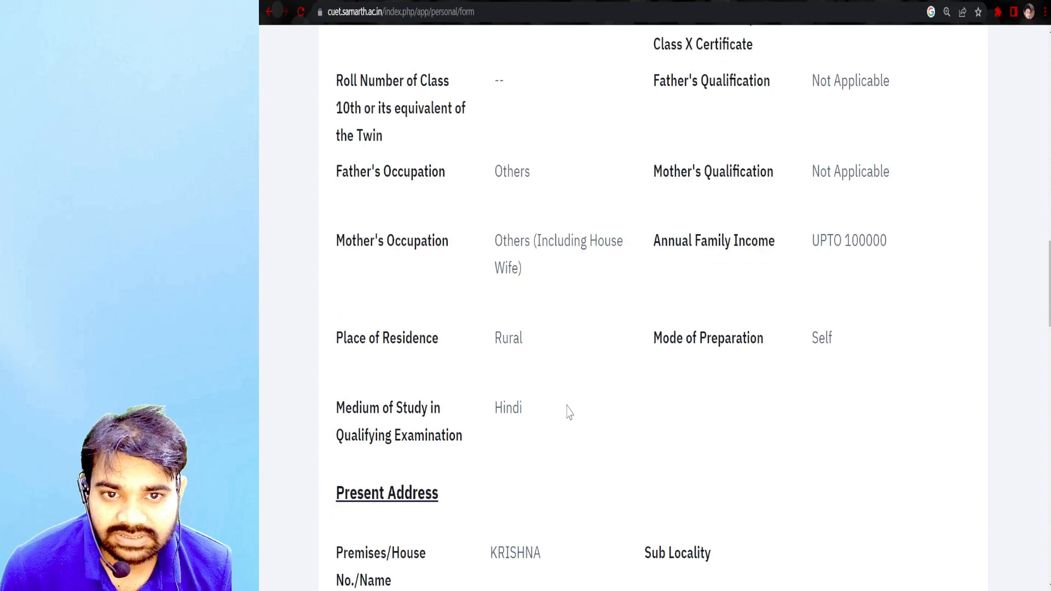
pyautogui.scroll(-20, 564, 411)
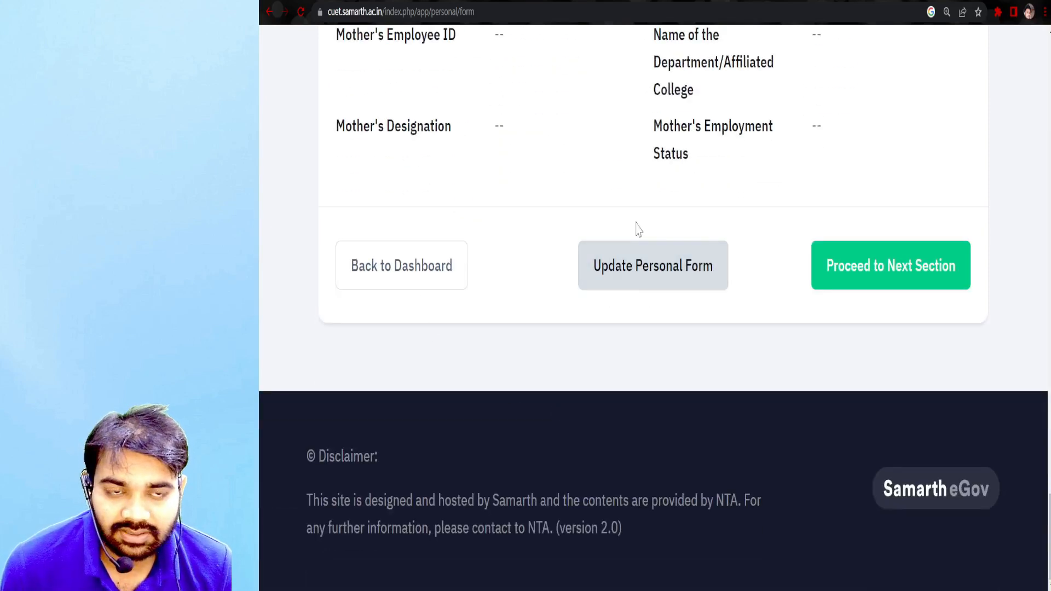
pyautogui.click(872, 272)
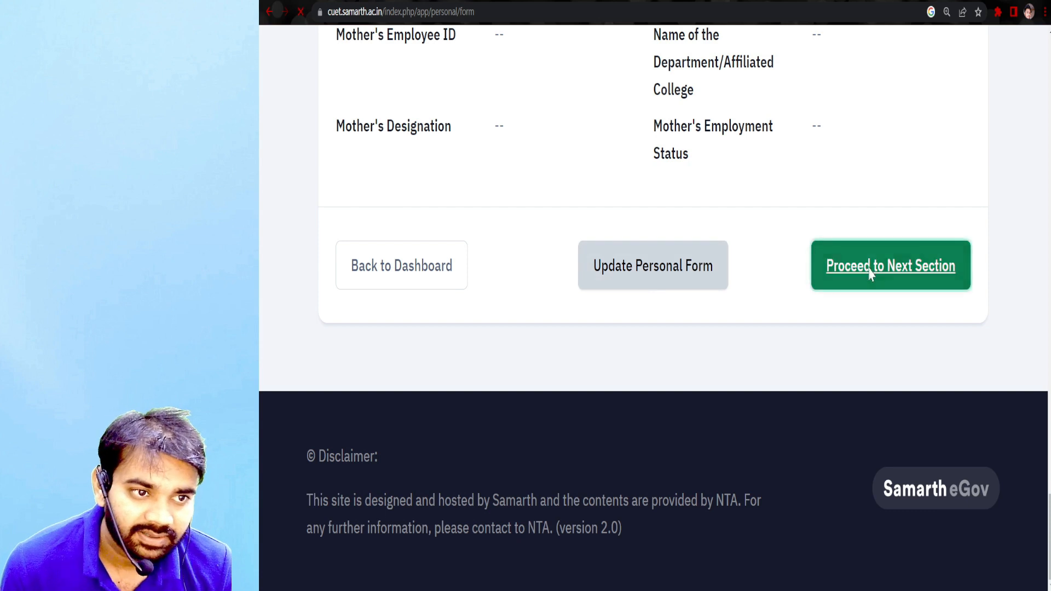
# Set Class X result status to Passed, passing year 2020, and choose the qualifying exam.
pyautogui.scroll(-4, 685, 424)
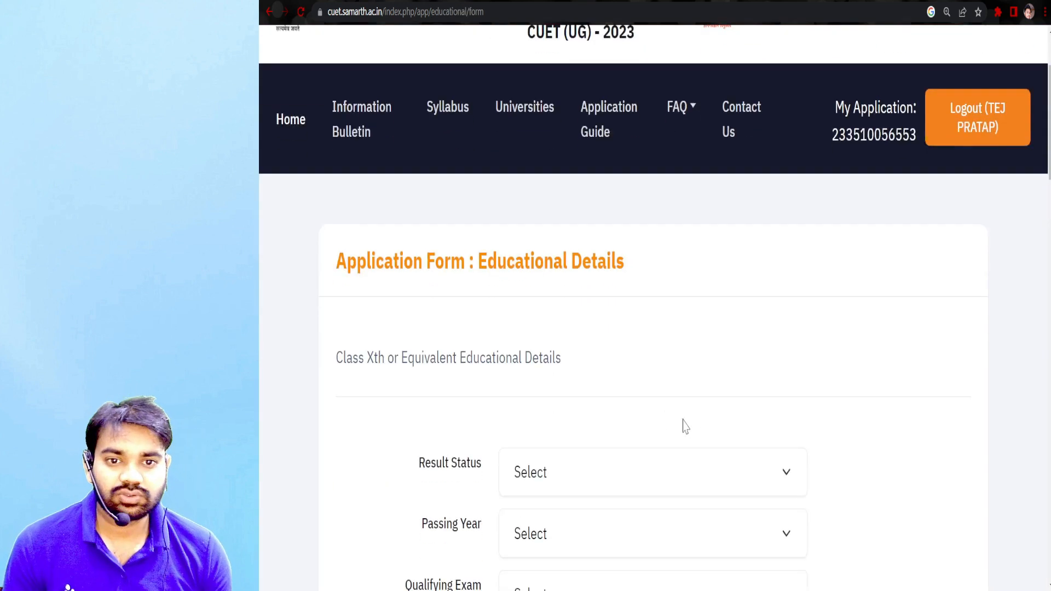
pyautogui.scroll(-3, 660, 419)
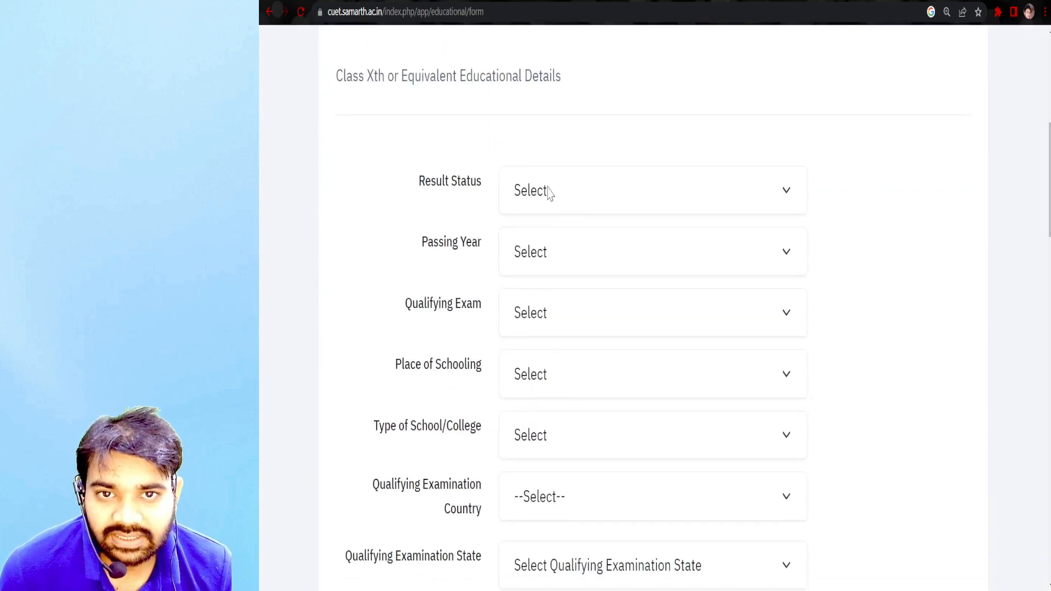
pyautogui.click(556, 194)
pyautogui.click(552, 252)
pyautogui.click(552, 252)
pyautogui.write('2020')
pyautogui.click(545, 316)
pyautogui.write('10th or Equivalent')
# Set schooling place to Rural, school type Government Aided Private, and exam country India.
pyautogui.scroll(-1, 544, 351)
pyautogui.click(536, 309)
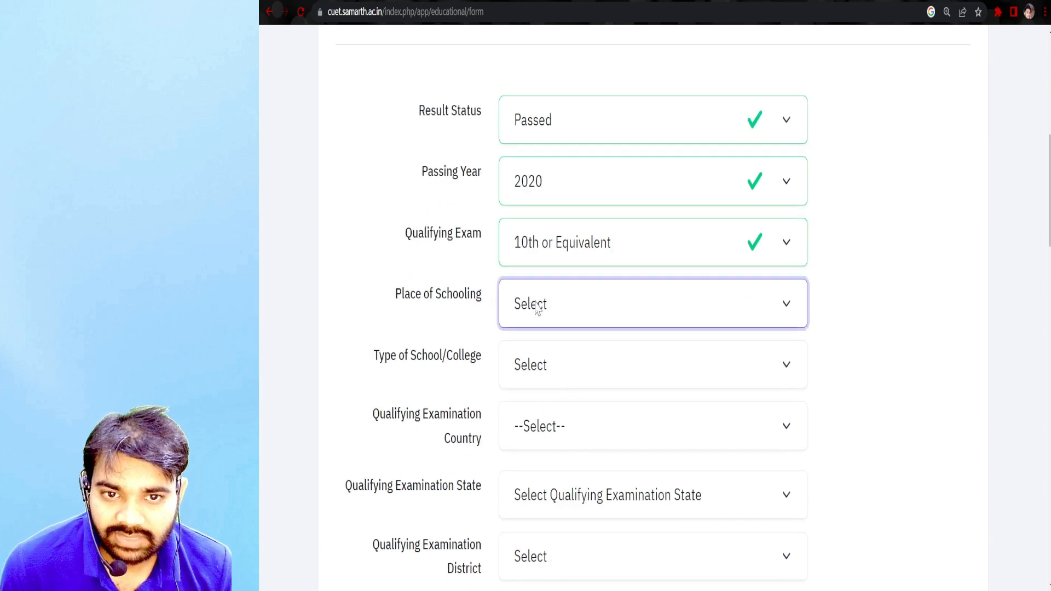
pyautogui.write('ral')
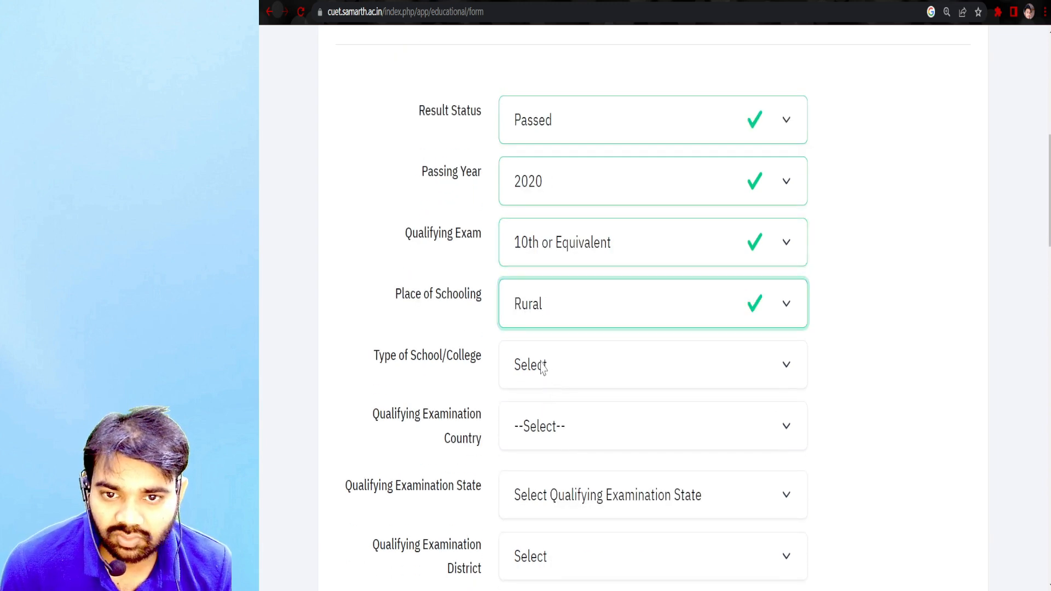
pyautogui.click(543, 371)
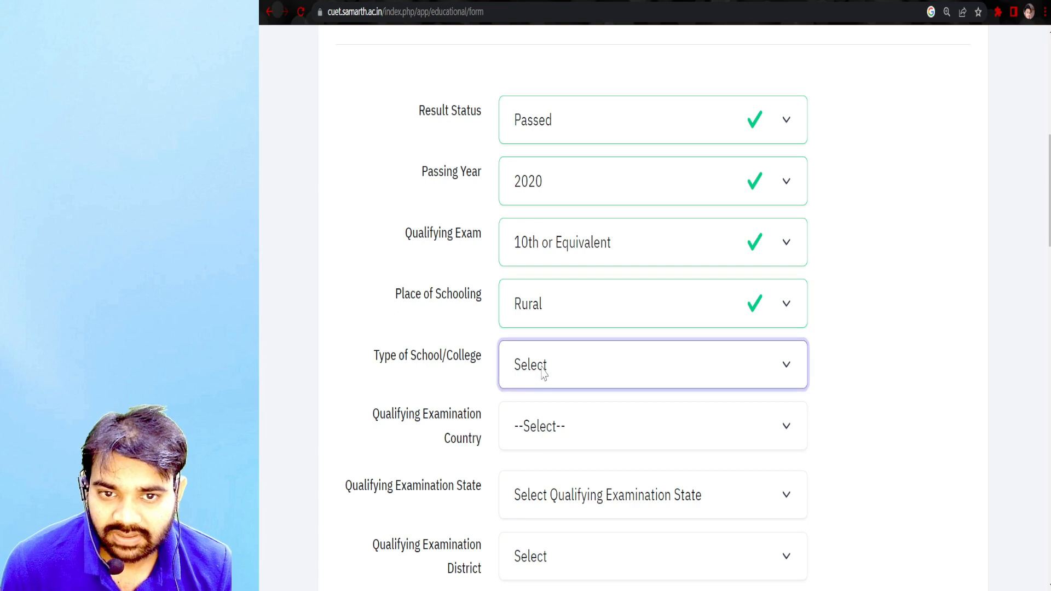
pyautogui.click(583, 160)
pyautogui.click(565, 289)
pyautogui.click(564, 348)
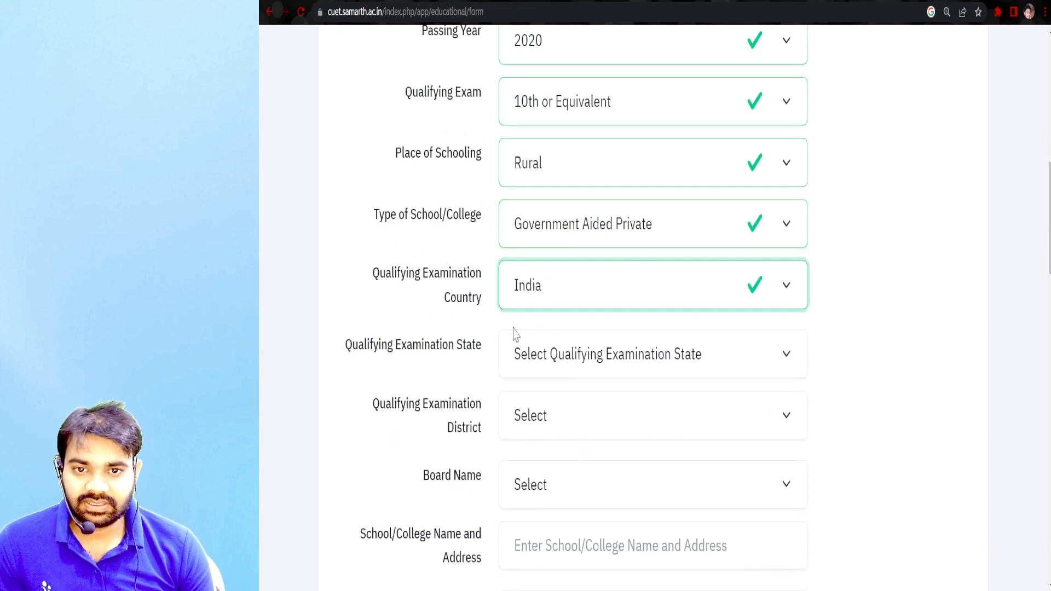
# Set exam state UTTAR PRADESH, district MIRZAPUR, and the board of high school and intermediate.
pyautogui.scroll(-1, 521, 335)
pyautogui.scroll(-1, 521, 340)
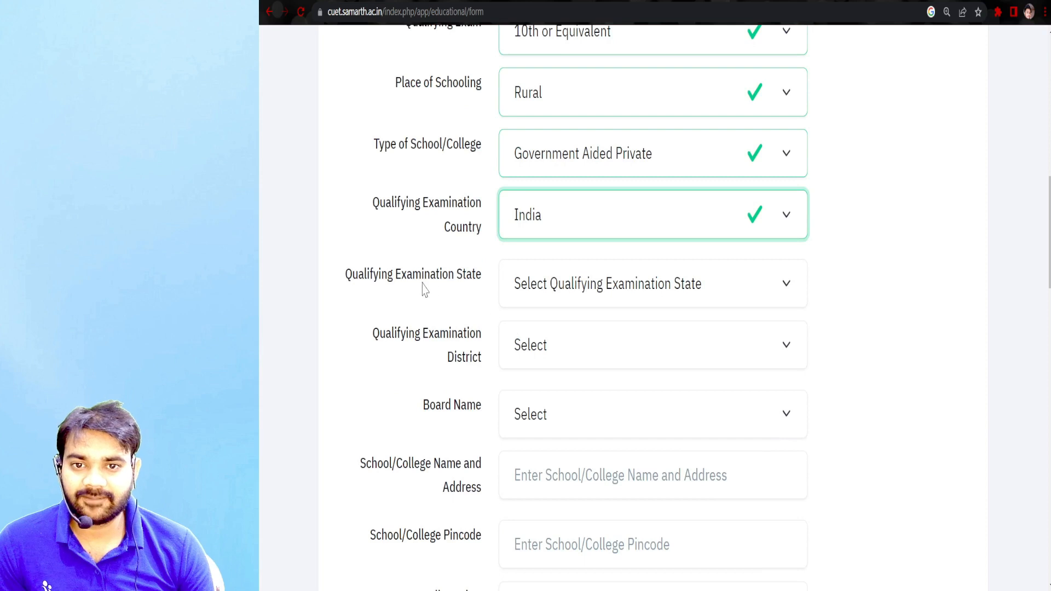
pyautogui.click(646, 299)
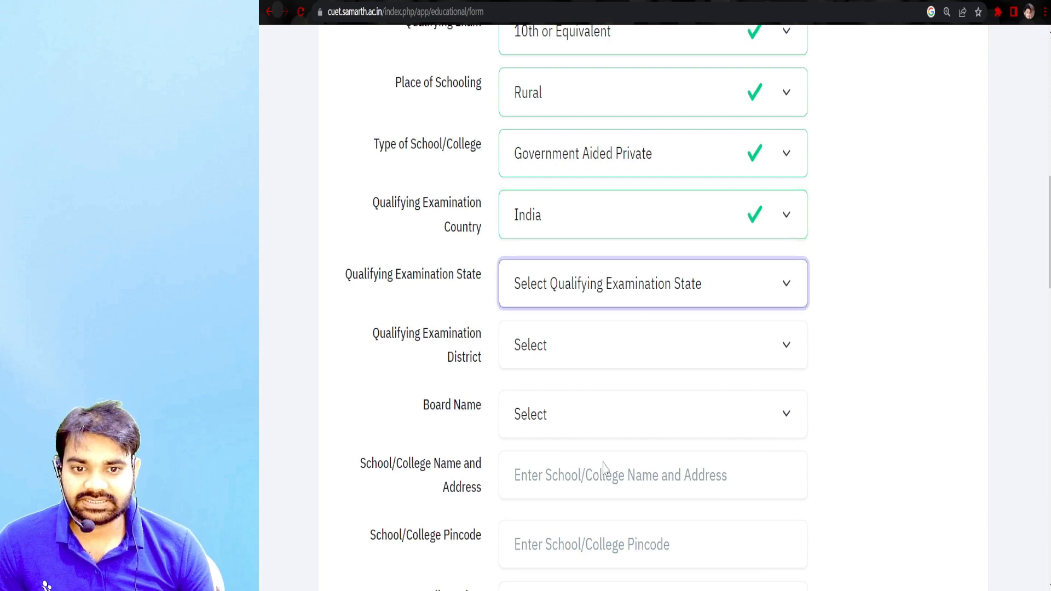
pyautogui.click(572, 546)
pyautogui.click(572, 353)
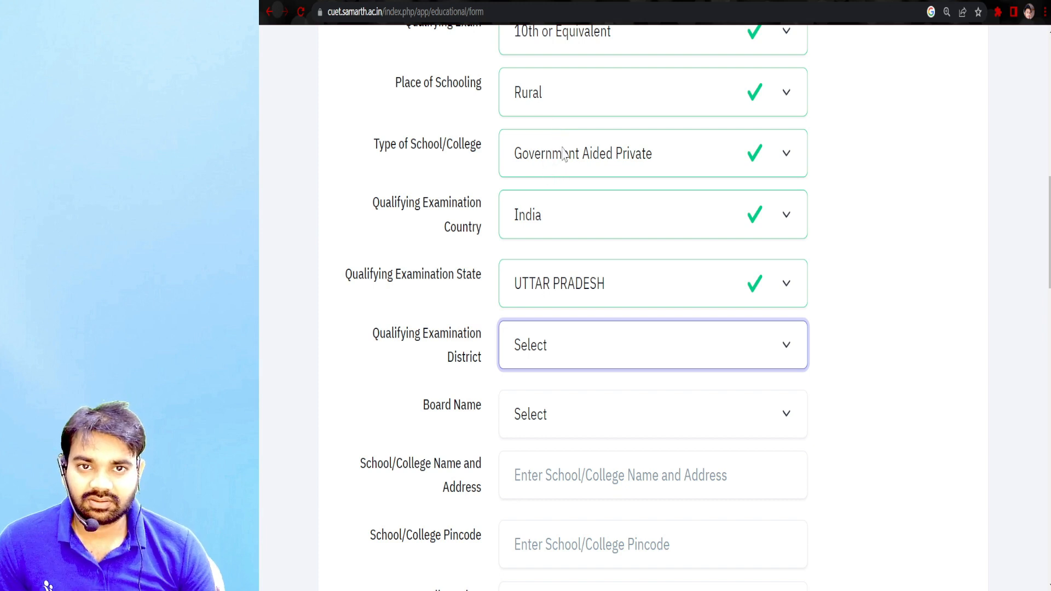
pyautogui.click(551, 16)
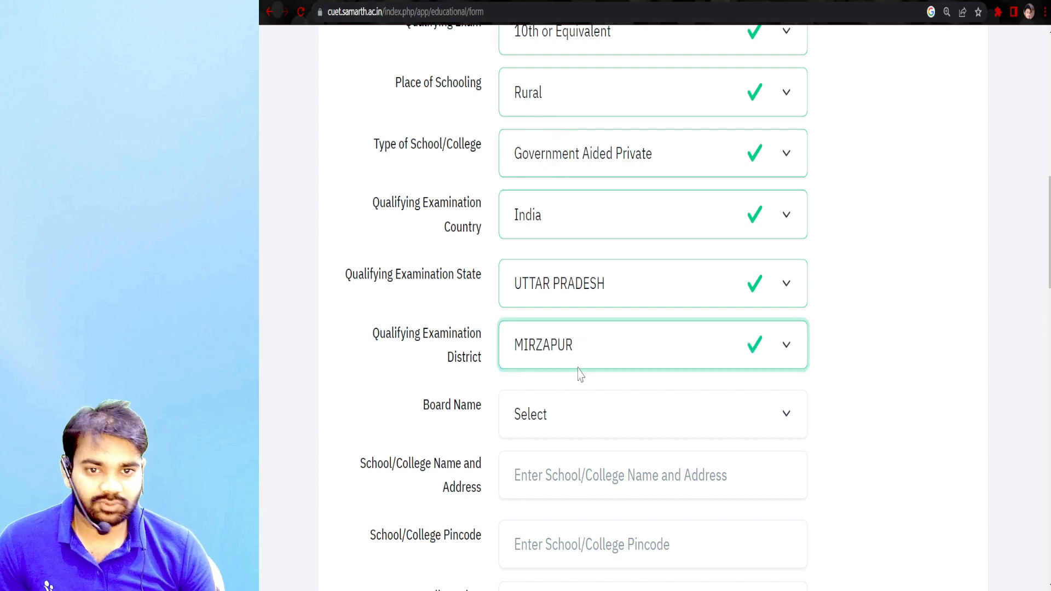
pyautogui.scroll(-1, 558, 377)
pyautogui.click(557, 351)
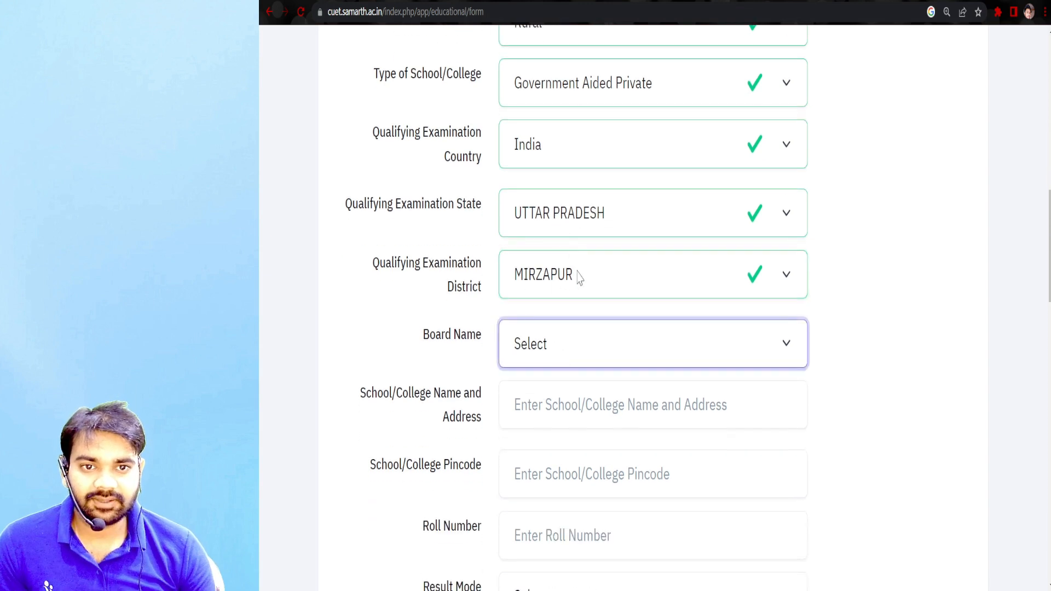
pyautogui.click(777, 241)
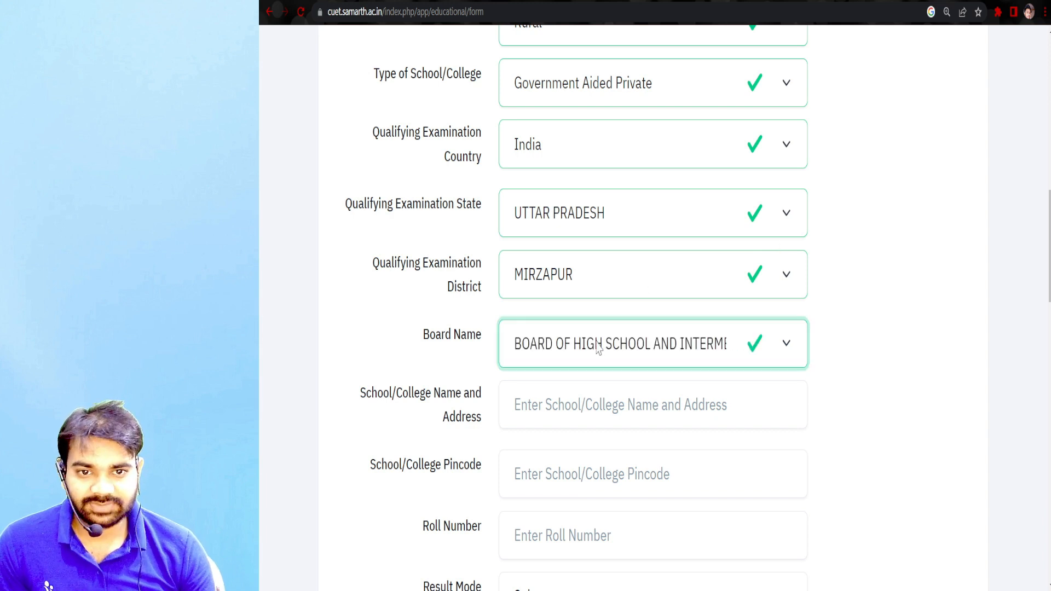
# Enter school 'PTLBM IC MAJHAWA MIRZAPUR', pincode 231501, and the Class X roll number.
pyautogui.scroll(-1, 510, 376)
pyautogui.click(554, 335)
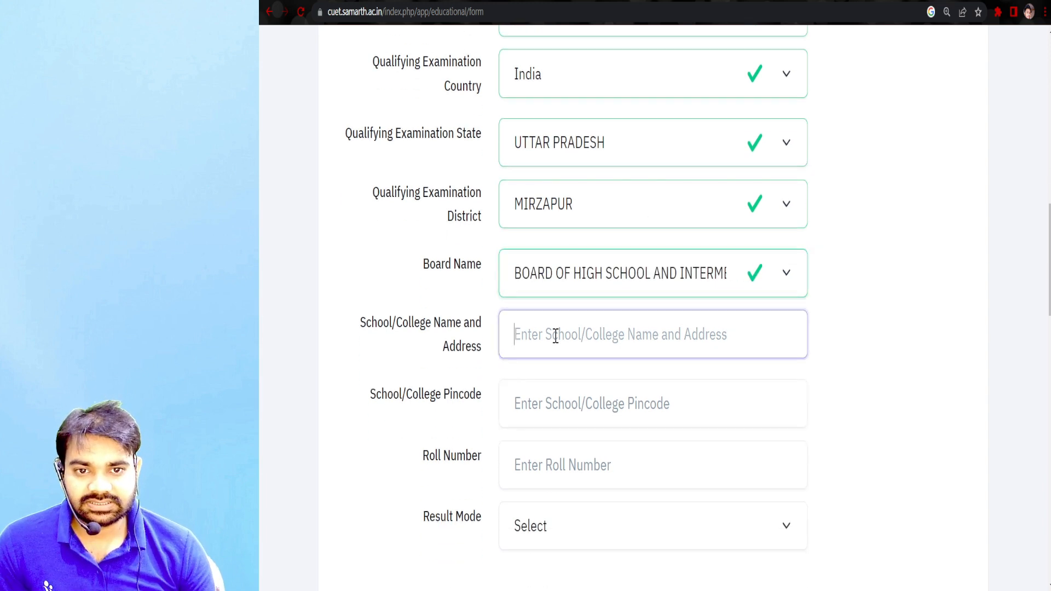
pyautogui.write('PT')
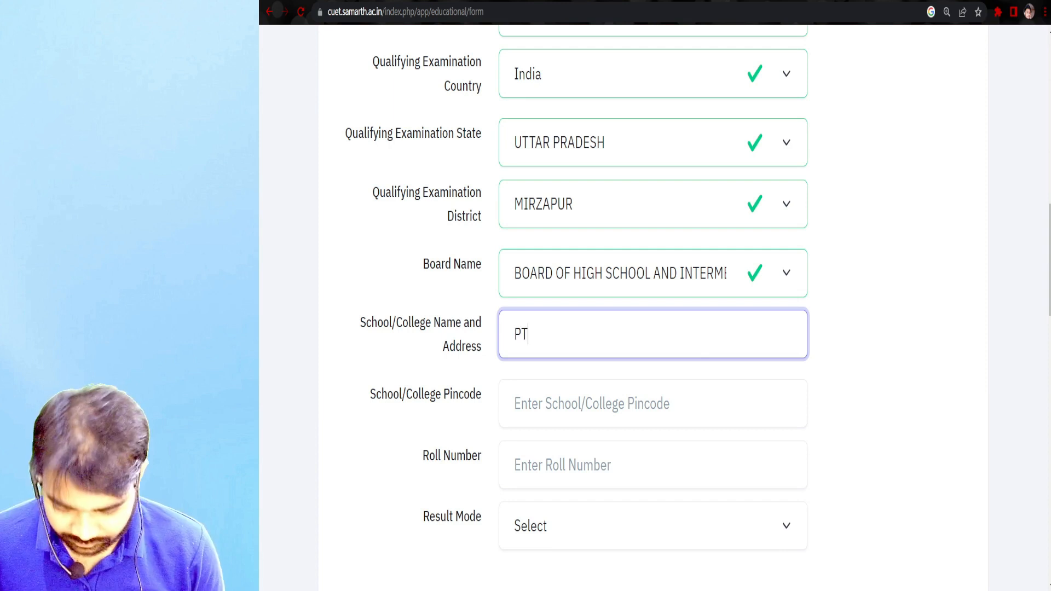
pyautogui.write('LBMIC MA')
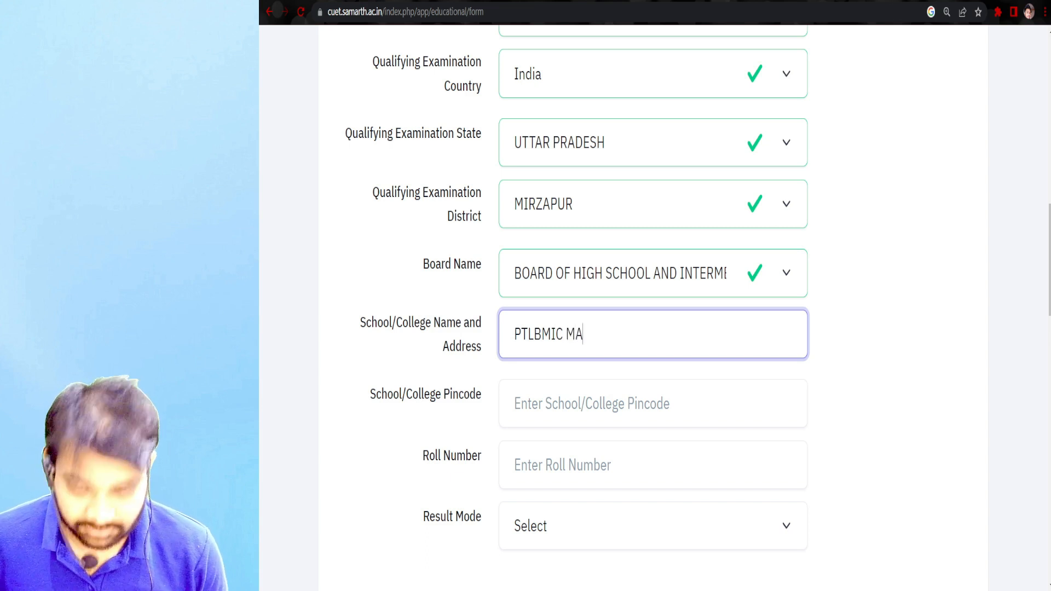
pyautogui.write('JHAWA')
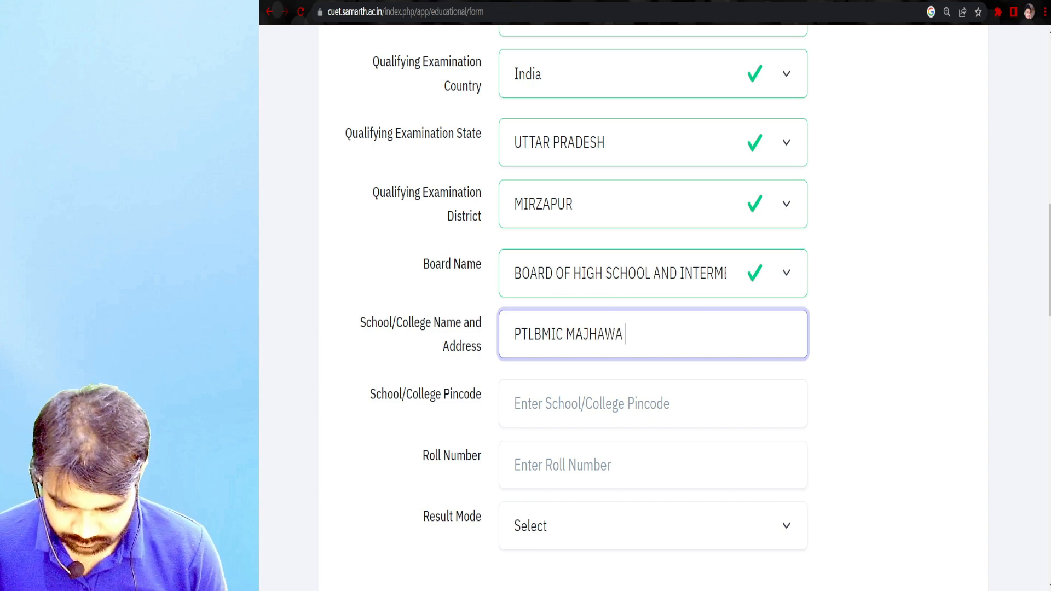
pyautogui.write(' MIR')
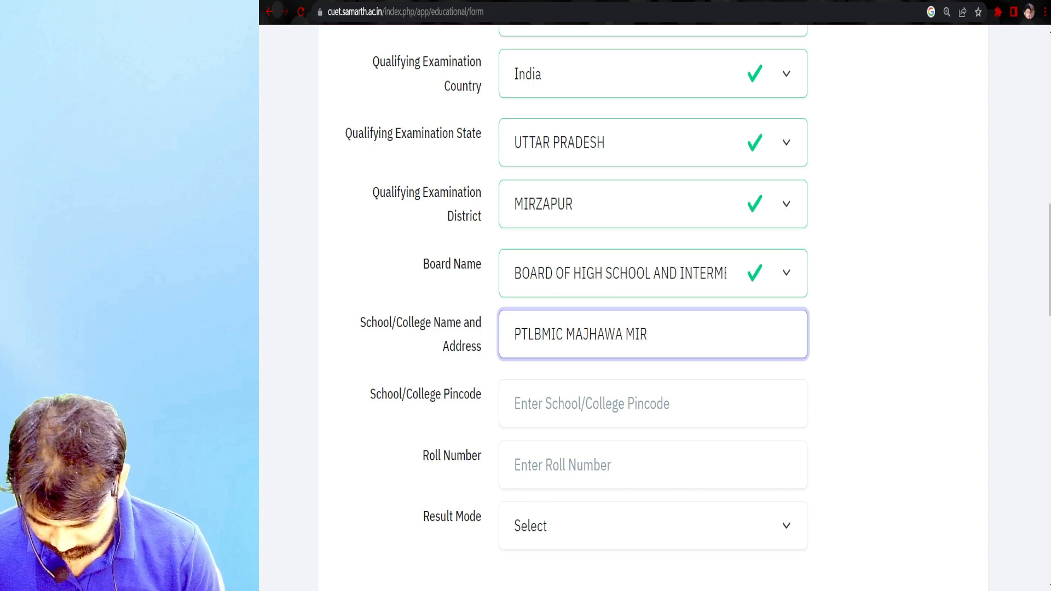
pyautogui.write('ZAPUR')
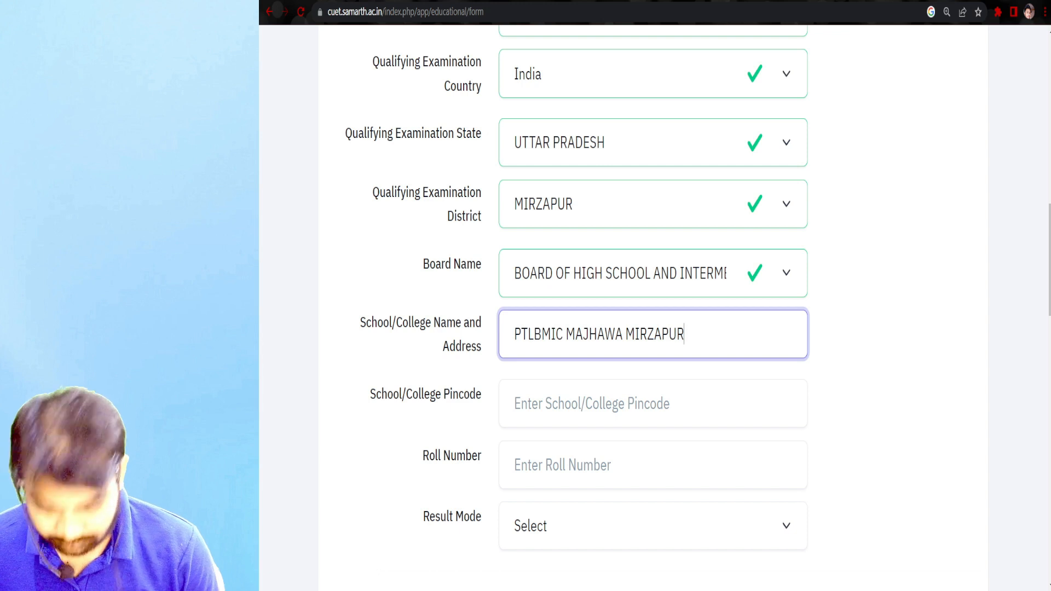
pyautogui.click(565, 405)
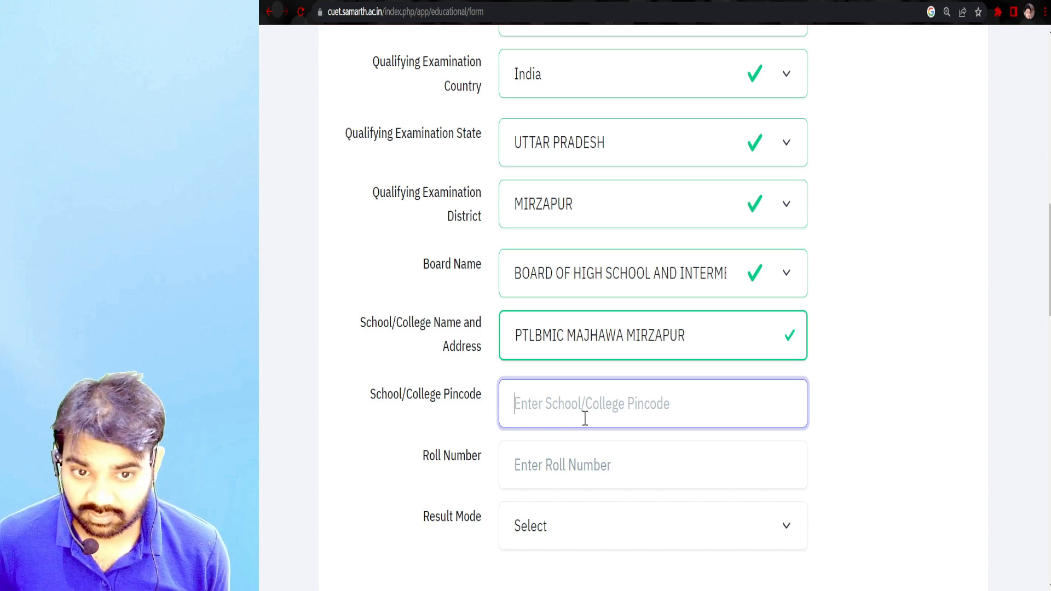
pyautogui.write('231501')
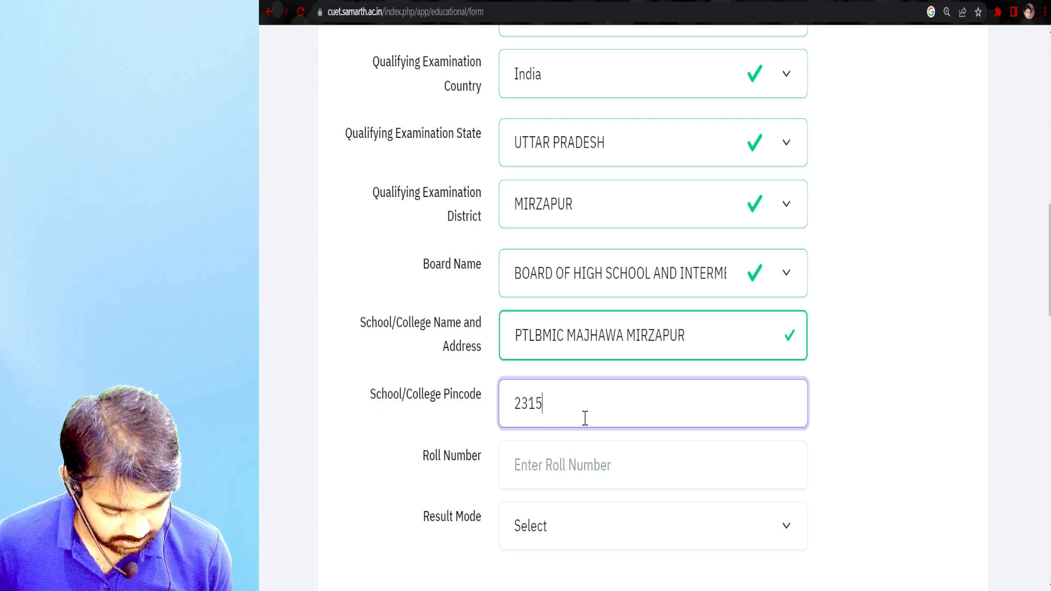
pyautogui.click(570, 465)
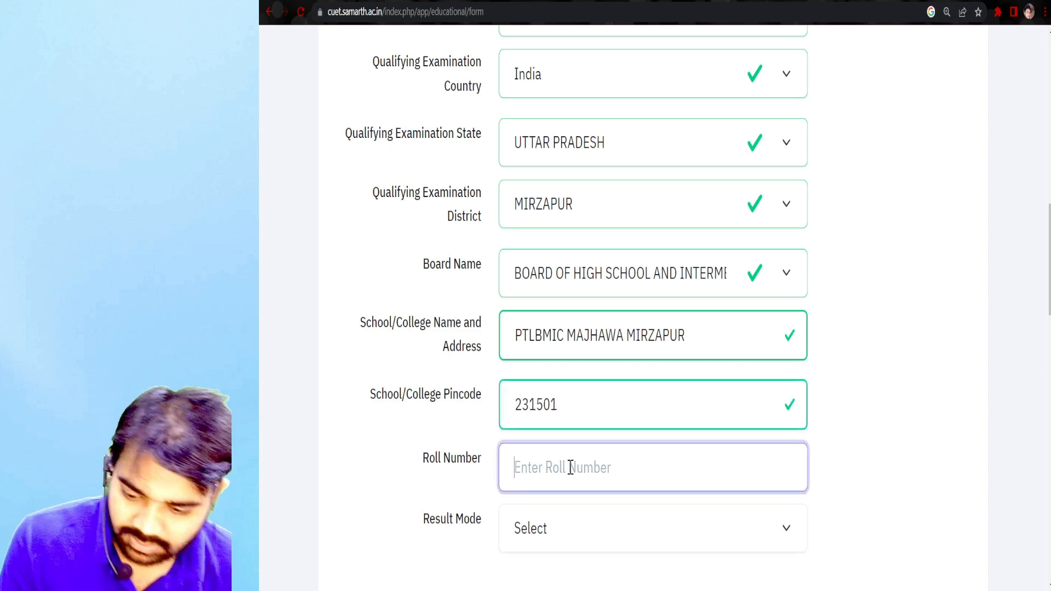
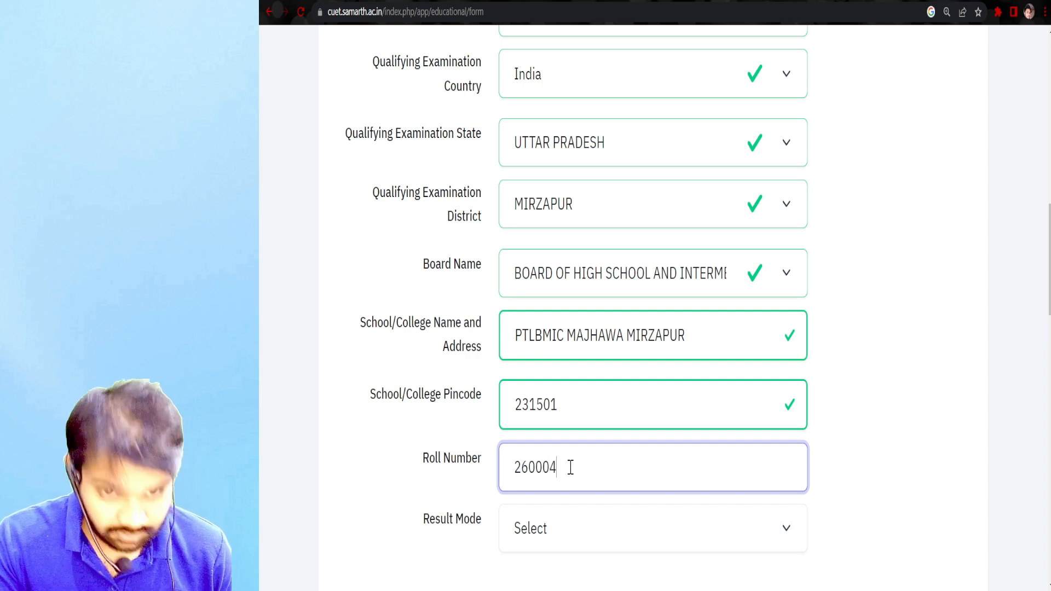
pyautogui.scroll(-2, 546, 475)
# Set result mode to Percentage with 600 maximum and 425 obtained marks, giving 70.83.
pyautogui.click(563, 387)
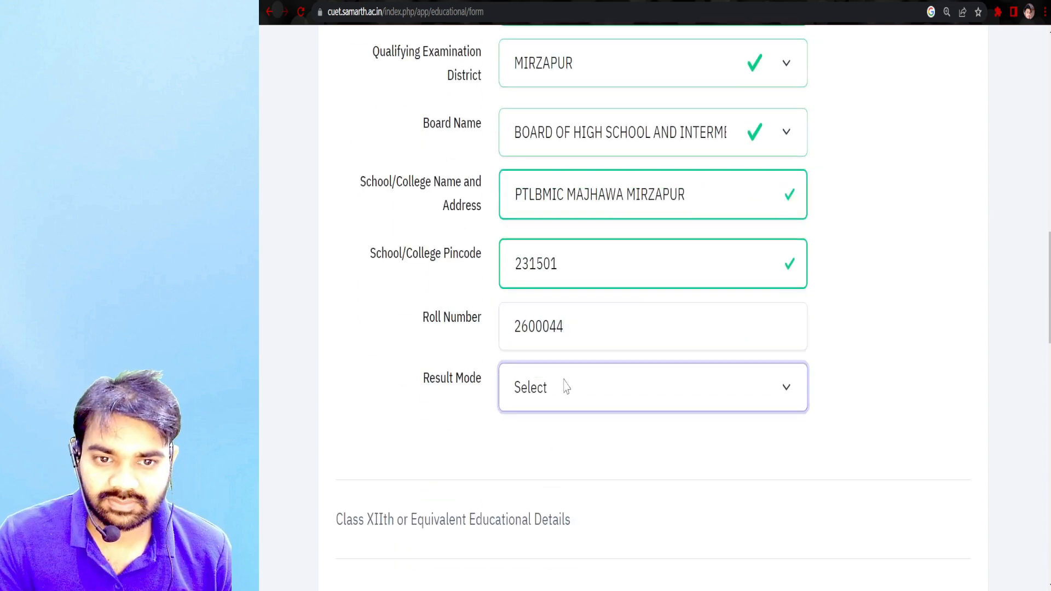
pyautogui.click(560, 462)
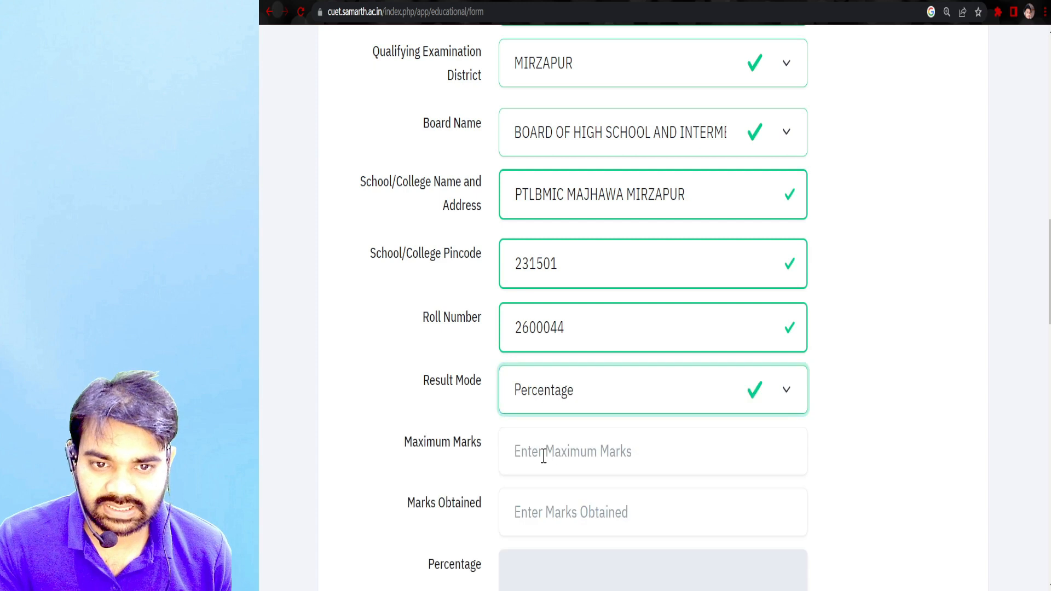
pyautogui.scroll(-2, 556, 487)
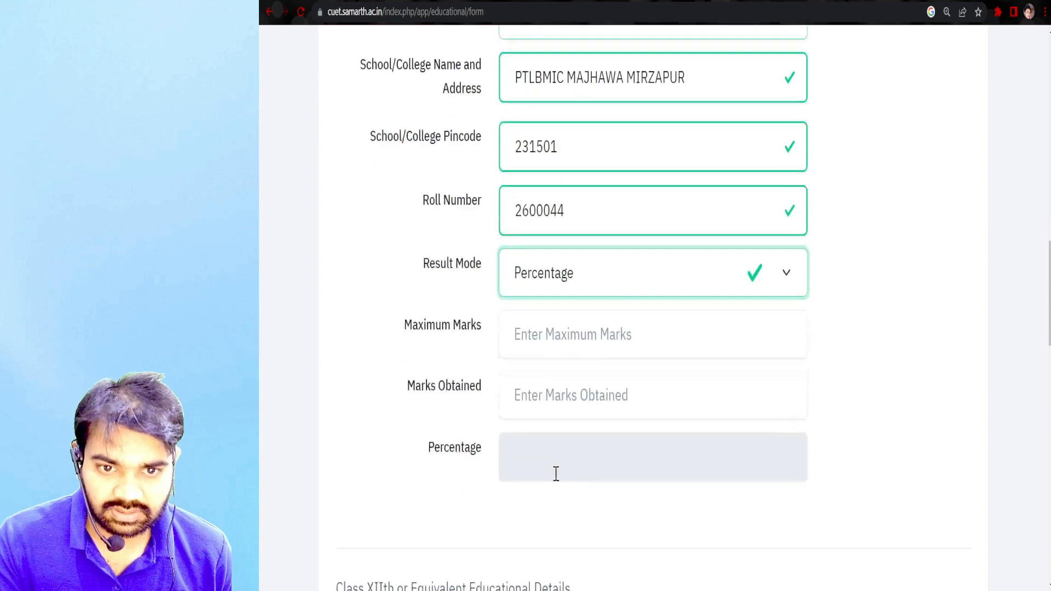
pyautogui.click(562, 319)
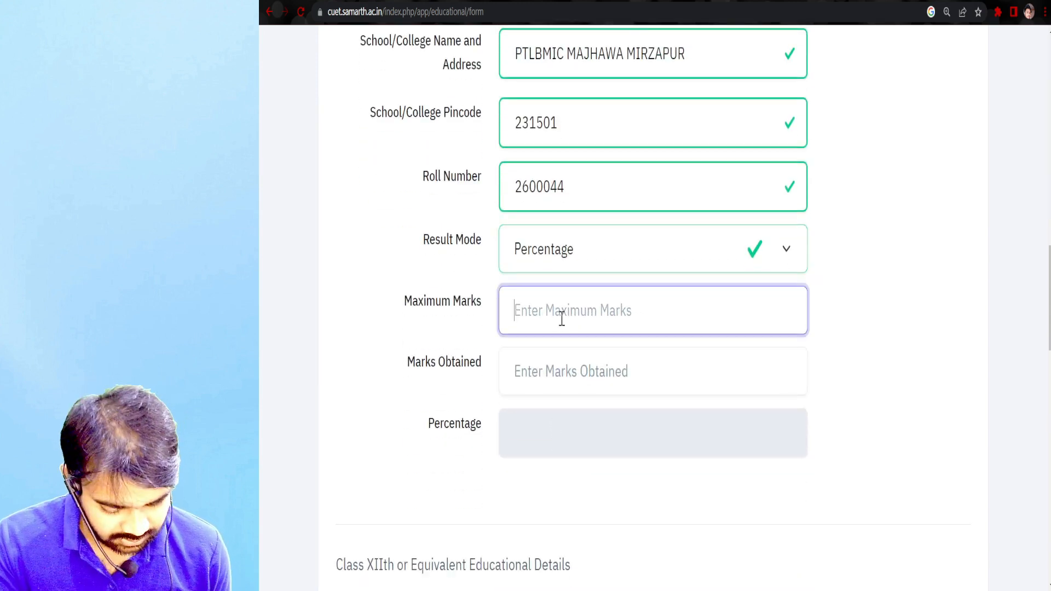
pyautogui.write('600')
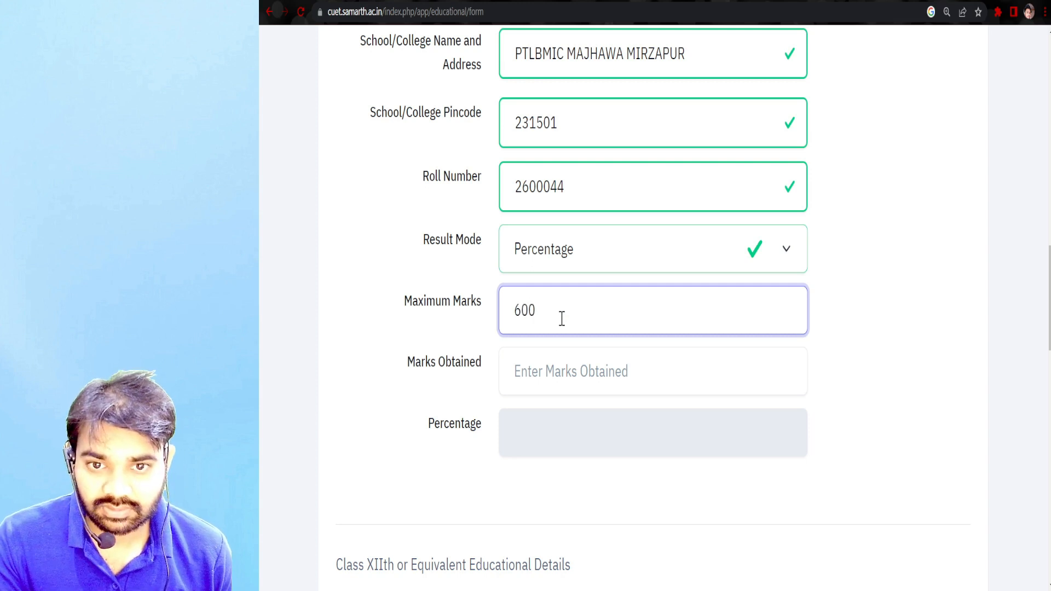
pyautogui.click(561, 377)
pyautogui.write('4')
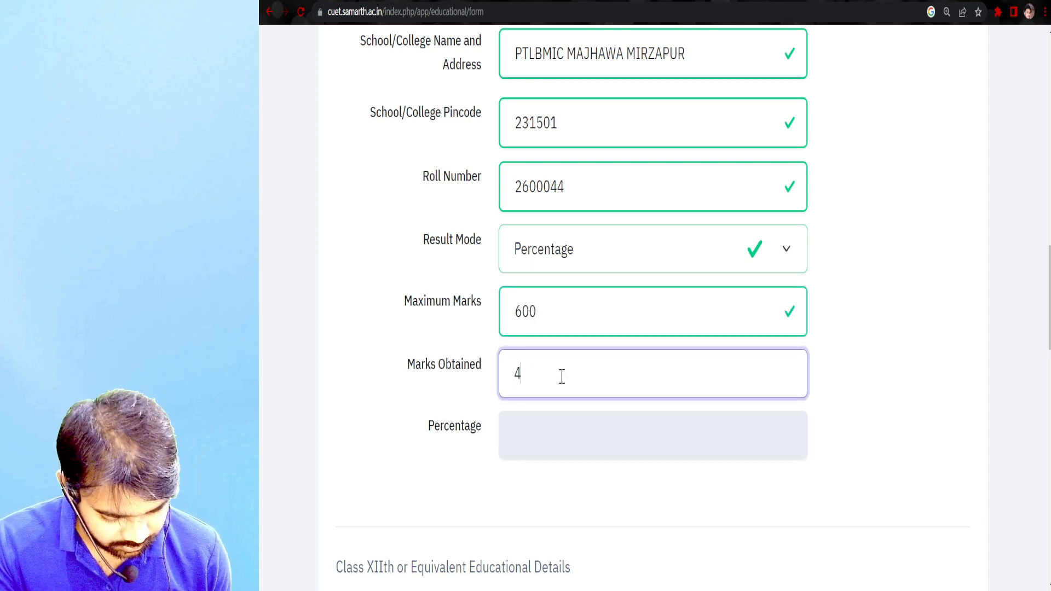
pyautogui.write('25')
pyautogui.scroll(-1, 606, 474)
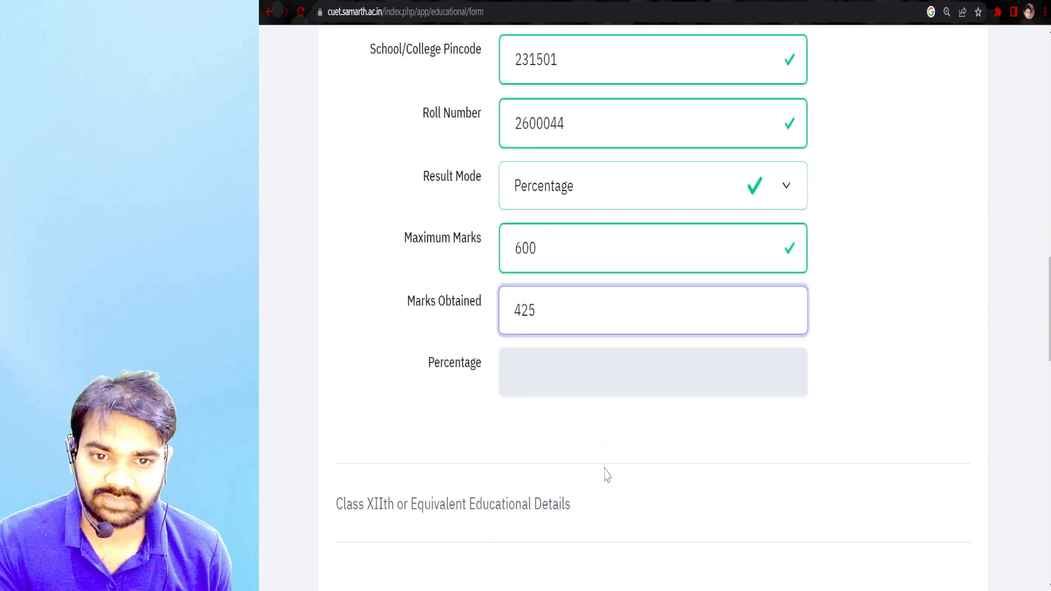
pyautogui.scroll(-2, 606, 474)
pyautogui.click(603, 284)
pyautogui.scroll(-2, 602, 284)
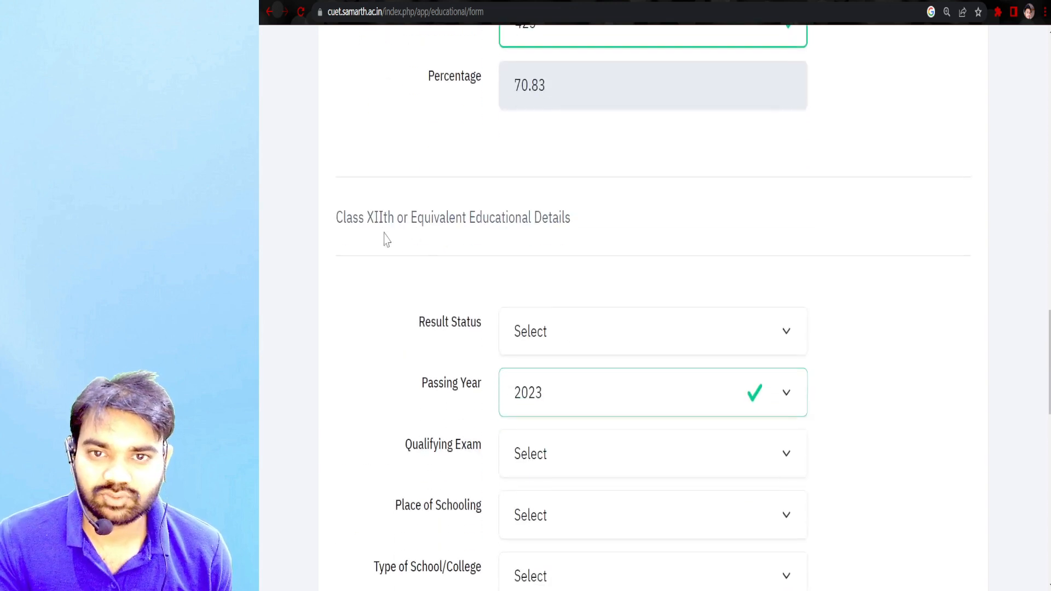
# Set the Class XII result status to Passed, passing year 2022, and qualifying exam 12th or Equivalent.
pyautogui.click(607, 340)
pyautogui.press('Down')
pyautogui.scroll(-2, 572, 418)
pyautogui.scroll(-1, 572, 419)
pyautogui.click(561, 268)
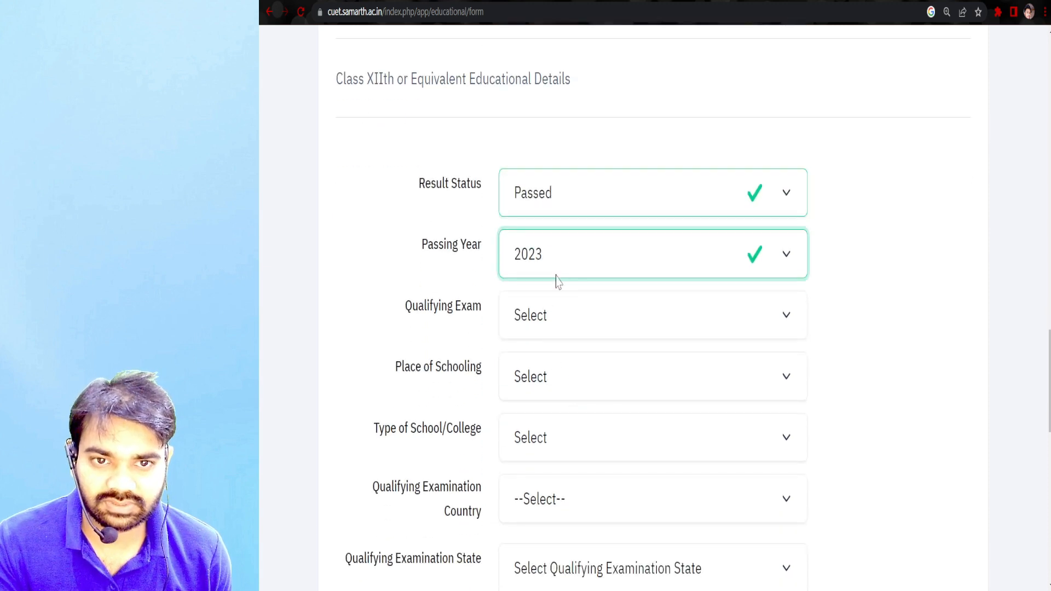
pyautogui.press('Down')
pyautogui.click(558, 325)
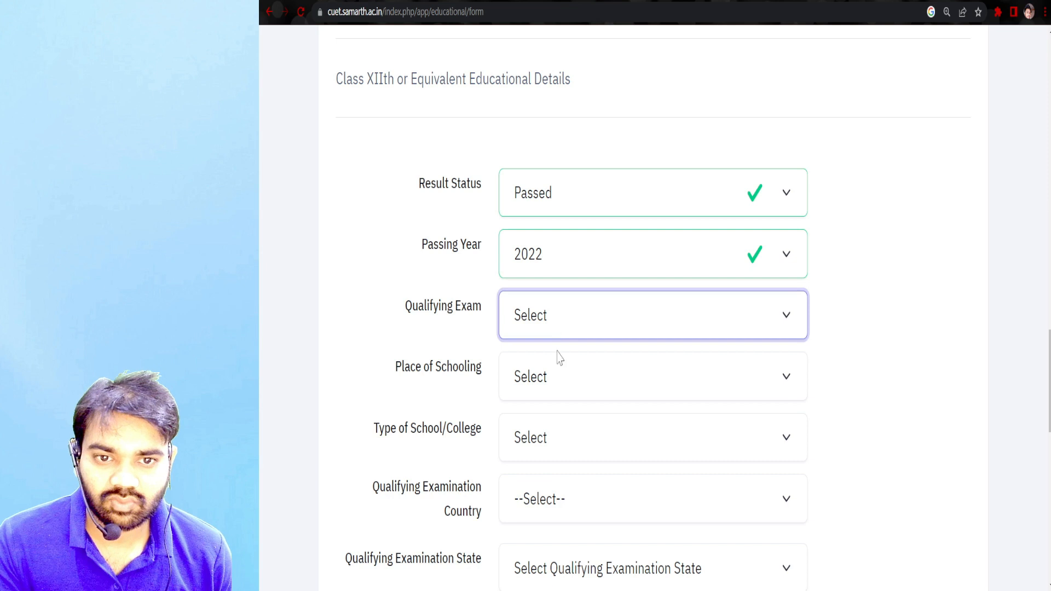
pyautogui.press('Down')
pyautogui.scroll(-1, 572, 374)
pyautogui.scroll(-2, 572, 374)
# Set schooling place to Rural, school type Government Aided Private, and examination country India.
pyautogui.click(553, 250)
pyautogui.press('Down')
pyautogui.click(550, 299)
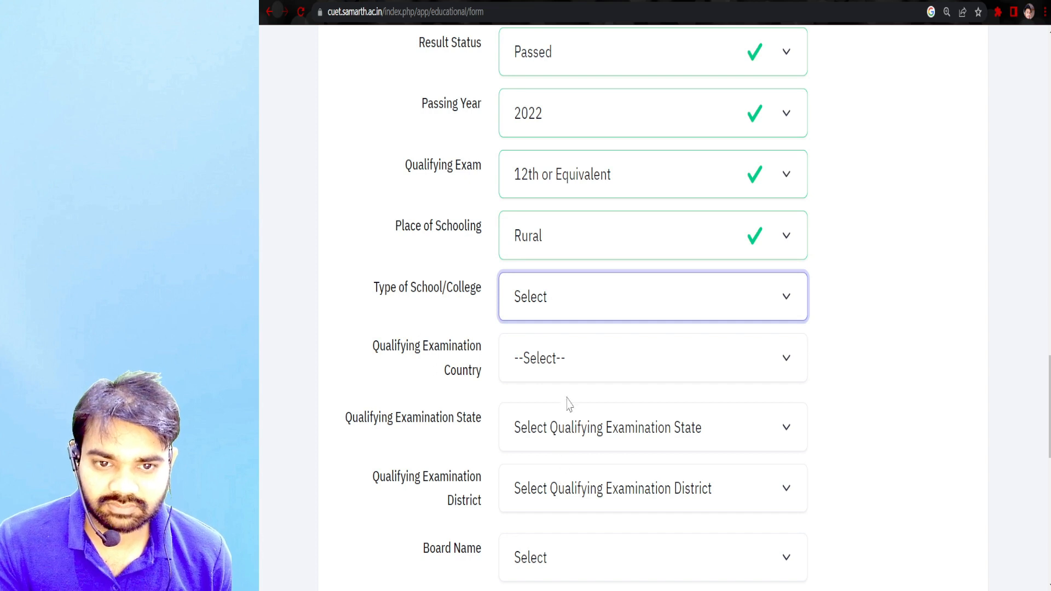
pyautogui.press('Down')
pyautogui.scroll(-1, 568, 404)
pyautogui.click(575, 289)
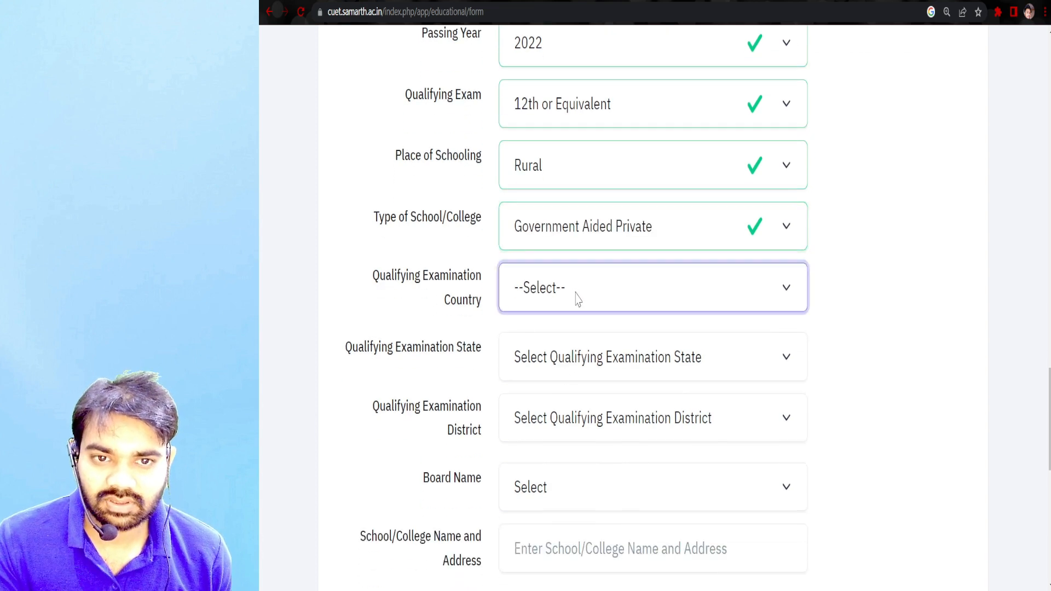
pyautogui.press('Down')
pyautogui.scroll(-2, 554, 362)
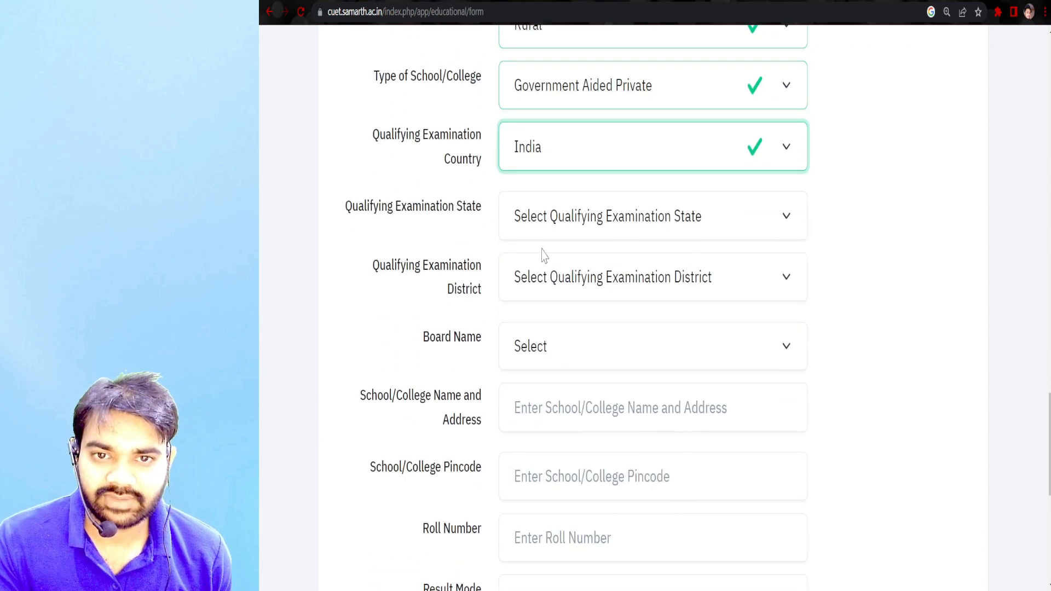
# Choose Uttar Pradesh, district Varanasi (correcting Mirzapur), and Board of High School and Intermediate.
pyautogui.click(587, 235)
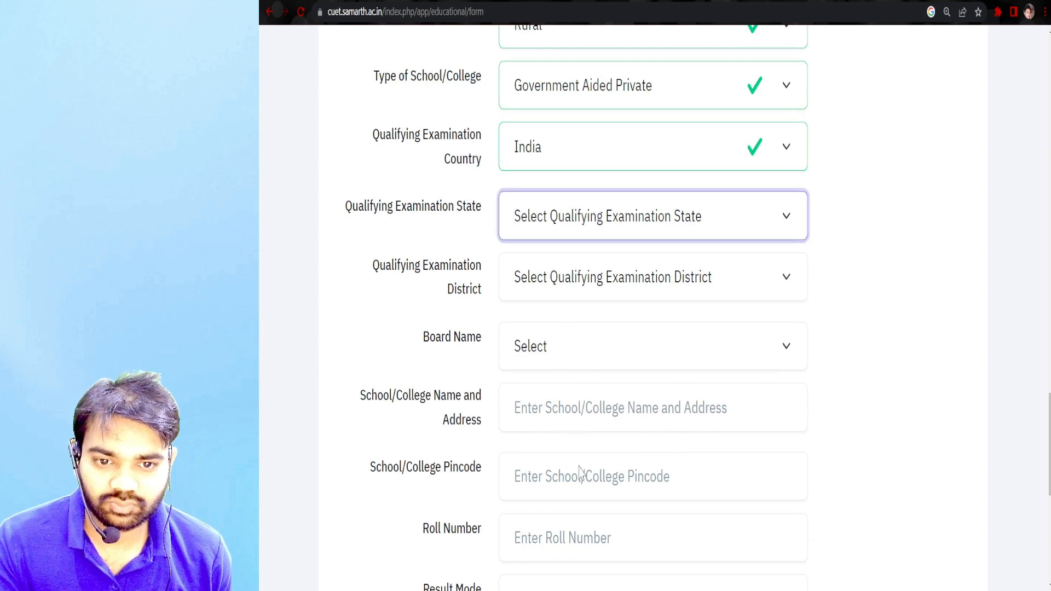
pyautogui.press('u')
pyautogui.click(549, 283)
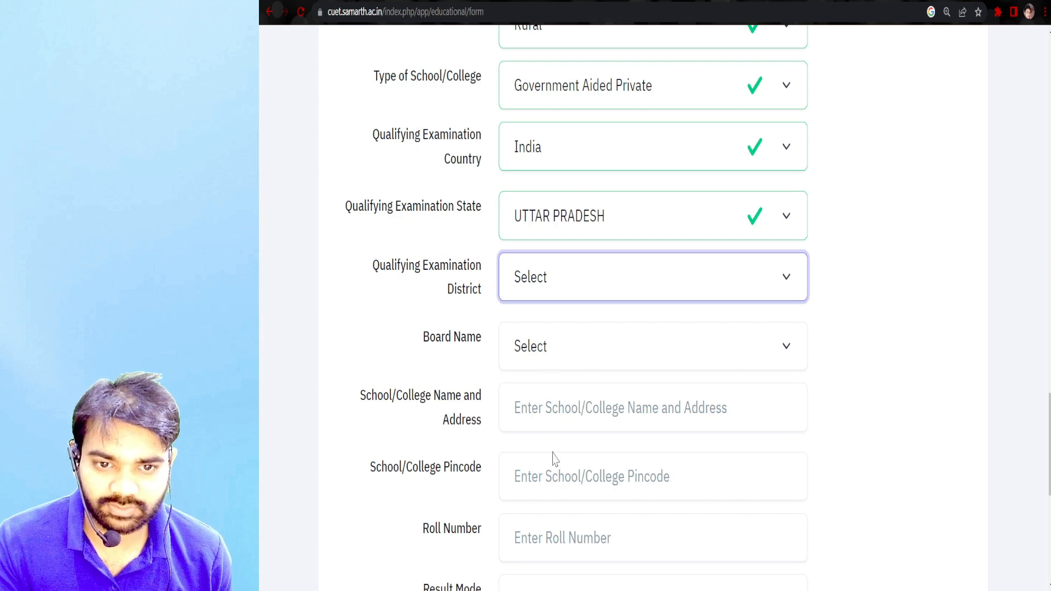
pyautogui.press('m')
pyautogui.press('i')
pyautogui.press('Tab')
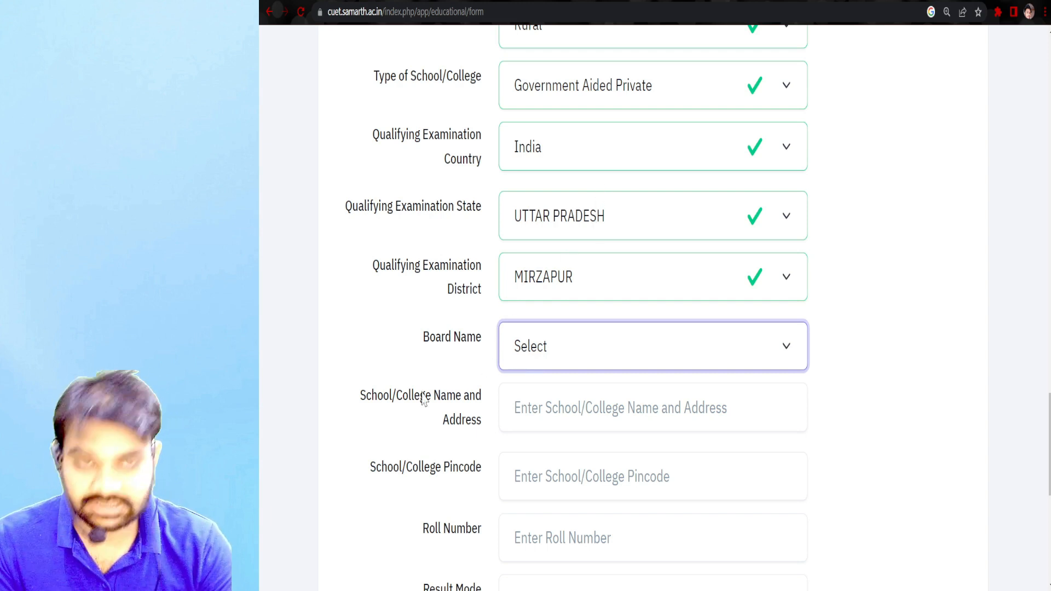
pyautogui.click(387, 353)
pyautogui.click(552, 299)
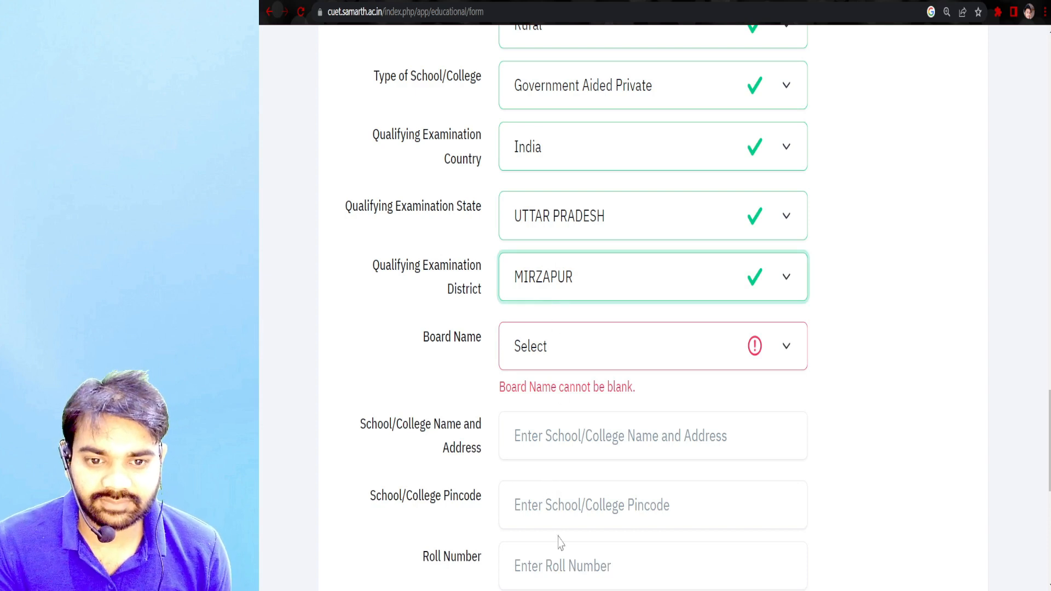
pyautogui.press('v')
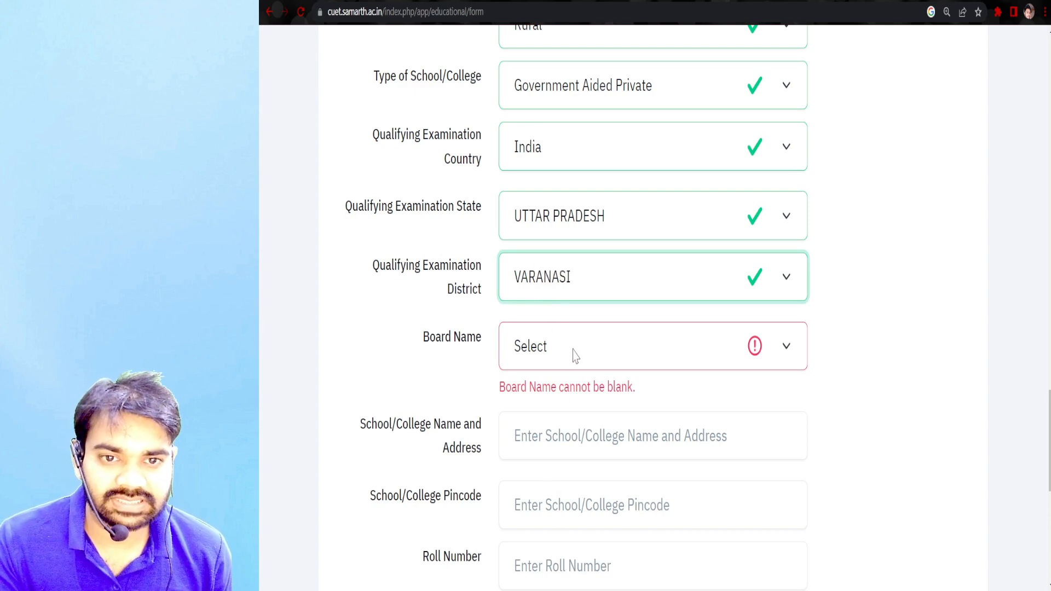
pyautogui.press('Tab')
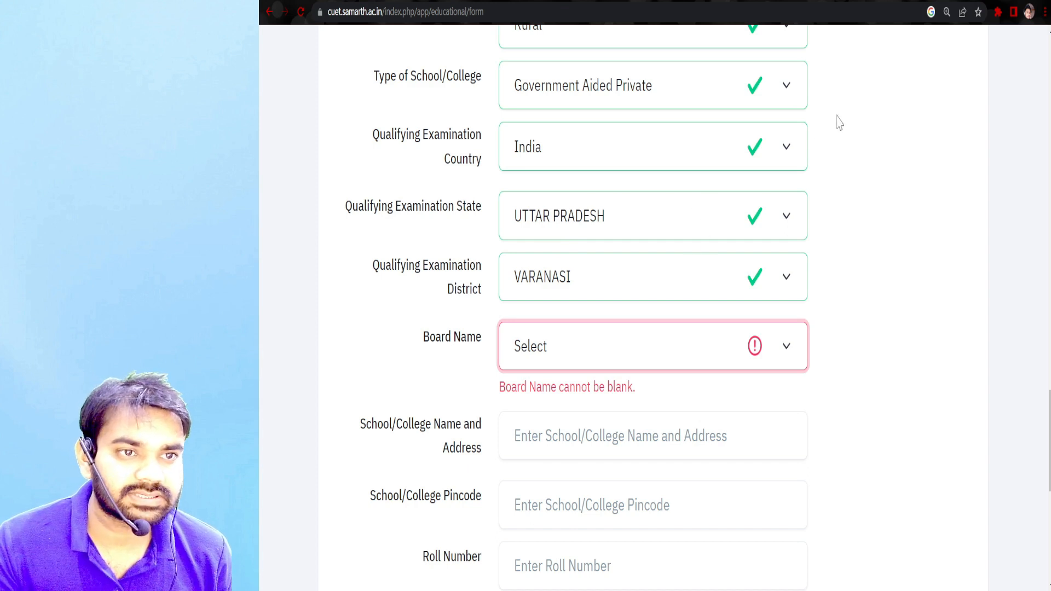
pyautogui.click(786, 131)
# Enter school 'JIC KHOCHAWAN VARANASI', pincode 221304, and the roll number.
pyautogui.scroll(-1, 595, 383)
pyautogui.click(566, 331)
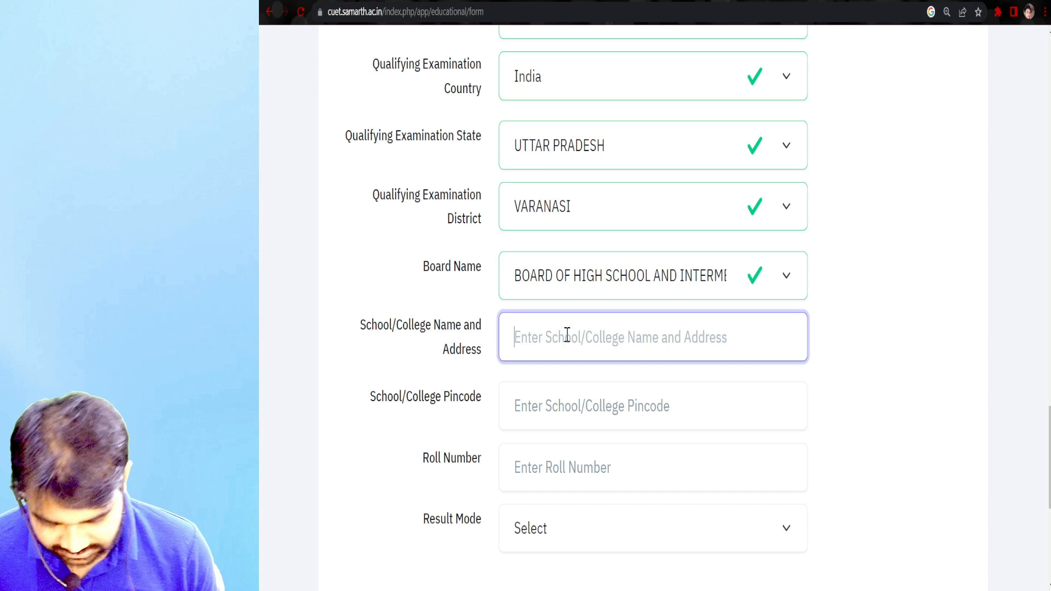
pyautogui.write('JIC')
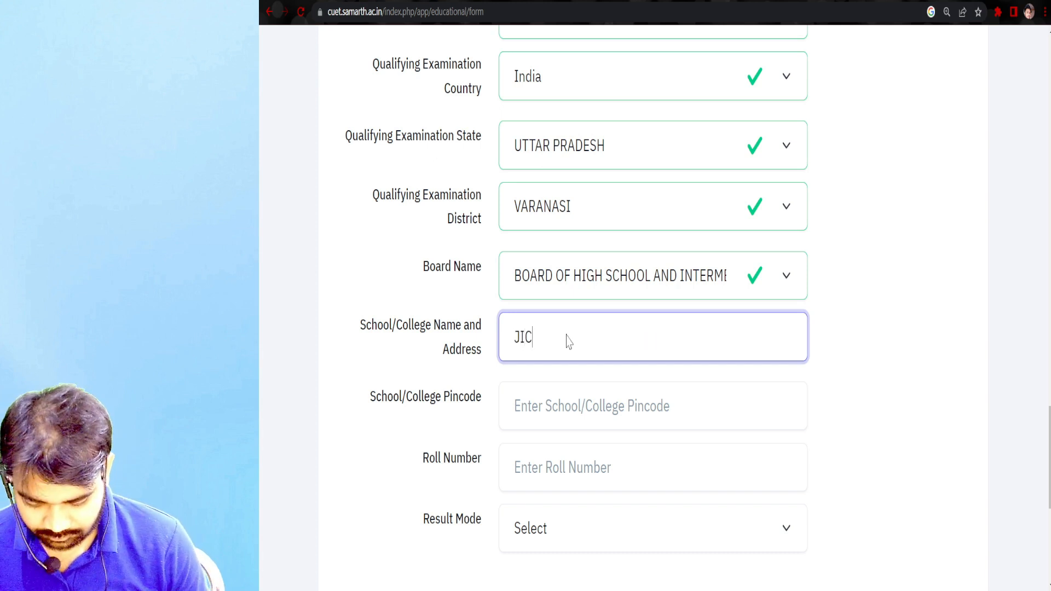
pyautogui.write(' KHOCHAWA')
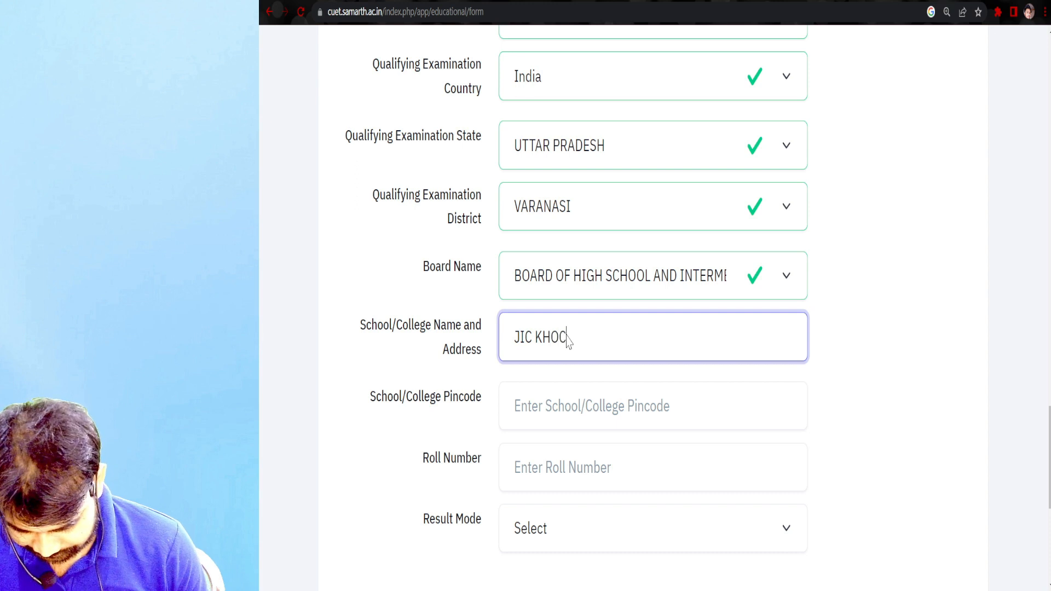
pyautogui.write('N ')
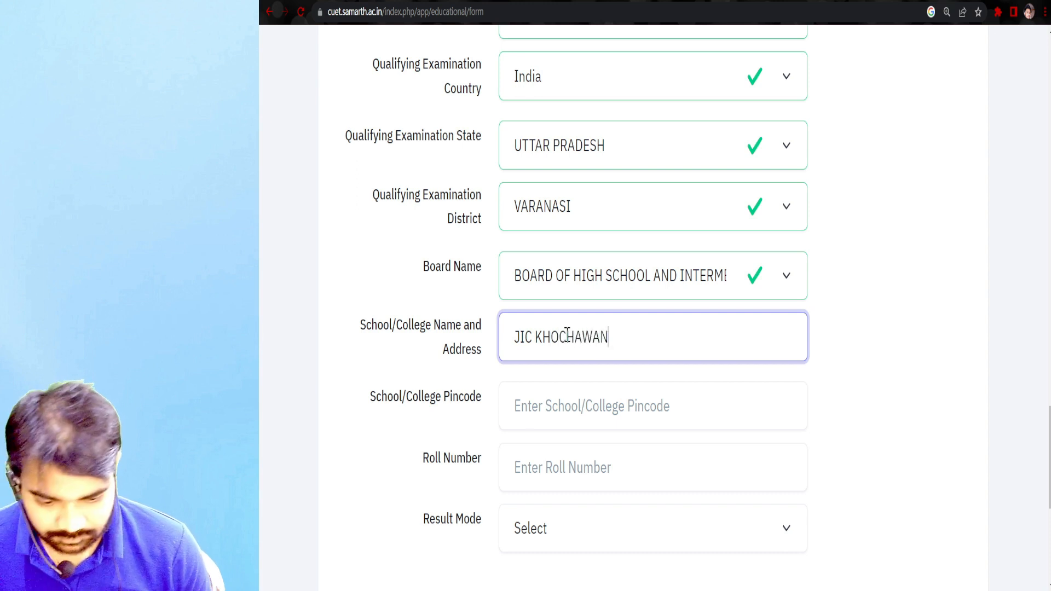
pyautogui.write('VARANASI')
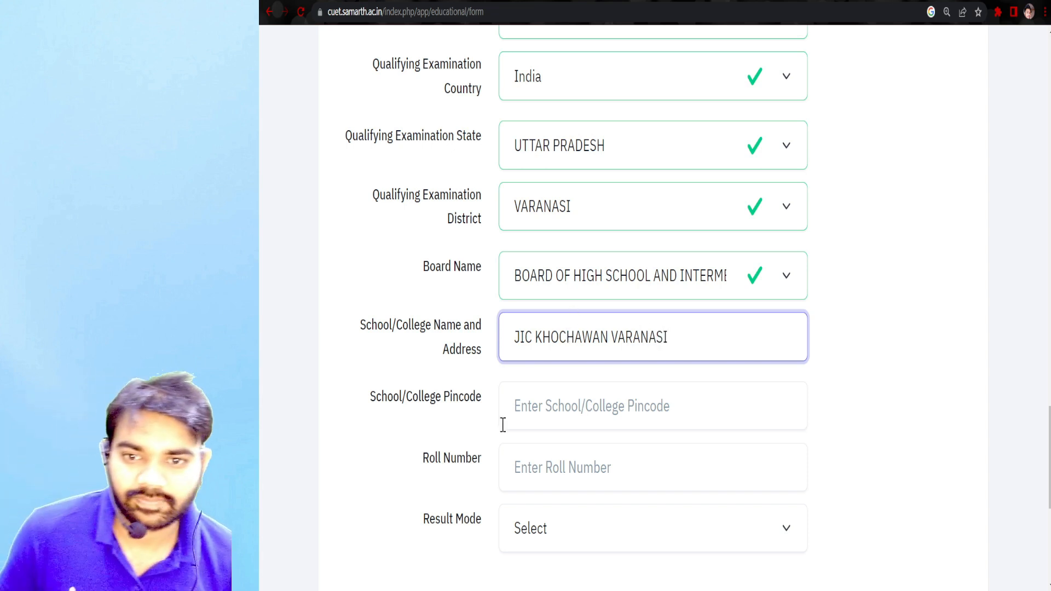
pyautogui.click(562, 416)
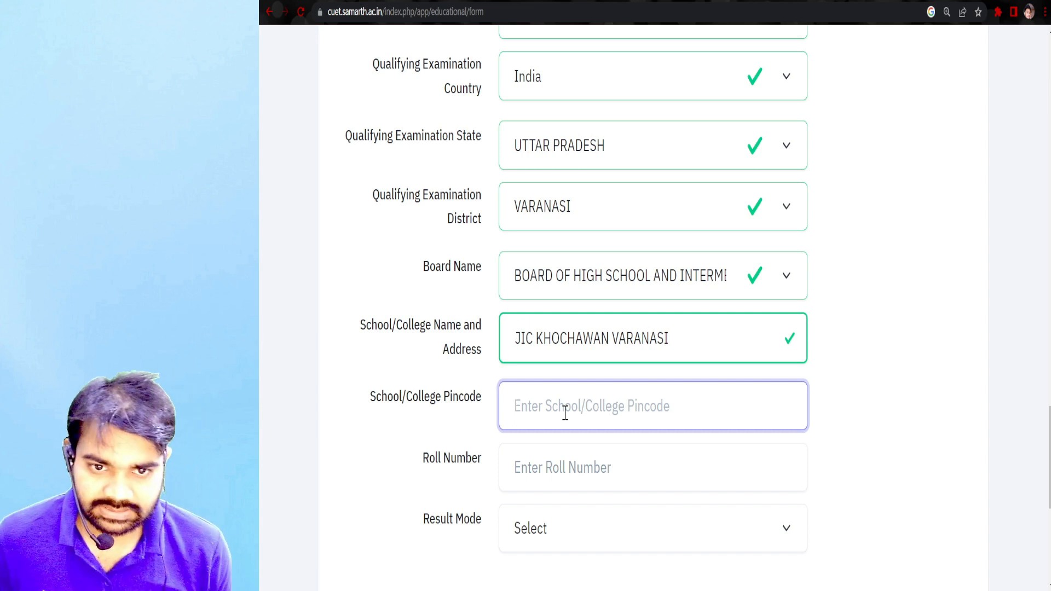
pyautogui.write('221304')
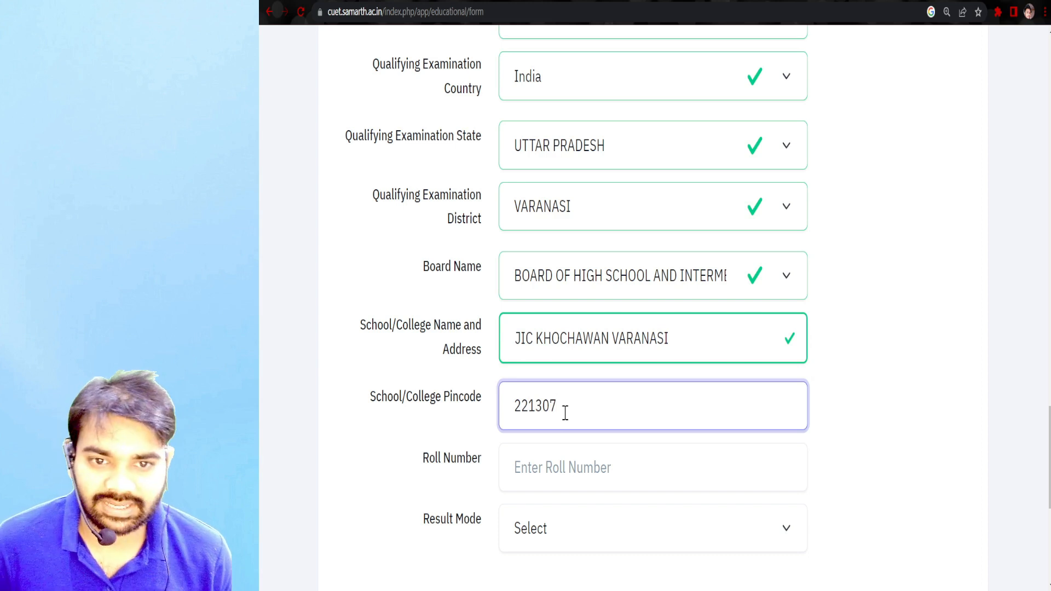
pyautogui.click(554, 468)
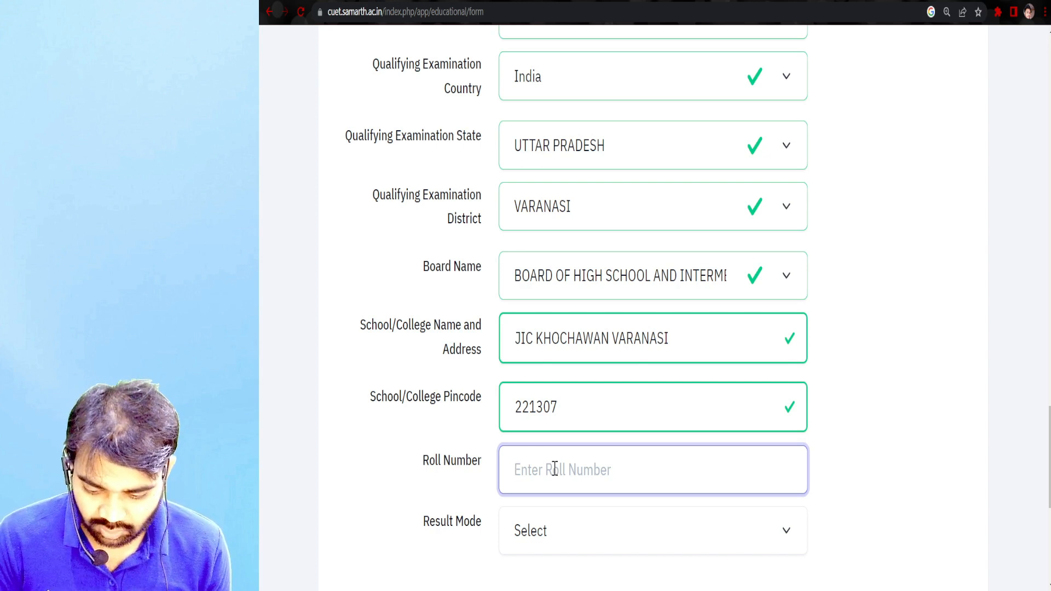
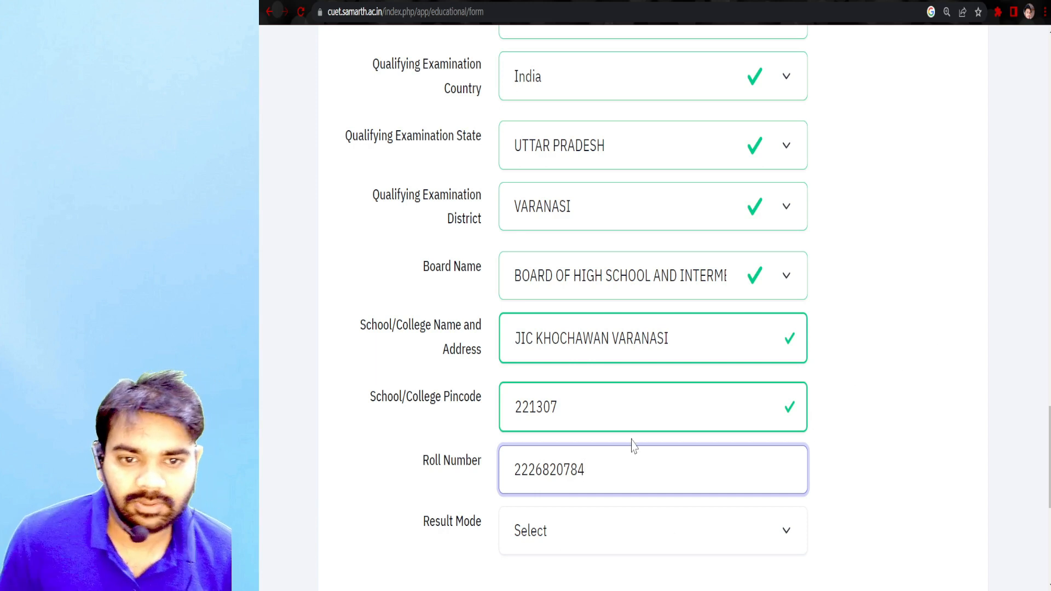
# Set the result mode to Percentage with maximum marks 500 and marks obtained 325.
pyautogui.scroll(-3, 602, 438)
pyautogui.press('Tab')
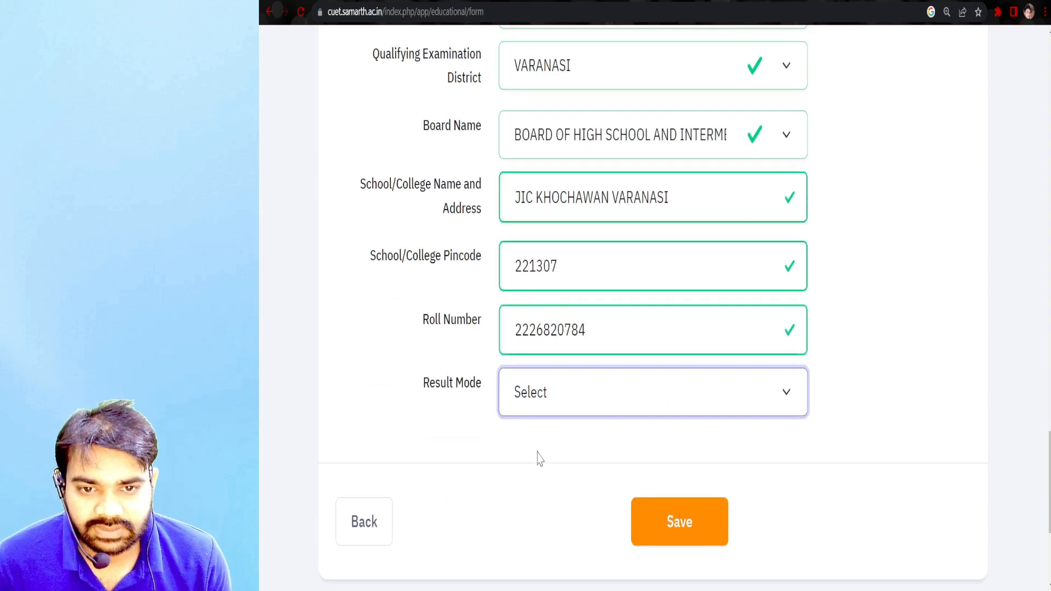
pyautogui.press('Down')
pyautogui.click(544, 454)
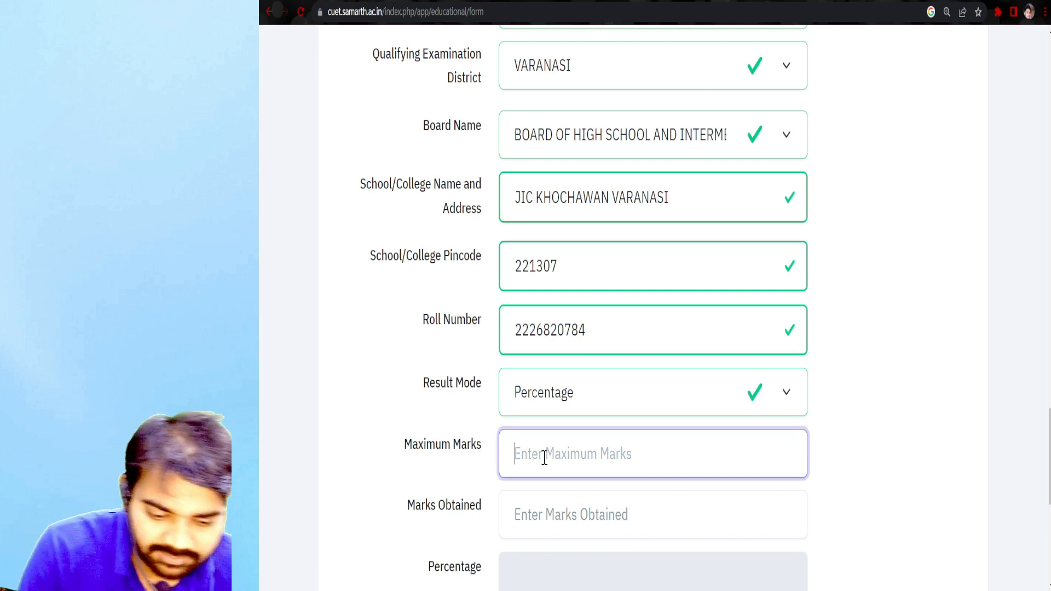
pyautogui.write('500')
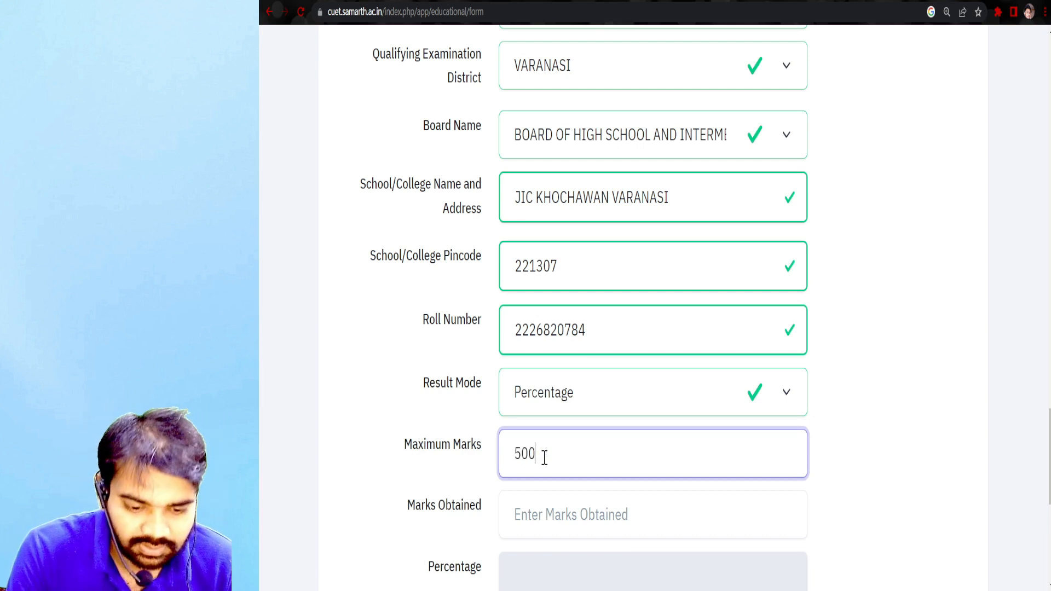
pyautogui.click(544, 526)
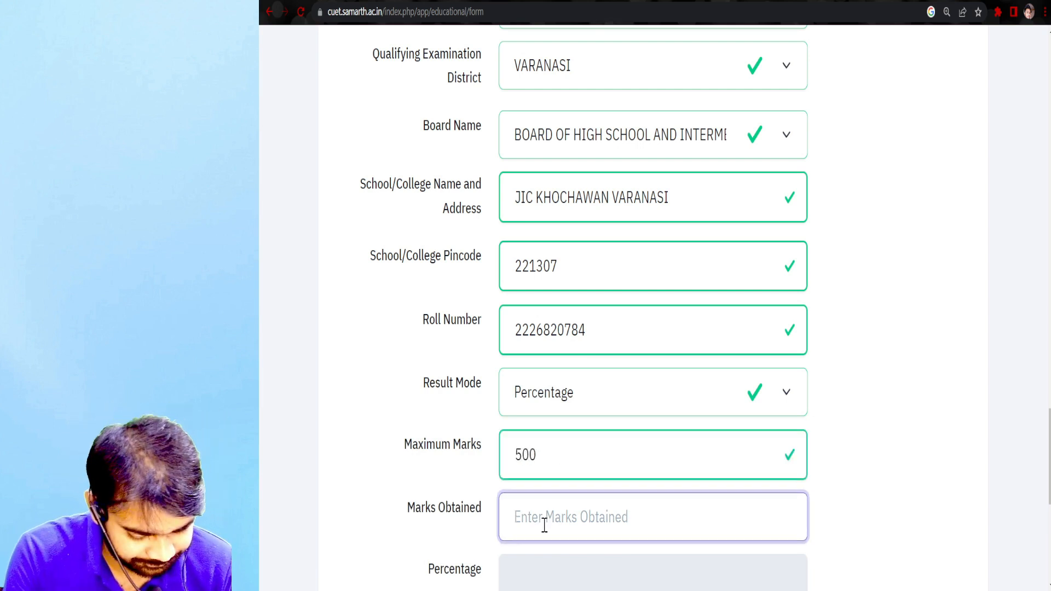
pyautogui.write('325')
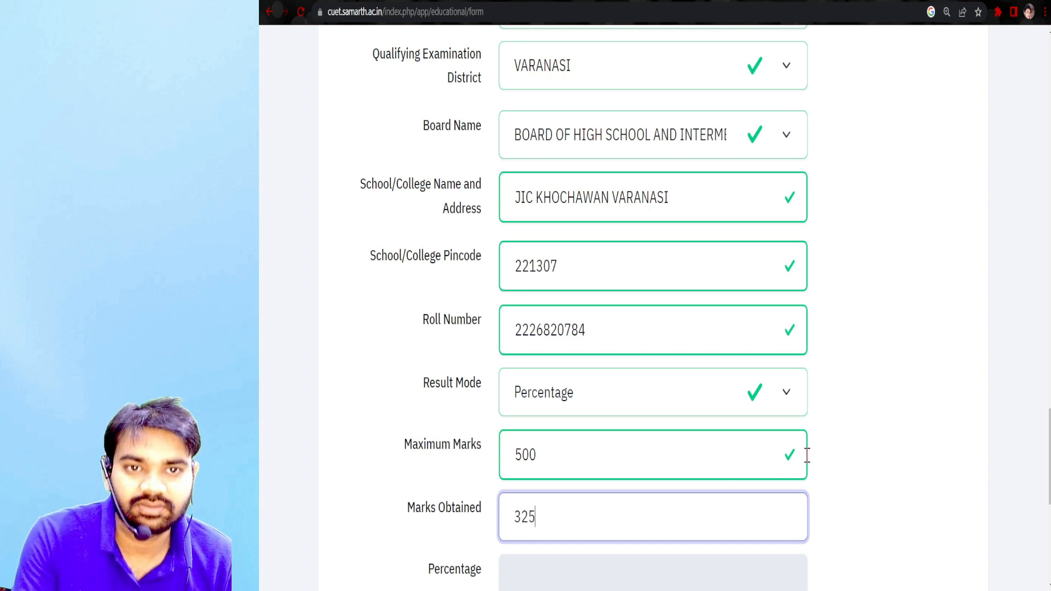
# Recheck the Class XII marks entry and save the educational details.
pyautogui.scroll(6, 566, 424)
pyautogui.scroll(6, 573, 392)
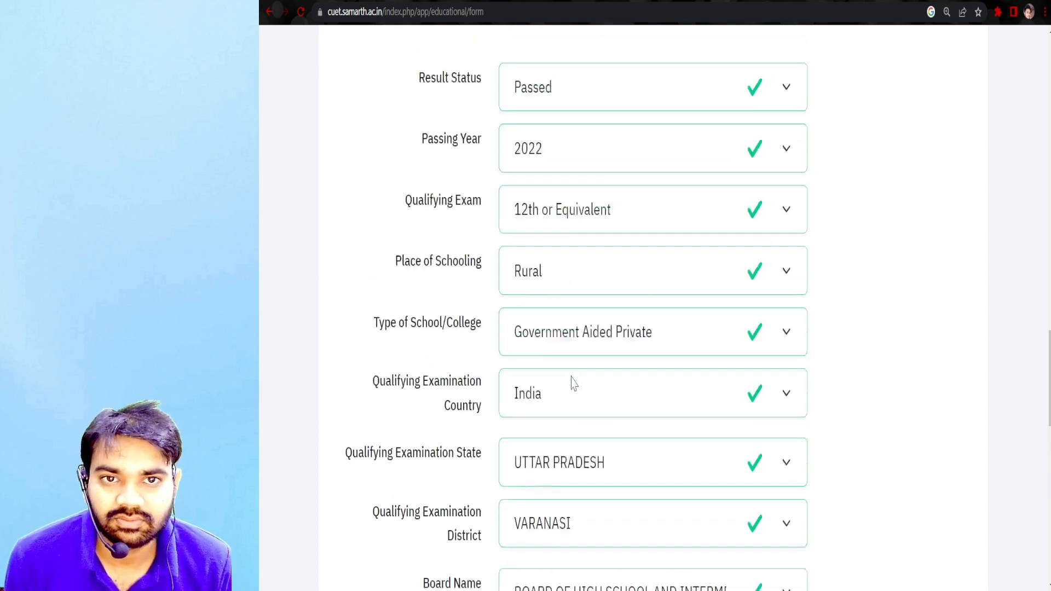
pyautogui.click(551, 176)
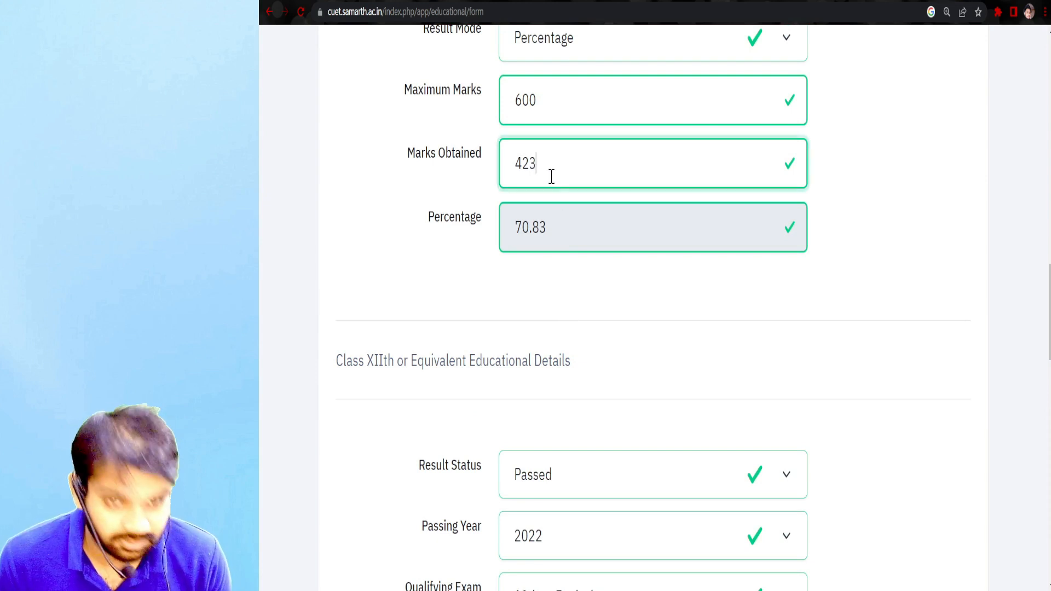
pyautogui.scroll(-13, 640, 269)
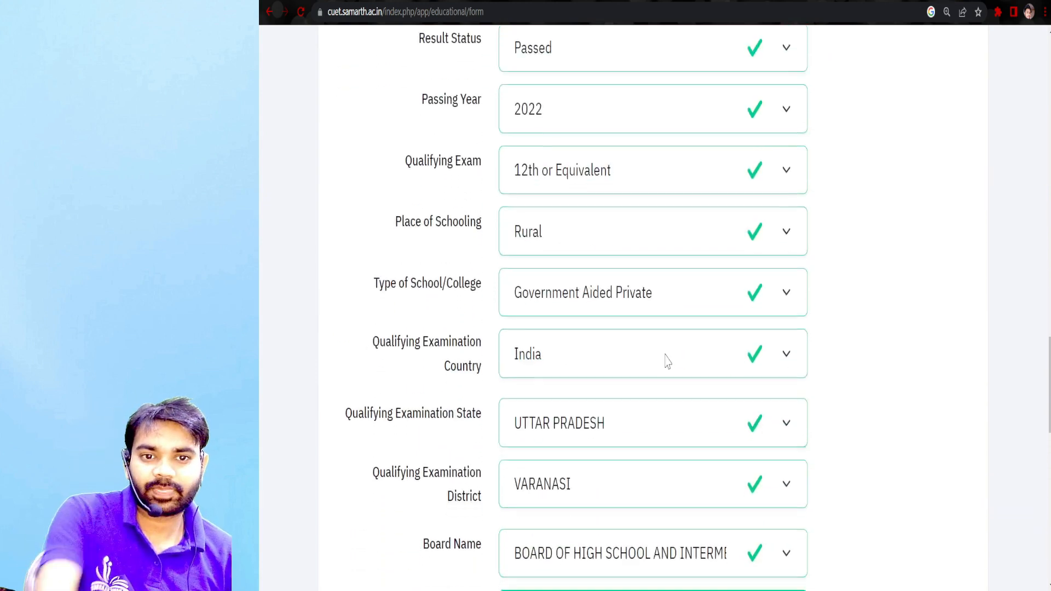
pyautogui.scroll(-5, 648, 356)
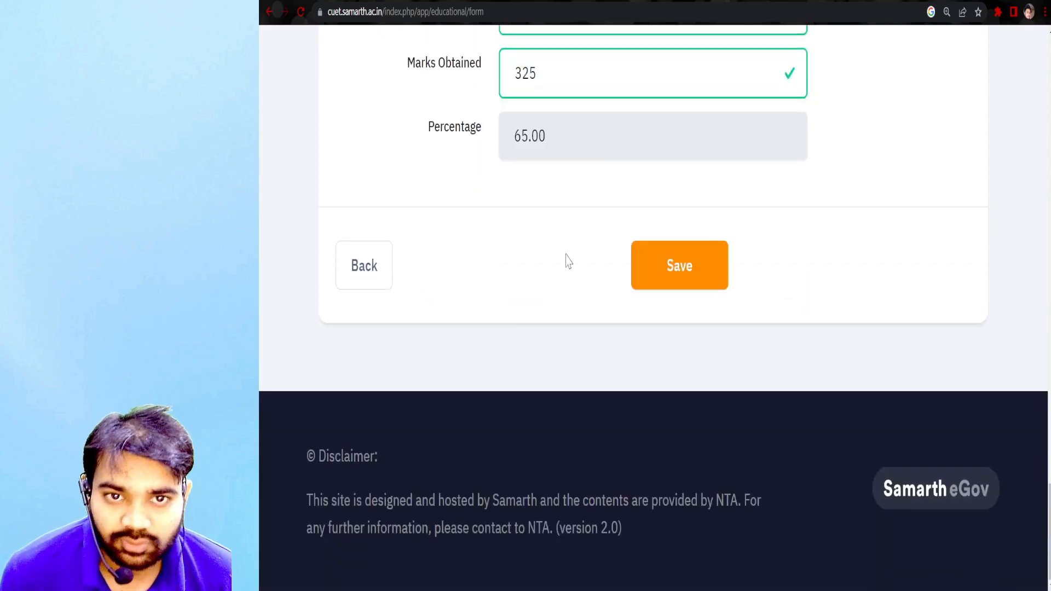
pyautogui.click(689, 275)
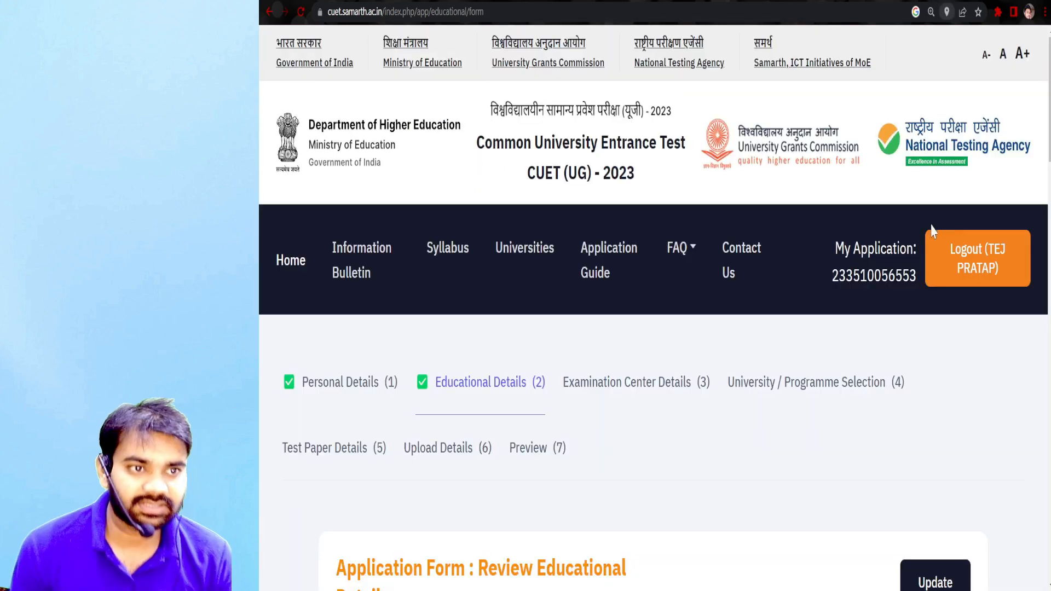
# Set the first exam centre preference to Varanasi, Uttar Pradesh.
pyautogui.scroll(-15, 570, 330)
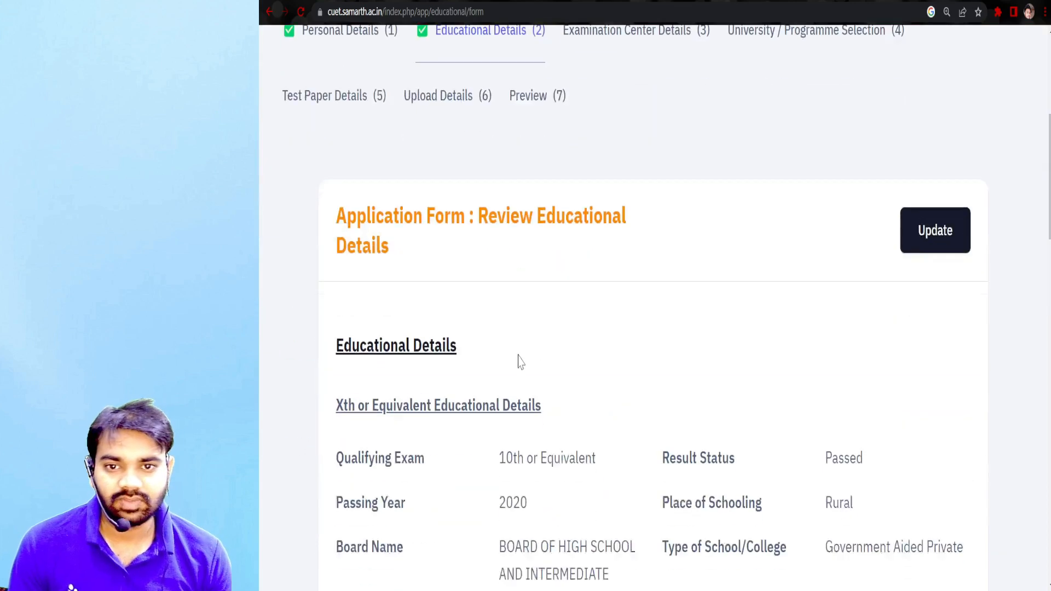
pyautogui.scroll(-12, 606, 372)
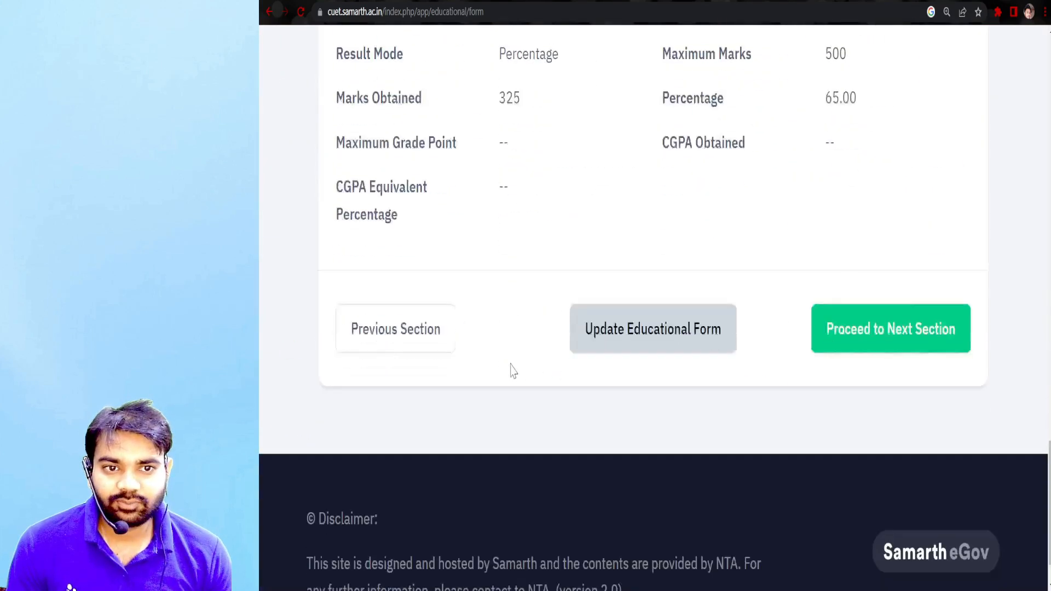
pyautogui.click(908, 270)
pyautogui.scroll(-7, 722, 397)
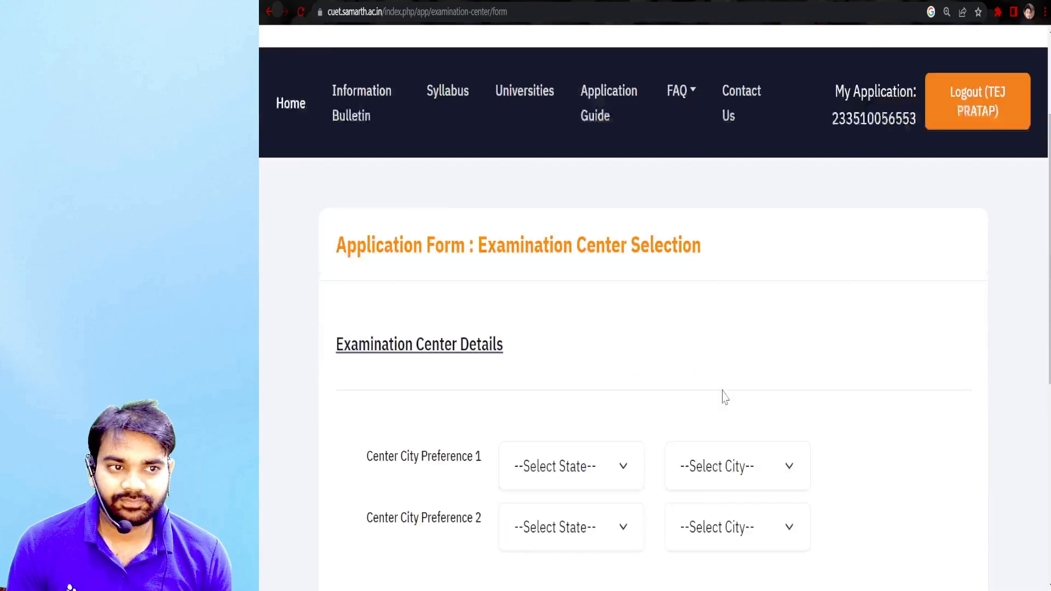
pyautogui.click(568, 211)
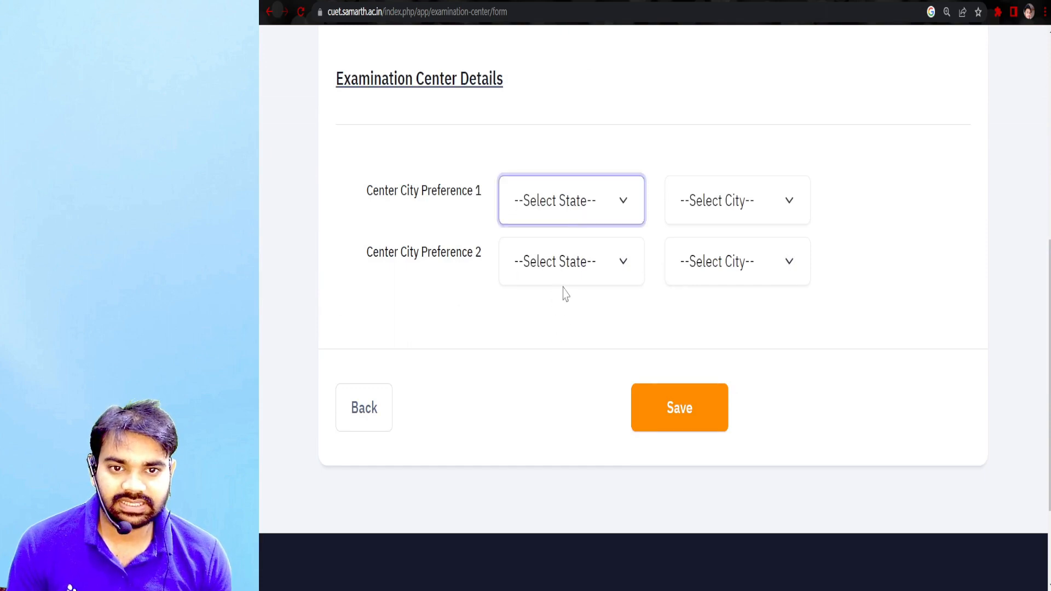
pyautogui.click(579, 308)
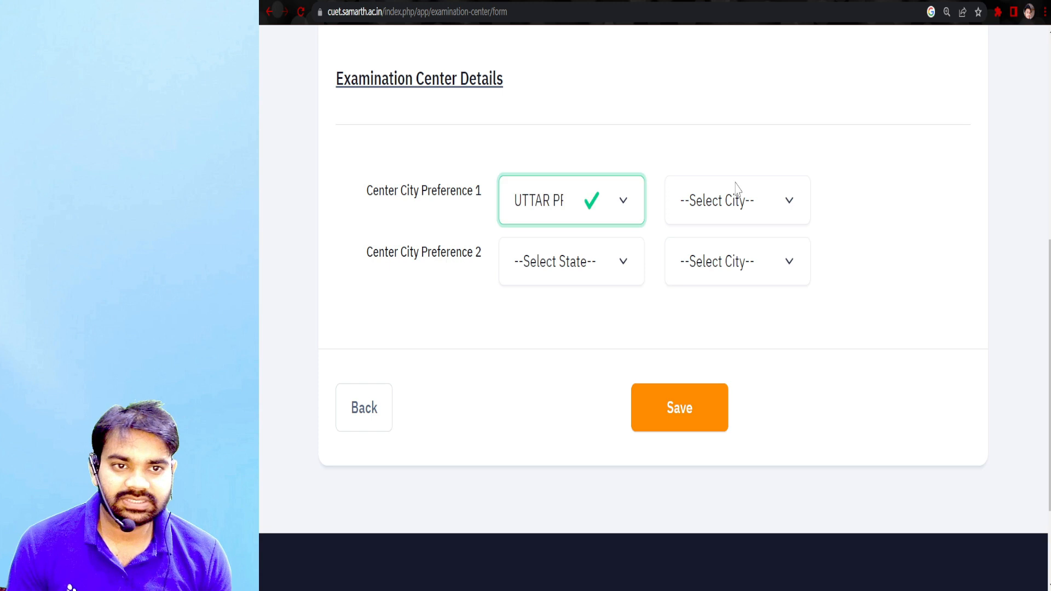
pyautogui.click(748, 198)
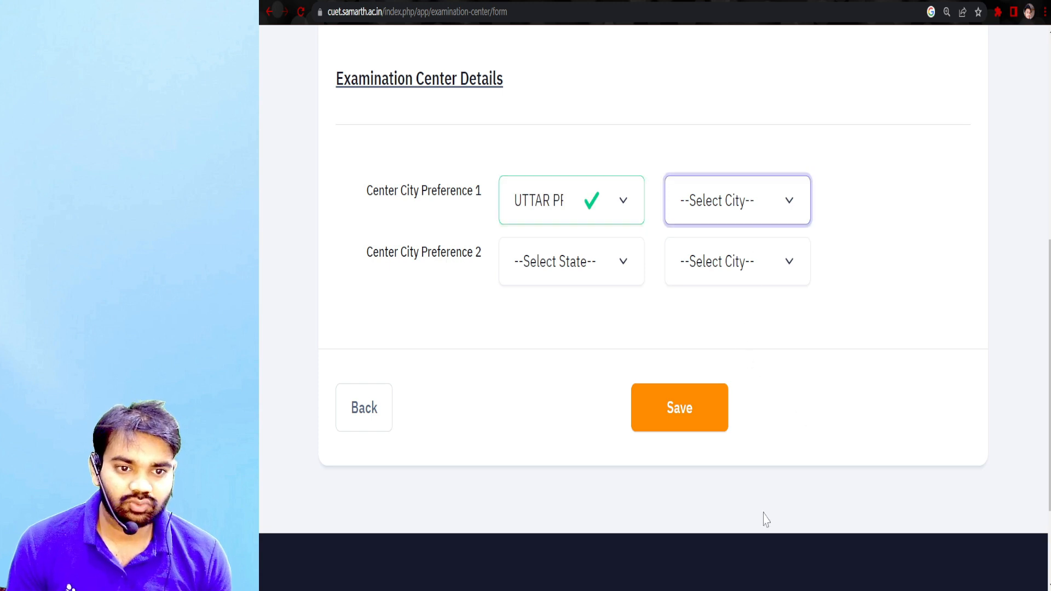
pyautogui.click(733, 585)
# Set the second preference to Allahabad/Prayagraj, Uttar Pradesh, and save the centre choices.
pyautogui.click(569, 265)
pyautogui.click(557, 371)
pyautogui.click(762, 258)
pyautogui.click(774, 368)
pyautogui.scroll(-2, 630, 366)
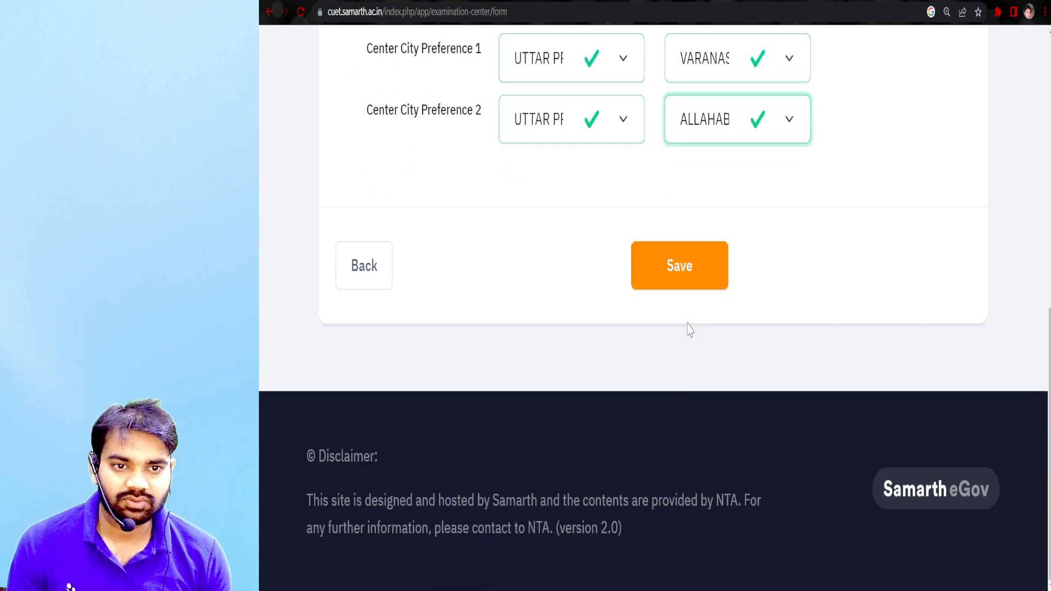
pyautogui.click(692, 274)
pyautogui.scroll(-4, 793, 445)
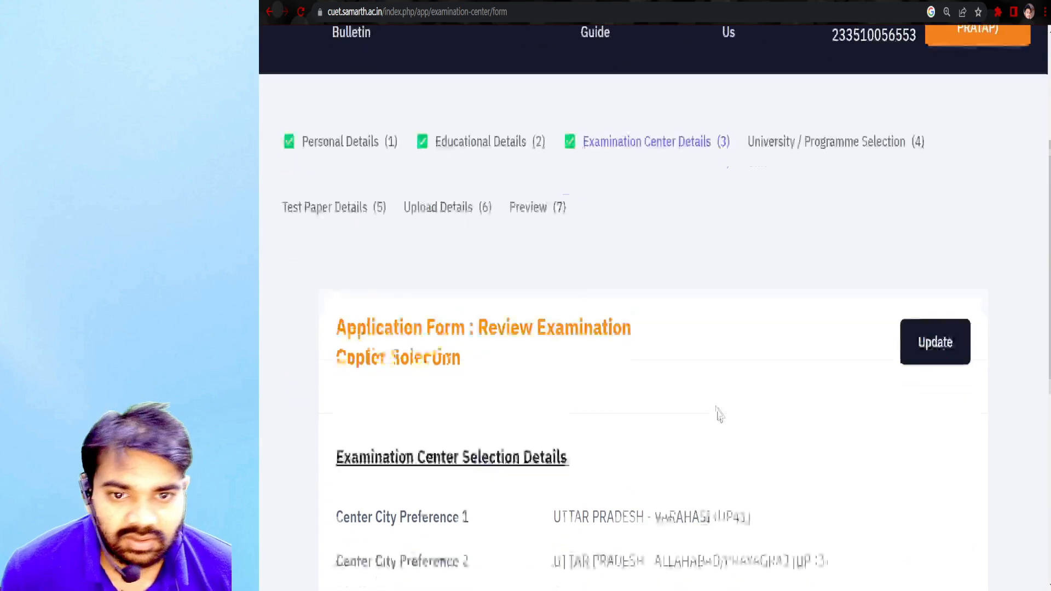
pyautogui.scroll(-6, 719, 414)
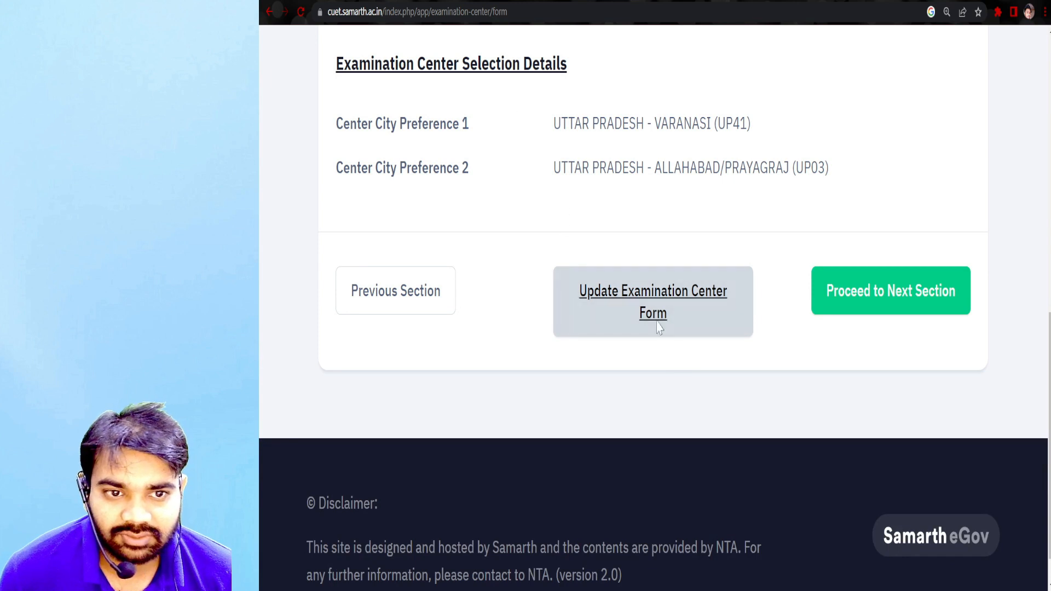
pyautogui.click(886, 305)
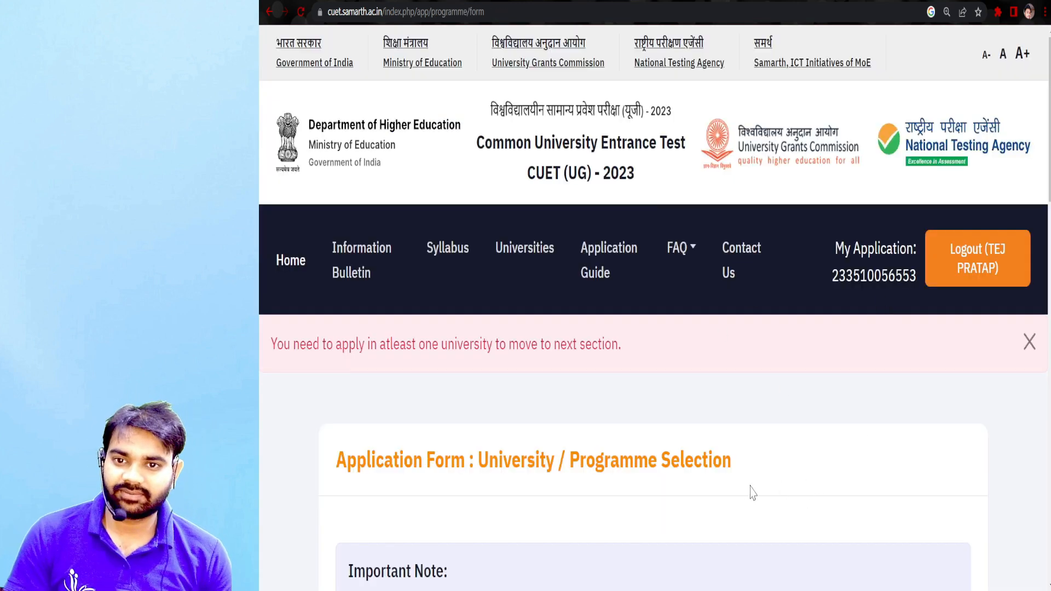
# Add Banaras Hindu University's B.A. (Hons.) in Social Sciences programme.
pyautogui.scroll(-10, 676, 481)
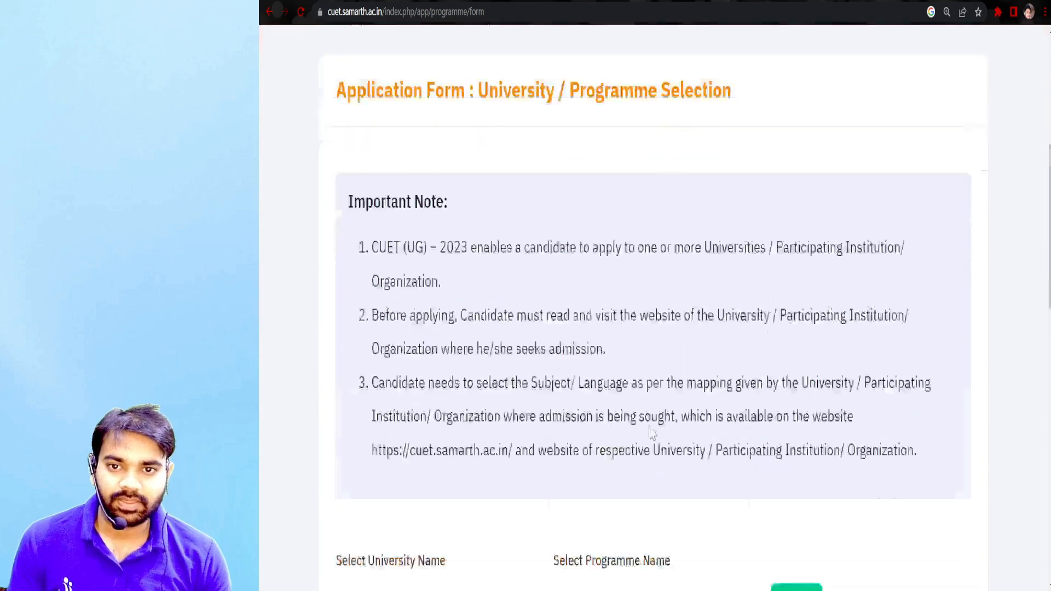
pyautogui.scroll(4, 395, 182)
pyautogui.scroll(4, 395, 184)
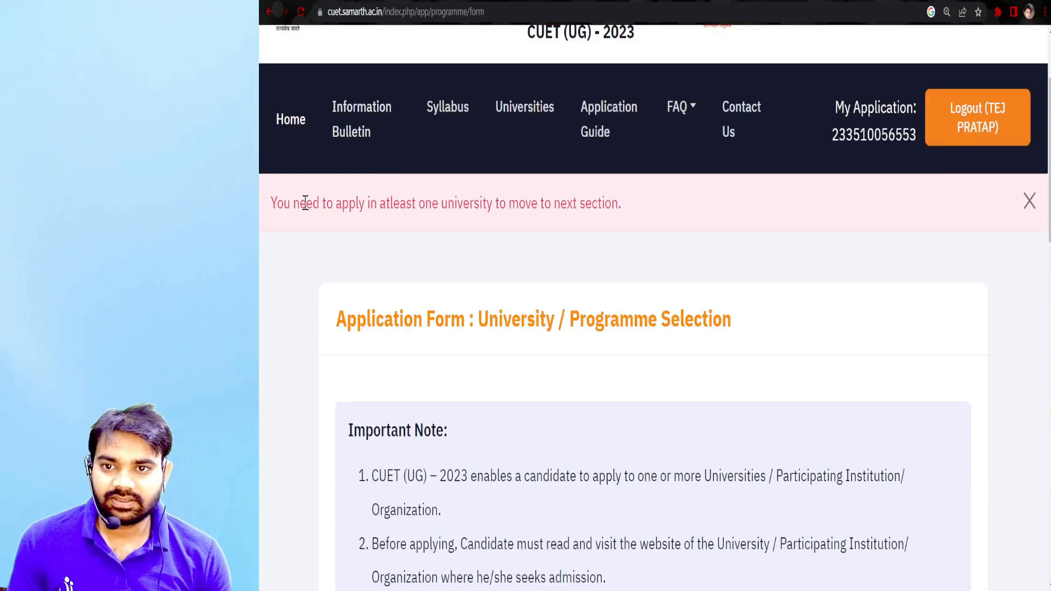
pyautogui.moveTo(338, 208); pyautogui.dragTo(530, 230)
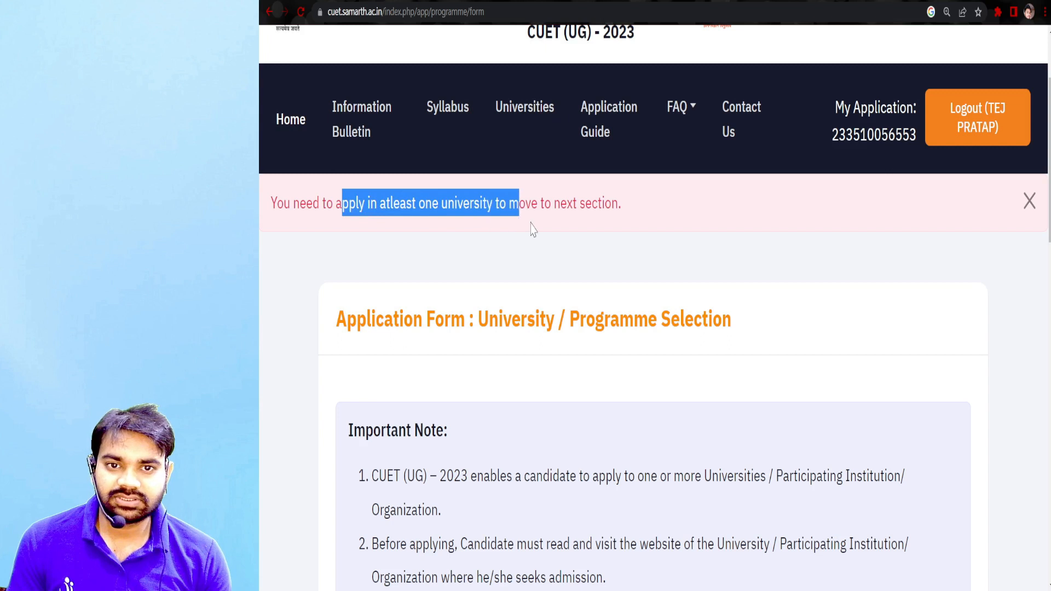
pyautogui.moveTo(601, 246); pyautogui.dragTo(622, 270)
pyautogui.scroll(-9, 622, 271)
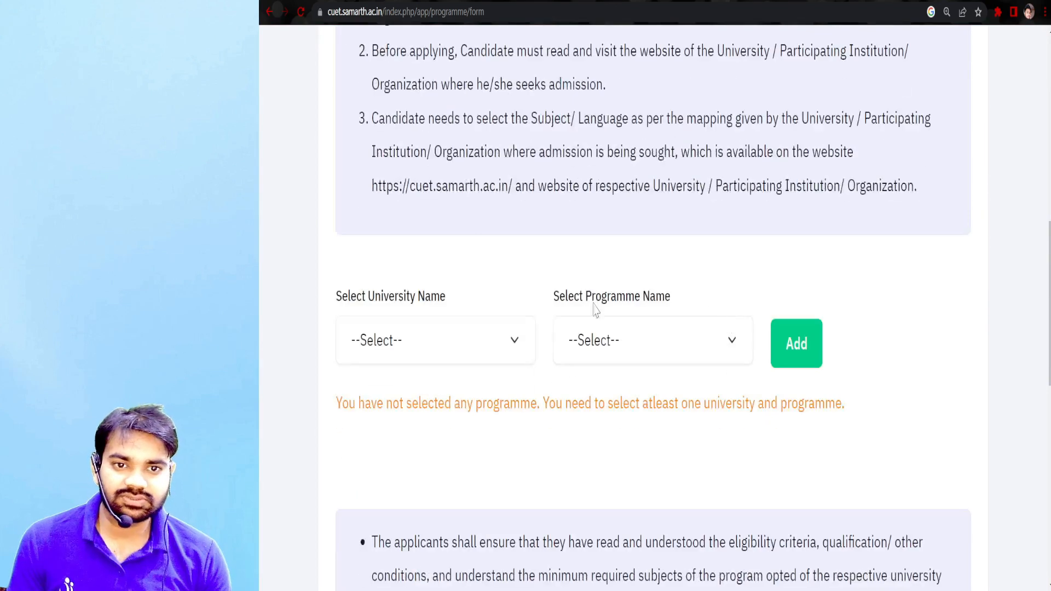
pyautogui.click(477, 348)
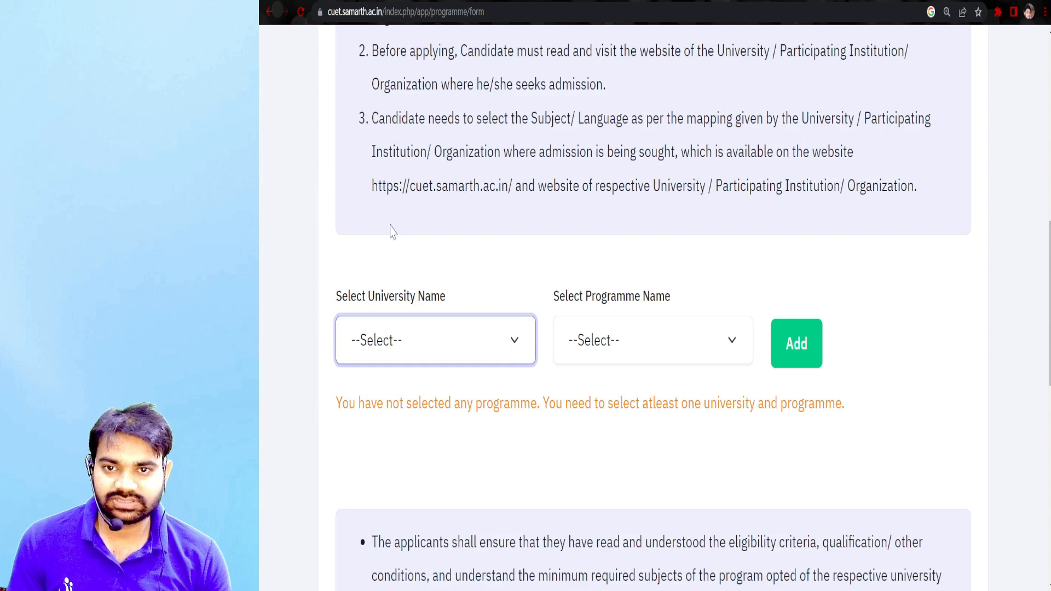
pyautogui.click(404, 215)
pyautogui.click(612, 337)
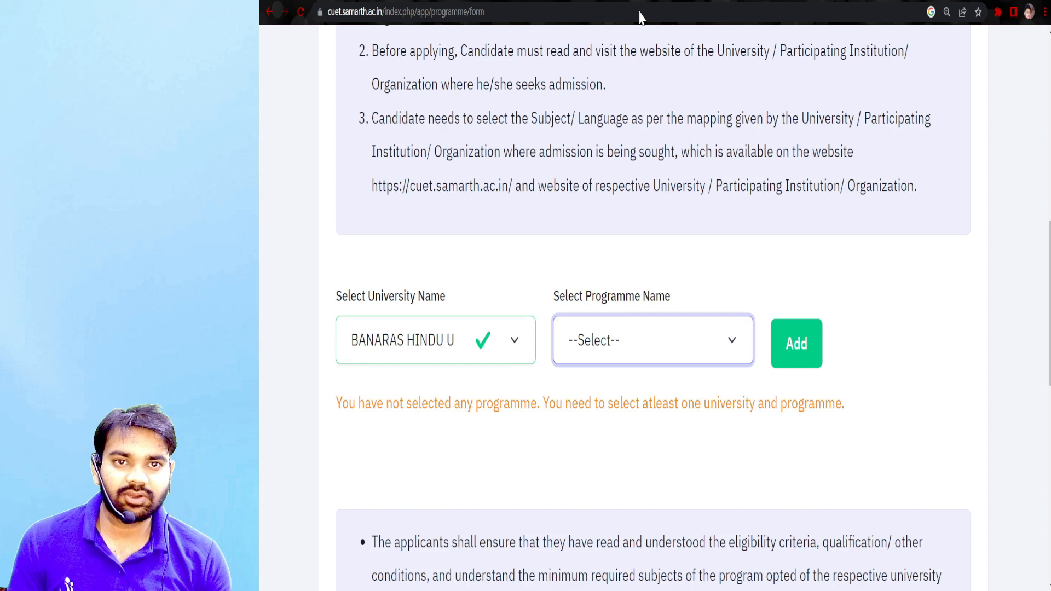
pyautogui.press('Down')
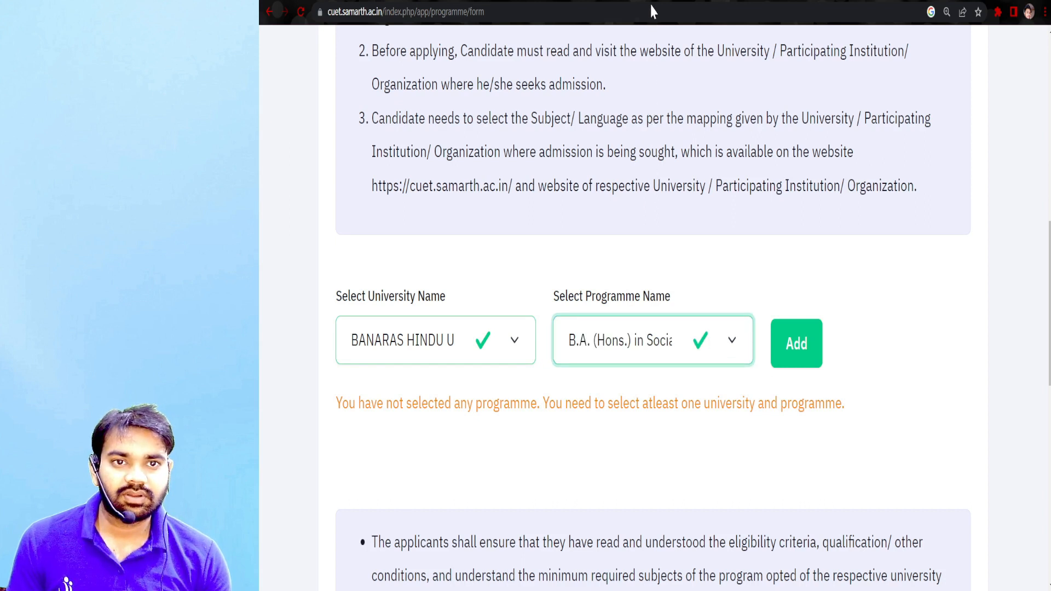
pyautogui.click(814, 346)
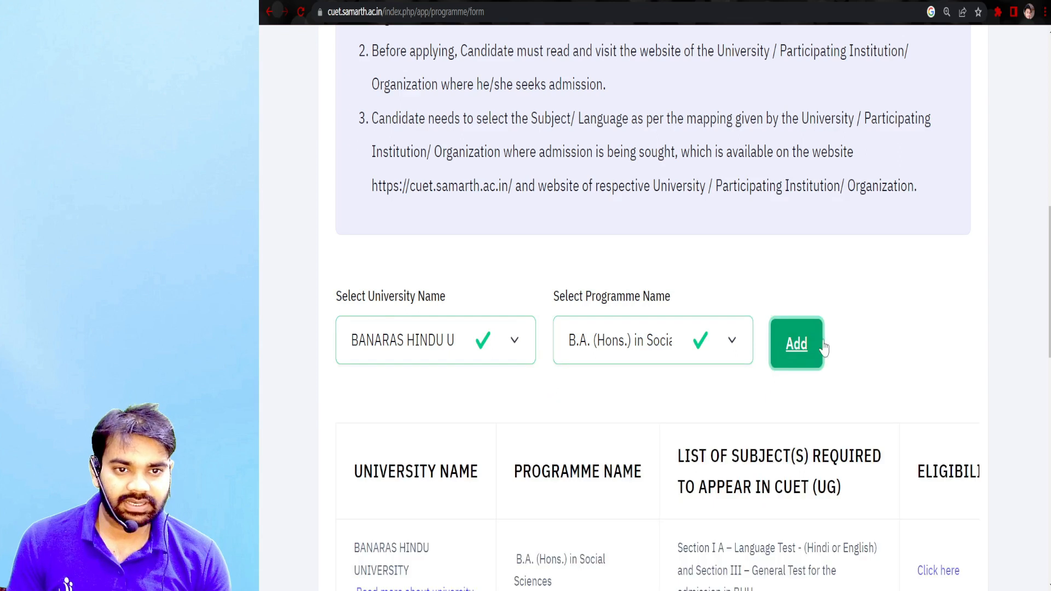
# Add Banaras Hindu University's B.A. LL.B. (Hons.) programme.
pyautogui.scroll(-3, 650, 453)
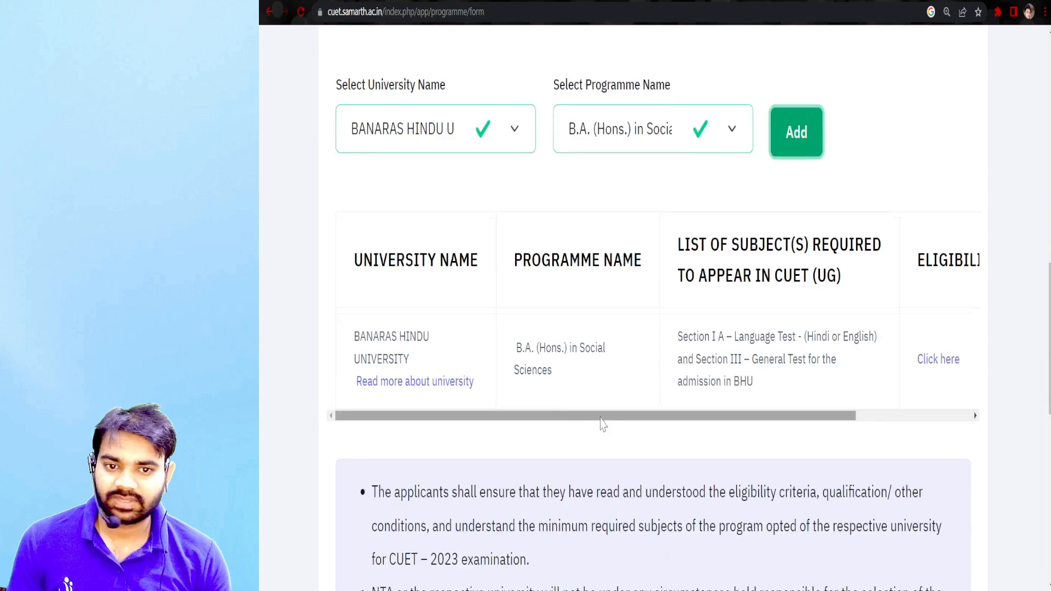
pyautogui.click(517, 127)
pyautogui.click(707, 136)
pyautogui.click(649, 247)
pyautogui.click(794, 133)
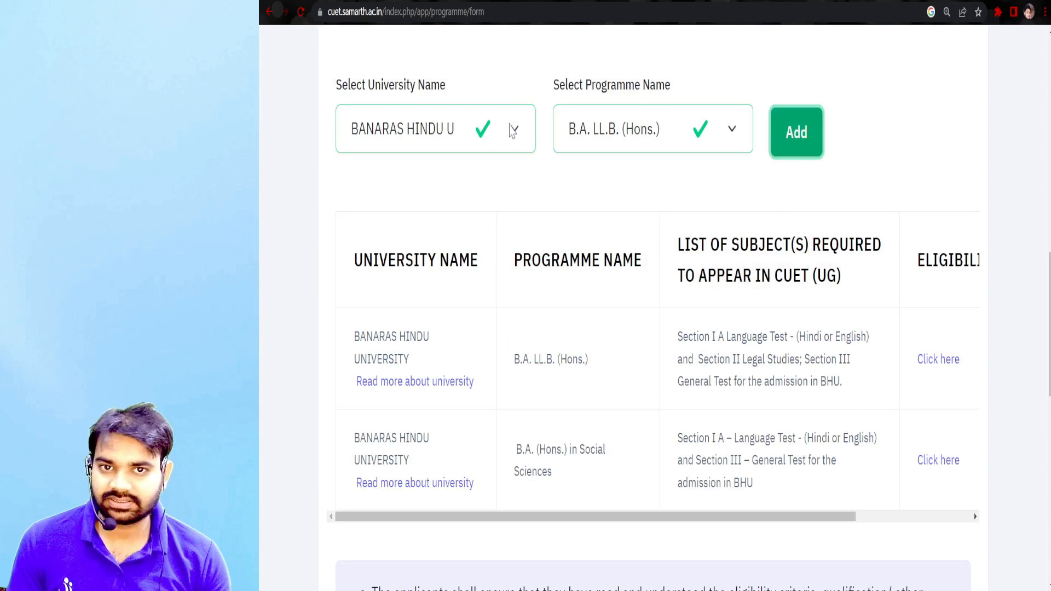
pyautogui.click(514, 136)
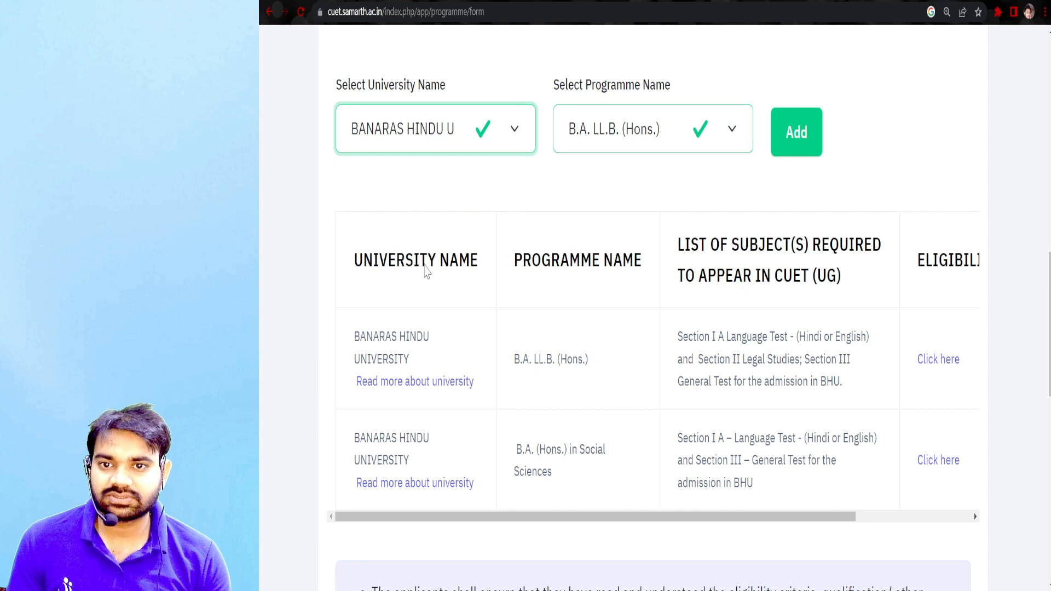
# Add B.A. (Hons.) Hindi at Aligarh Muslim University.
pyautogui.click(429, 207)
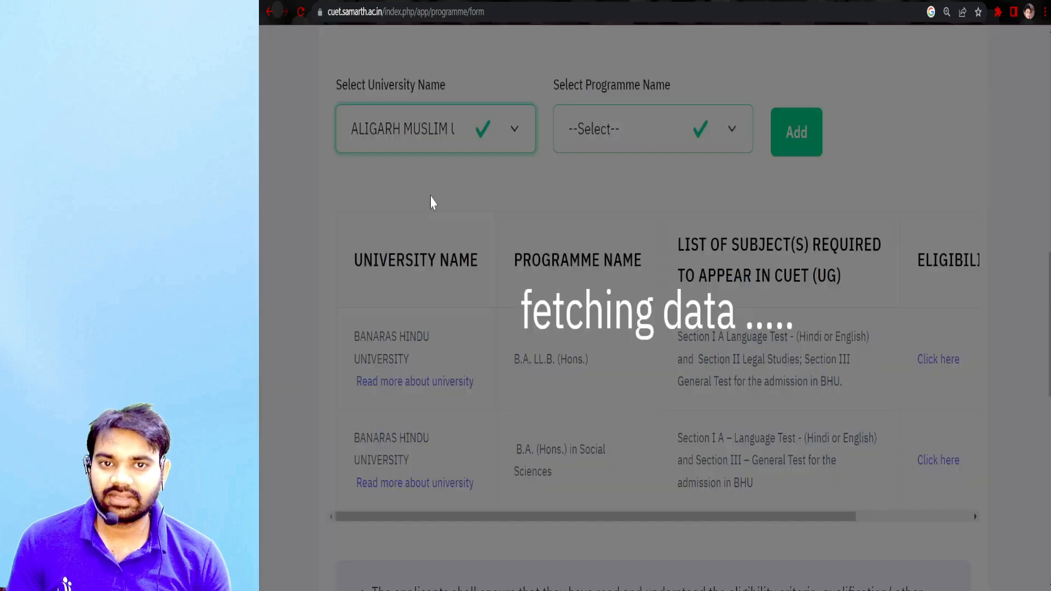
pyautogui.click(697, 141)
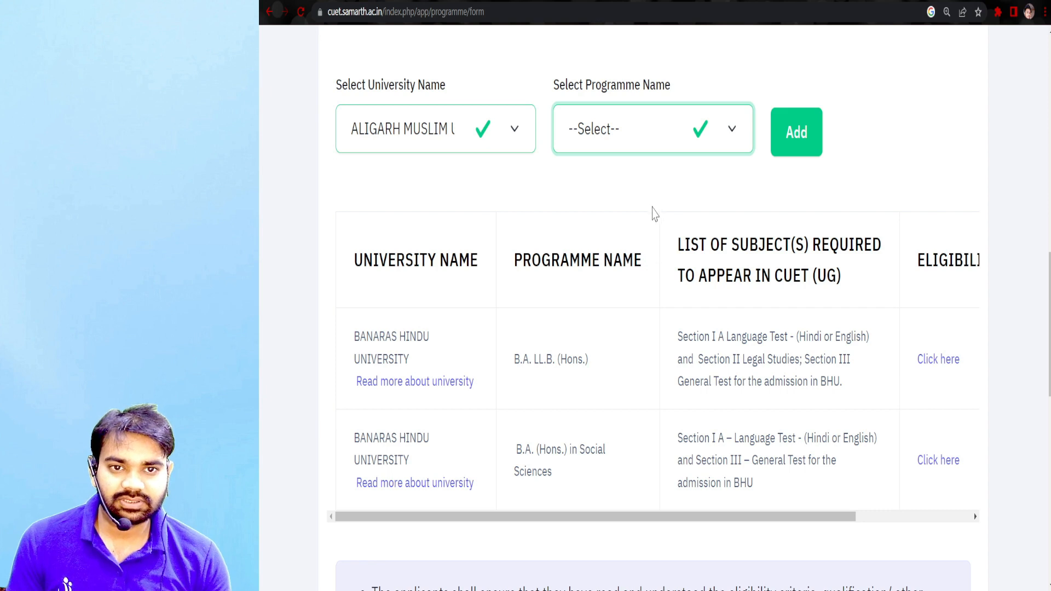
pyautogui.click(655, 340)
pyautogui.click(797, 132)
# Add B.A. (Hons.) Public Administration at Babasaheb Bhimrao Ambedkar University.
pyautogui.click(522, 136)
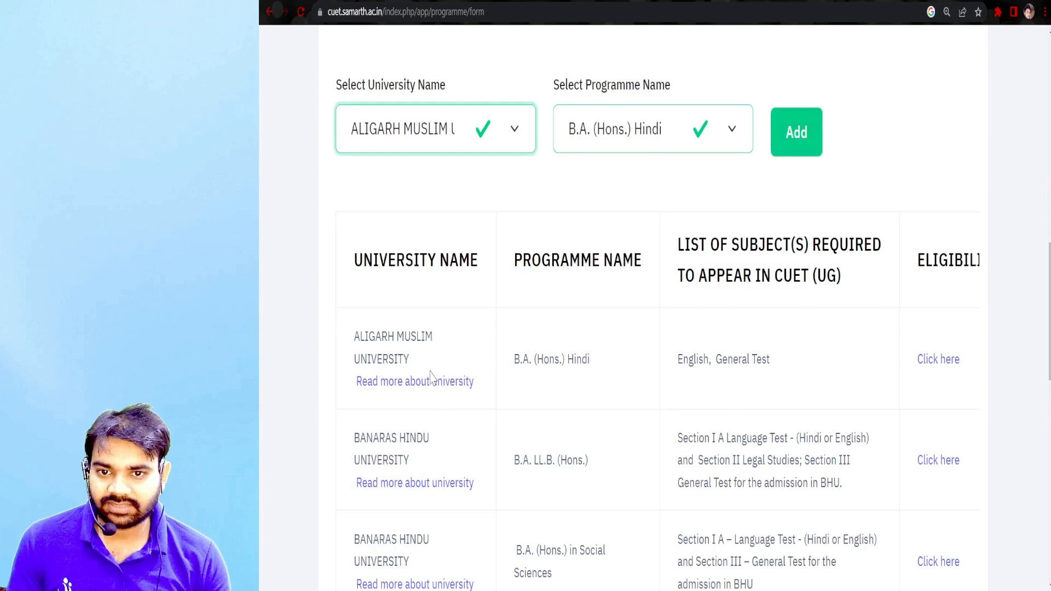
pyautogui.click(446, 345)
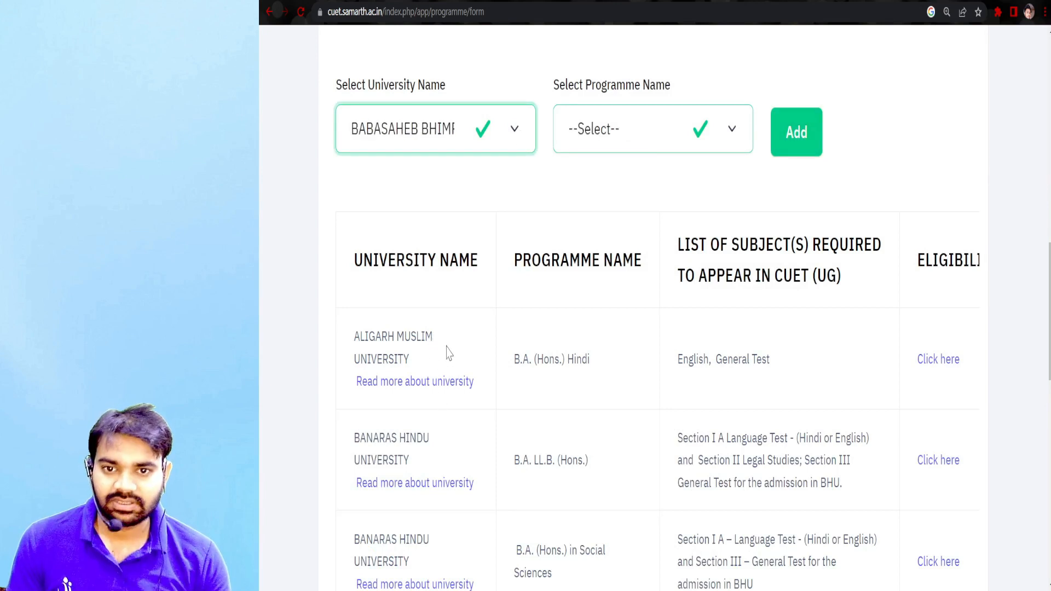
pyautogui.click(731, 121)
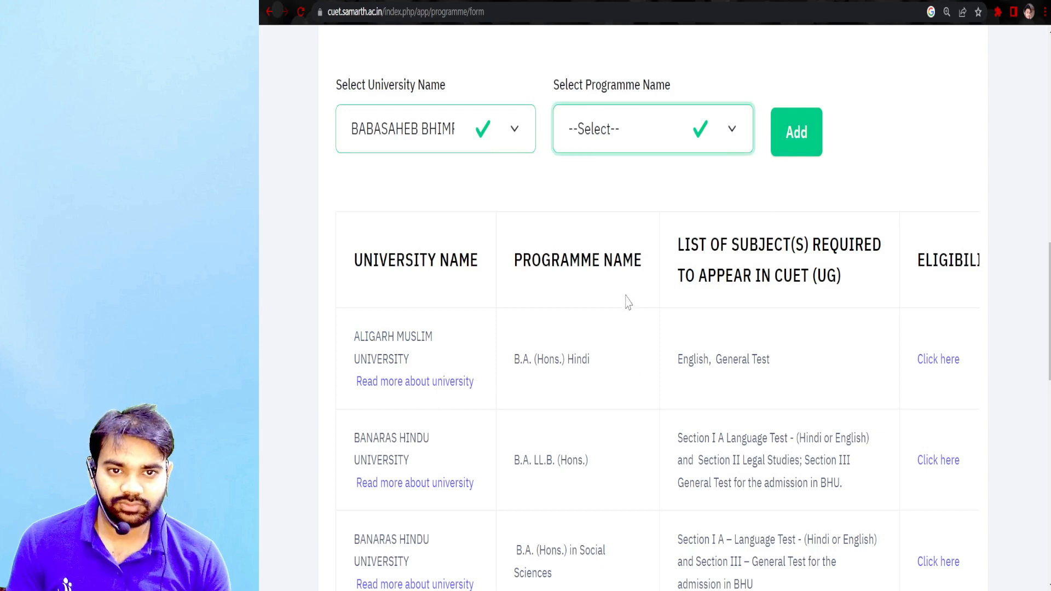
pyautogui.click(627, 246)
pyautogui.click(795, 133)
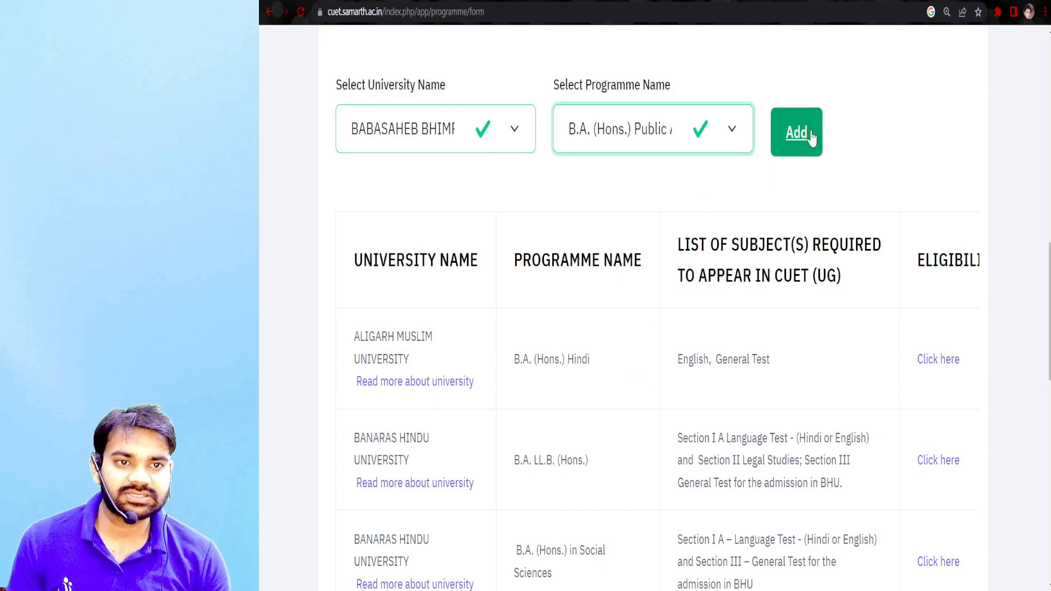
# Review the updated programme table, checking each row's Section I A language requirement.
pyautogui.scroll(-5, 743, 338)
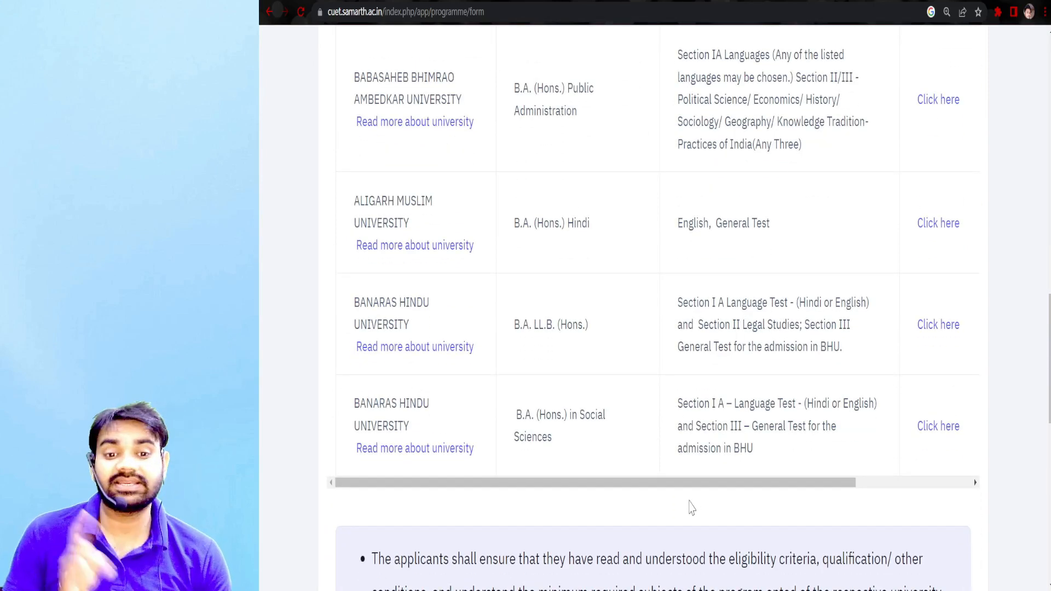
pyautogui.scroll(3, 910, 223)
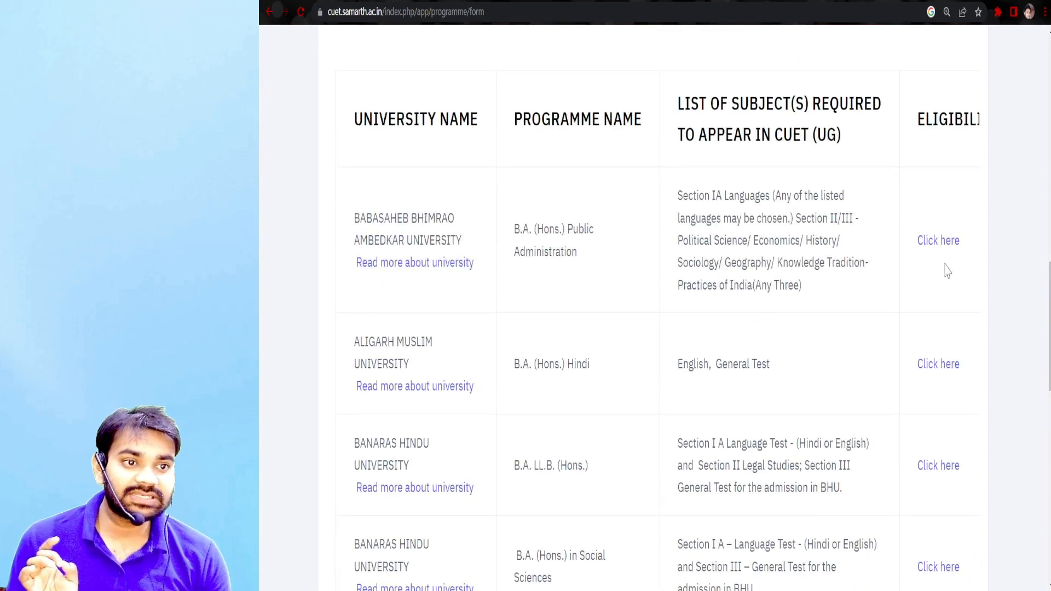
pyautogui.scroll(-1, 849, 322)
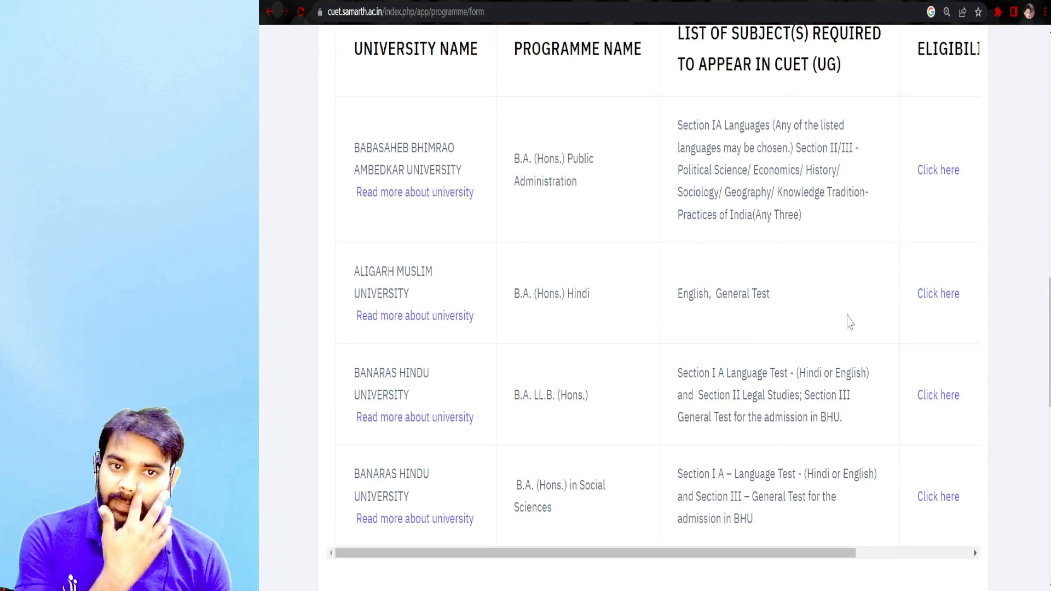
pyautogui.scroll(-2, 636, 477)
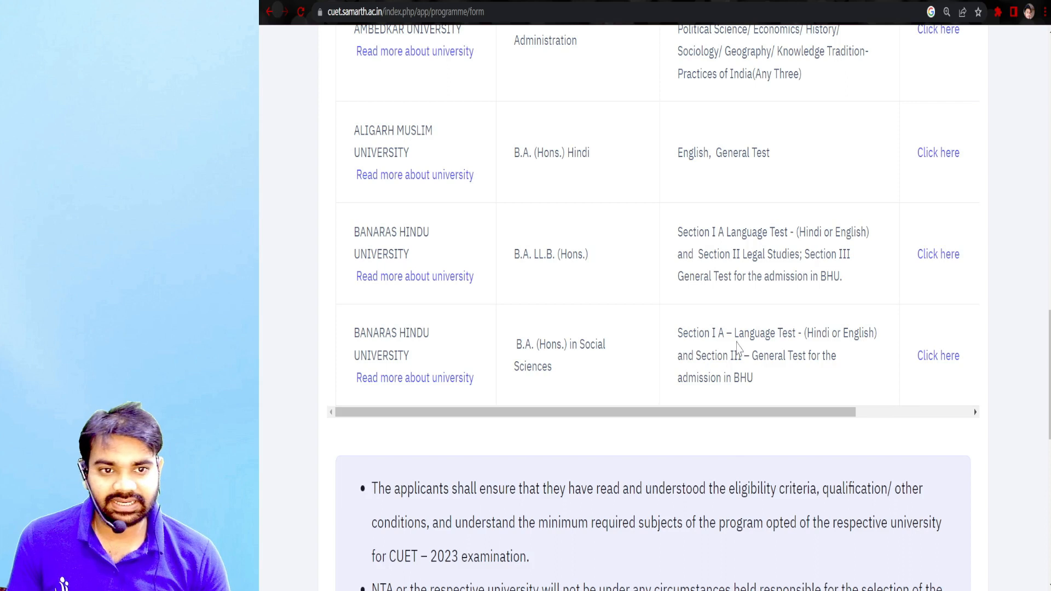
pyautogui.moveTo(698, 343); pyautogui.dragTo(753, 342)
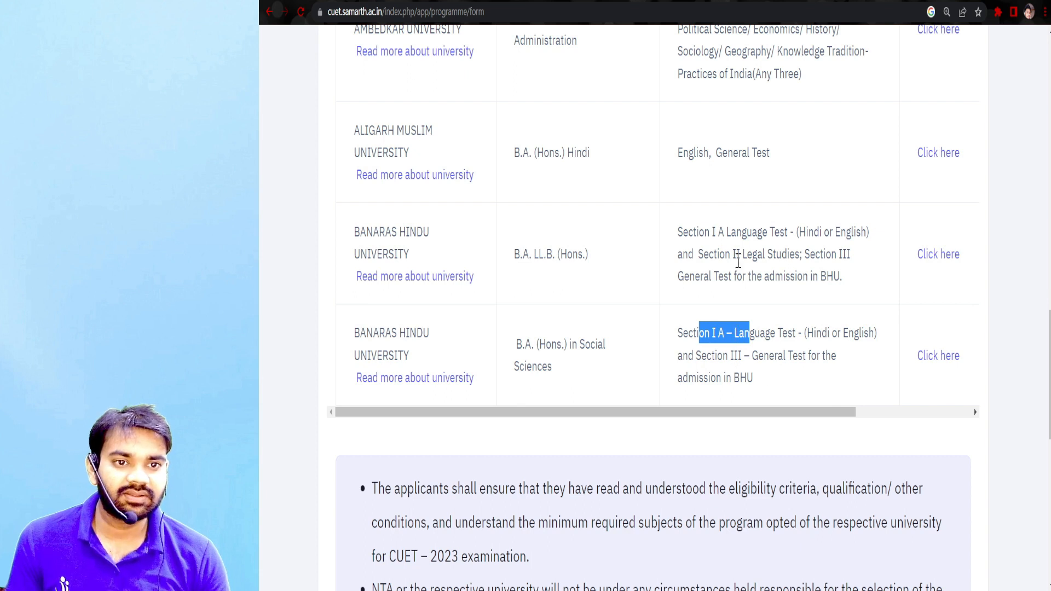
pyautogui.moveTo(713, 232); pyautogui.dragTo(753, 237)
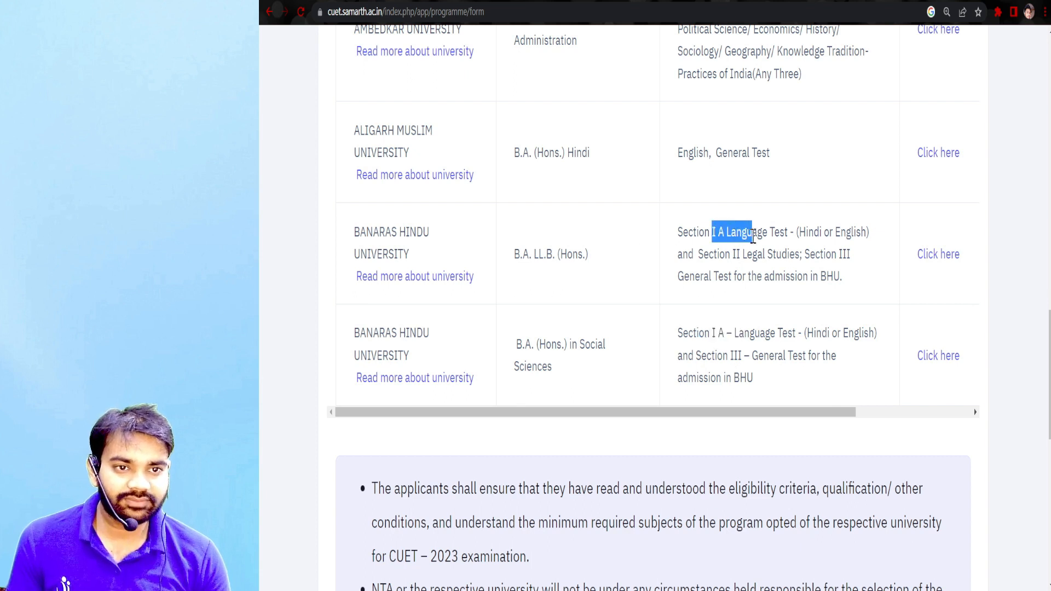
pyautogui.click(747, 260)
pyautogui.moveTo(734, 276); pyautogui.dragTo(757, 276)
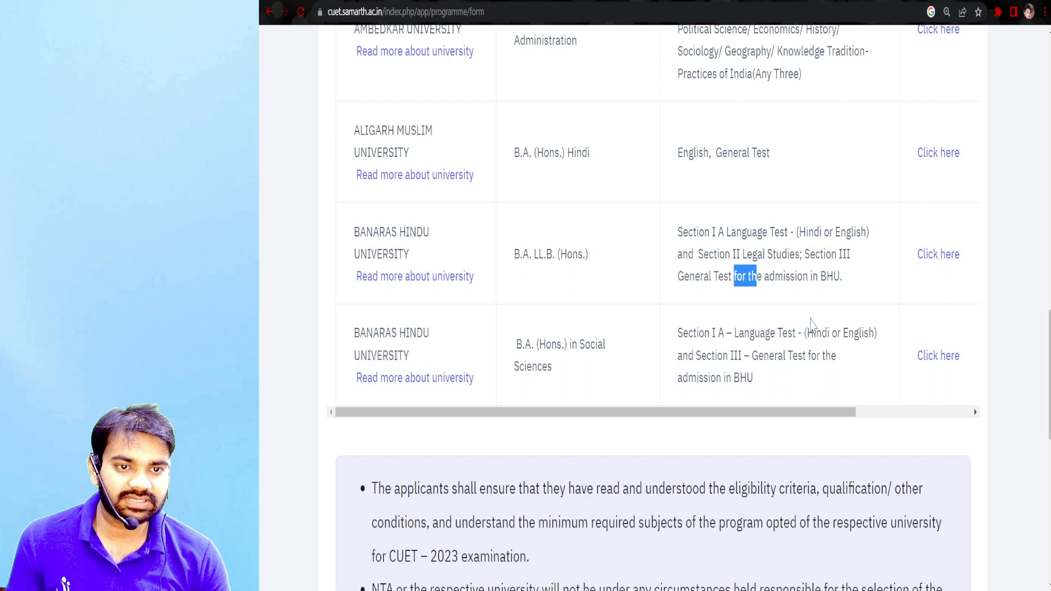
pyautogui.scroll(5, 812, 323)
pyautogui.scroll(5, 807, 324)
pyautogui.scroll(-15, 804, 328)
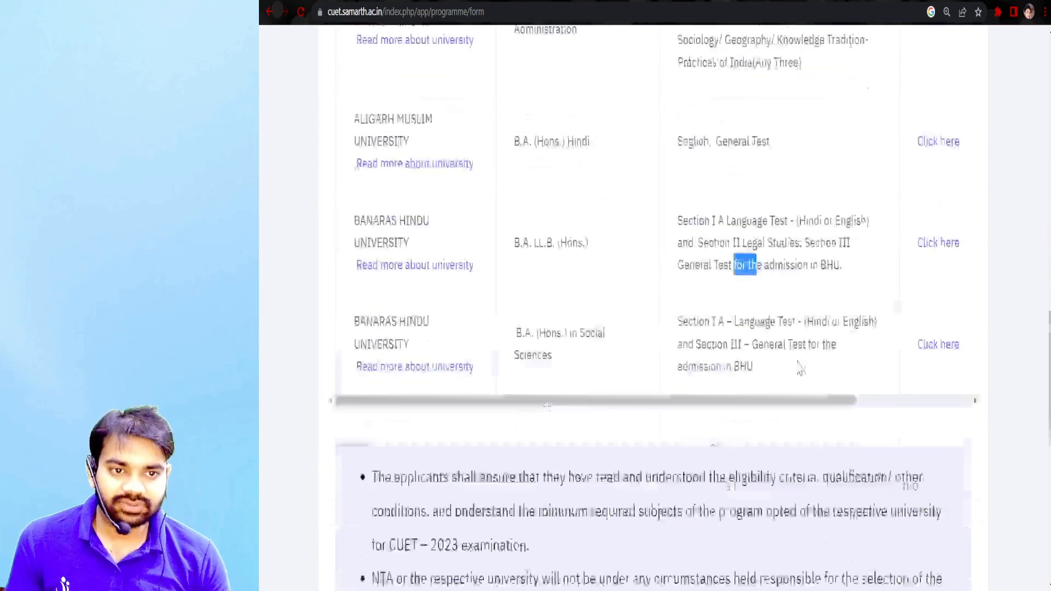
pyautogui.scroll(-2, 801, 420)
# Preview the four chosen programmes, then continue to Test Paper / Subject(s) Selection.
pyautogui.click(729, 265)
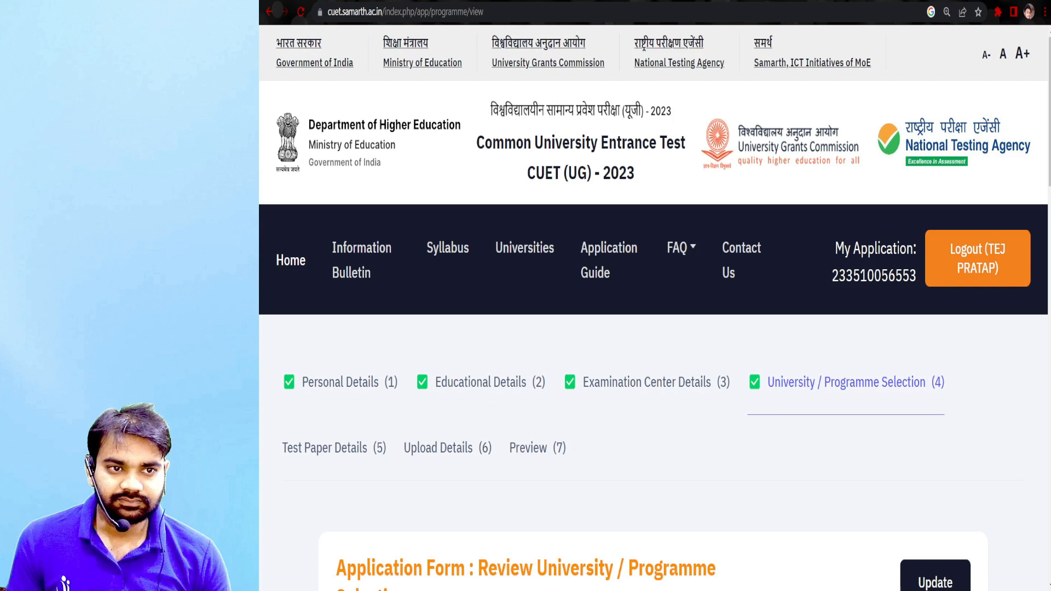
pyautogui.scroll(-18, 655, 460)
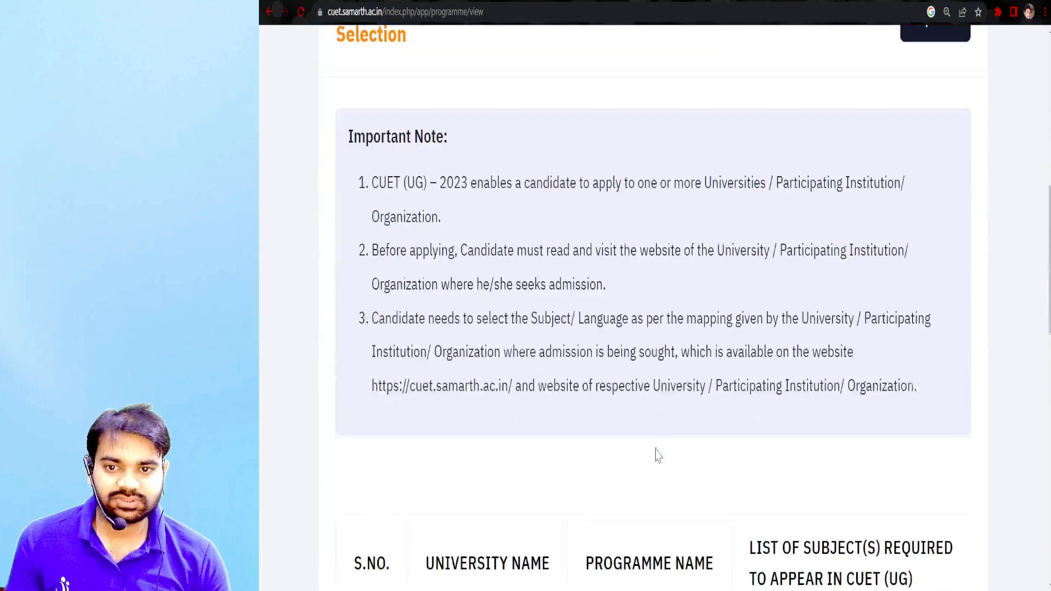
pyautogui.scroll(-5, 552, 375)
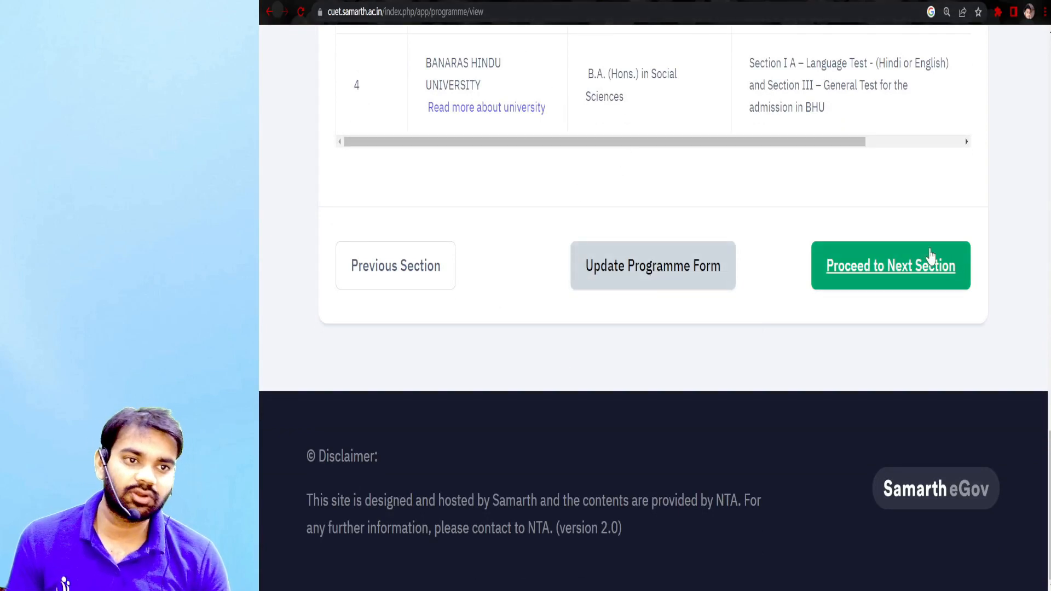
pyautogui.click(913, 276)
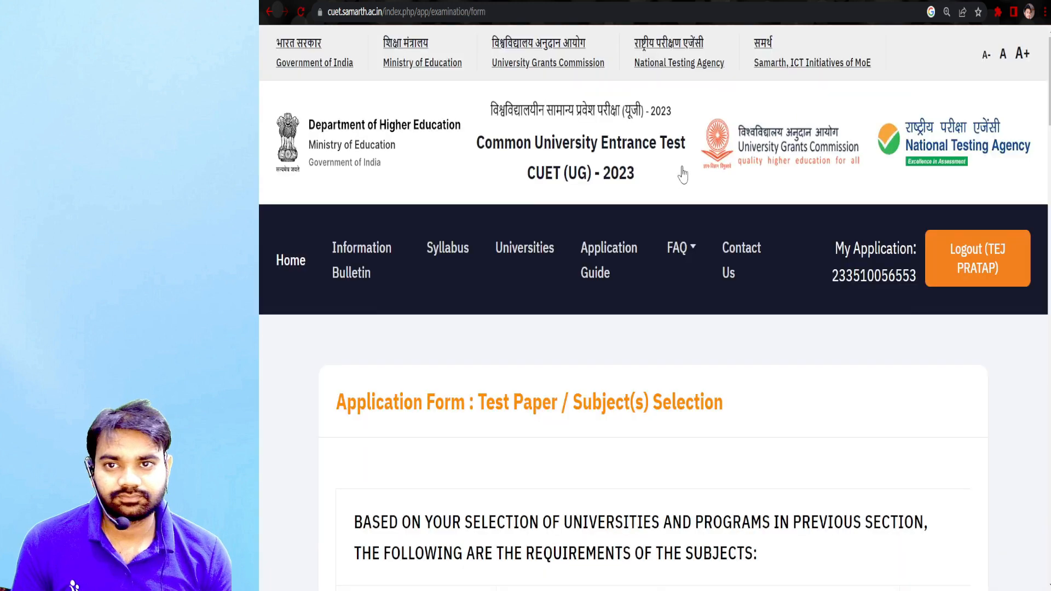
# Choose paper 101 as test paper 1 and paper 314 as test paper 2 in Hindi medium.
pyautogui.scroll(-10, 653, 367)
pyautogui.scroll(-8, 664, 374)
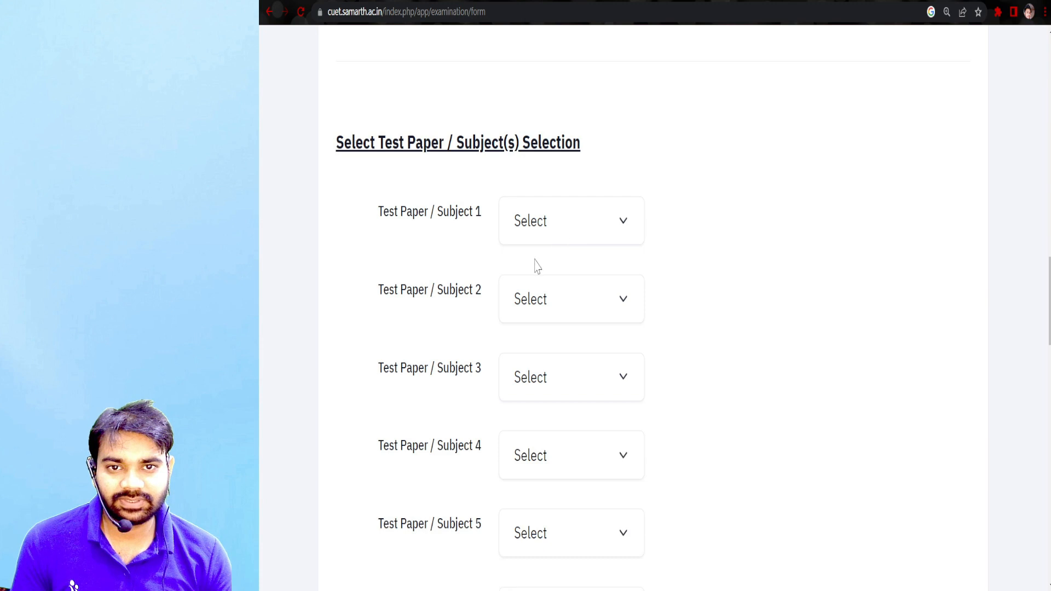
pyautogui.click(567, 230)
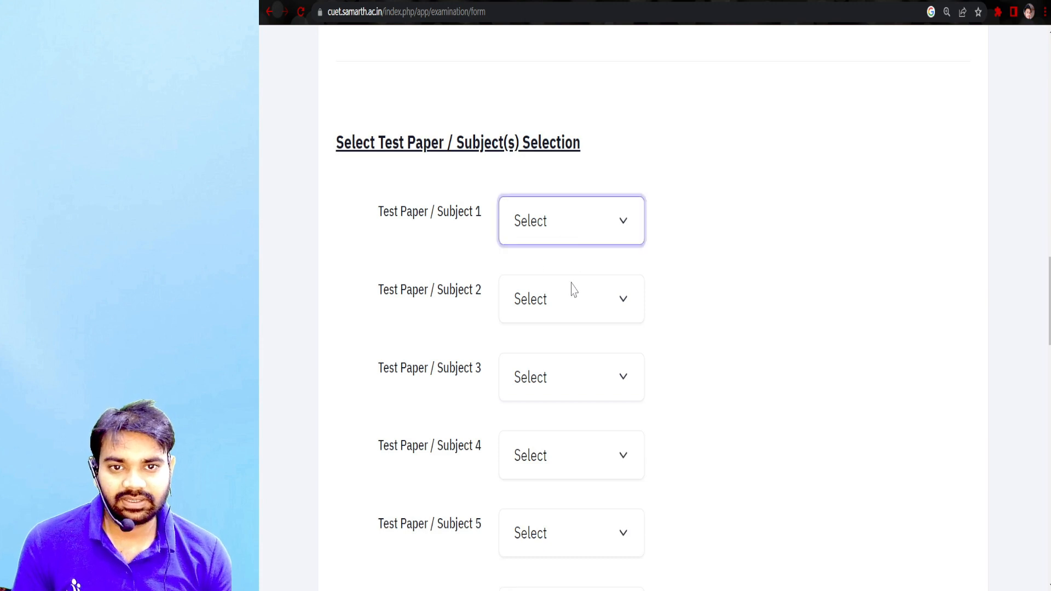
pyautogui.click(572, 289)
pyautogui.click(576, 310)
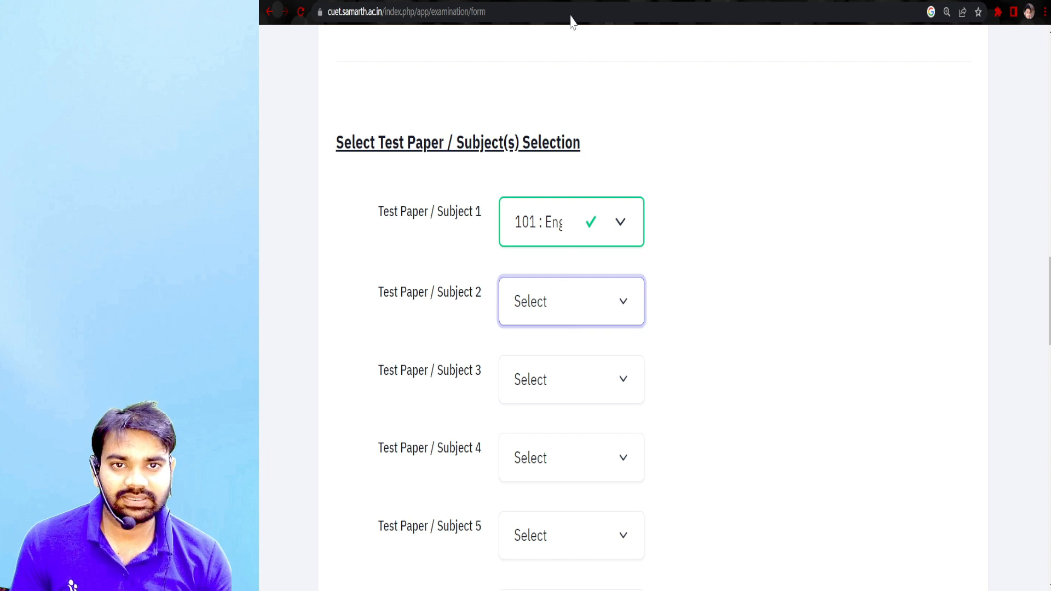
pyautogui.click(571, 194)
pyautogui.scroll(-1, 629, 299)
pyautogui.click(872, 233)
pyautogui.click(868, 324)
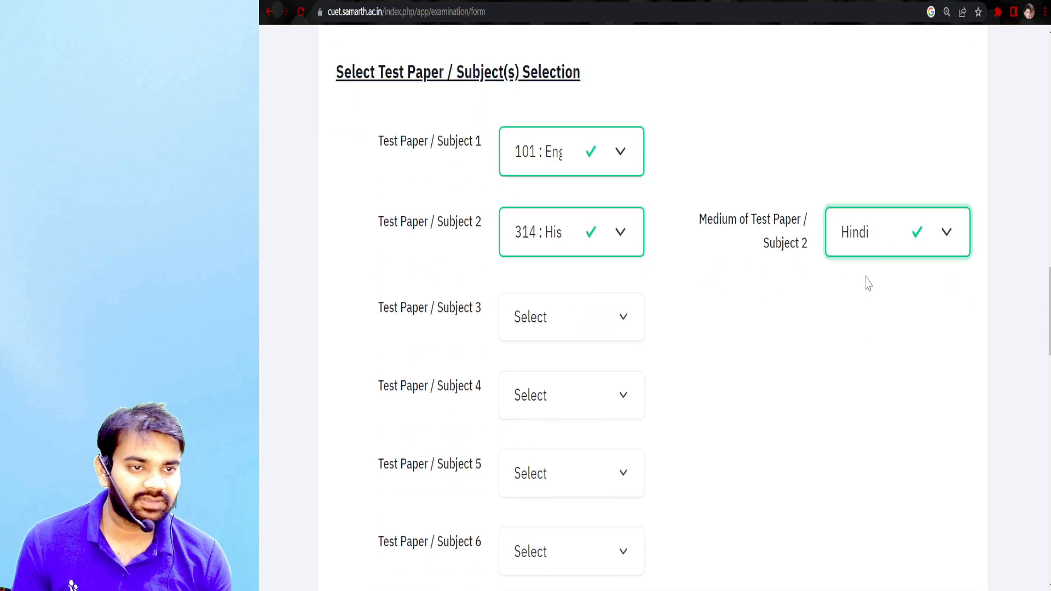
# Choose paper 317 as test paper 3 with Hindi medium.
pyautogui.scroll(-1, 706, 338)
pyautogui.click(615, 256)
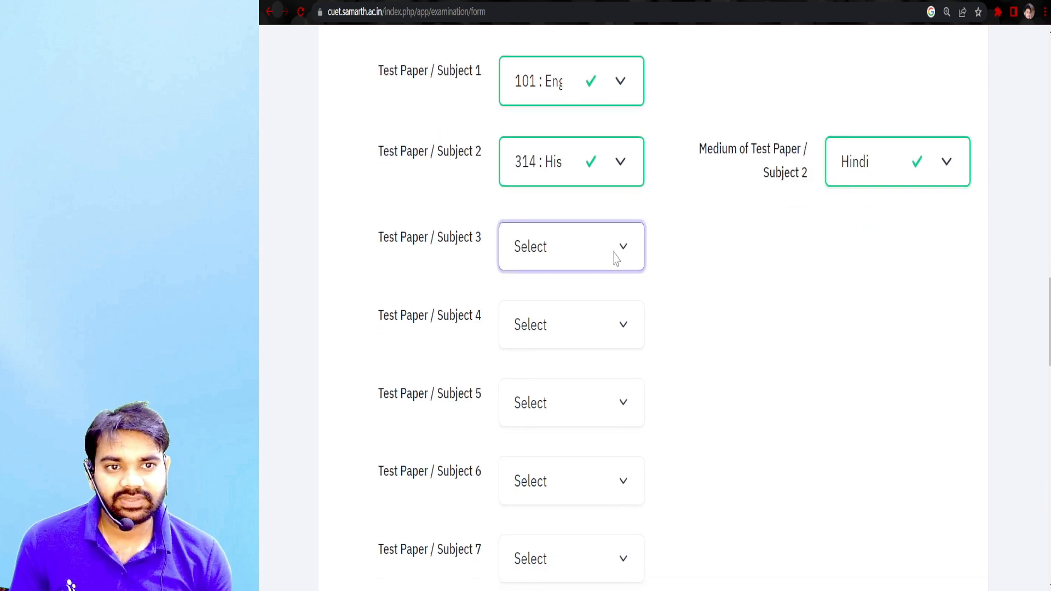
pyautogui.click(603, 431)
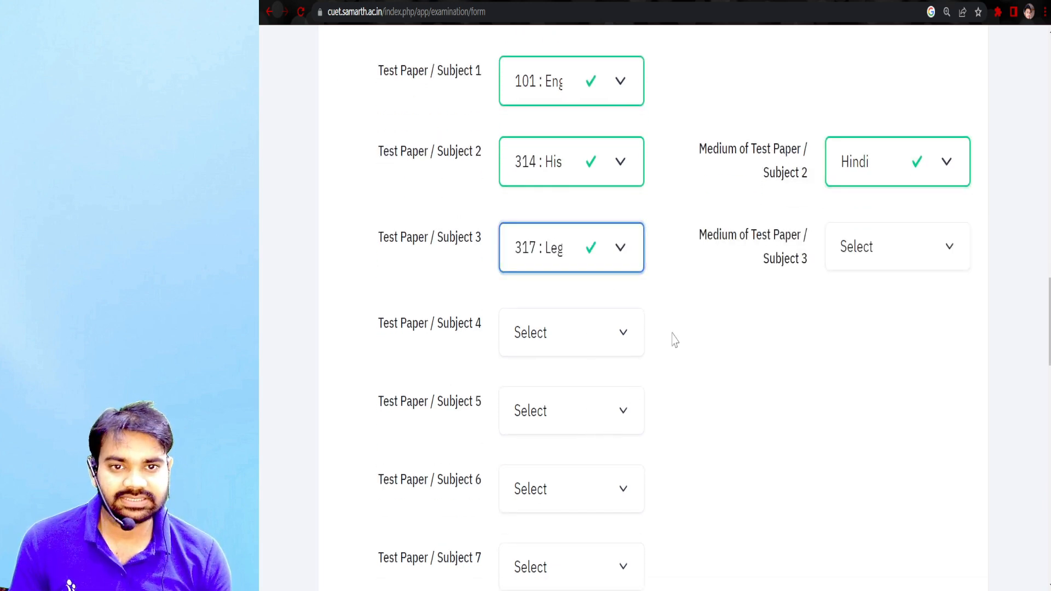
pyautogui.click(913, 242)
pyautogui.click(884, 332)
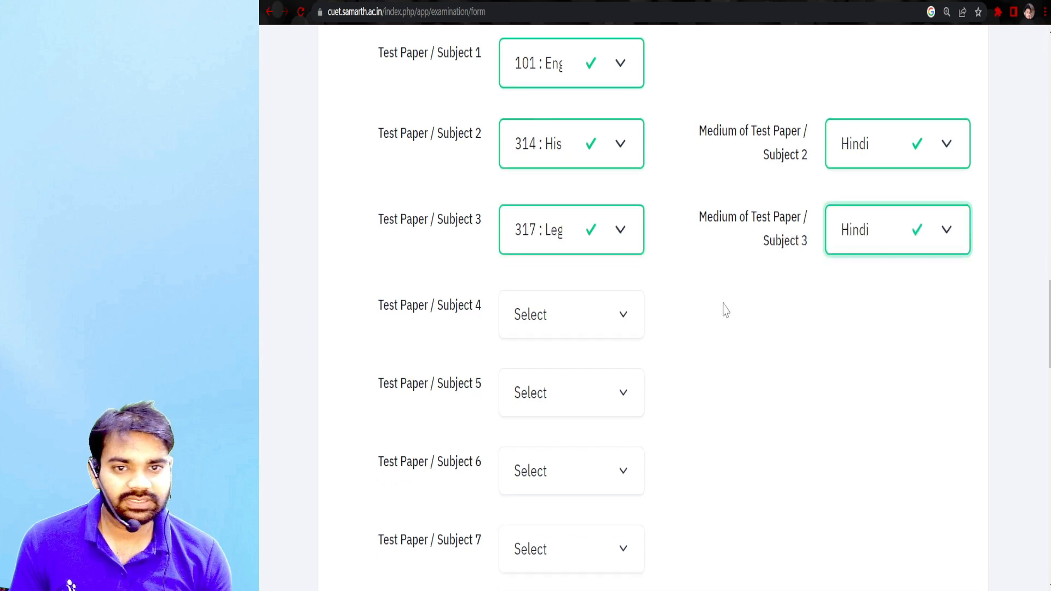
# Choose paper 323 as test paper 4 with Hindi medium.
pyautogui.scroll(-3, 558, 215)
pyautogui.click(602, 210)
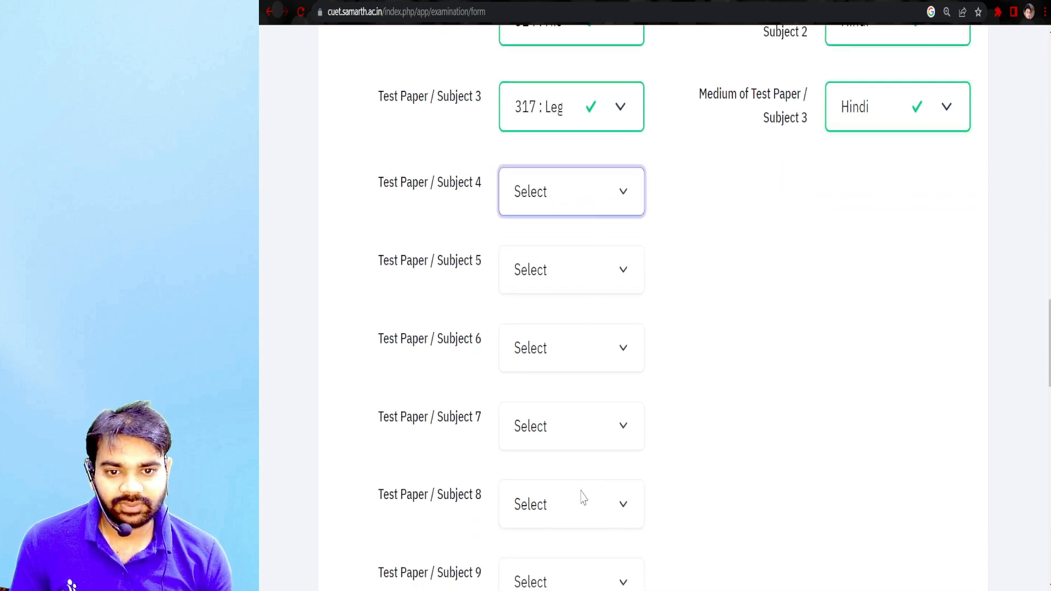
pyautogui.click(595, 444)
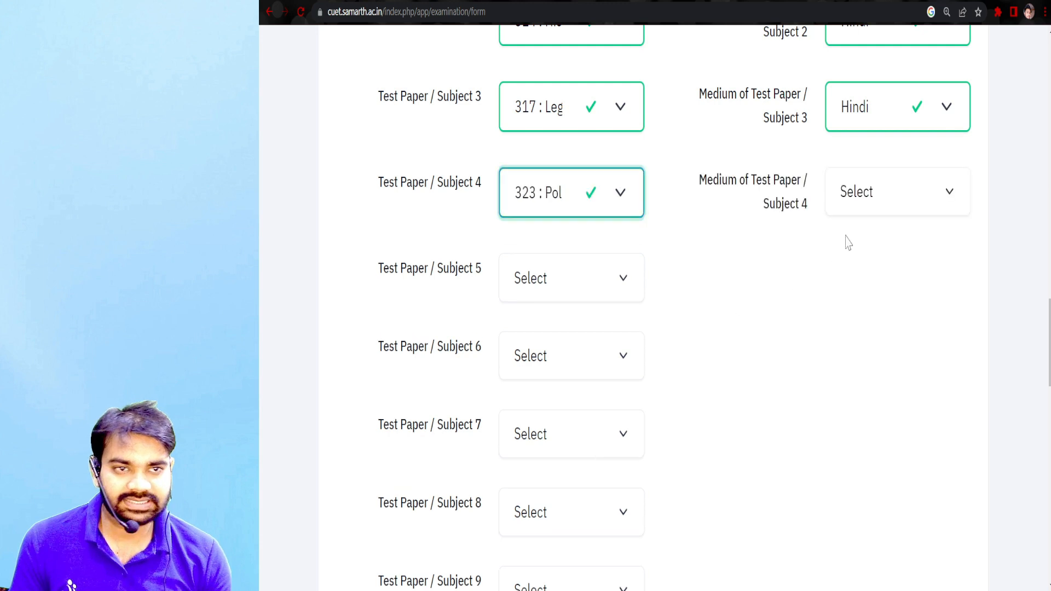
pyautogui.click(886, 205)
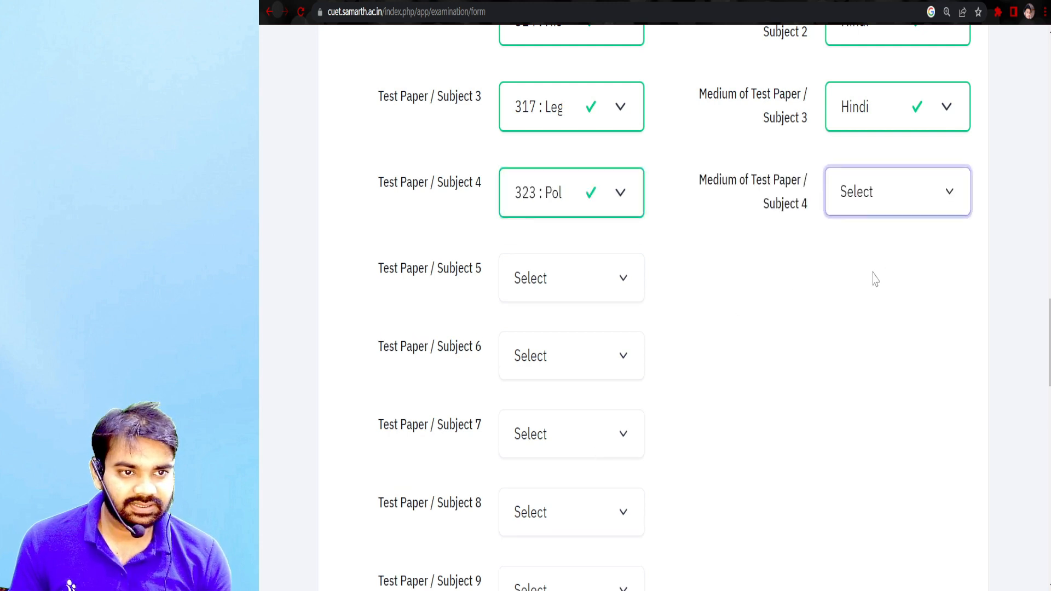
pyautogui.click(875, 279)
pyautogui.scroll(-3, 589, 307)
pyautogui.scroll(-5, 594, 326)
pyautogui.click(586, 246)
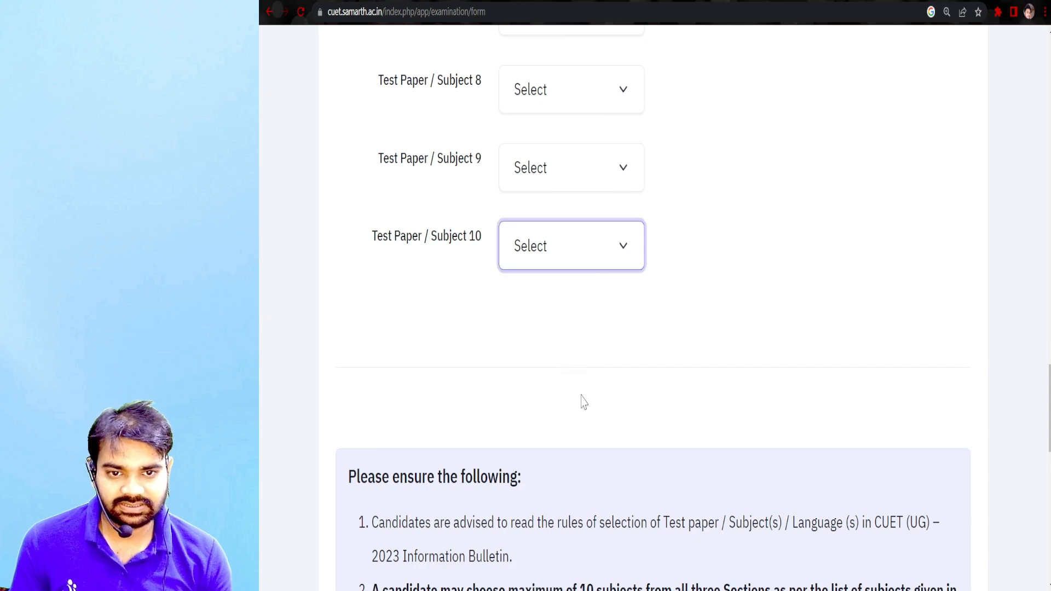
# Pick paper 501 for test paper 10, accept the declaration, and save the test papers.
pyautogui.click(590, 566)
pyautogui.scroll(-12, 624, 318)
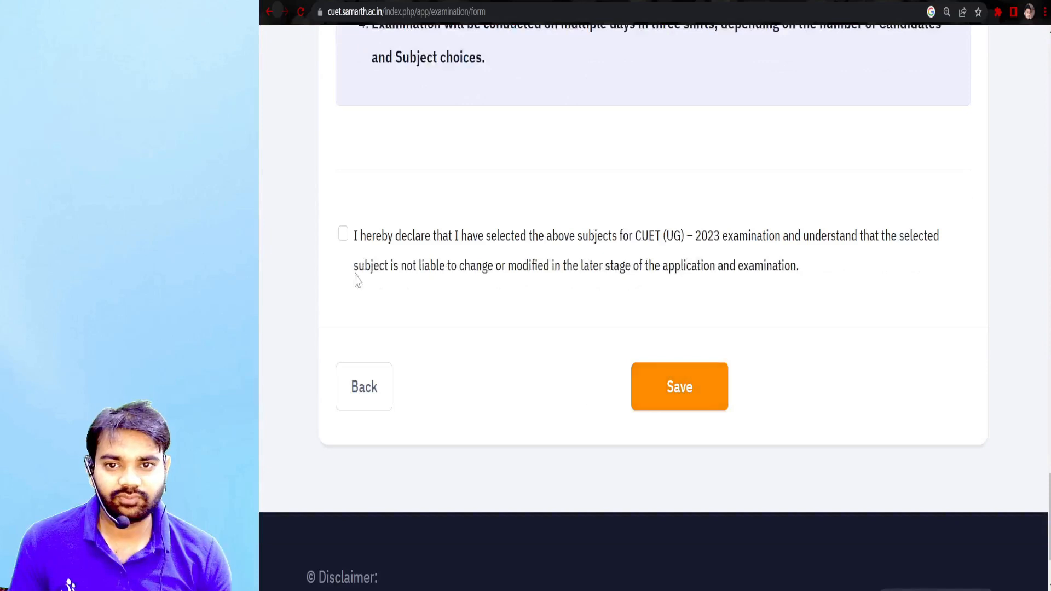
pyautogui.click(345, 239)
pyautogui.click(694, 399)
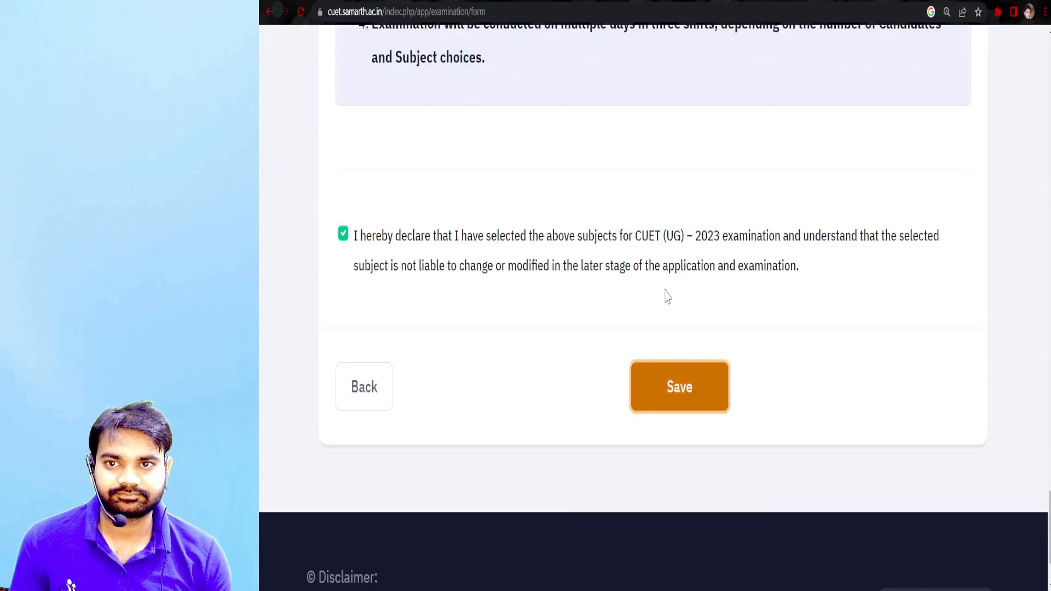
pyautogui.click(688, 390)
pyautogui.click(689, 394)
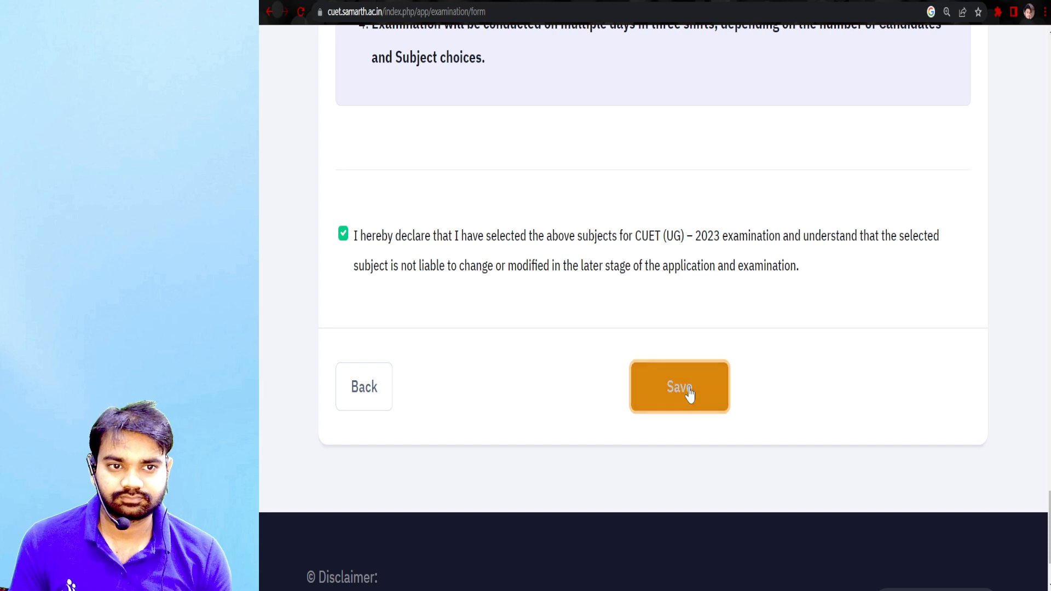
# Set the Subject 5, 6, 7 and 8 test papers to NA : Not Applicable.
pyautogui.scroll(11, 875, 306)
pyautogui.scroll(3, 765, 286)
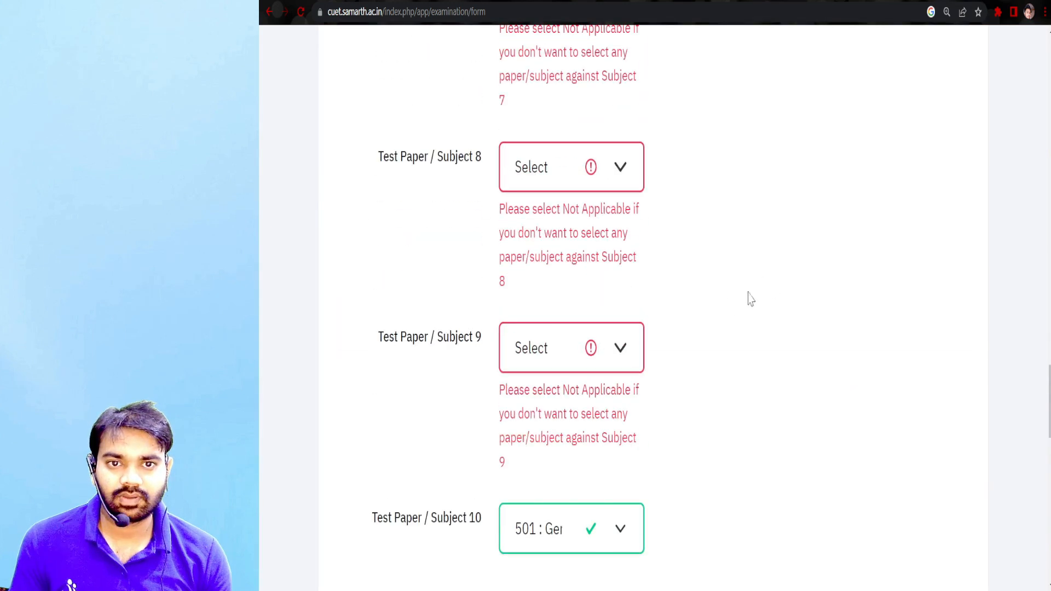
pyautogui.click(609, 187)
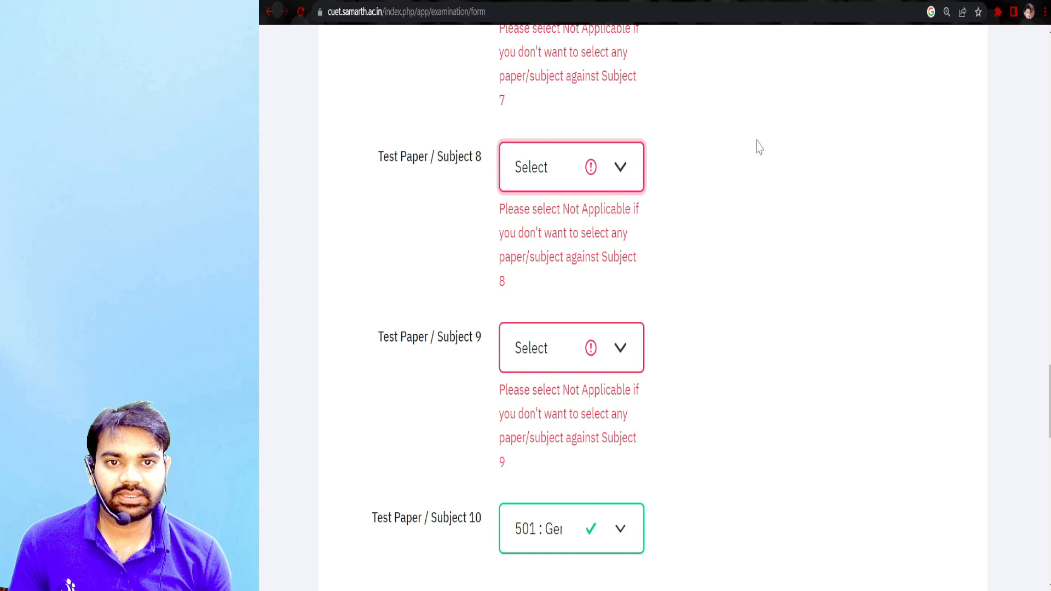
pyautogui.scroll(15, 746, 137)
pyautogui.scroll(-5, 695, 254)
pyautogui.click(619, 339)
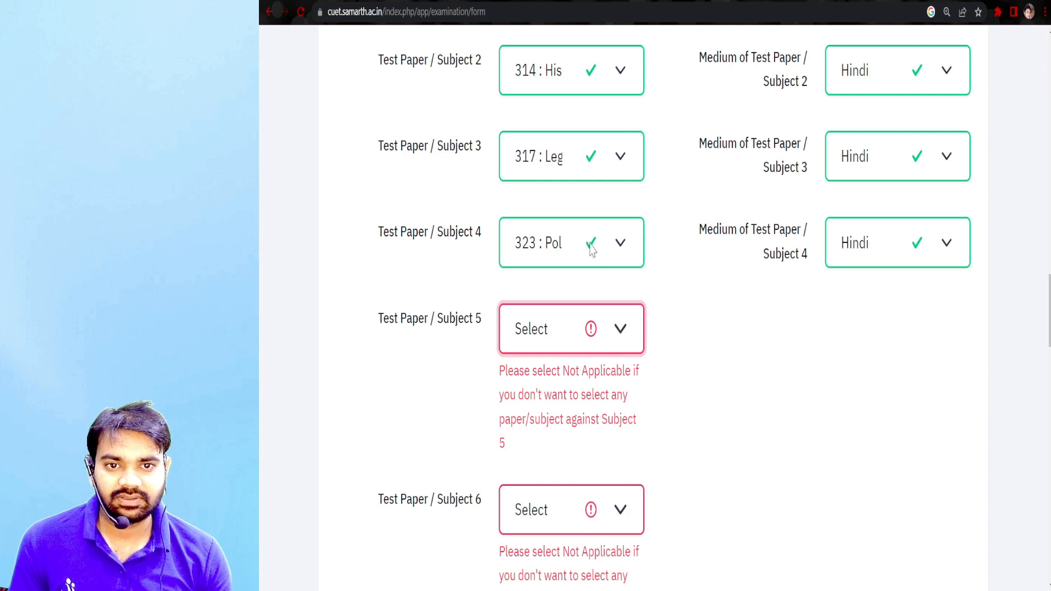
pyautogui.press('n')
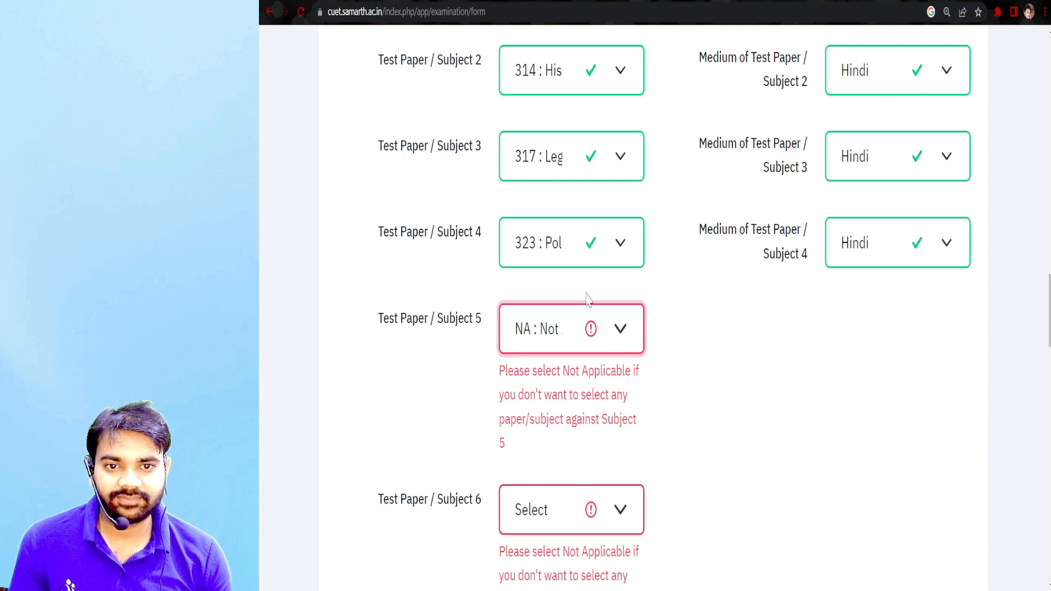
pyautogui.scroll(-8, 587, 300)
pyautogui.scroll(3, 600, 170)
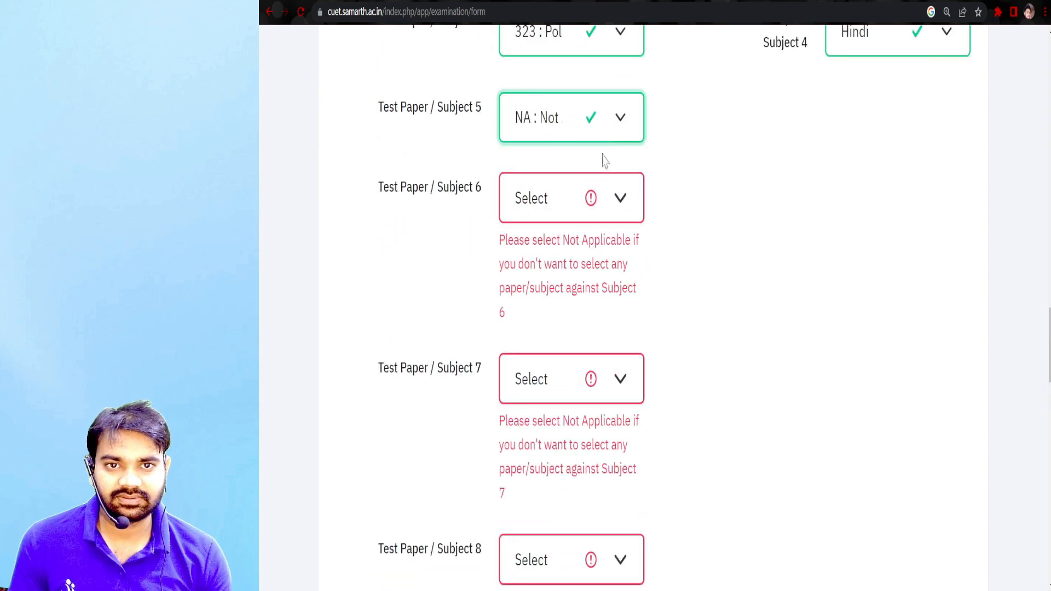
pyautogui.click(619, 198)
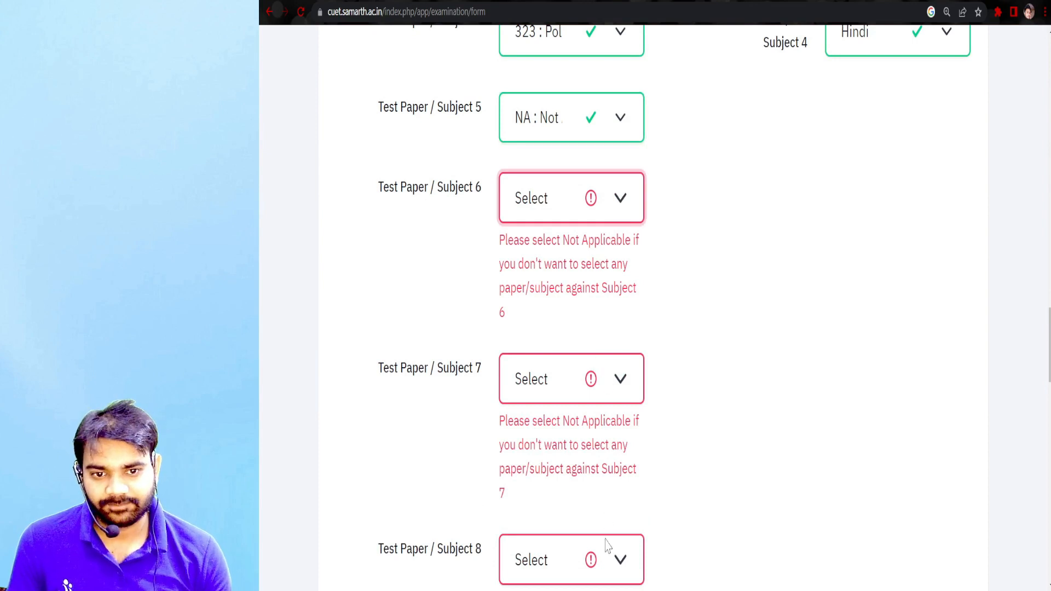
pyautogui.click(587, 580)
pyautogui.click(611, 282)
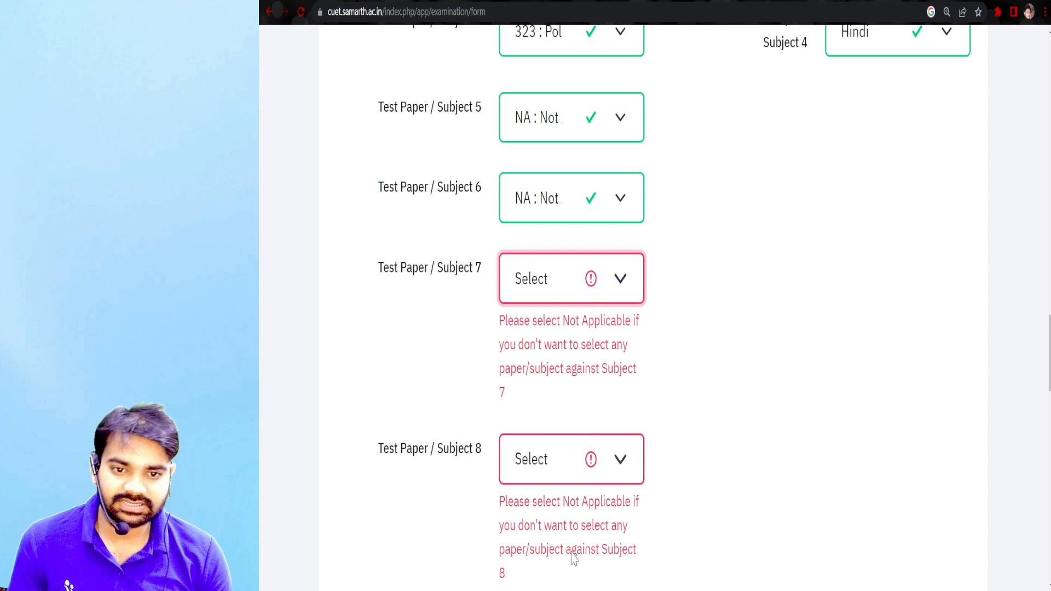
pyautogui.click(595, 584)
pyautogui.click(616, 355)
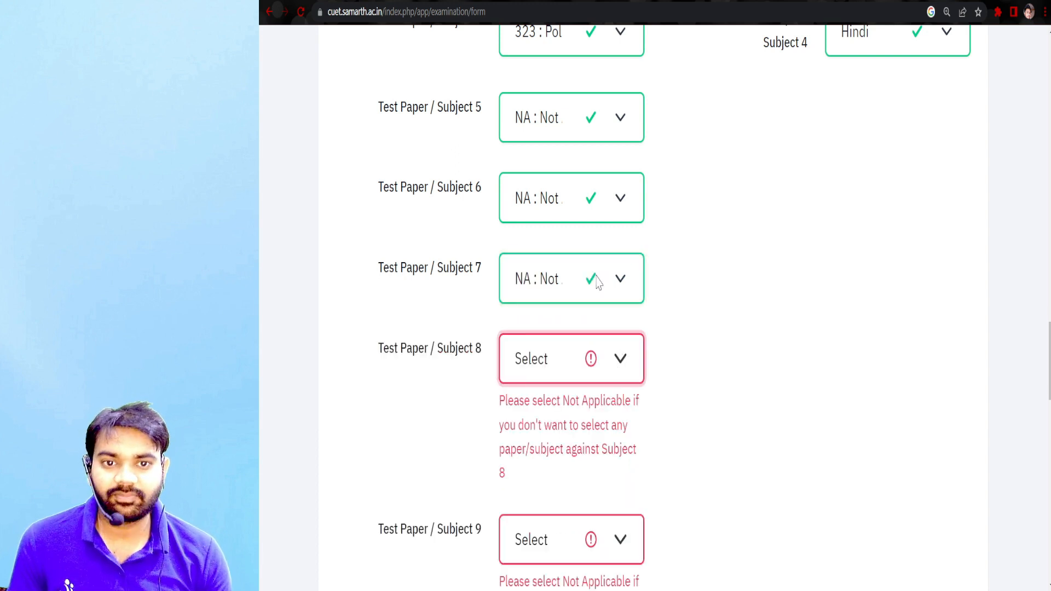
pyautogui.click(595, 324)
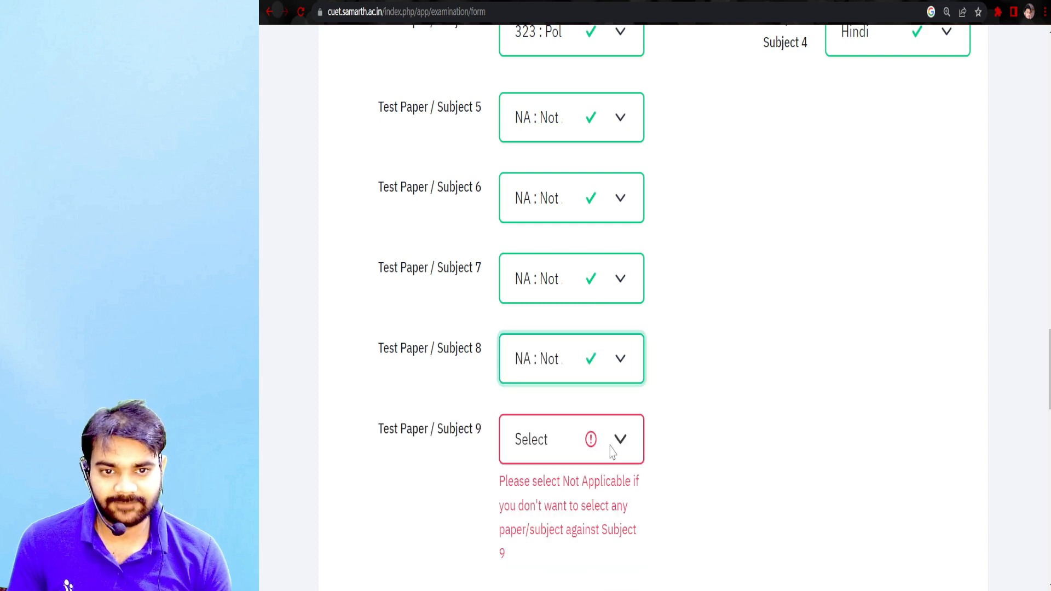
# Choose paper 313 for Subject 9 with Hindi as its medium.
pyautogui.scroll(-5, 618, 443)
pyautogui.click(615, 165)
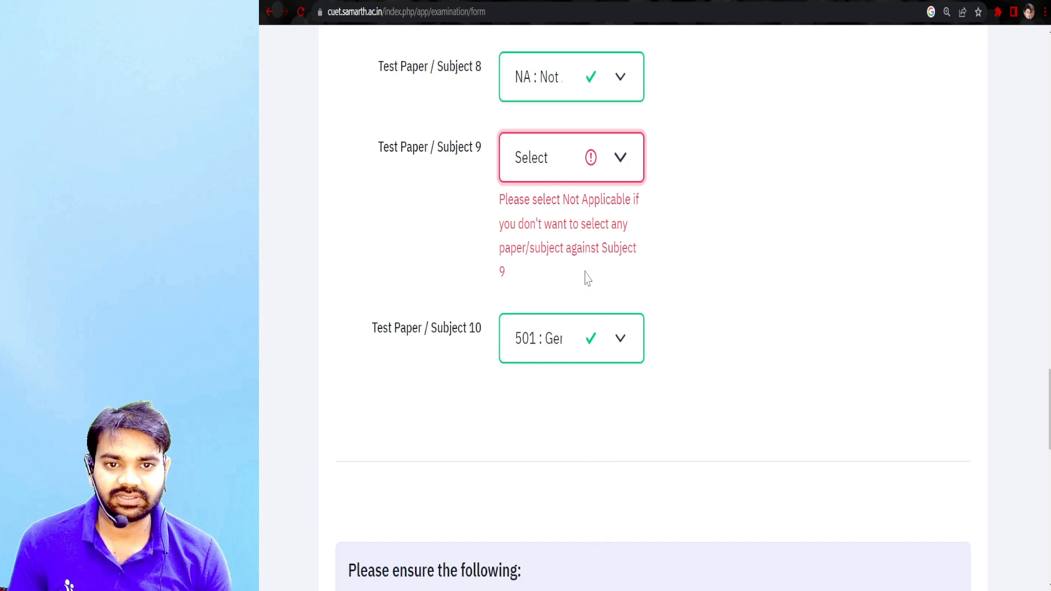
pyautogui.click(588, 225)
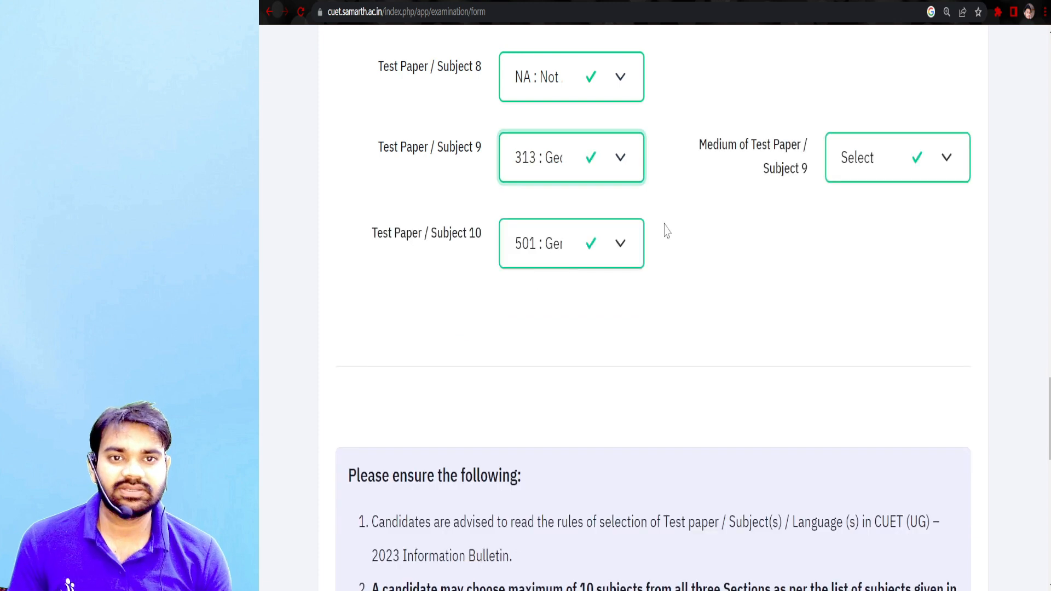
pyautogui.click(881, 154)
pyautogui.click(871, 243)
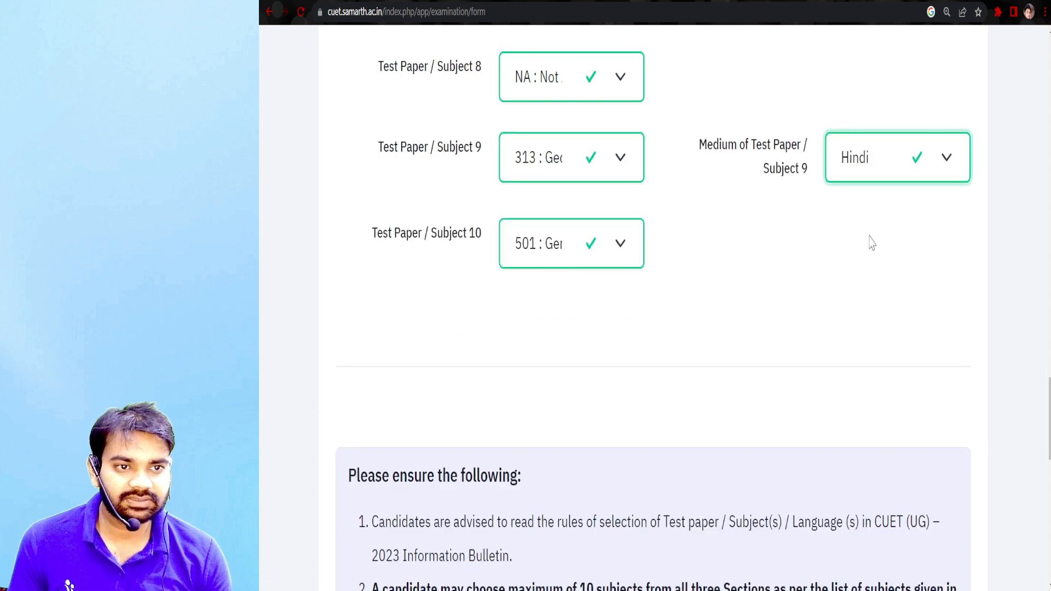
pyautogui.scroll(-12, 662, 284)
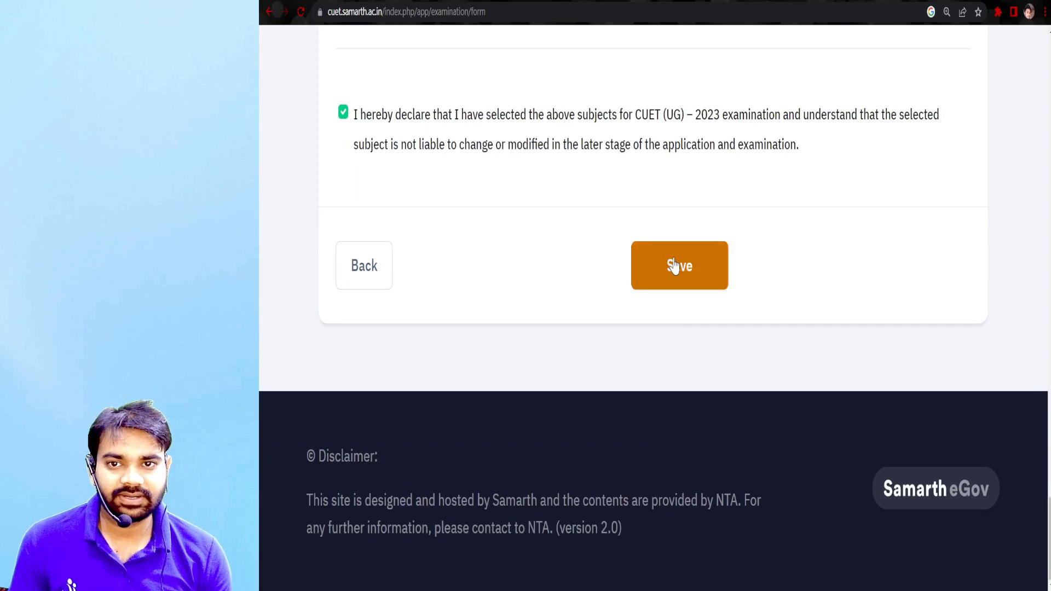
# Save the test paper selections at the declaration and review the Test Paper / Subject(s) Selection page.
pyautogui.scroll(12, 685, 244)
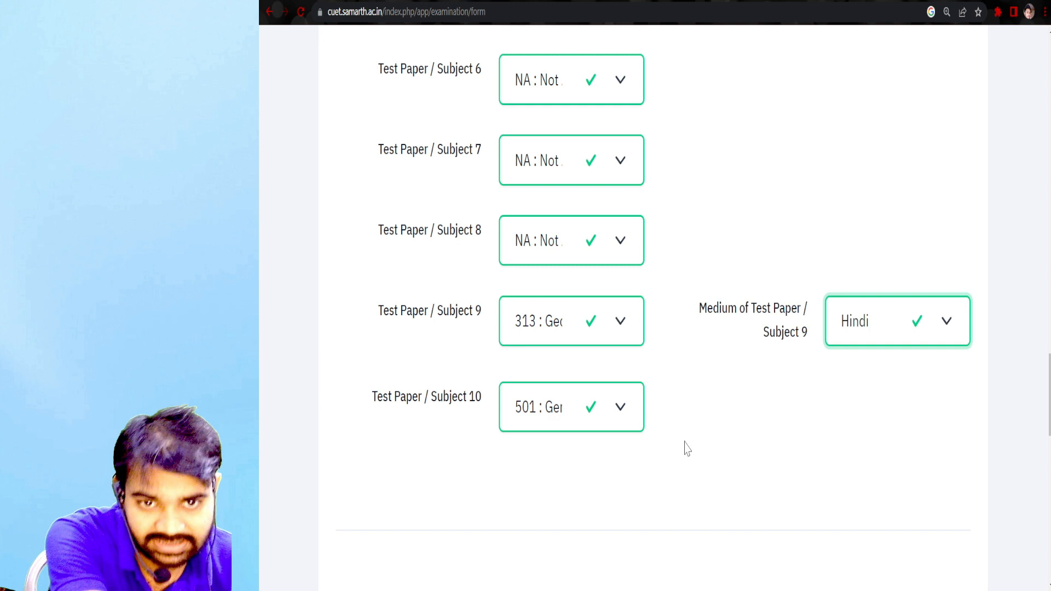
pyautogui.scroll(-15, 687, 449)
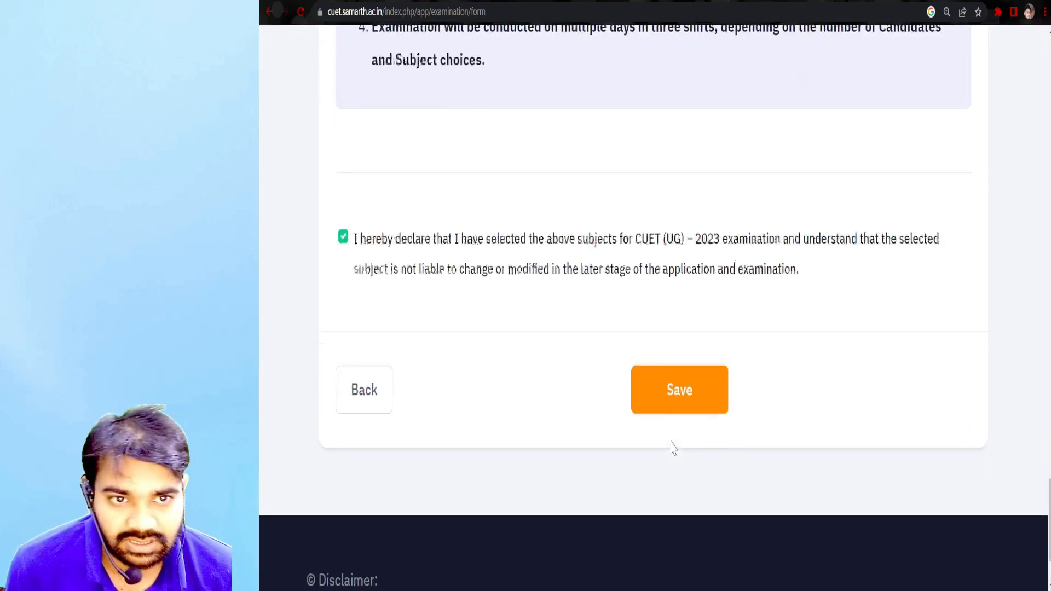
pyautogui.scroll(-2, 674, 448)
pyautogui.click(677, 280)
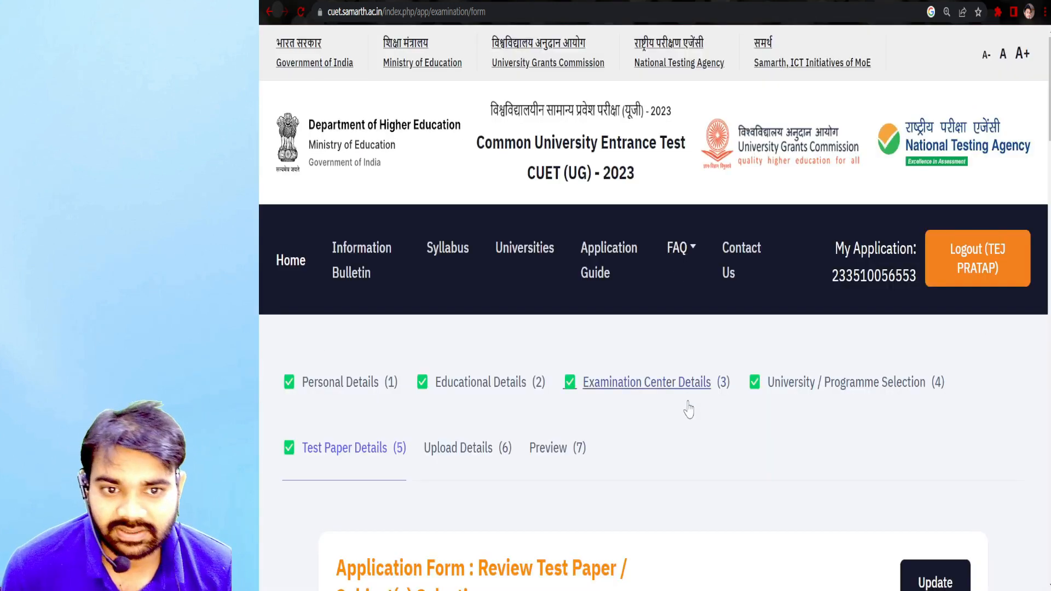
pyautogui.scroll(-20, 688, 409)
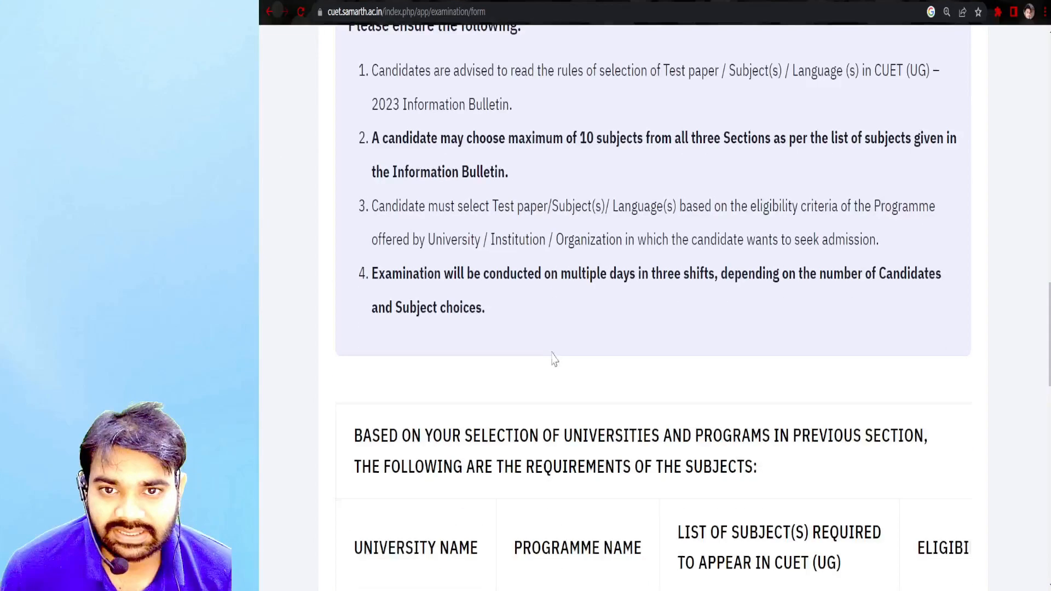
pyautogui.scroll(-15, 545, 357)
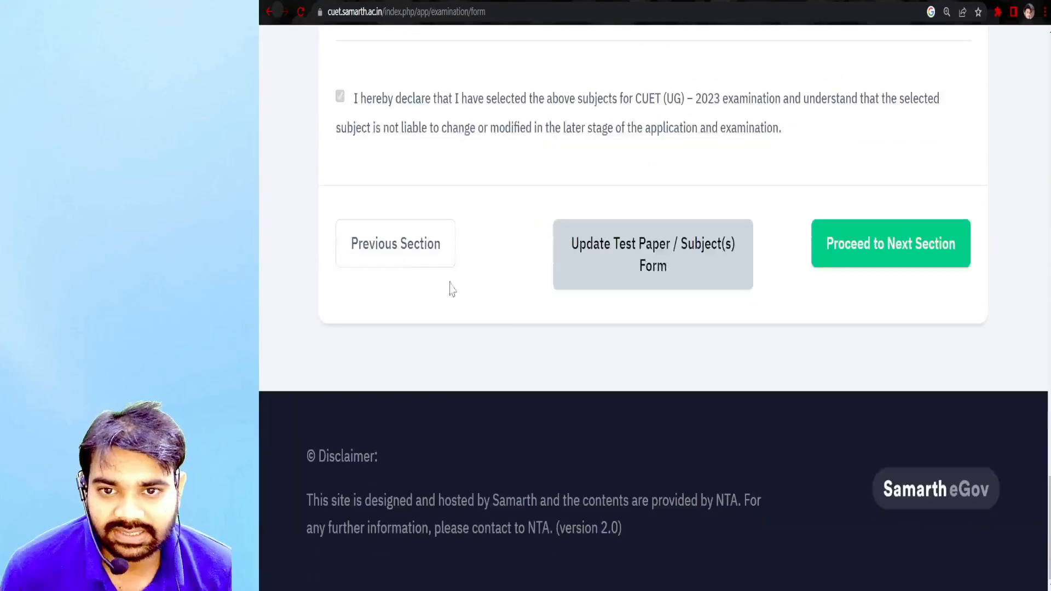
# Proceed to the Upload Documents page requesting photograph, signature and ST category certificate.
pyautogui.click(891, 246)
pyautogui.scroll(-12, 626, 410)
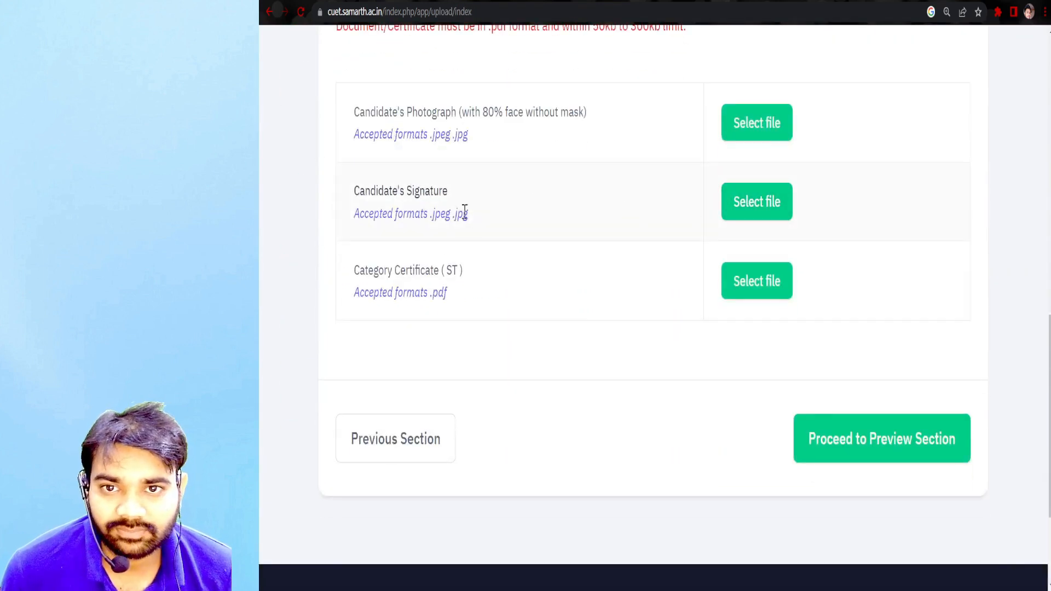
pyautogui.scroll(3, 479, 312)
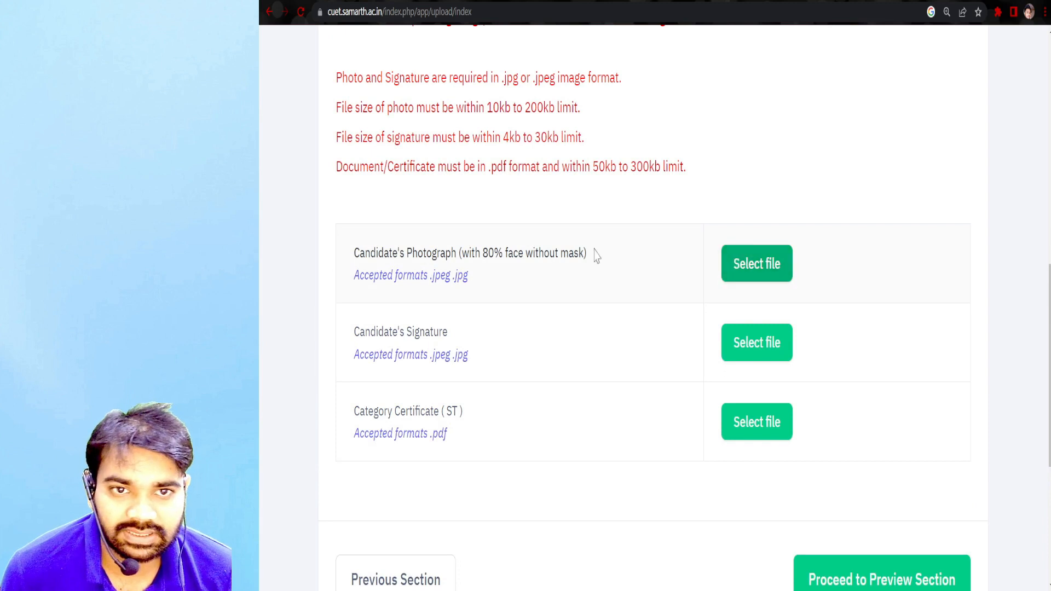
pyautogui.scroll(8, 575, 244)
pyautogui.scroll(-3, 602, 285)
pyautogui.scroll(-6, 613, 361)
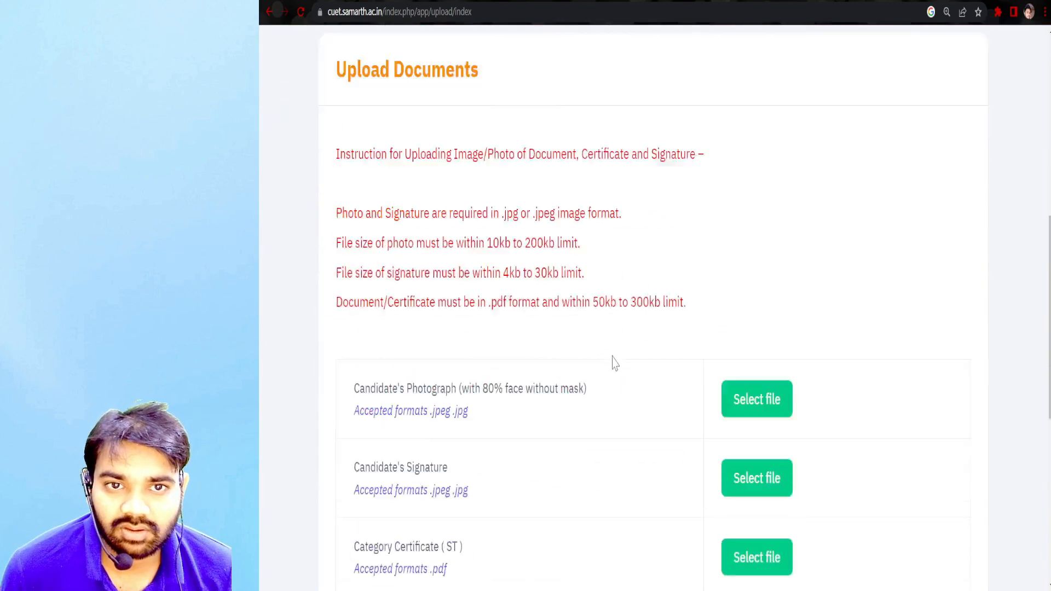
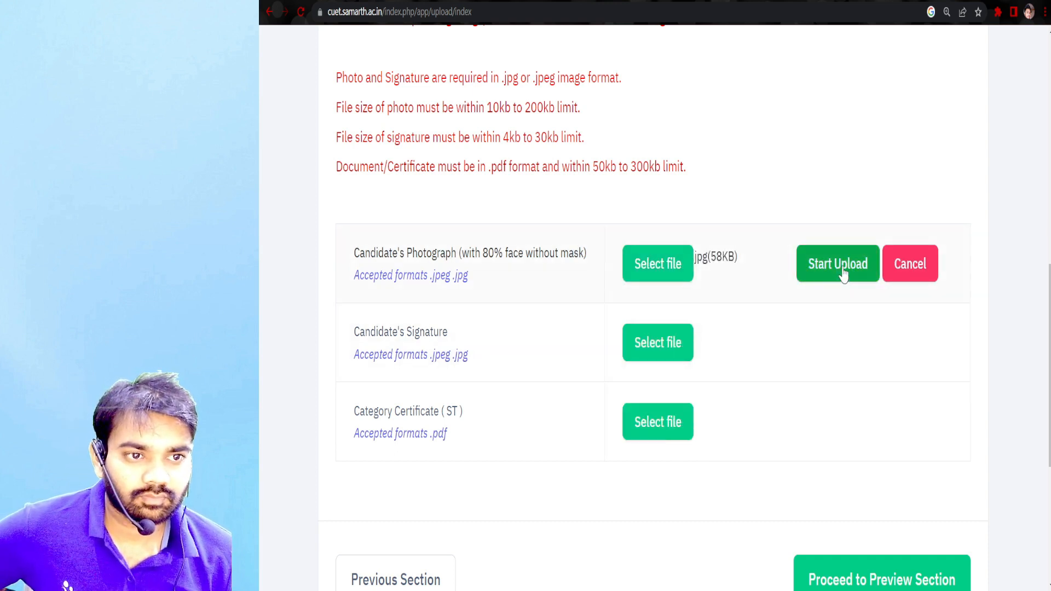
# Upload the candidate photograph, then a smaller signature image in place of the first choice.
pyautogui.click(842, 274)
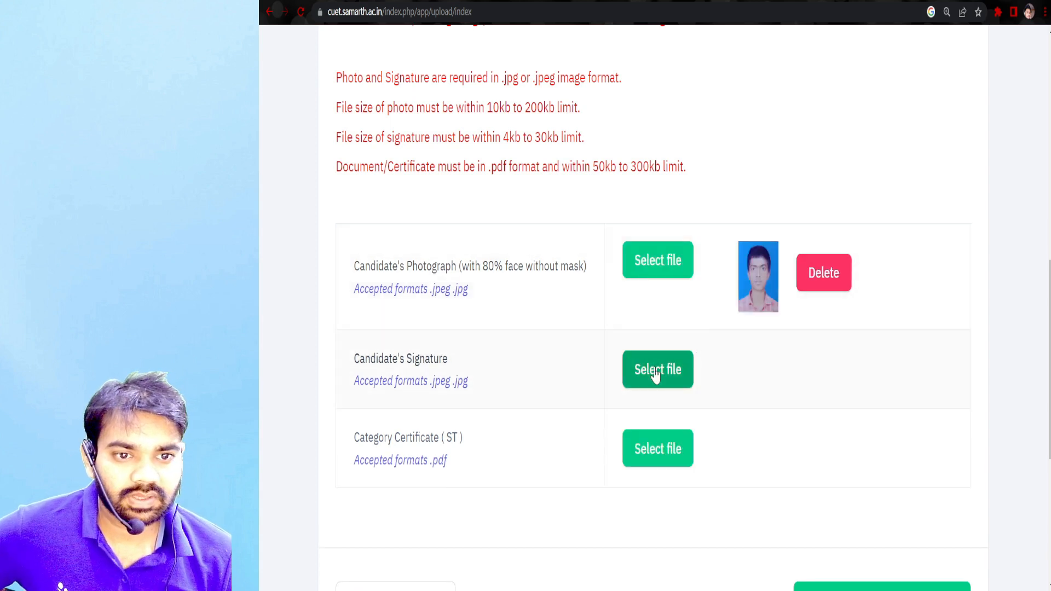
pyautogui.click(655, 378)
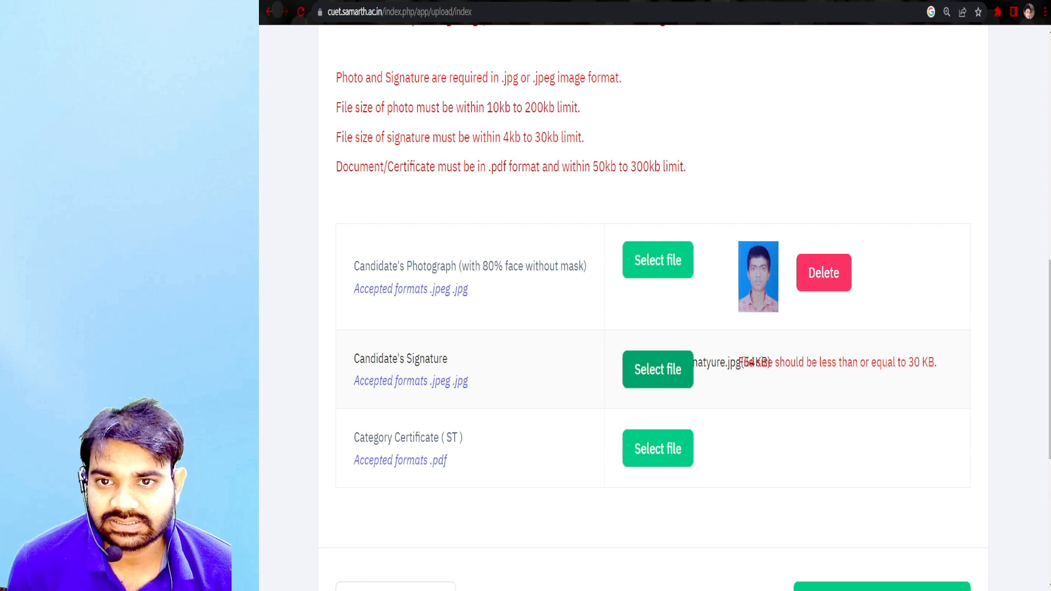
pyautogui.click(594, 296)
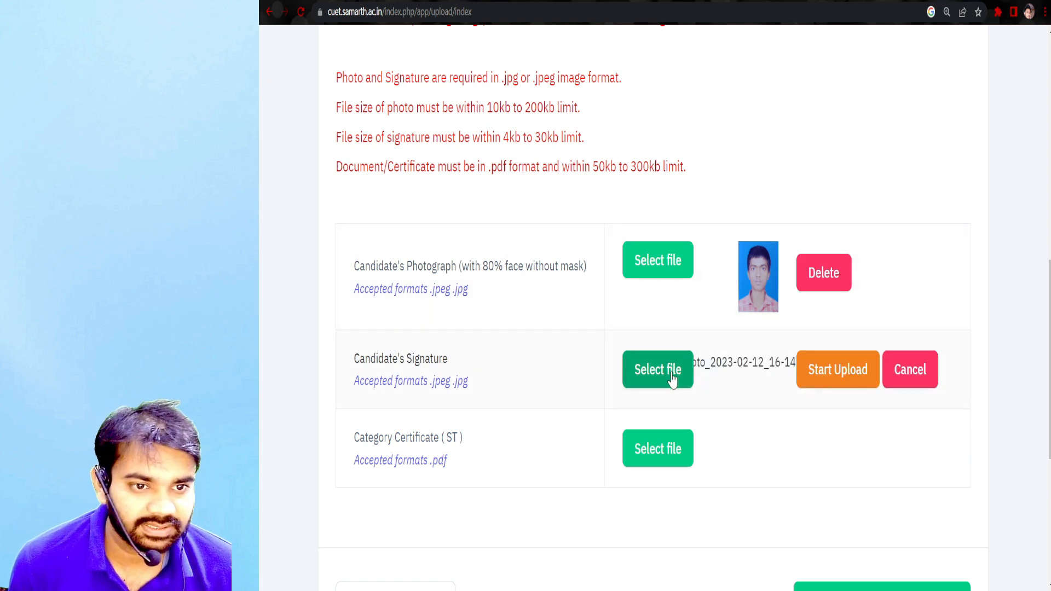
pyautogui.click(838, 382)
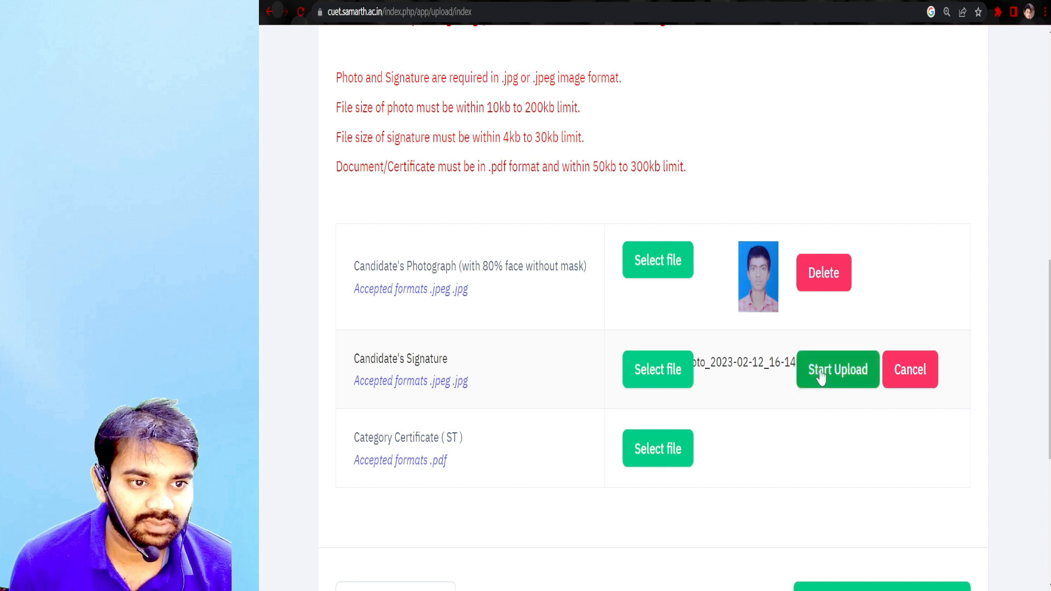
# Select and upload the ST category certificate PDF.
pyautogui.scroll(-1, 821, 388)
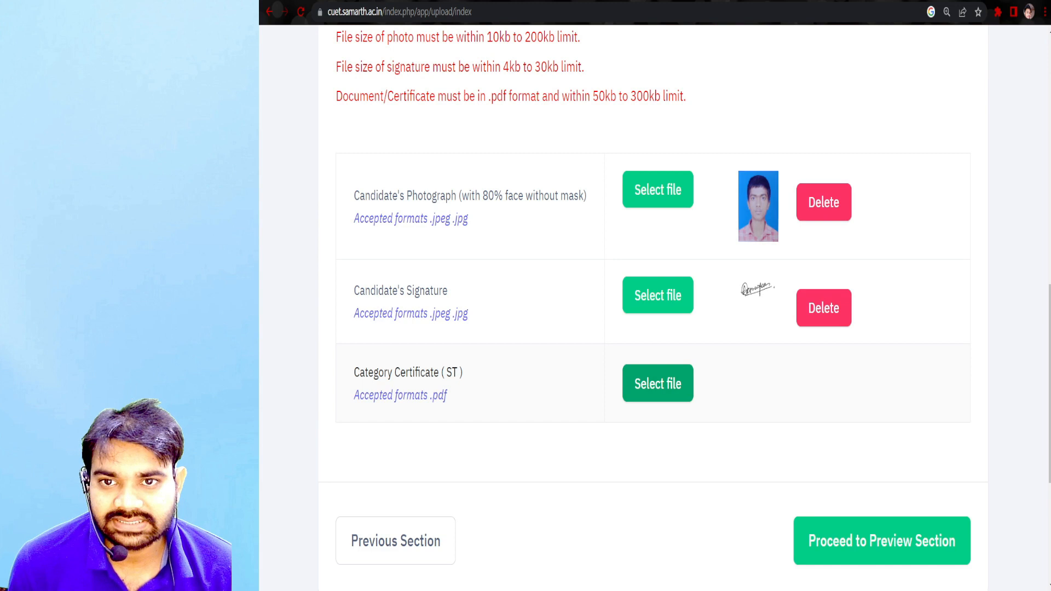
pyautogui.click(680, 392)
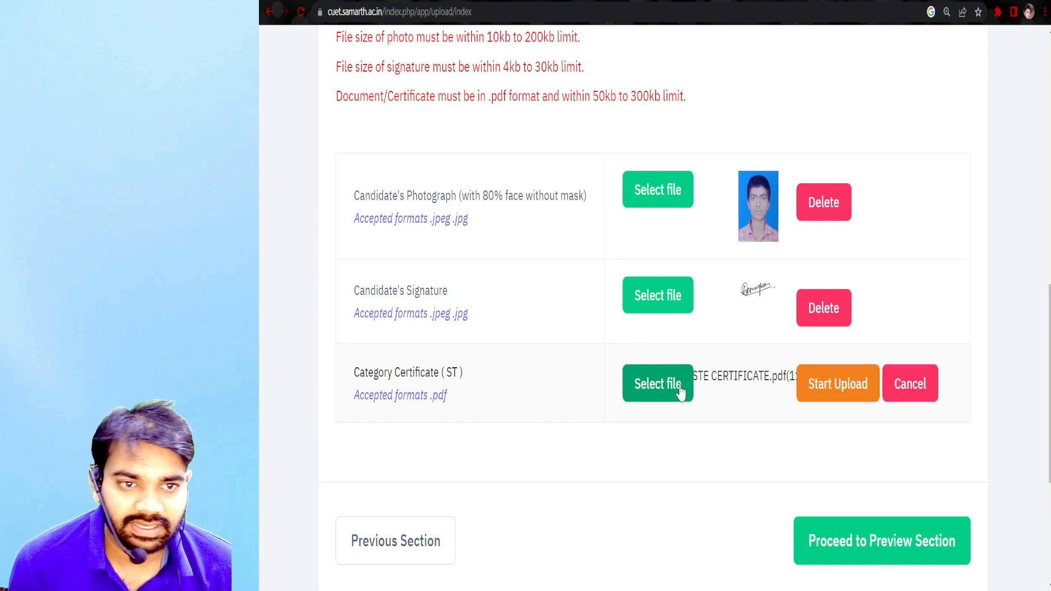
pyautogui.click(836, 386)
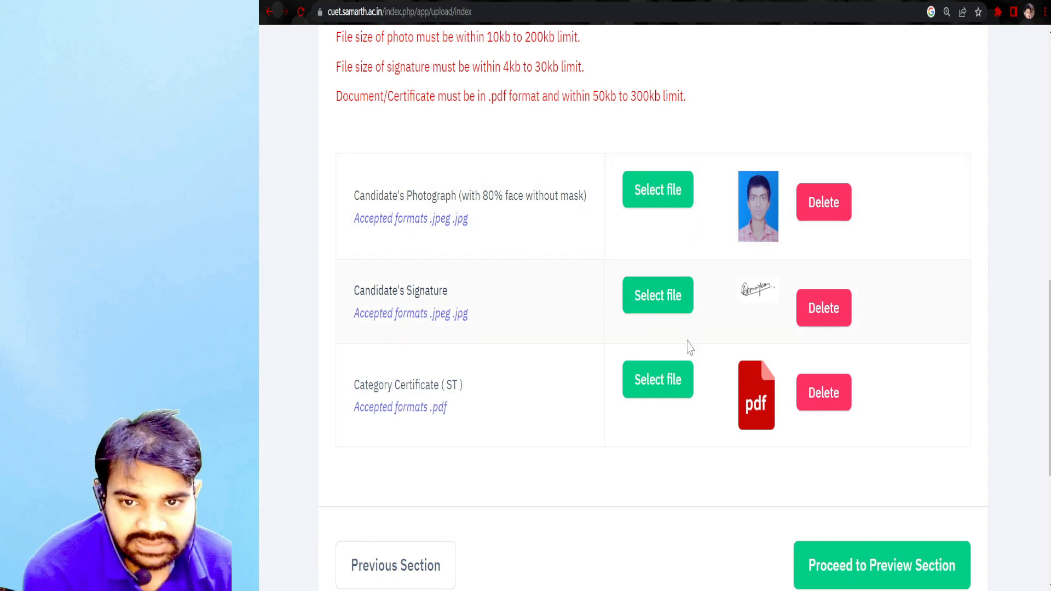
pyautogui.scroll(-5, 635, 425)
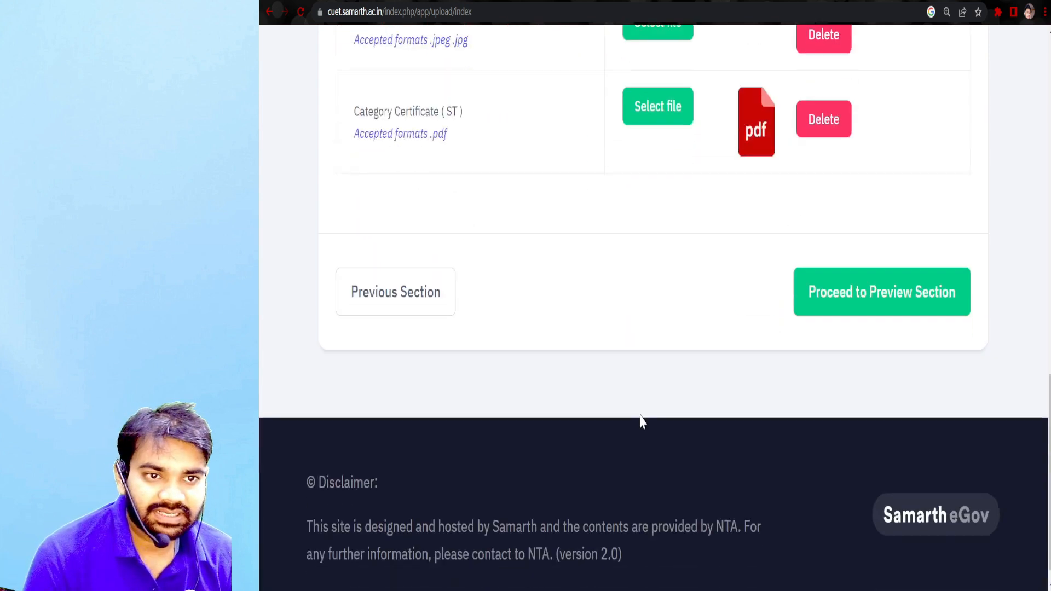
# Open the application preview and scroll through the candidate's entered details.
pyautogui.click(886, 300)
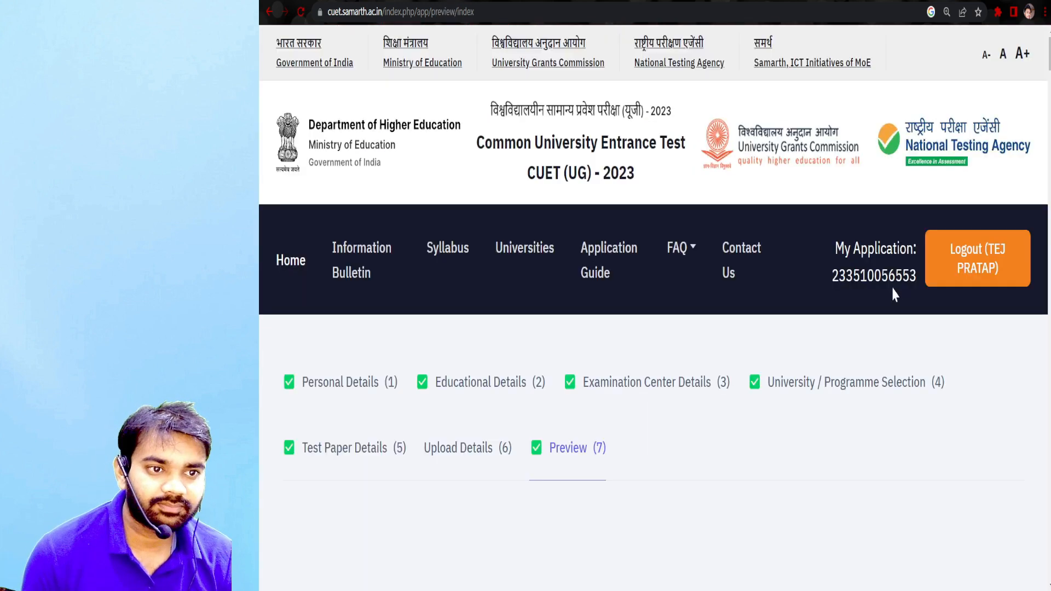
pyautogui.scroll(-3, 645, 435)
pyautogui.scroll(-15, 644, 434)
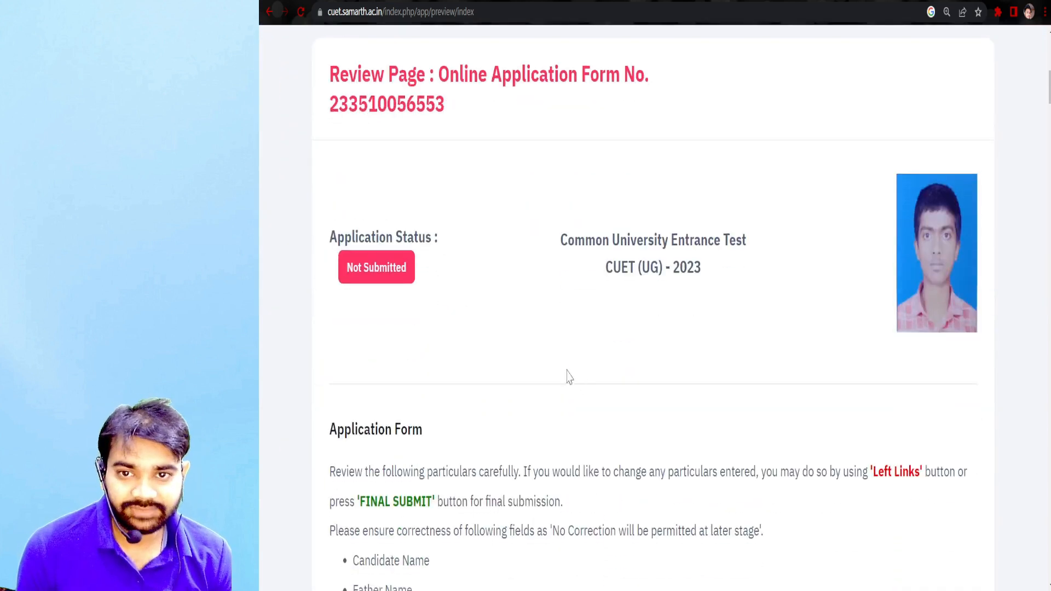
pyautogui.scroll(-13, 482, 386)
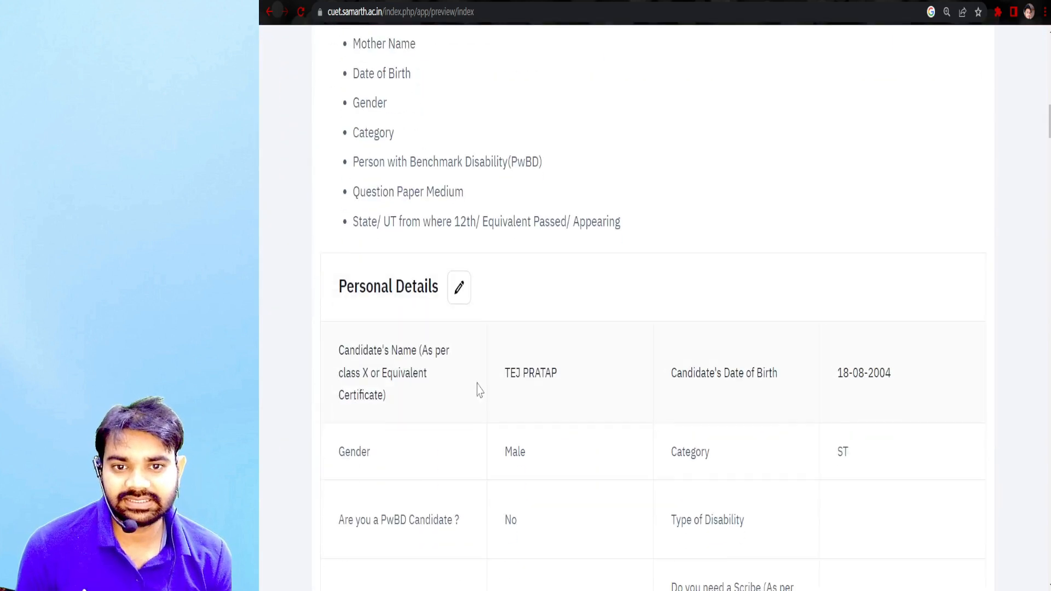
pyautogui.scroll(-20, 489, 385)
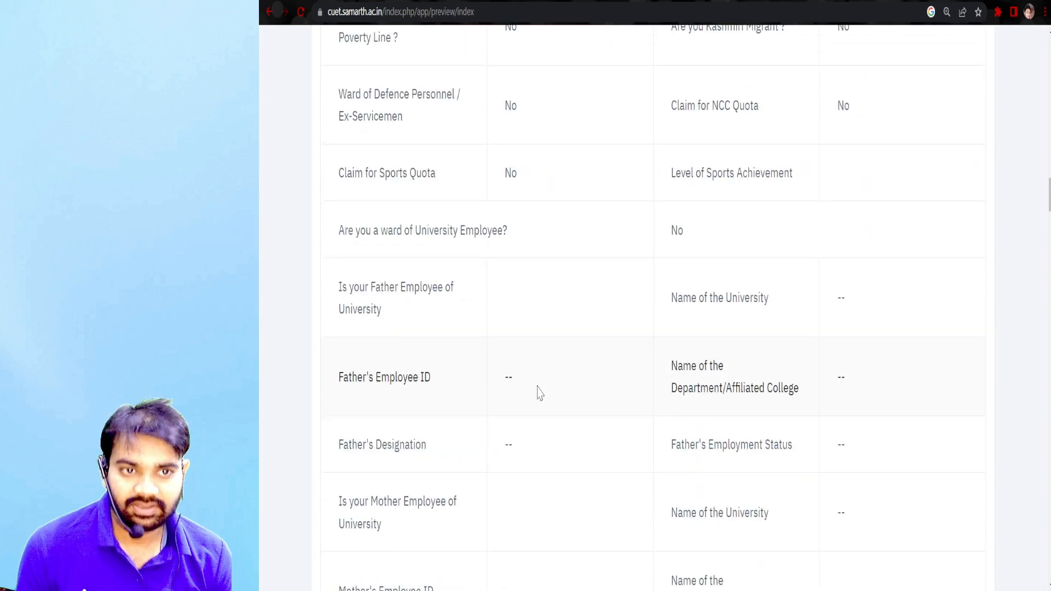
pyautogui.scroll(-20, 481, 372)
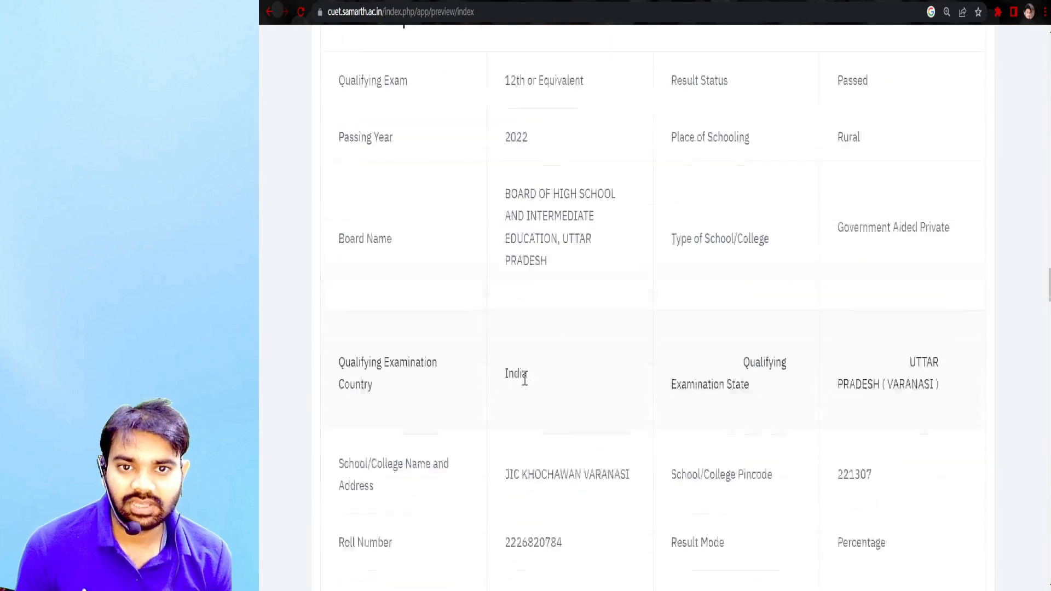
pyautogui.scroll(-20, 595, 408)
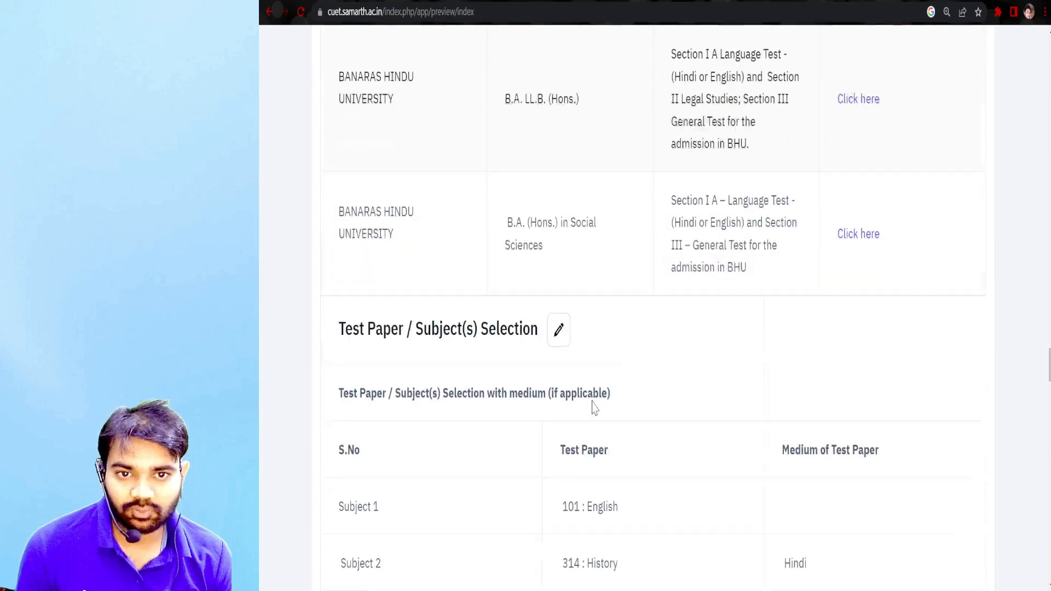
pyautogui.scroll(-13, 594, 409)
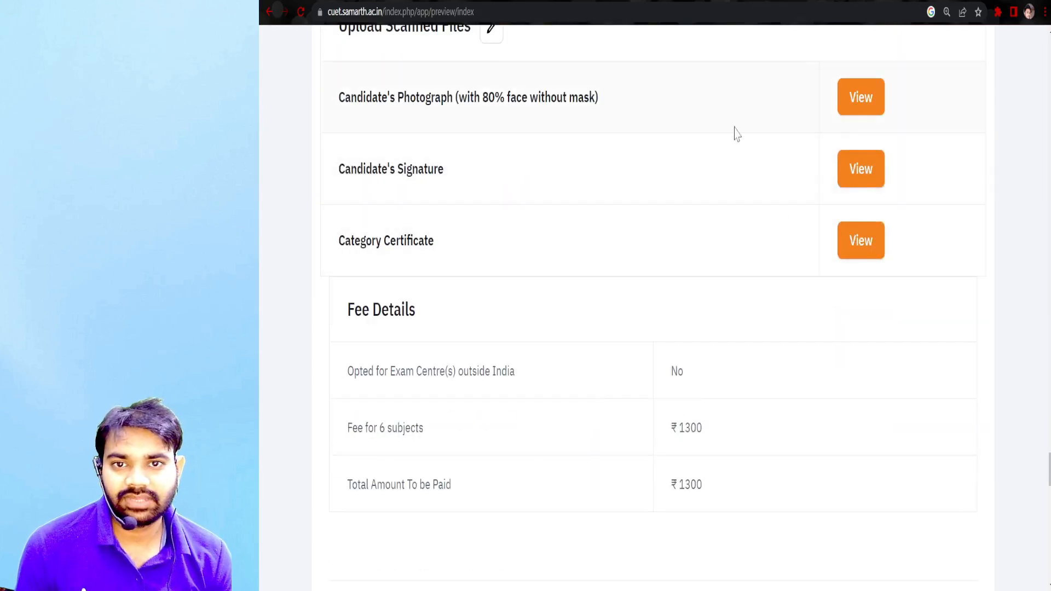
# View the uploaded photograph, return to the preview, and scroll down to the particulars checklist.
pyautogui.click(876, 109)
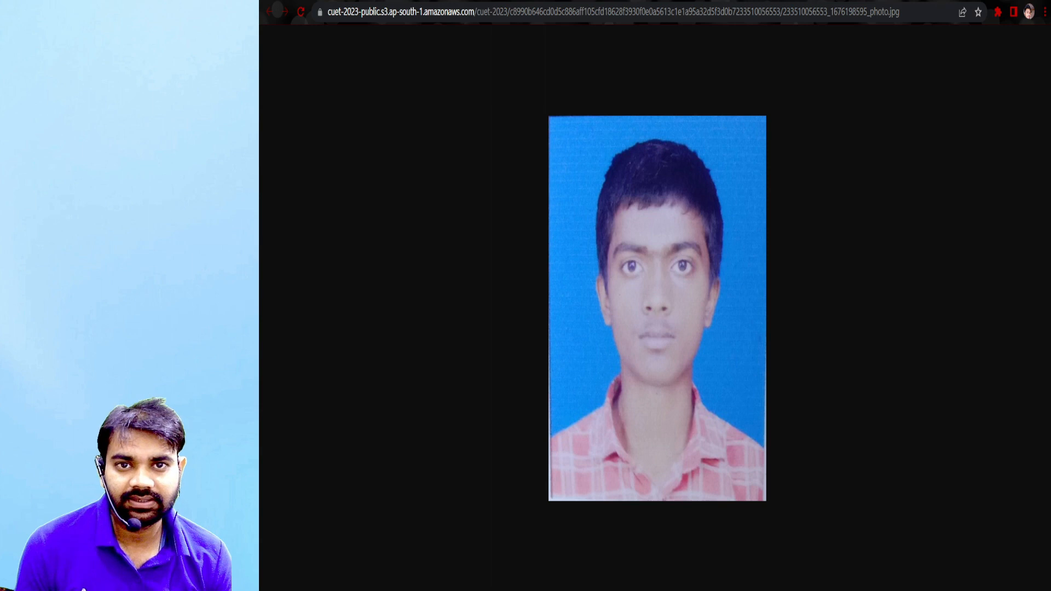
pyautogui.hotkey('alt', 'Left')
pyautogui.scroll(-3, 478, 351)
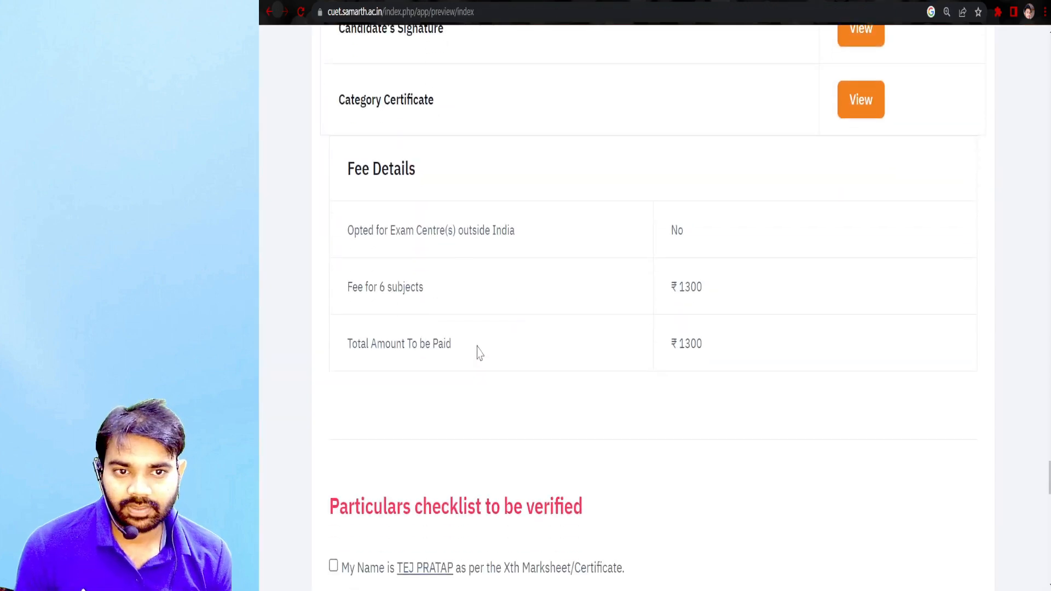
pyautogui.scroll(-3, 479, 353)
pyautogui.scroll(-5, 616, 228)
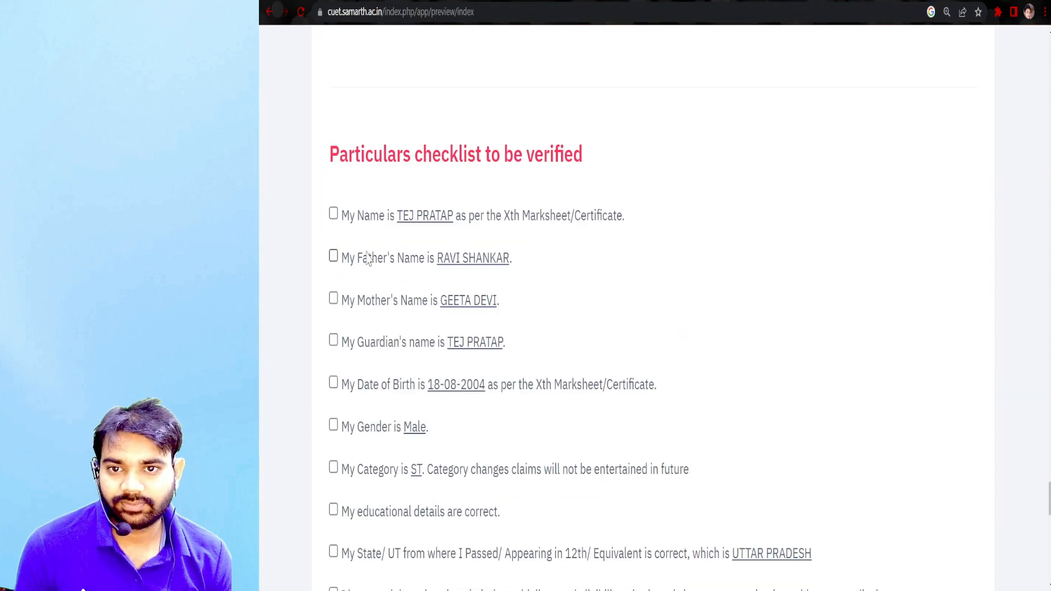
# Tick the checklist items for candidate, father's, mother's and guardian's names, date of birth and gender.
pyautogui.click(333, 213)
pyautogui.click(333, 256)
pyautogui.click(334, 298)
pyautogui.click(333, 340)
pyautogui.click(333, 383)
pyautogui.click(333, 425)
pyautogui.scroll(-1, 363, 425)
pyautogui.scroll(-4, 363, 425)
# Tick ST category, education, 12th state, guidelines, exam cities, programme selection and application declaration.
pyautogui.click(333, 256)
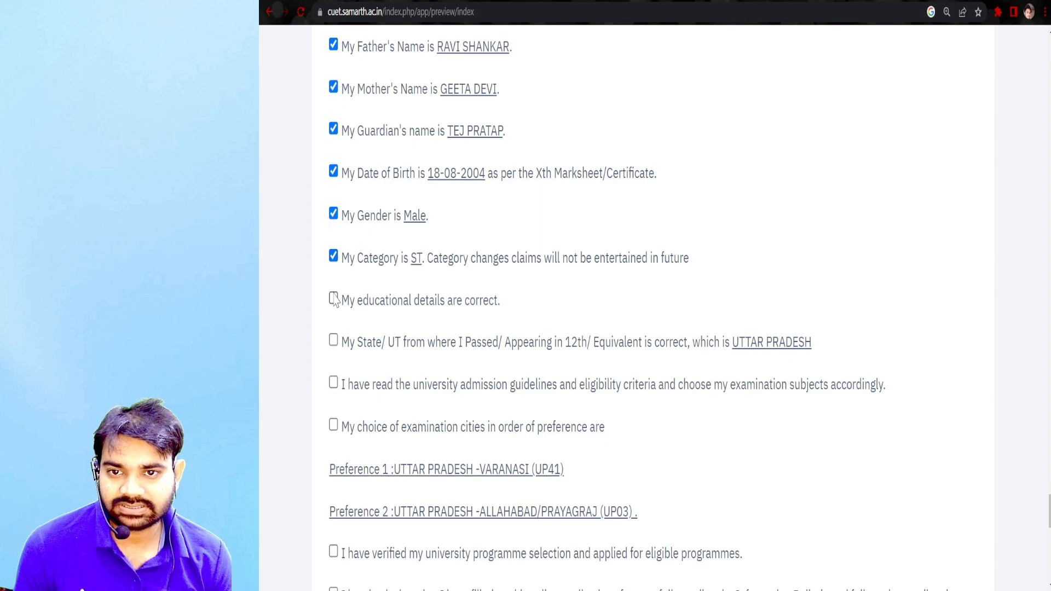
pyautogui.click(334, 298)
pyautogui.click(333, 340)
pyautogui.click(333, 382)
pyautogui.click(333, 424)
pyautogui.scroll(-3, 336, 425)
pyautogui.click(333, 410)
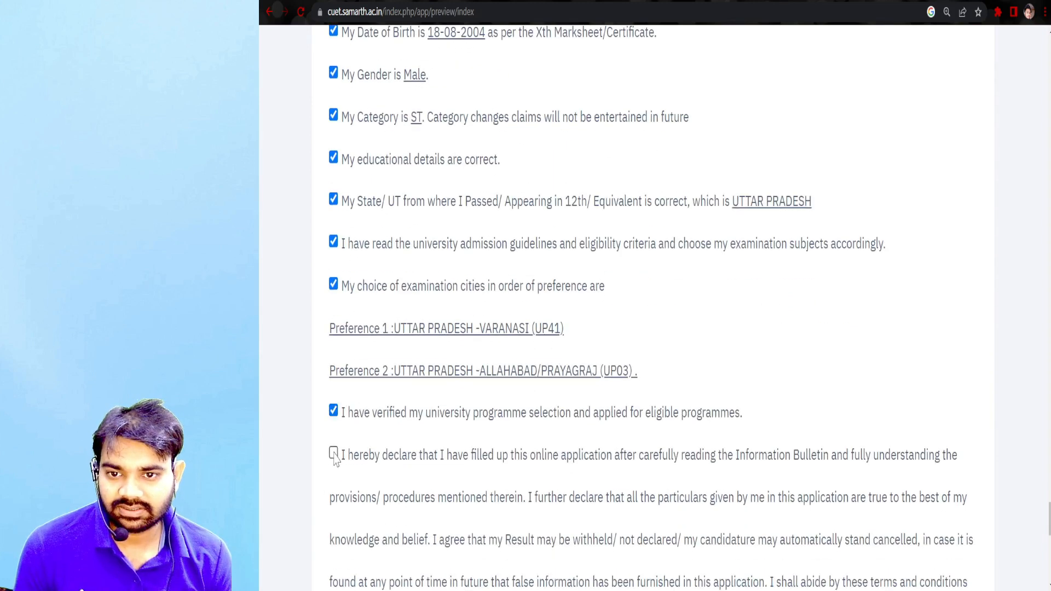
pyautogui.click(334, 454)
pyautogui.scroll(-10, 383, 417)
# Tick the information-correct and NTA authorisation declarations, then confirm final submission to payment.
pyautogui.click(334, 172)
pyautogui.click(333, 340)
pyautogui.scroll(-5, 491, 345)
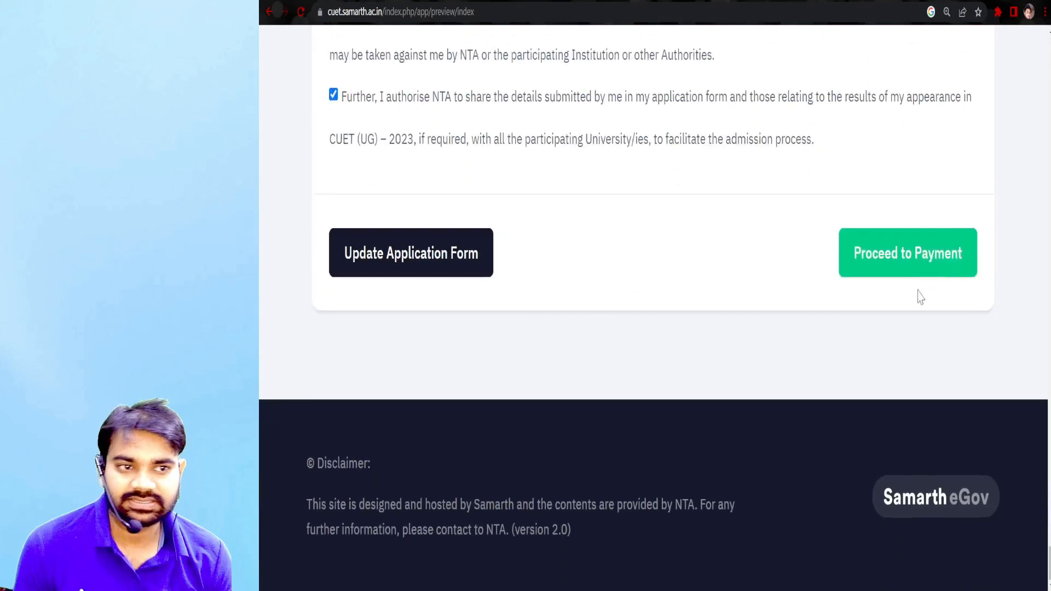
pyautogui.click(912, 253)
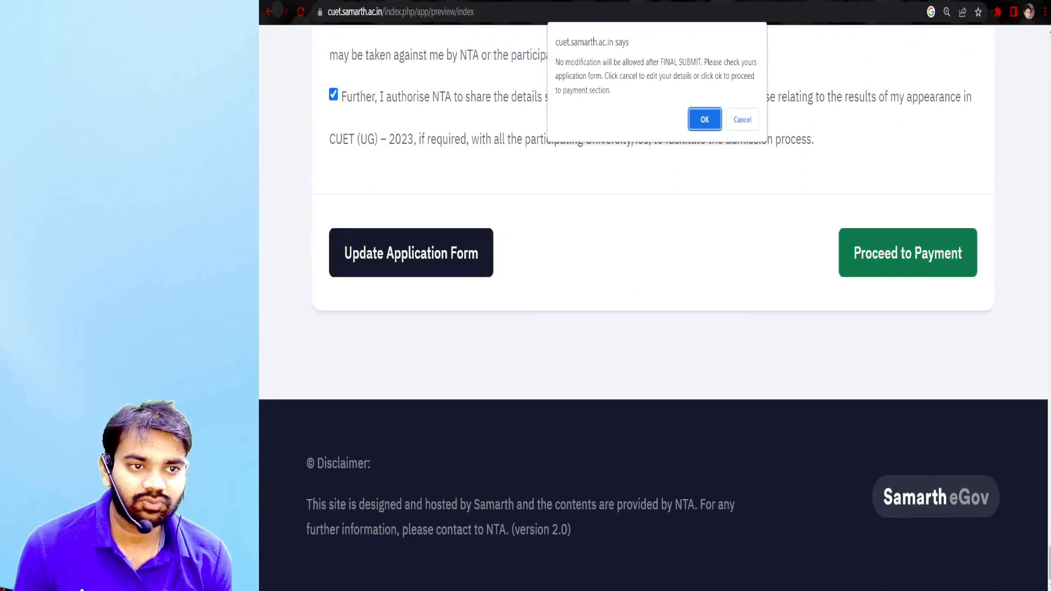
pyautogui.click(702, 120)
# Copy the registered email ID into the Confirm Email ID field and enter the security pin.
pyautogui.scroll(-5, 566, 351)
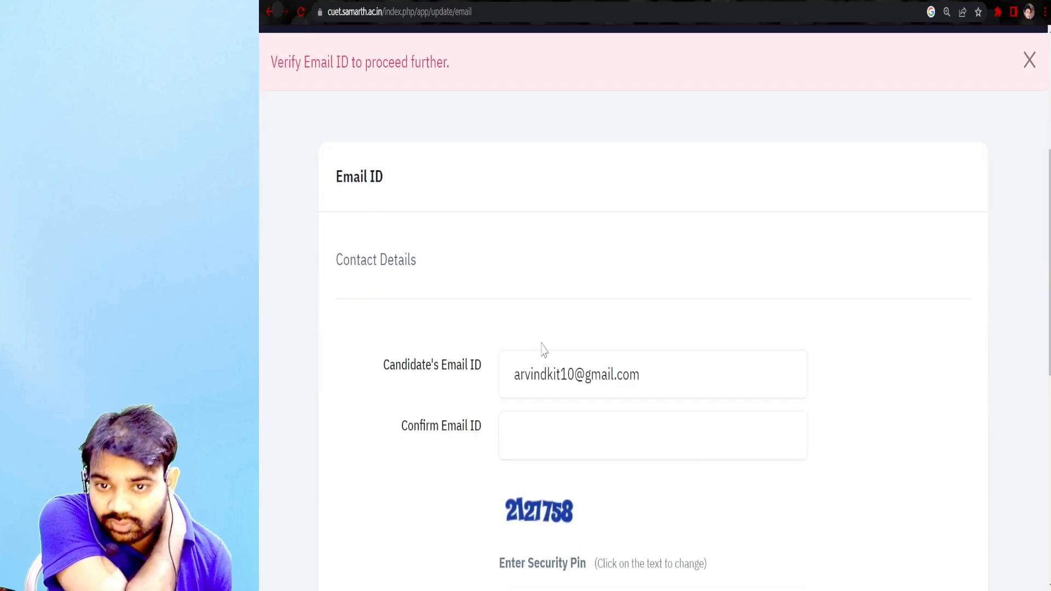
pyautogui.scroll(-1, 555, 368)
pyautogui.click(526, 365)
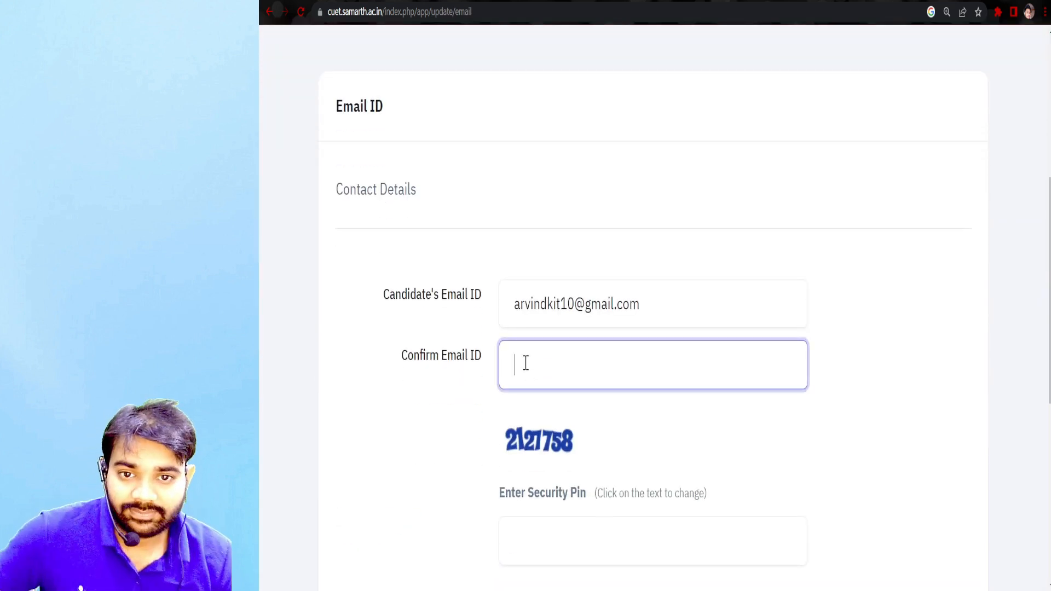
pyautogui.moveTo(647, 302); pyautogui.dragTo(514, 300)
pyautogui.hotkey('ctrl', 'c')
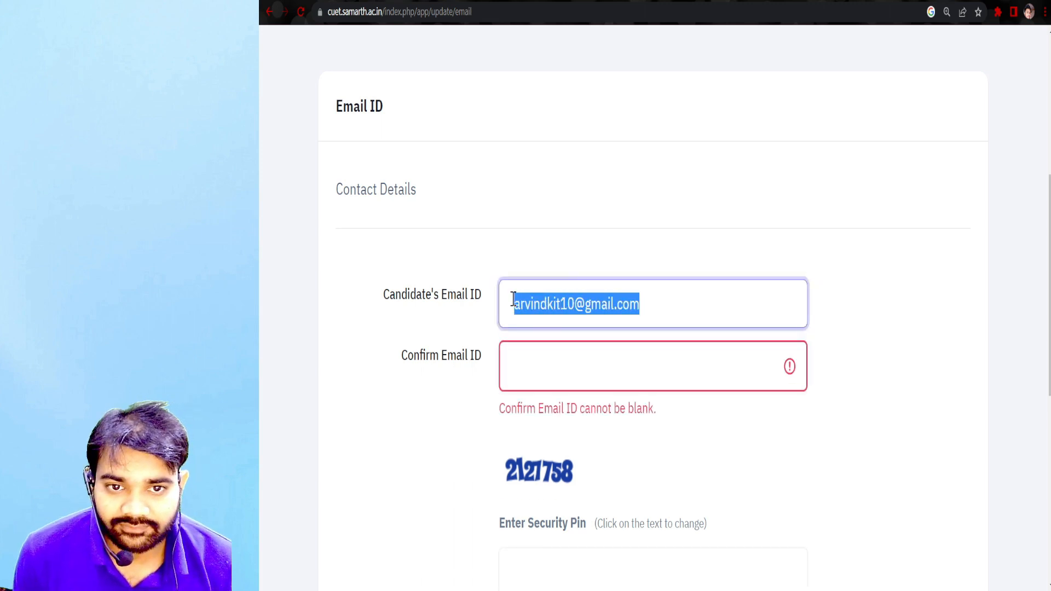
pyautogui.click(535, 377)
pyautogui.hotkey('ctrl', 'v')
pyautogui.scroll(-3, 553, 484)
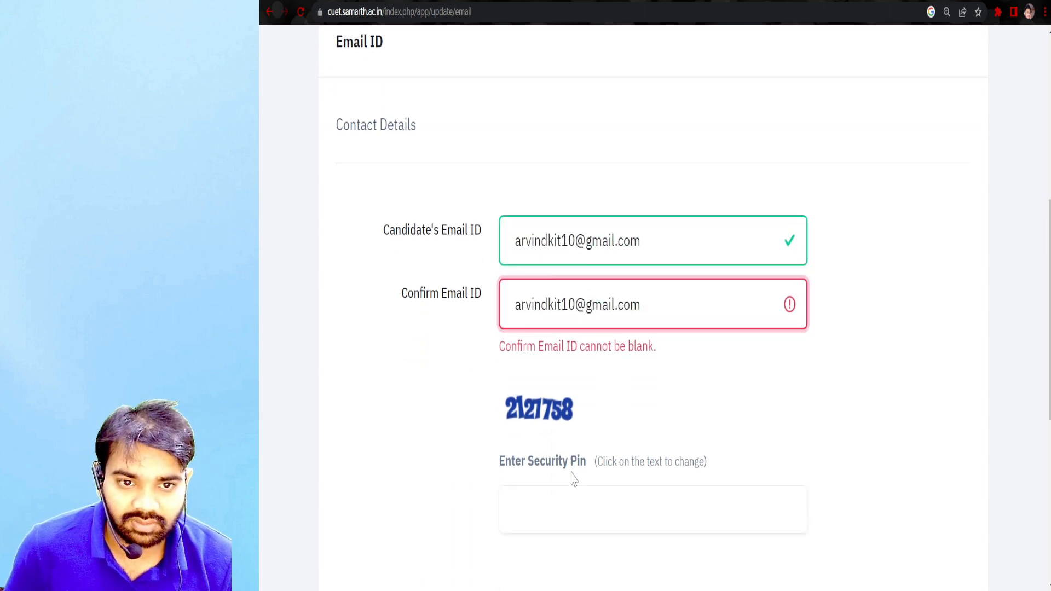
pyautogui.click(545, 344)
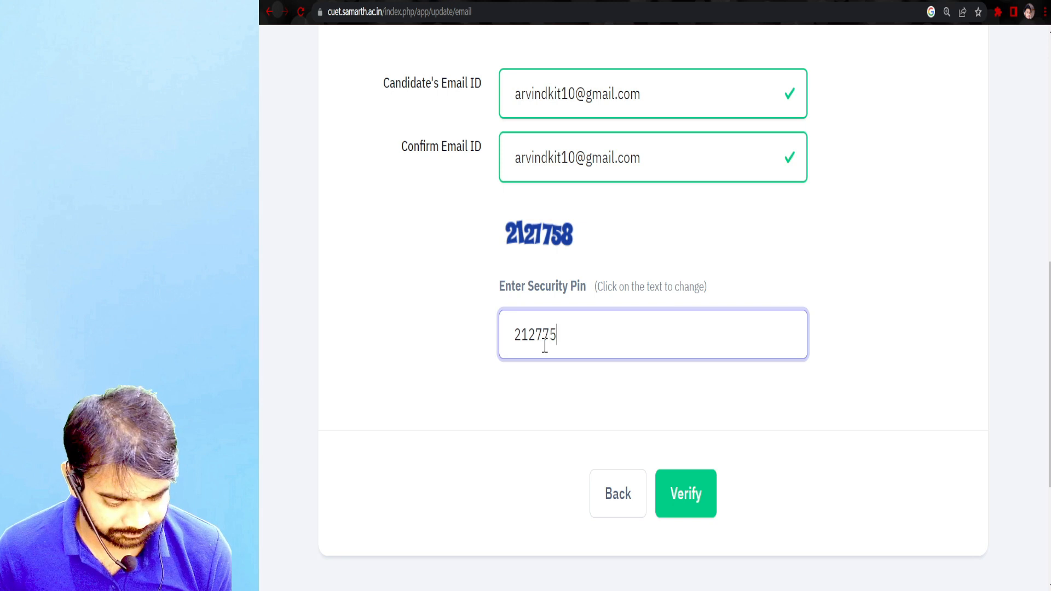
# Request the verification code, then enter the emailed code and security pin to verify the email.
pyautogui.click(688, 495)
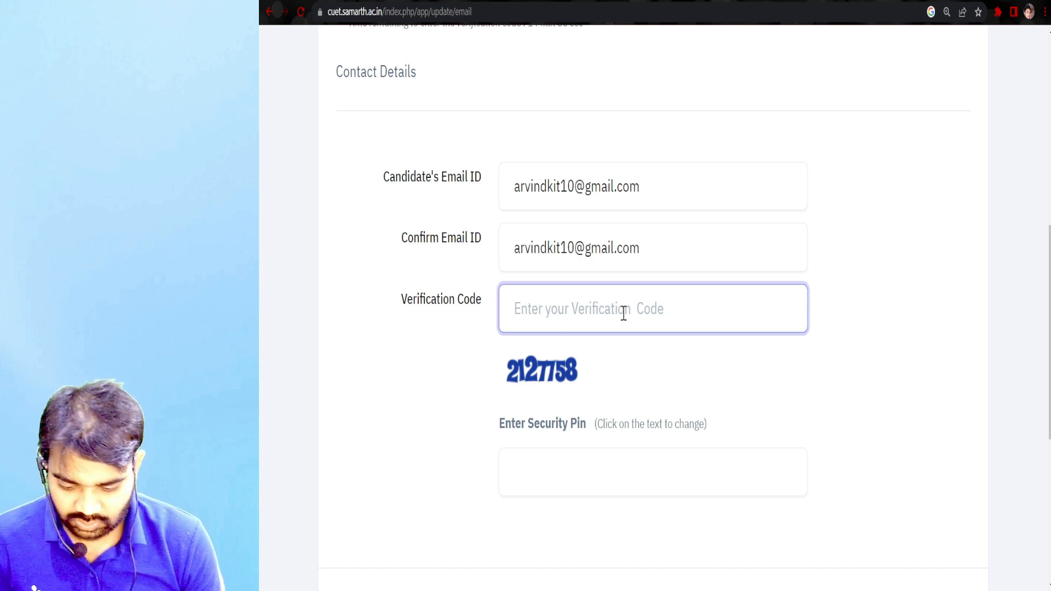
pyautogui.hotkey('ctrl', 'v')
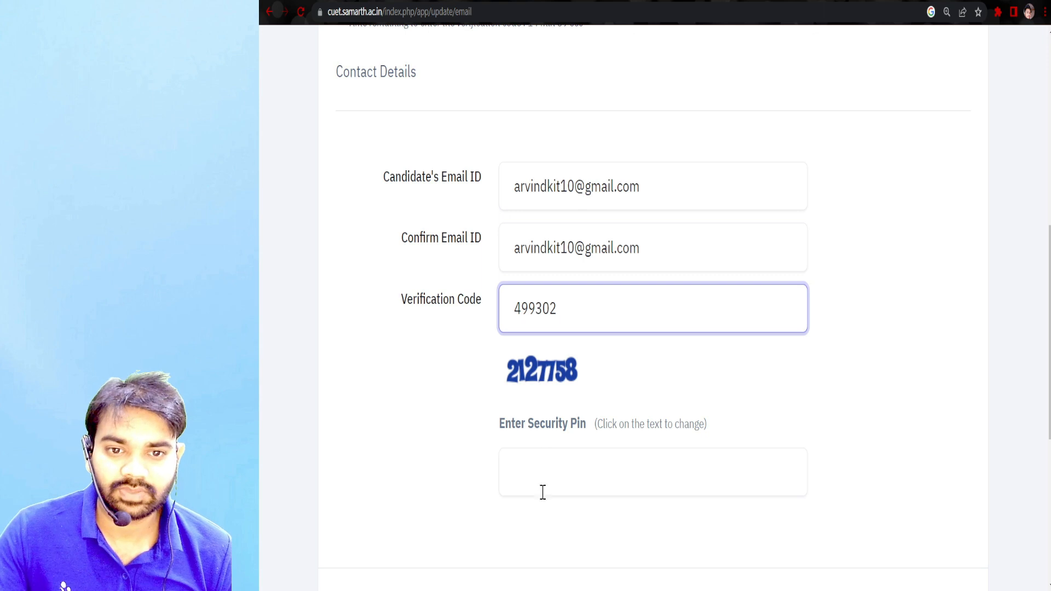
pyautogui.click(543, 471)
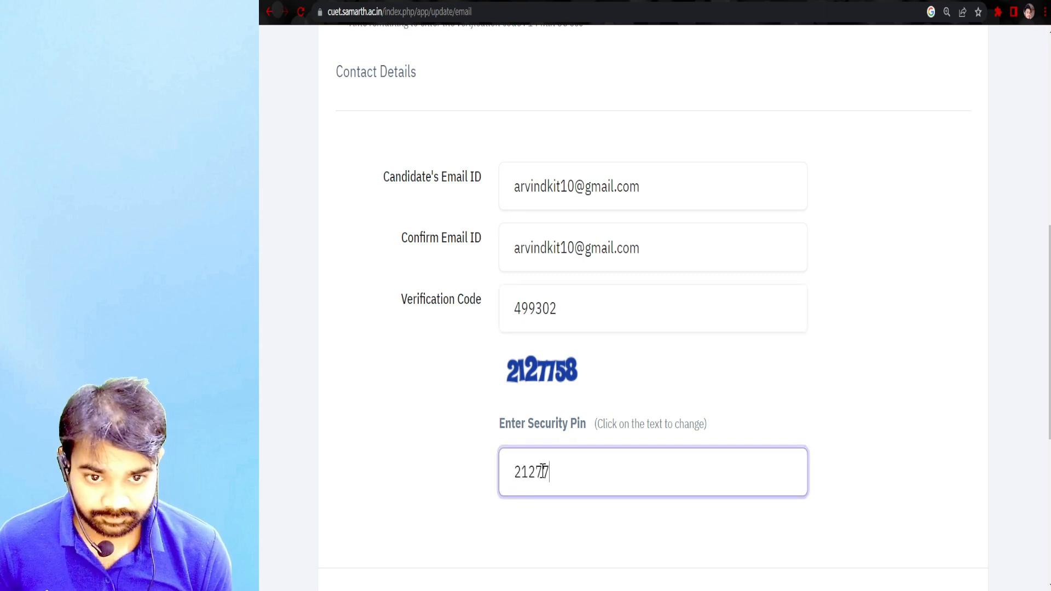
pyautogui.scroll(-5, 541, 470)
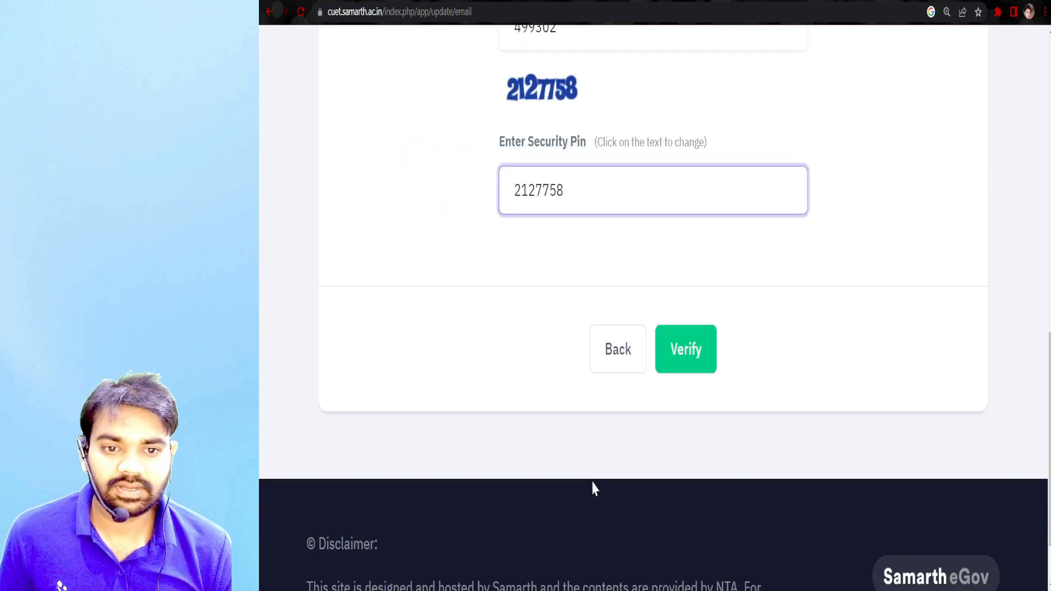
pyautogui.click(687, 351)
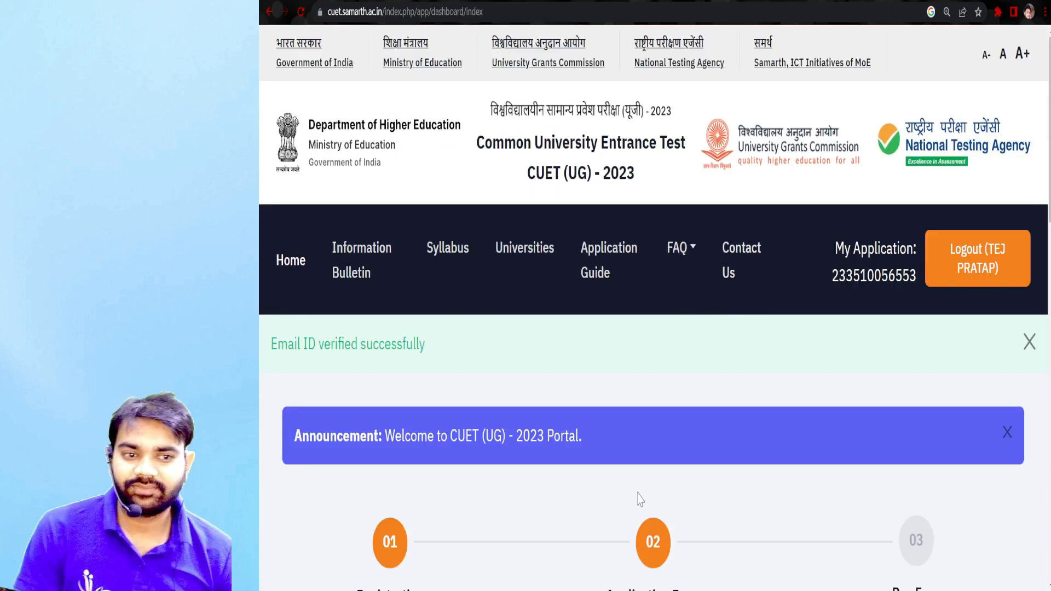
pyautogui.scroll(-5, 639, 497)
pyautogui.scroll(-11, 847, 342)
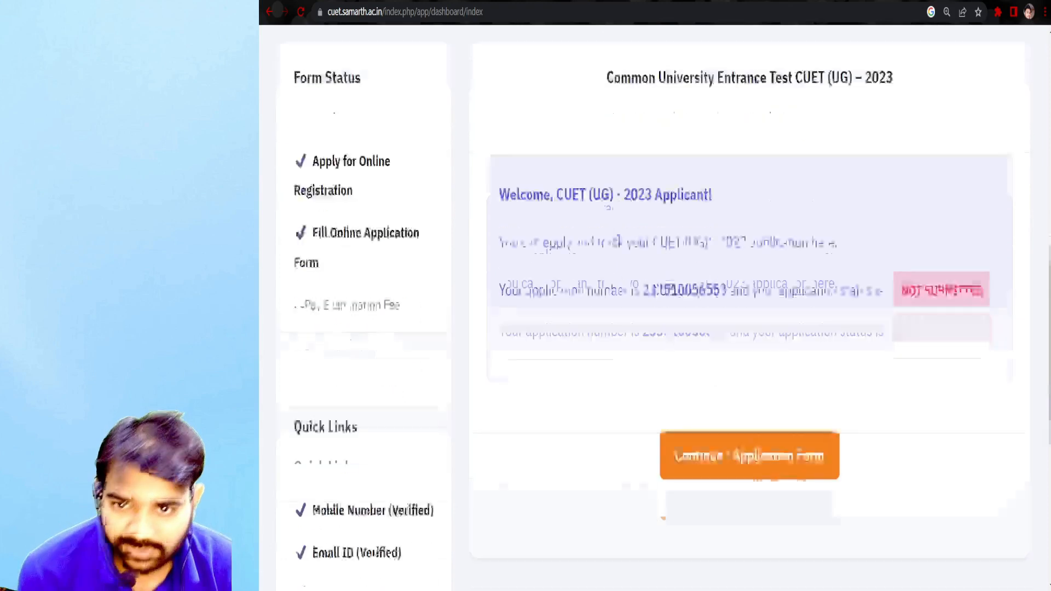
# Resume the application from the dashboard and move past the personal and educational details.
pyautogui.scroll(-3, 776, 290)
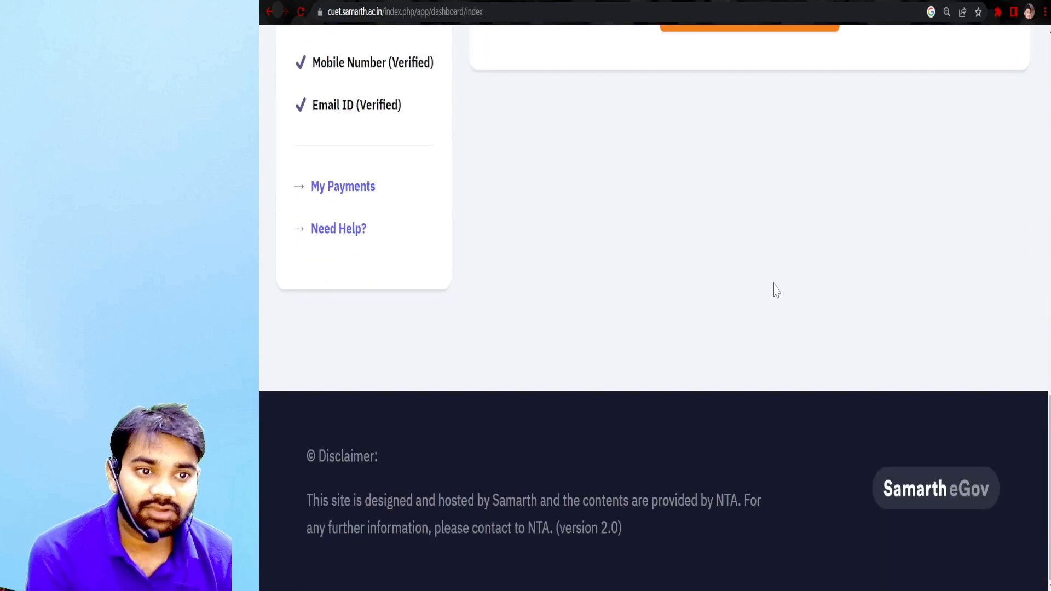
pyautogui.scroll(5, 799, 284)
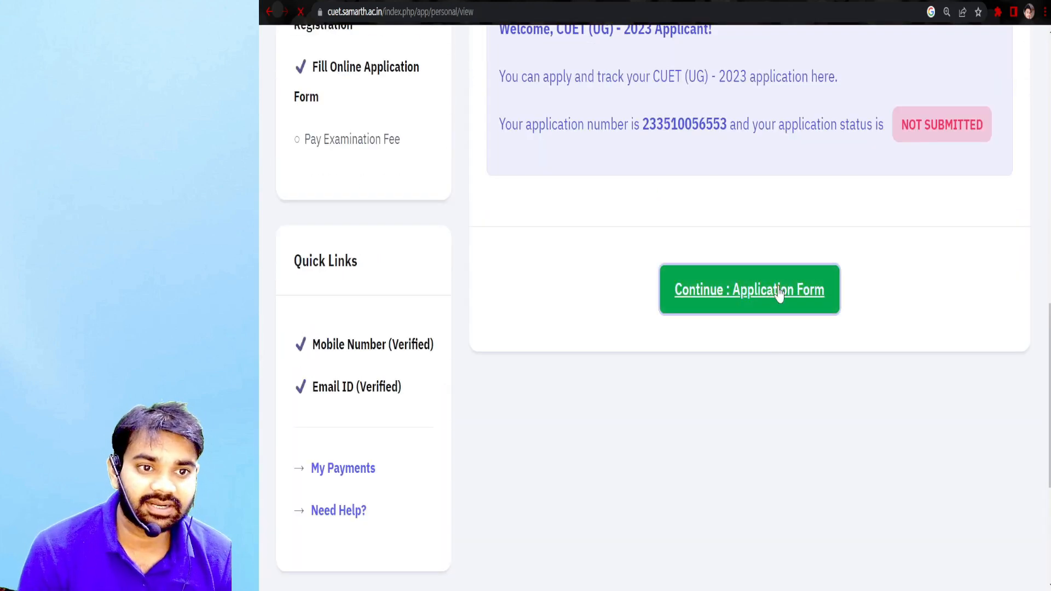
pyautogui.click(777, 296)
pyautogui.scroll(-10, 548, 407)
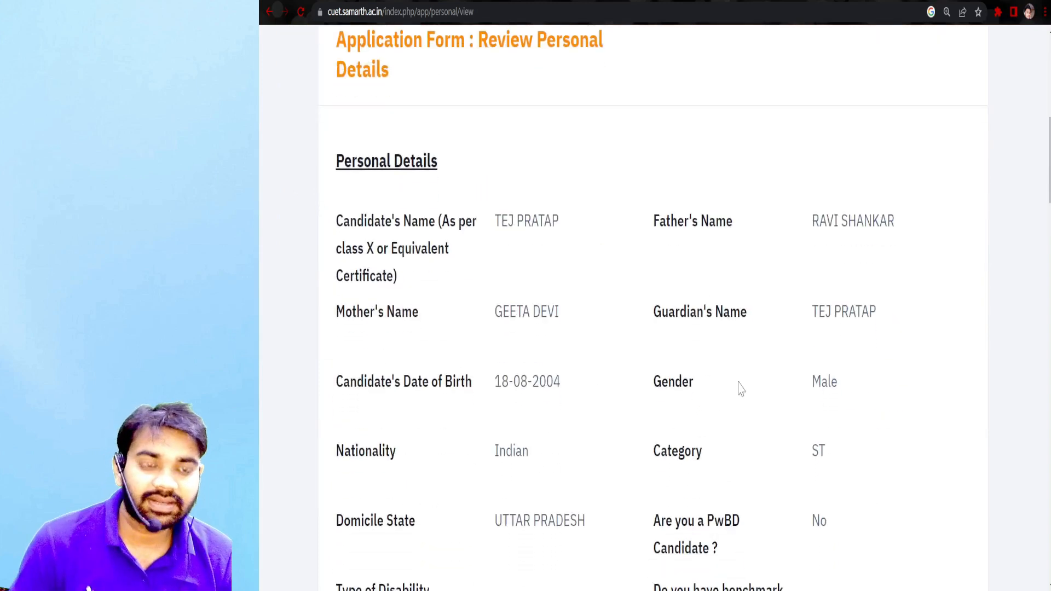
pyautogui.scroll(-20, 752, 408)
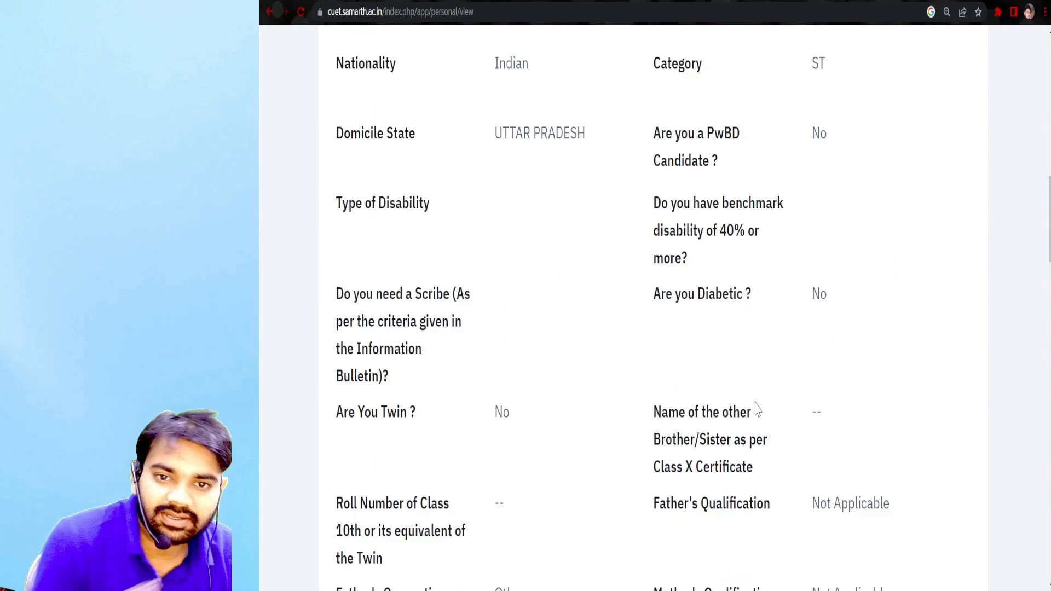
pyautogui.scroll(-15, 730, 421)
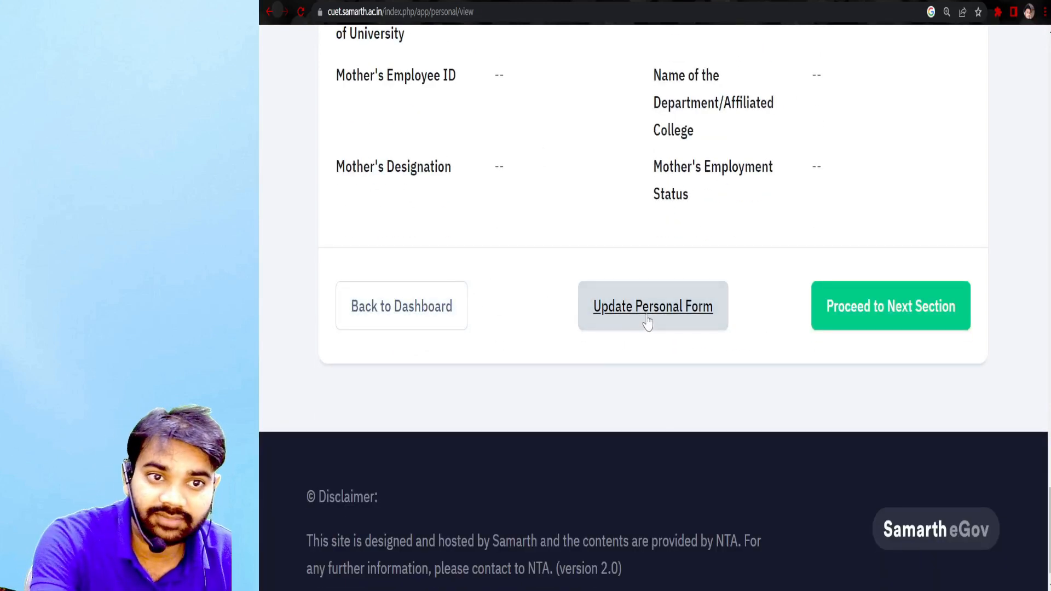
pyautogui.click(879, 327)
pyautogui.scroll(-5, 589, 389)
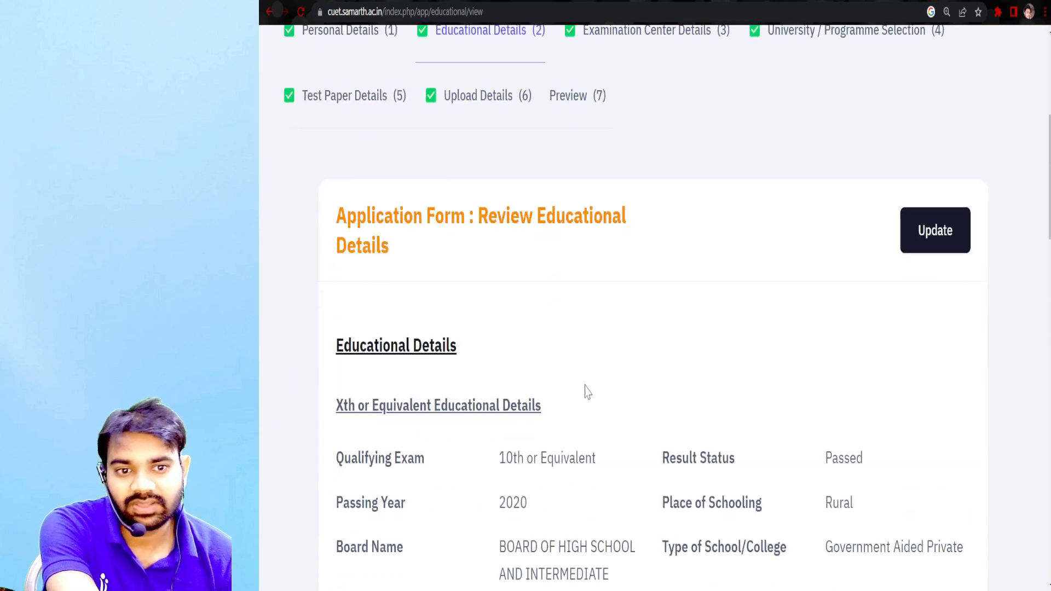
pyautogui.scroll(-15, 588, 392)
pyautogui.scroll(-10, 590, 389)
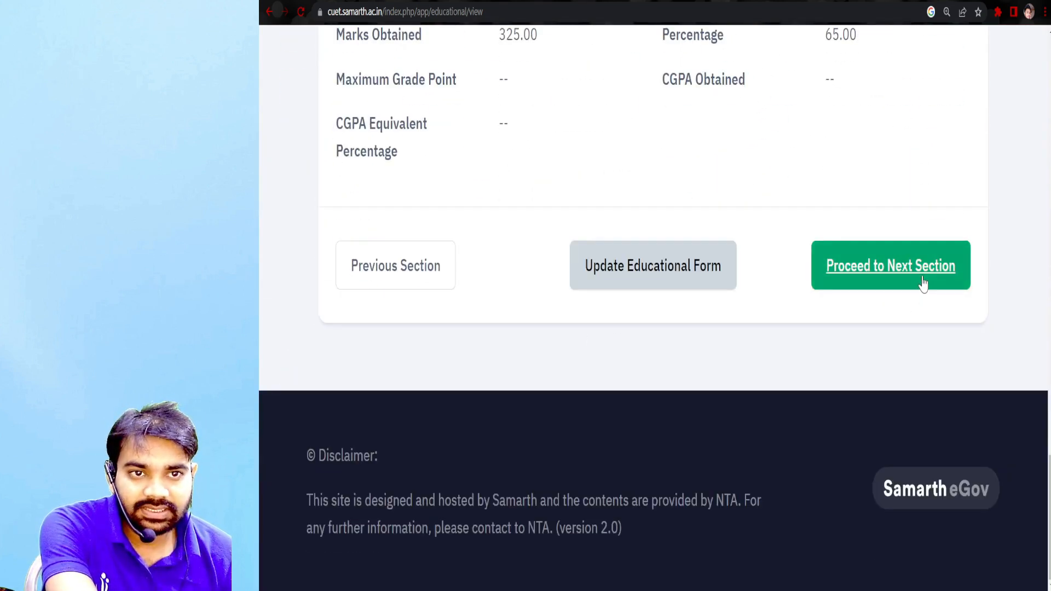
pyautogui.click(923, 284)
# Continue past exam centre choices, programme selection and test paper details to Upload Documents.
pyautogui.scroll(-1, 706, 408)
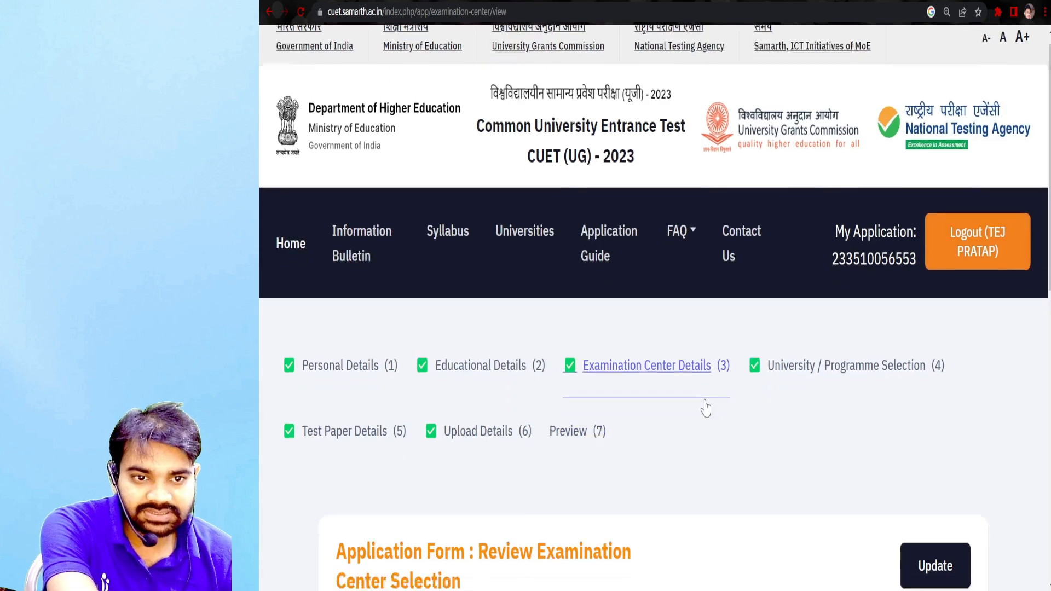
pyautogui.scroll(-10, 706, 408)
pyautogui.click(915, 363)
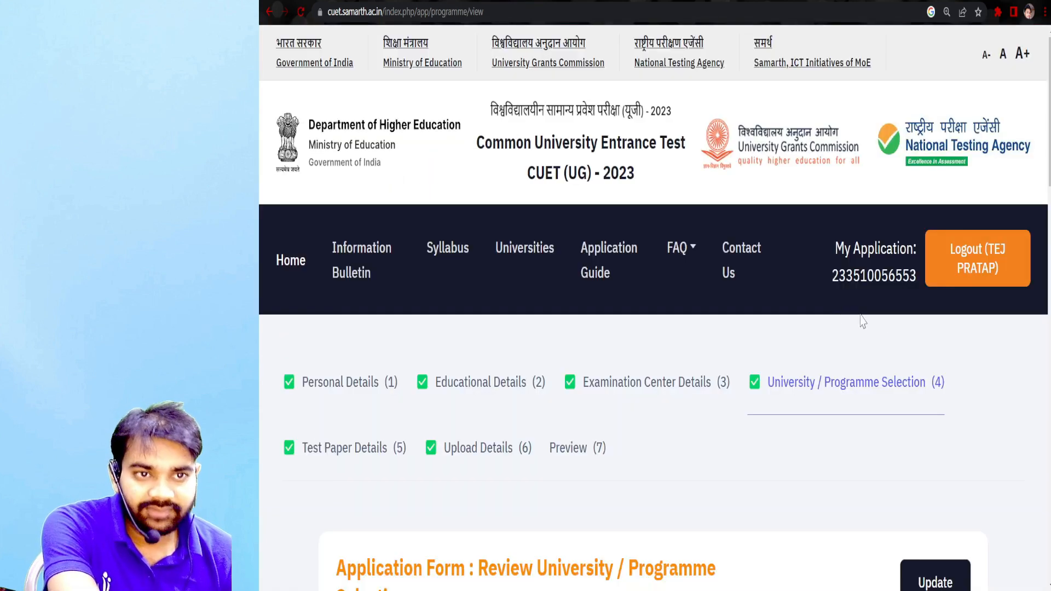
pyautogui.scroll(-5, 823, 422)
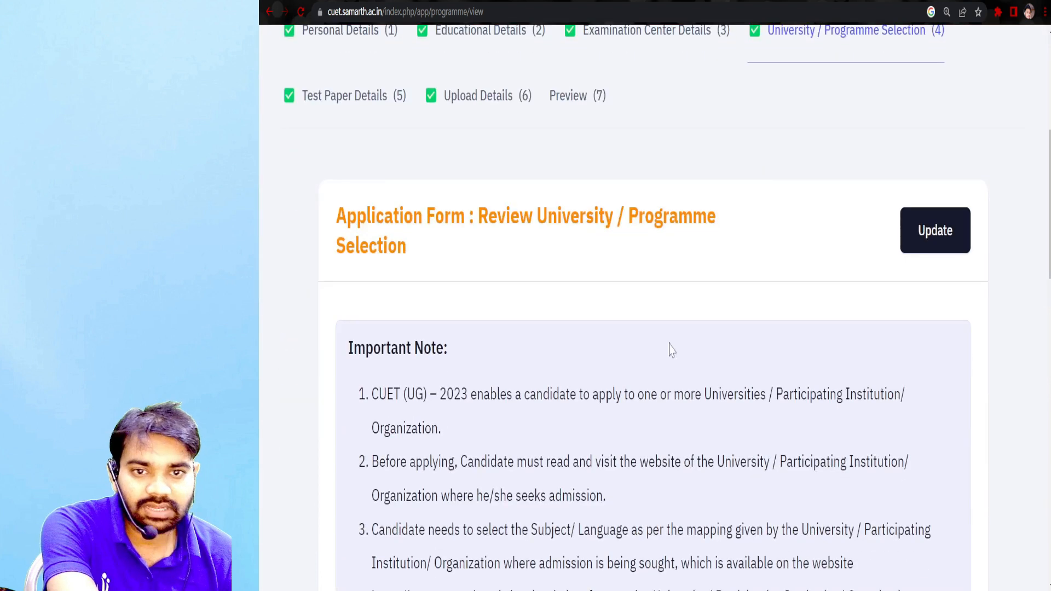
pyautogui.scroll(-15, 671, 350)
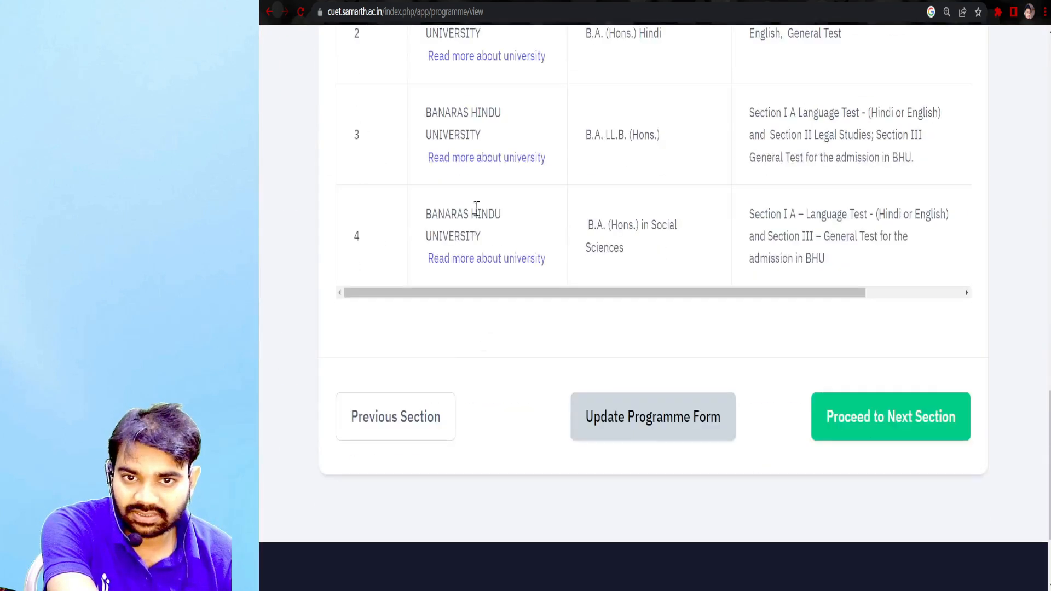
pyautogui.click(901, 429)
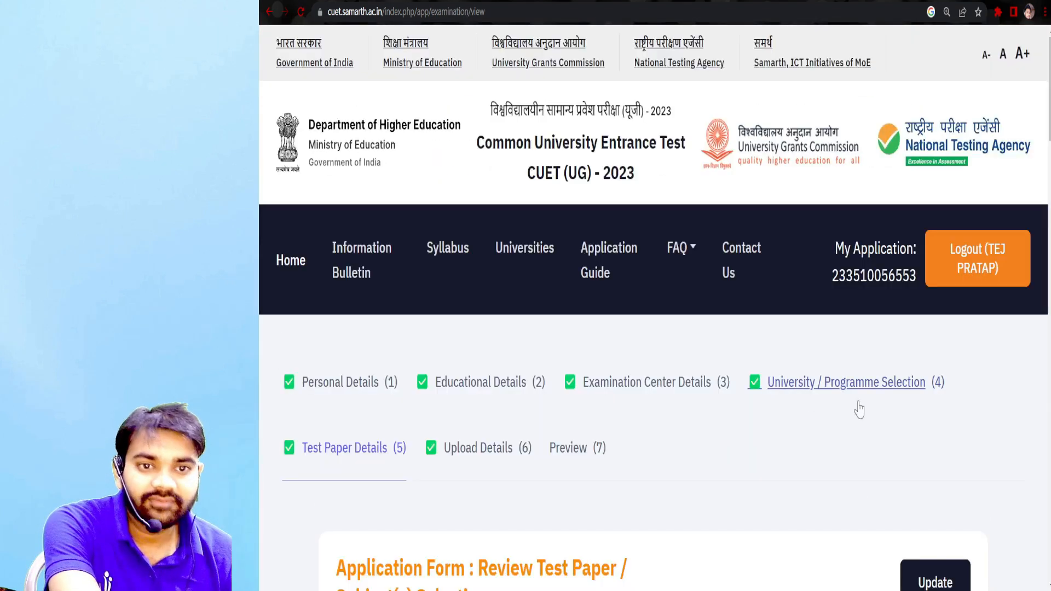
pyautogui.scroll(-10, 358, 464)
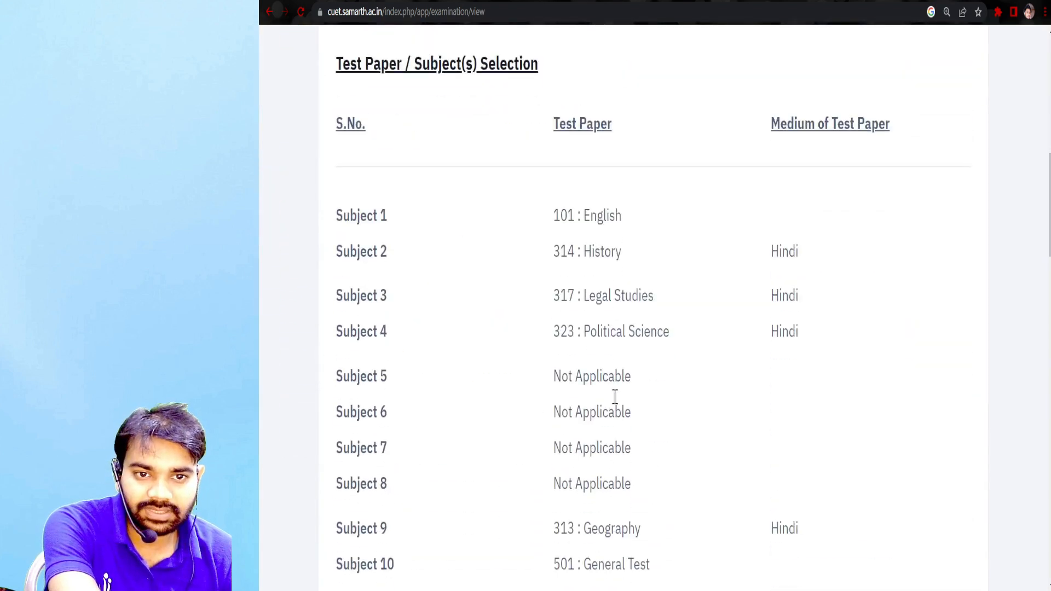
pyautogui.scroll(-15, 615, 396)
pyautogui.scroll(-10, 784, 471)
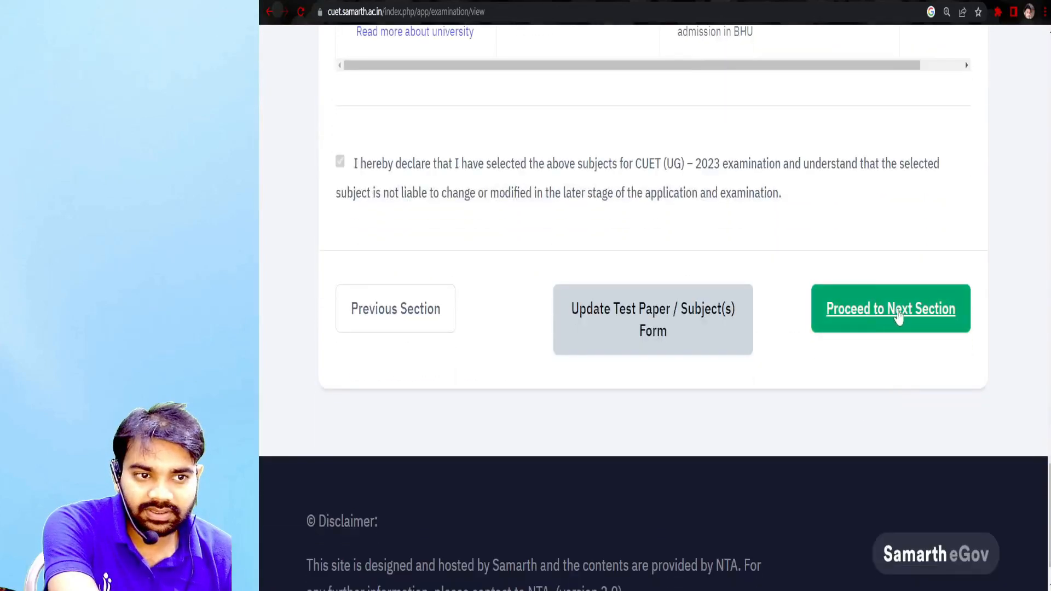
pyautogui.click(897, 316)
pyautogui.scroll(-3, 508, 416)
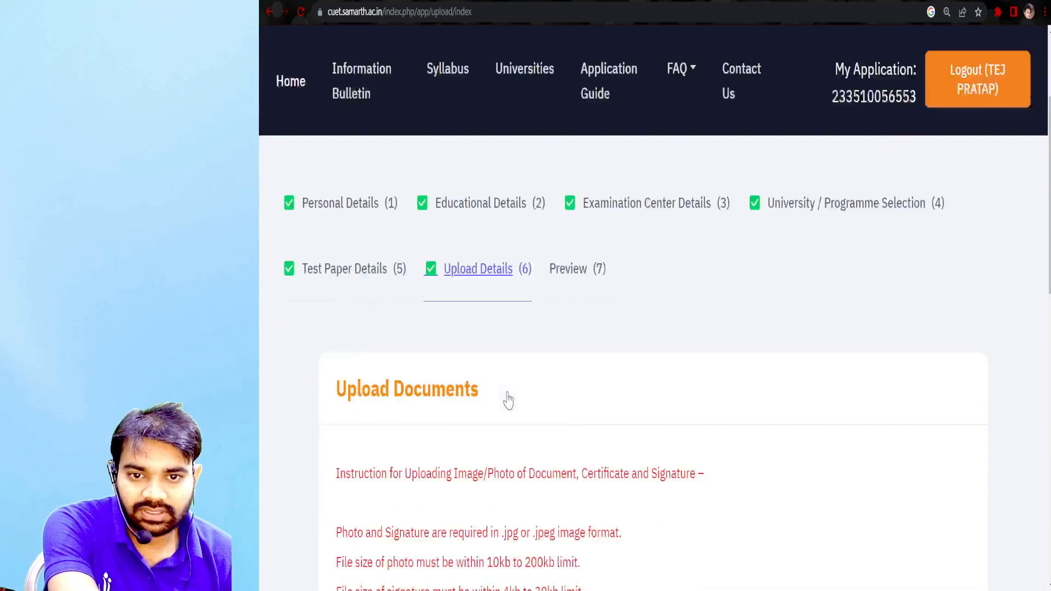
pyautogui.scroll(-12, 507, 401)
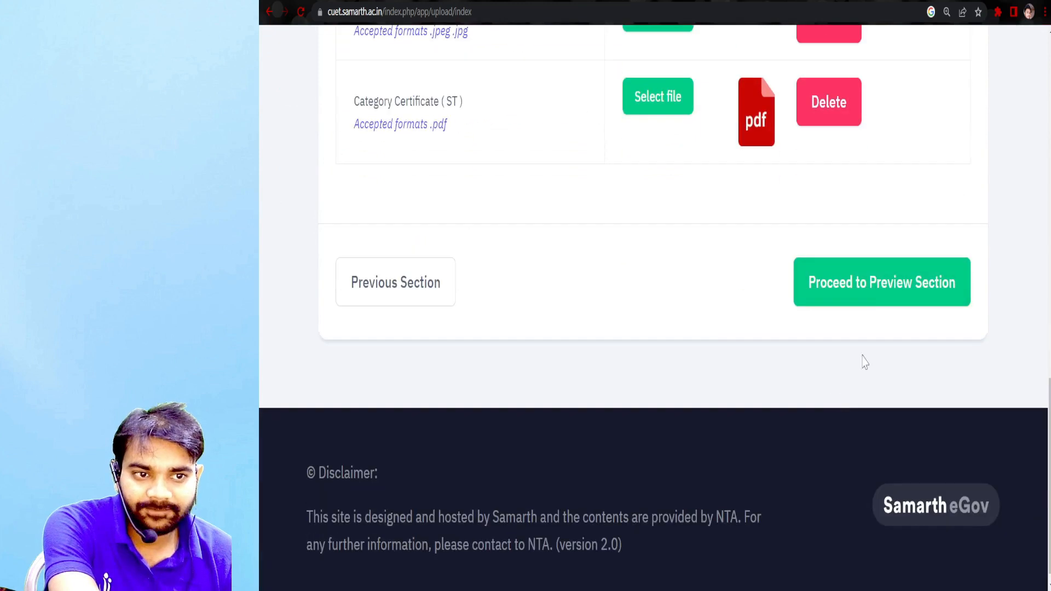
# Open the application preview and scroll through it to the particulars checklist.
pyautogui.click(886, 284)
pyautogui.scroll(-5, 678, 437)
pyautogui.scroll(-15, 674, 427)
pyautogui.scroll(-15, 721, 428)
pyautogui.scroll(-15, 720, 427)
pyautogui.scroll(-15, 740, 432)
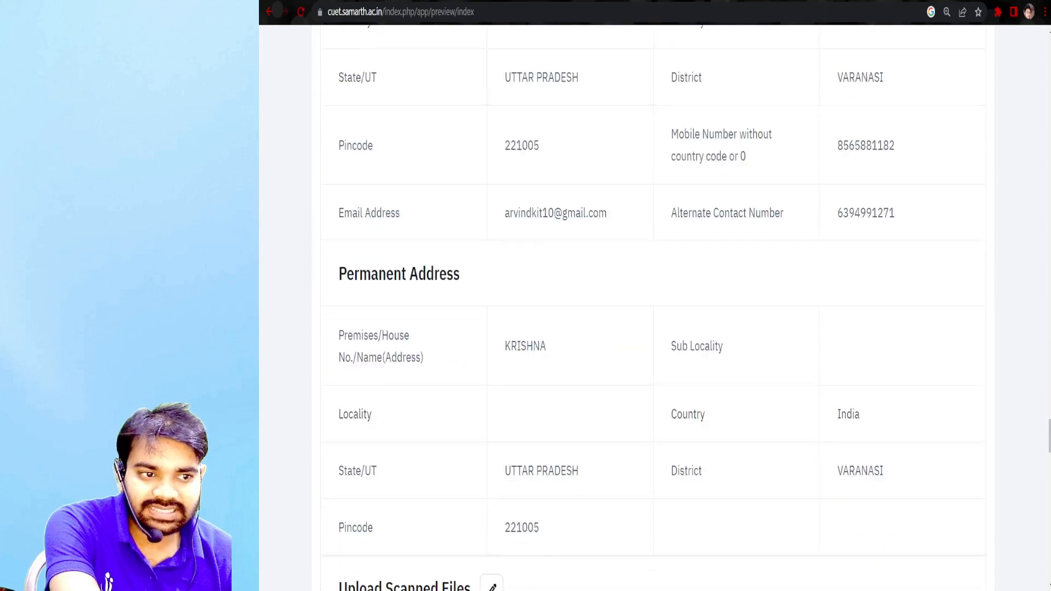
pyautogui.scroll(-15, 381, 271)
pyautogui.scroll(15, 381, 271)
# Tick name, father's name, birth date, gender, ST category, education, state, guidelines and exam-city items.
pyautogui.click(333, 230)
pyautogui.click(333, 273)
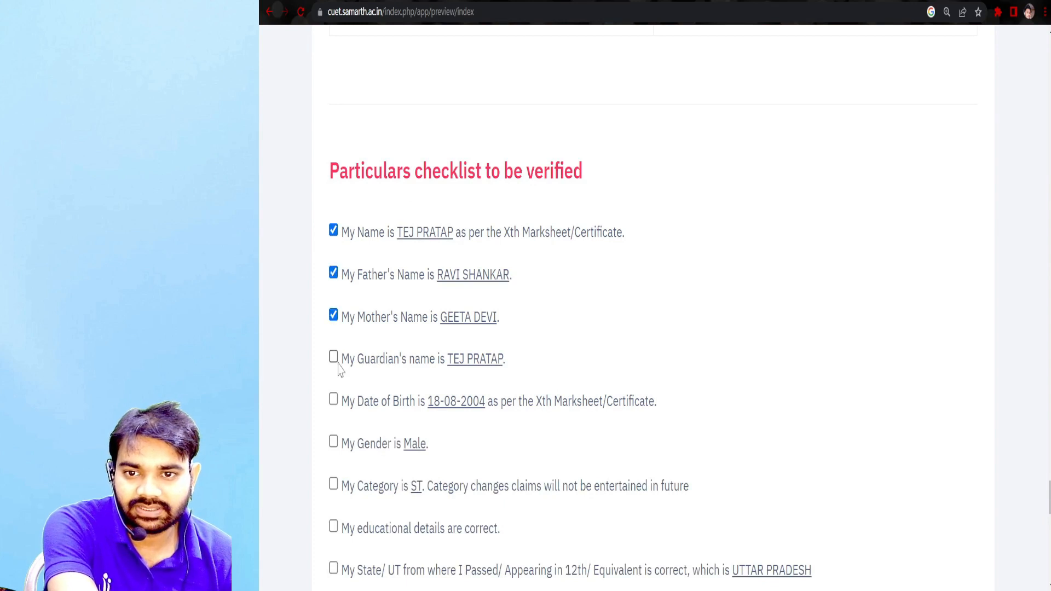
pyautogui.click(333, 401)
pyautogui.click(333, 441)
pyautogui.scroll(-4, 331, 443)
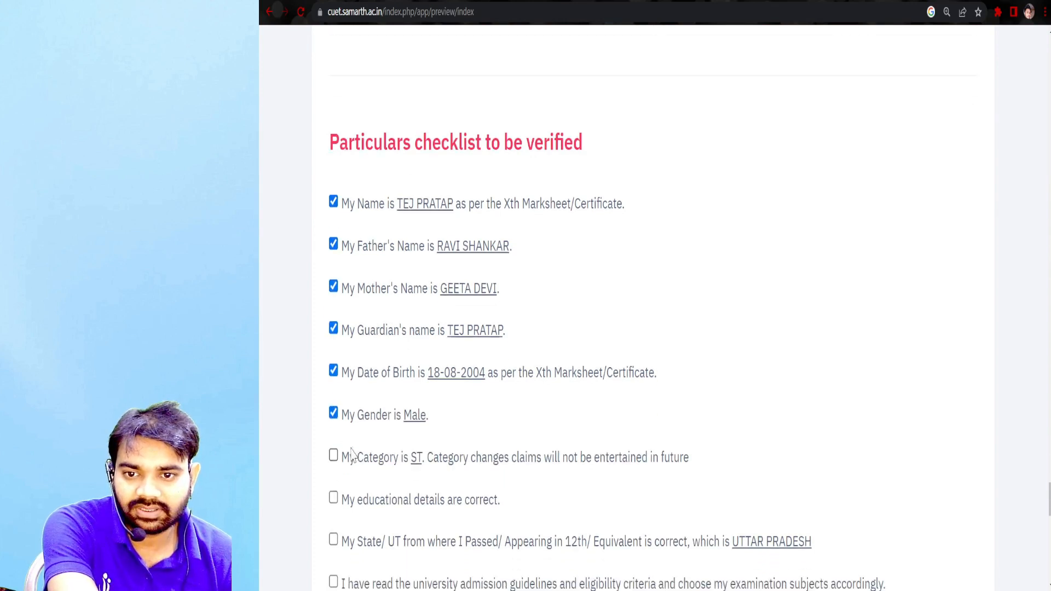
pyautogui.click(333, 273)
pyautogui.click(333, 315)
pyautogui.click(333, 357)
pyautogui.click(333, 400)
pyautogui.click(333, 441)
# Tick the programme verification, Information Bulletin, information-true and NTA authorisation declarations.
pyautogui.scroll(-4, 332, 446)
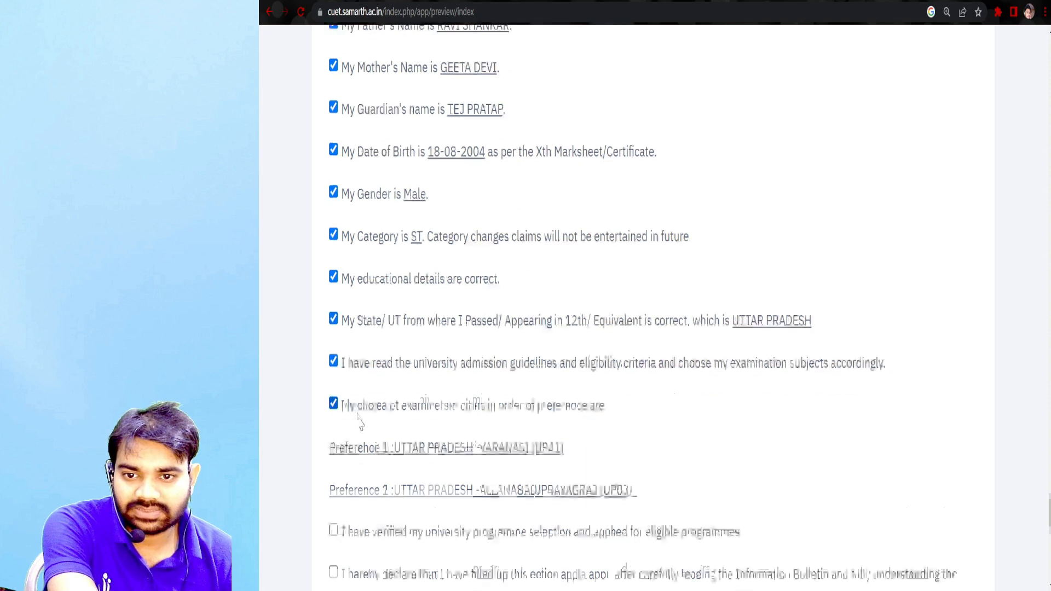
pyautogui.click(333, 357)
pyautogui.click(333, 400)
pyautogui.scroll(-11, 361, 207)
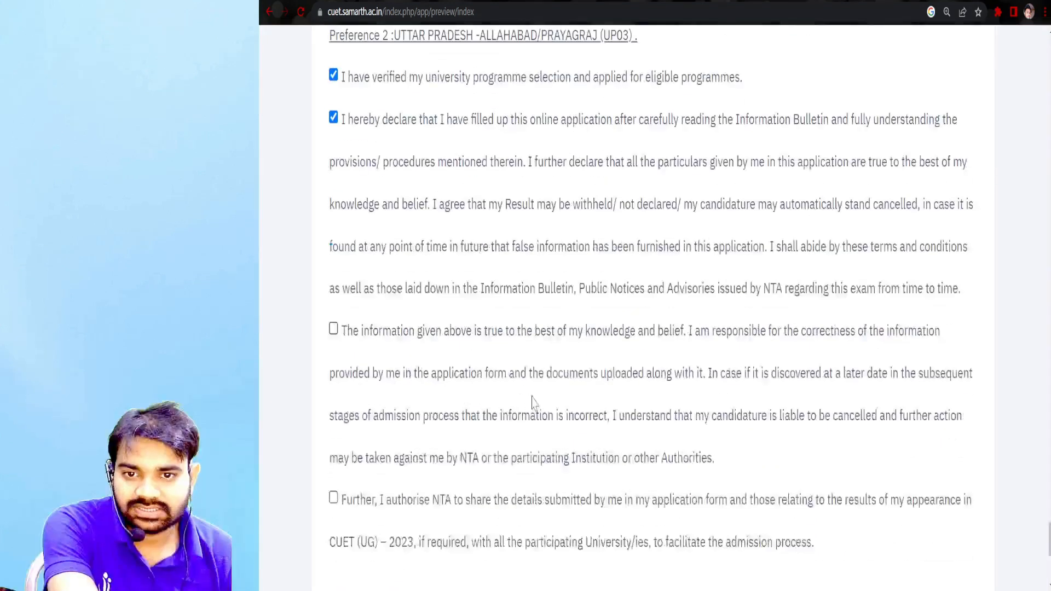
pyautogui.scroll(3, 361, 205)
pyautogui.click(333, 117)
pyautogui.click(334, 286)
pyautogui.scroll(-4, 582, 351)
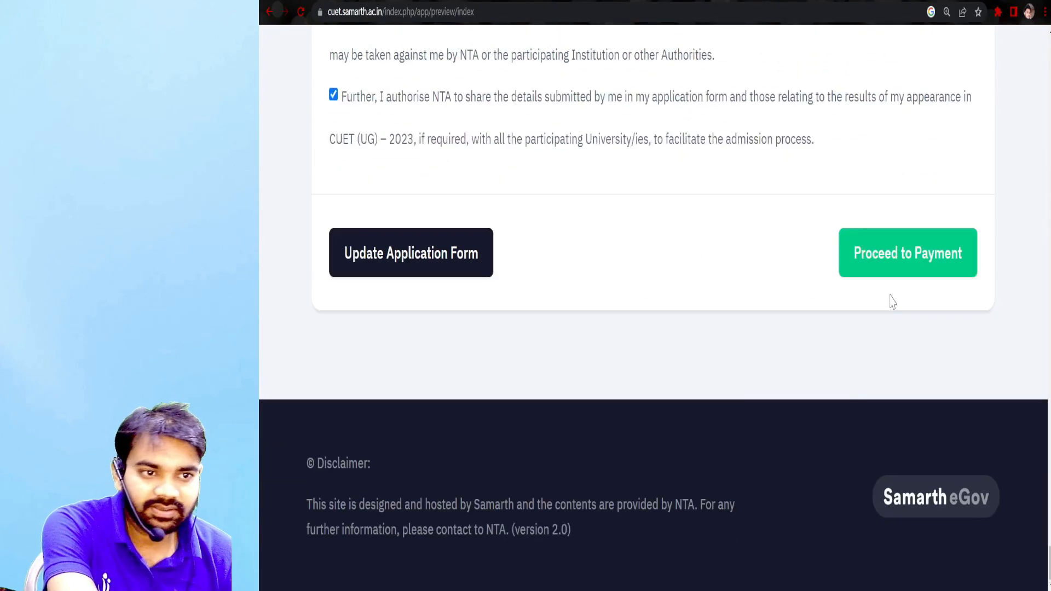
# Confirm final submission despite the no-modification warning and review the ₹1300 registration payment page.
pyautogui.click(898, 253)
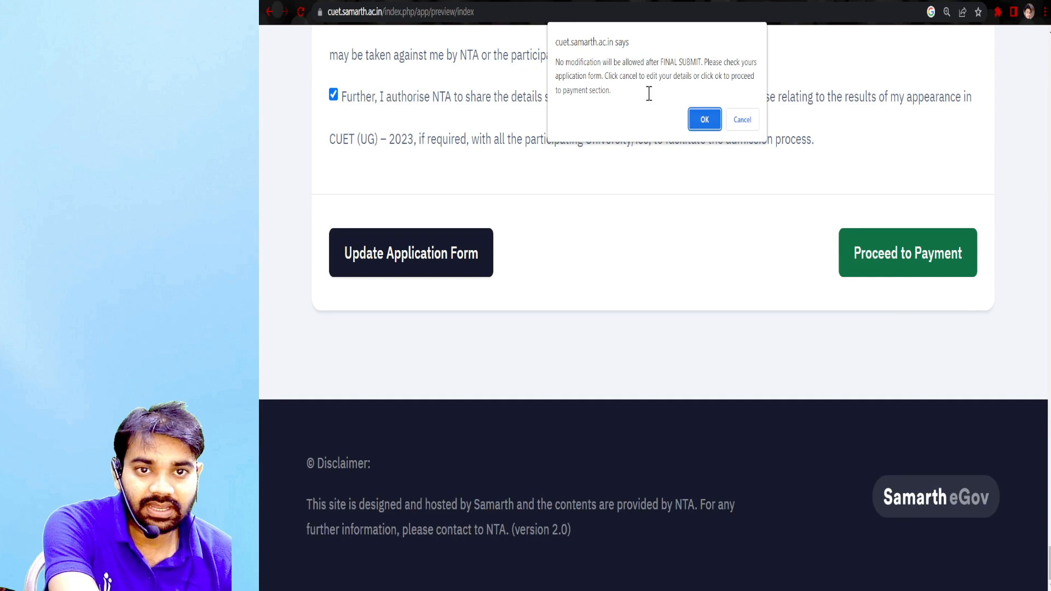
pyautogui.moveTo(561, 67); pyautogui.dragTo(736, 86)
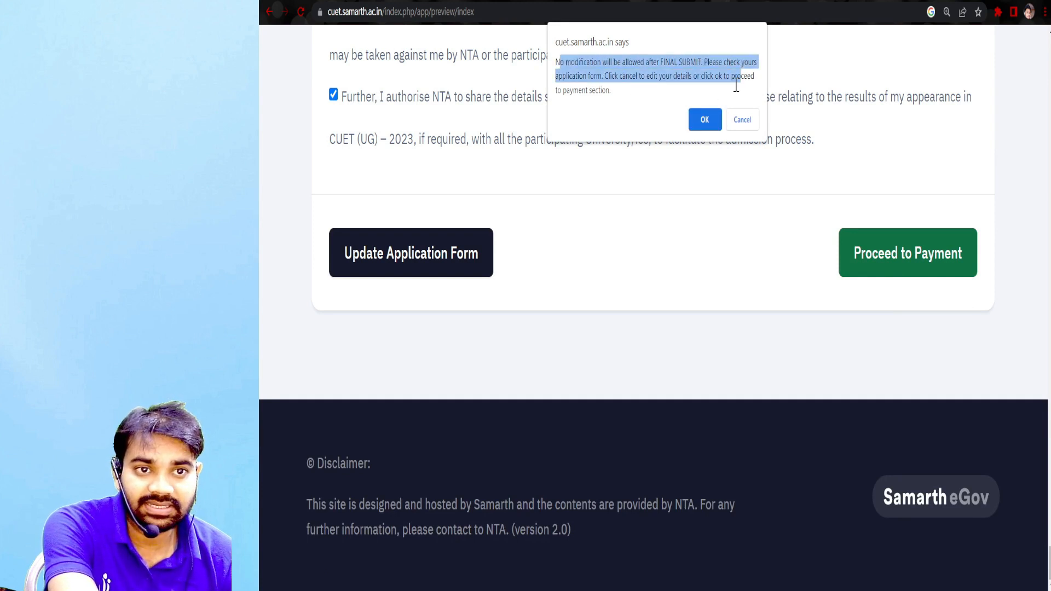
pyautogui.click(705, 120)
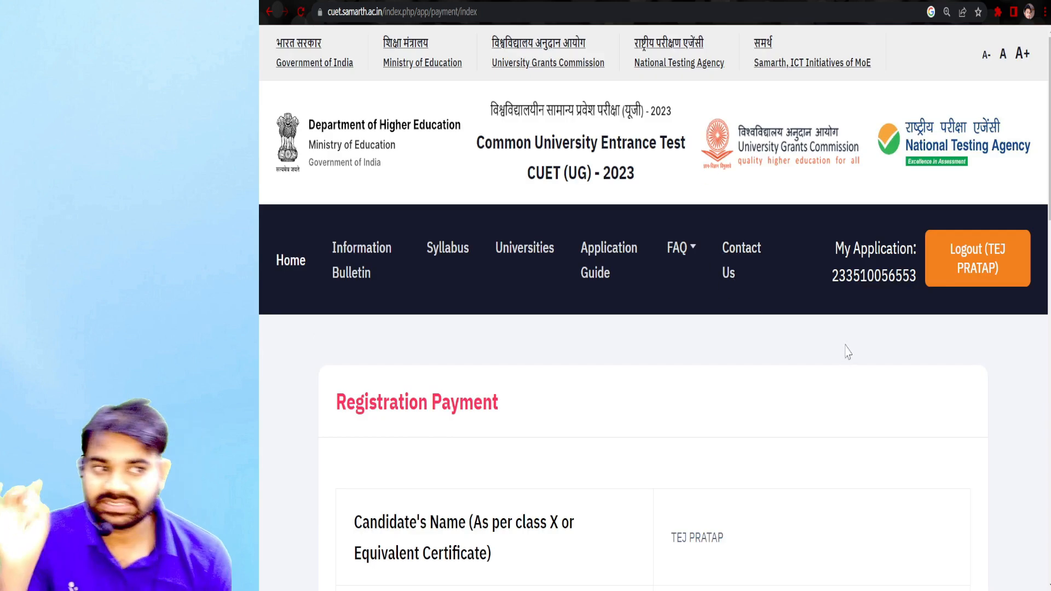
pyautogui.scroll(-10, 847, 350)
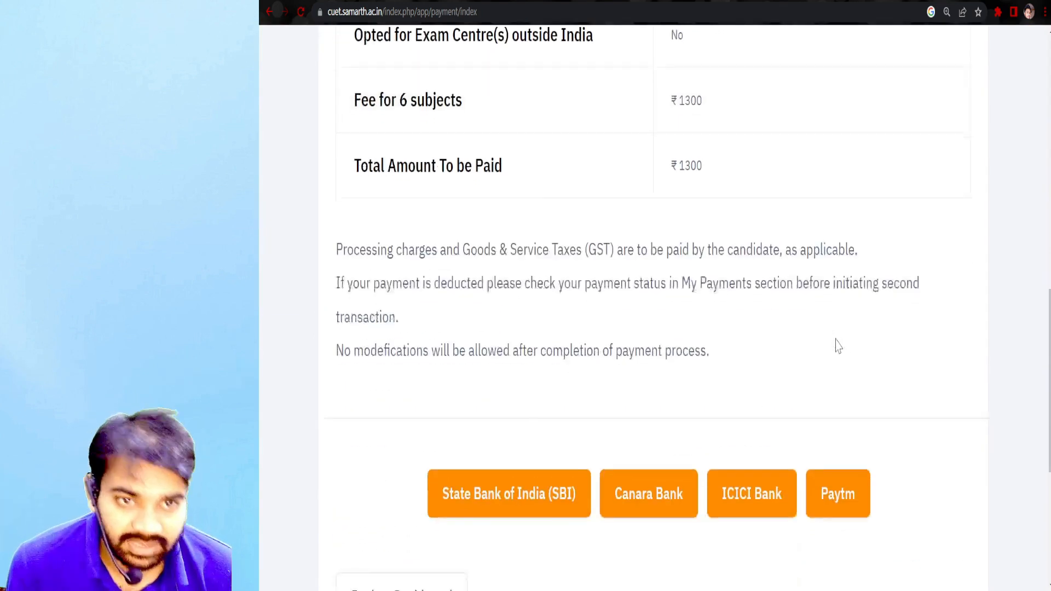
pyautogui.scroll(-5, 836, 346)
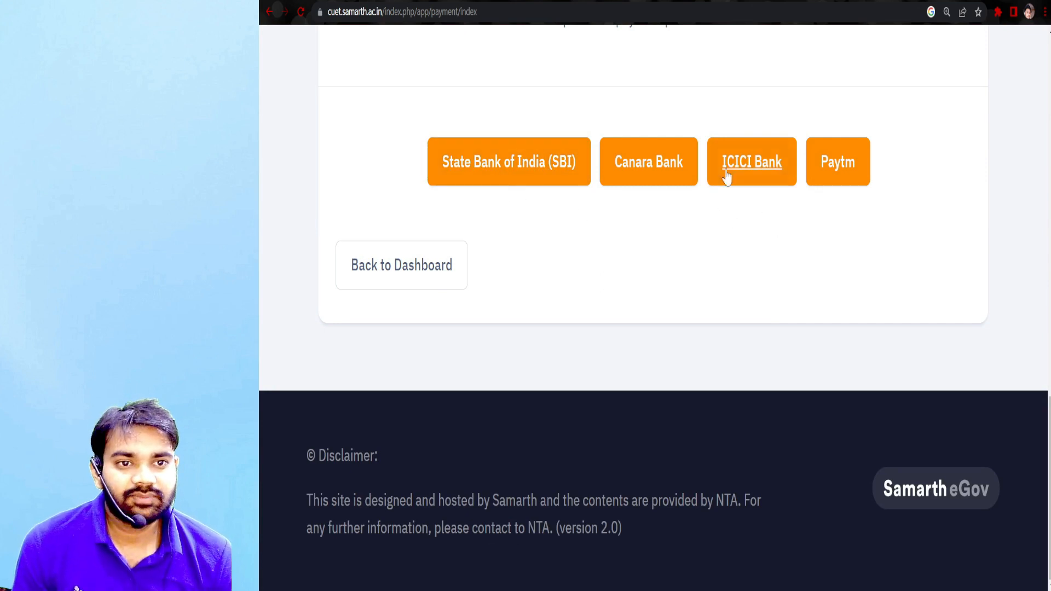
pyautogui.scroll(2, 566, 203)
pyautogui.scroll(11, 675, 301)
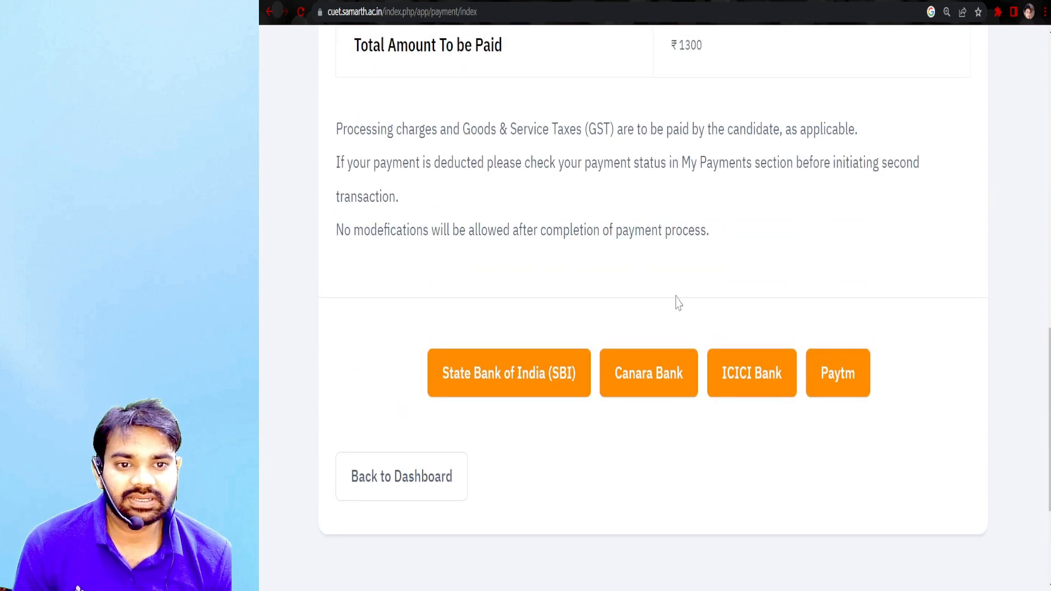
pyautogui.scroll(4, 810, 349)
pyautogui.scroll(-18, 799, 351)
# Pay through State Bank of India by UPI, choosing the QR code option to generate a ₹1300 QR.
pyautogui.click(512, 170)
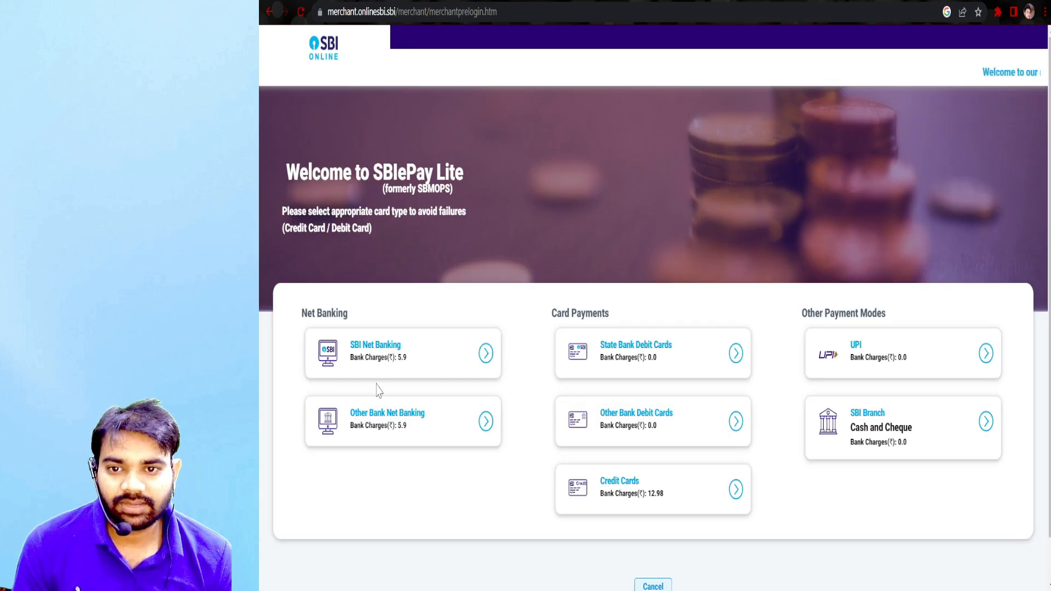
pyautogui.click(892, 362)
pyautogui.scroll(-7, 711, 404)
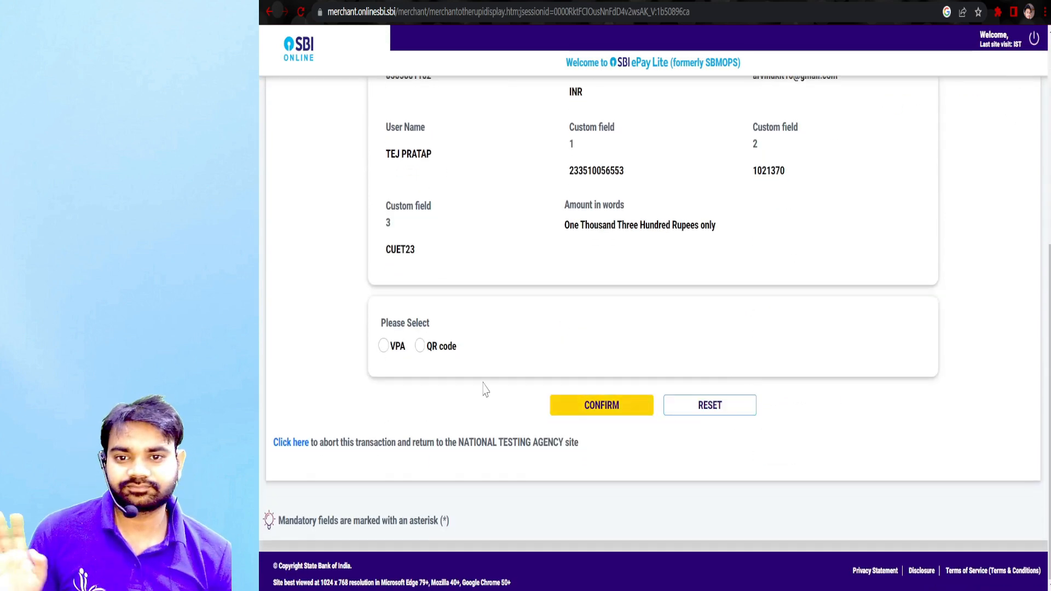
pyautogui.click(421, 346)
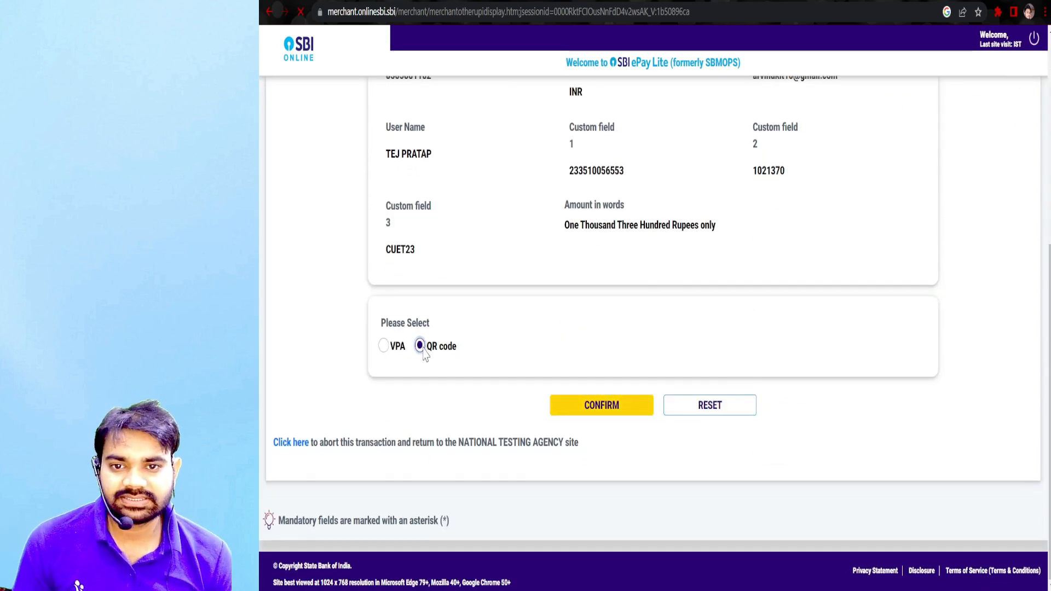
pyautogui.click(588, 405)
pyautogui.scroll(-2, 570, 383)
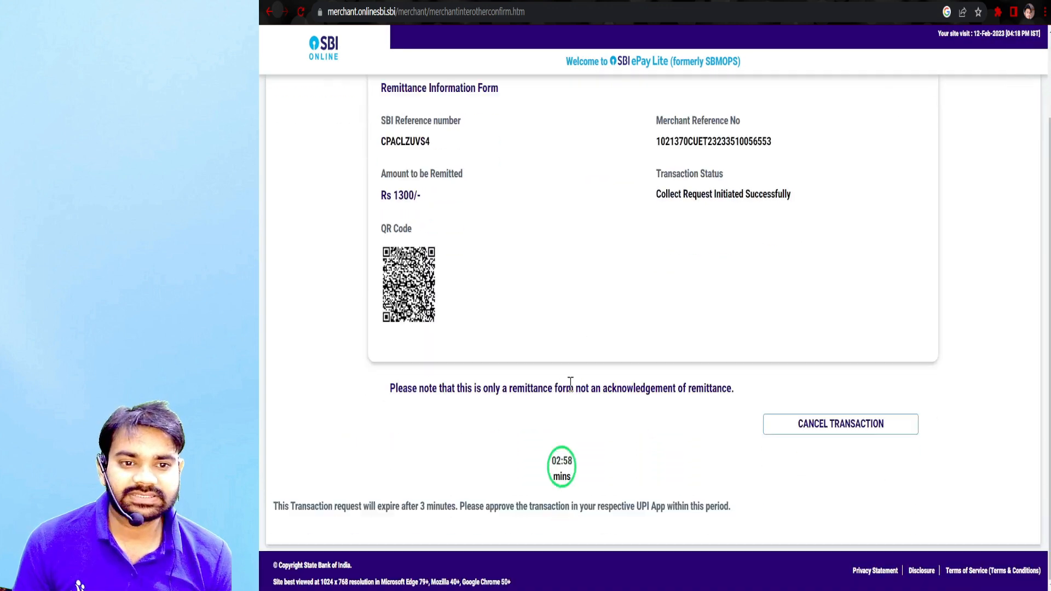